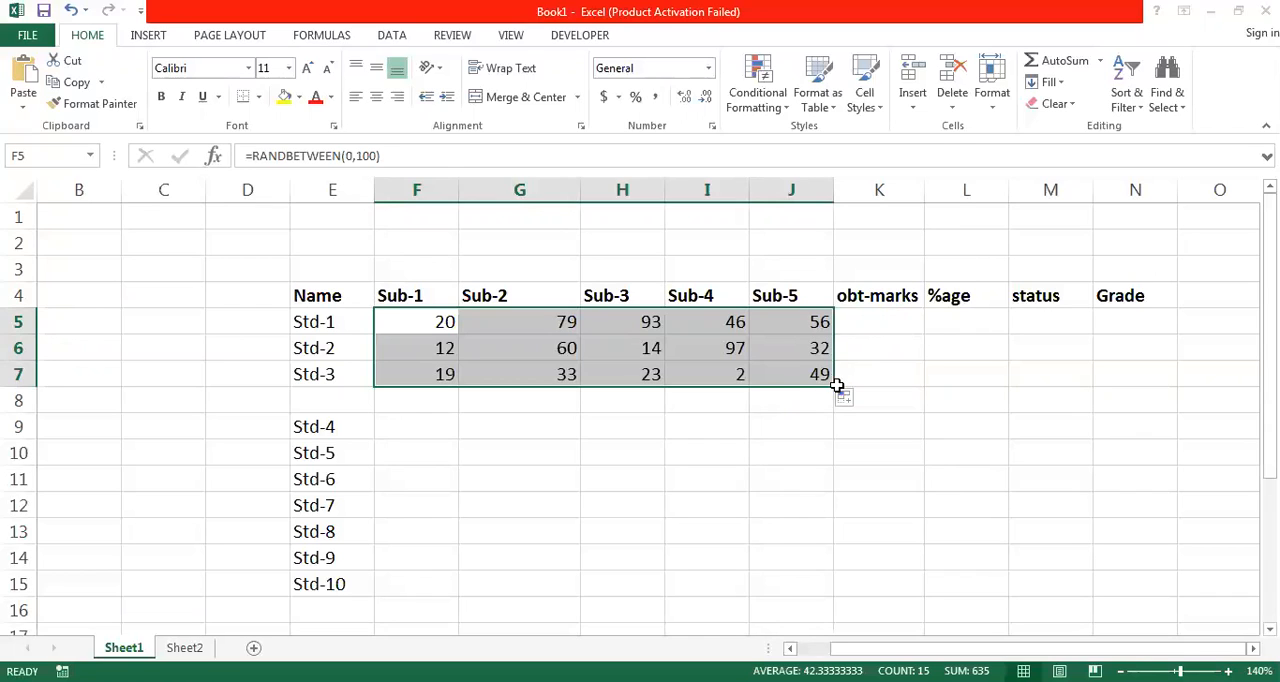
# - Fill the random-mark formulas in F5:J7 down to row 15 and clear the marks in the blank row, F8:J8
pyautogui.moveTo(836, 390); pyautogui.dragTo(835, 590)
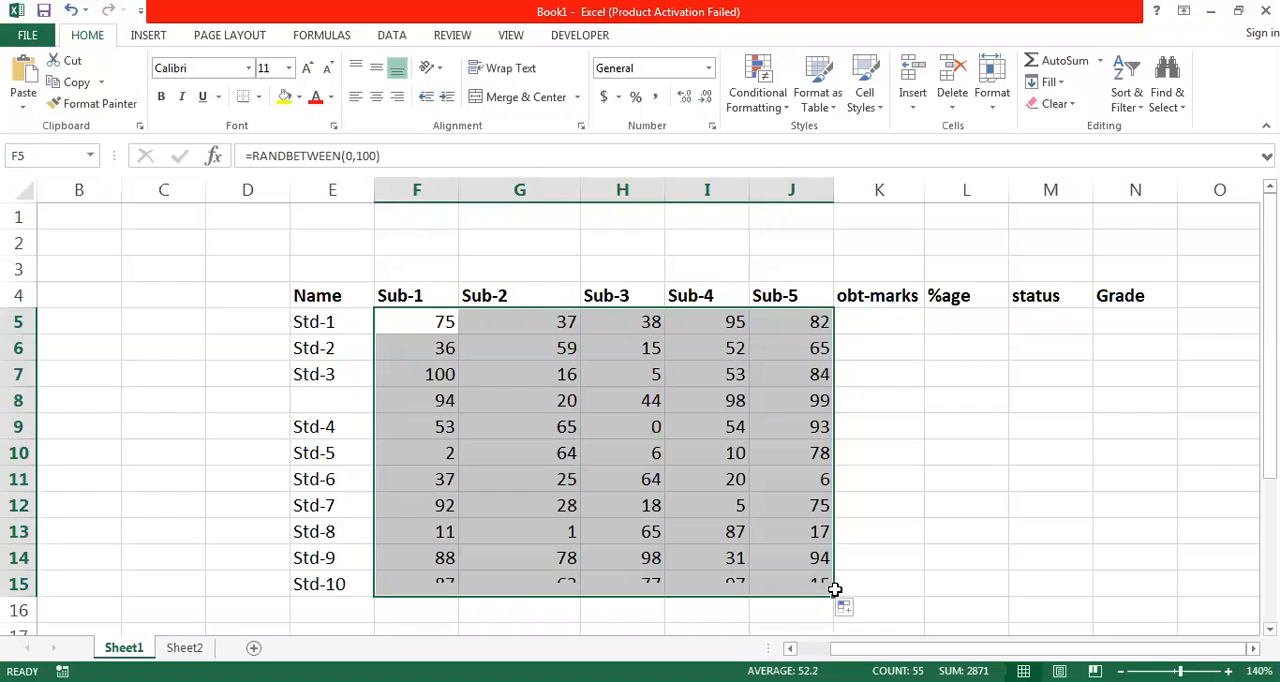
pyautogui.click(452, 402)
pyautogui.hotkey('shift', 'Right')
pyautogui.hotkey('shift', 'Right')
pyautogui.hotkey('shift', 'Right')
pyautogui.hotkey('shift', 'Right')
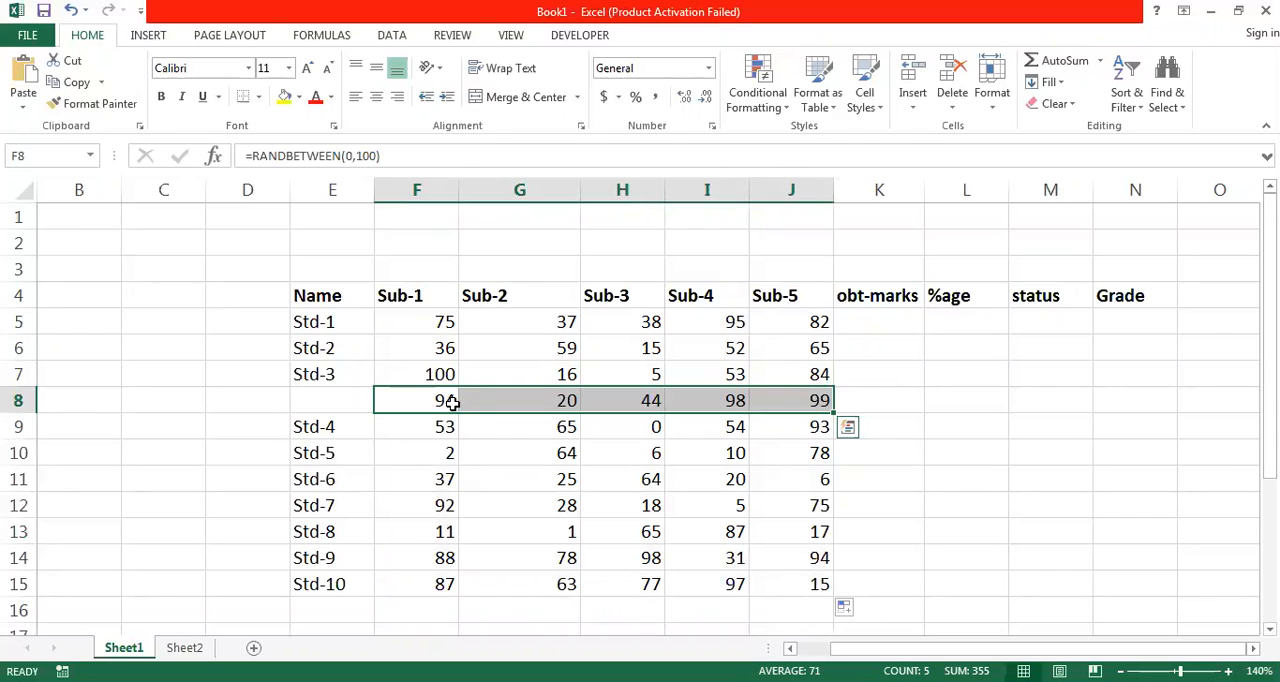
pyautogui.press('Delete')
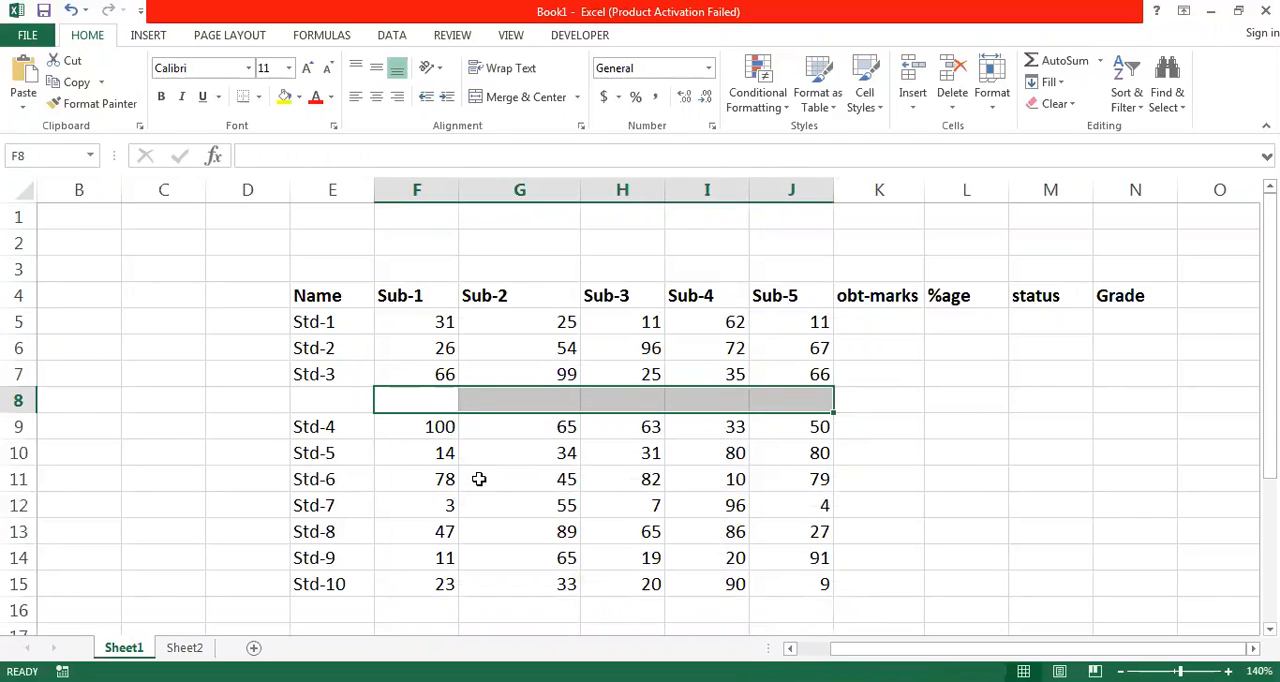
pyautogui.click(489, 495)
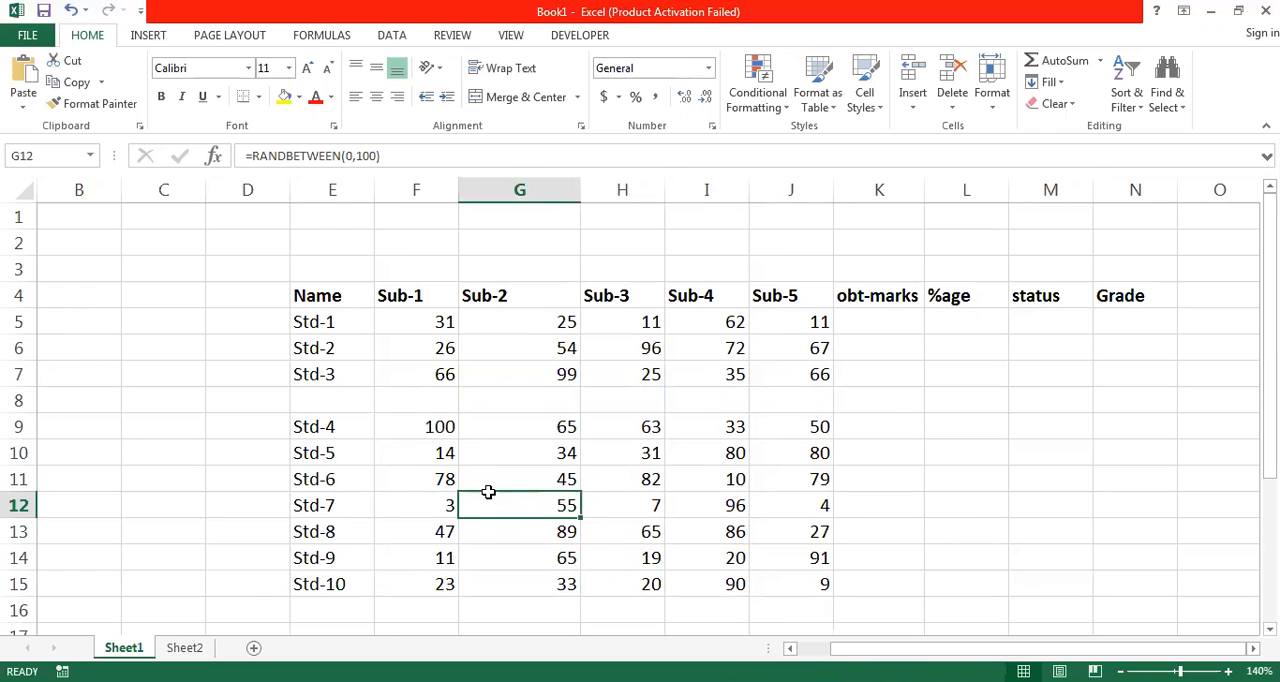
# - Undo the latest changes back through the mark fills below Std-1 and the insertion of blank row 8
pyautogui.hotkey('ctrl', 'z')
pyautogui.hotkey('ctrl', 'z')
pyautogui.hotkey('ctrl', 'z')
pyautogui.hotkey('ctrl', 'z')
pyautogui.hotkey('ctrl', 'z')
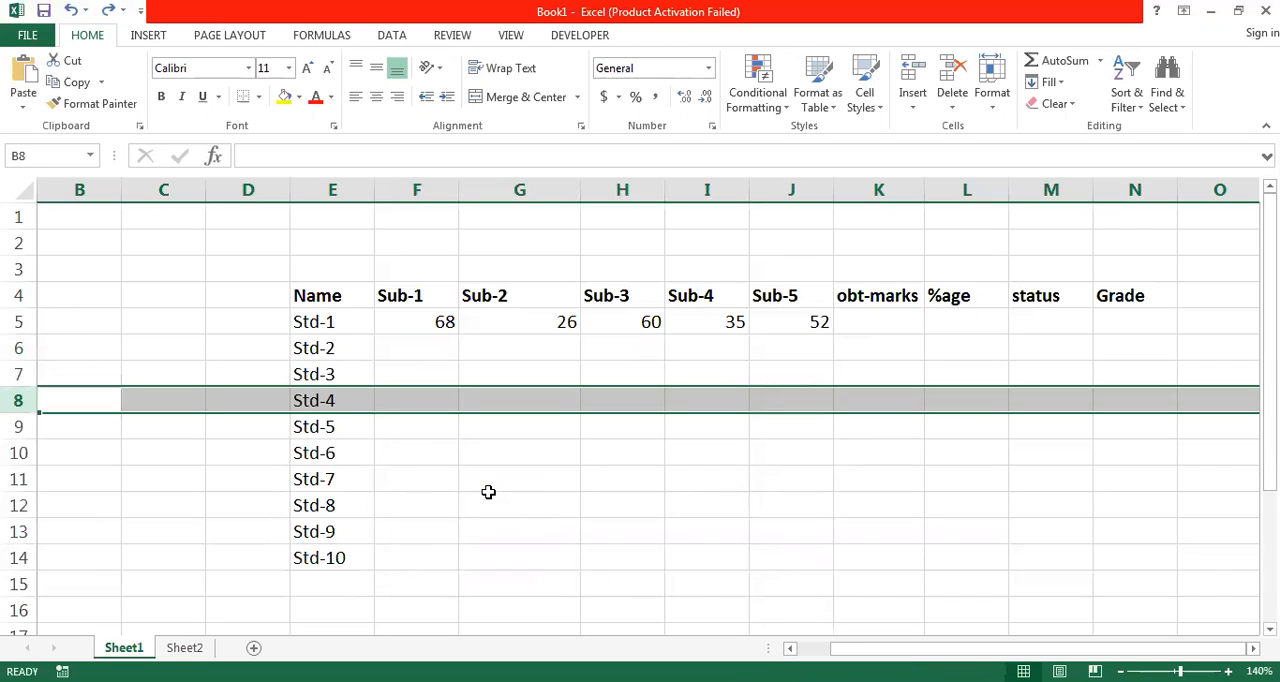
# - Clear the Sub-2 to Sub-5 marks of Std-1 in G5:J5, keeping the formula in F5
pyautogui.press('Up')
pyautogui.press('Up')
pyautogui.press('Up')
pyautogui.press('Right')
pyautogui.press('Right')
pyautogui.press('Right')
pyautogui.press('Right')
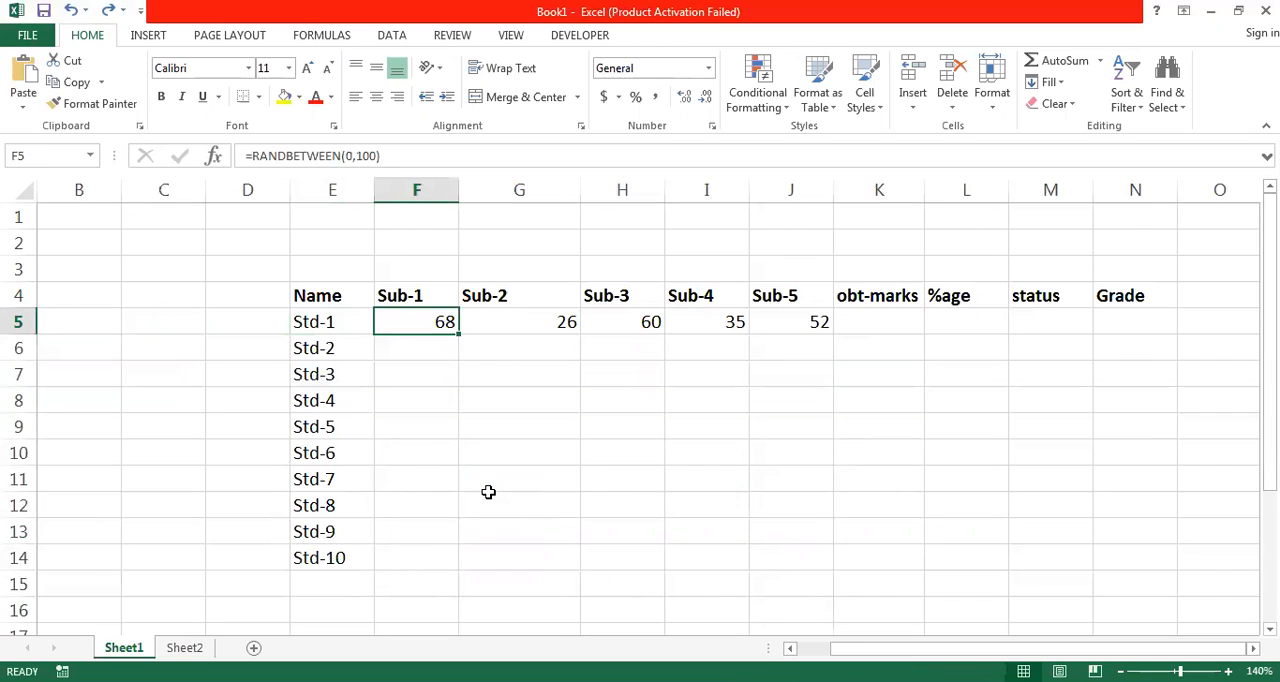
pyautogui.press('Right')
pyautogui.press('Right')
pyautogui.press('Left')
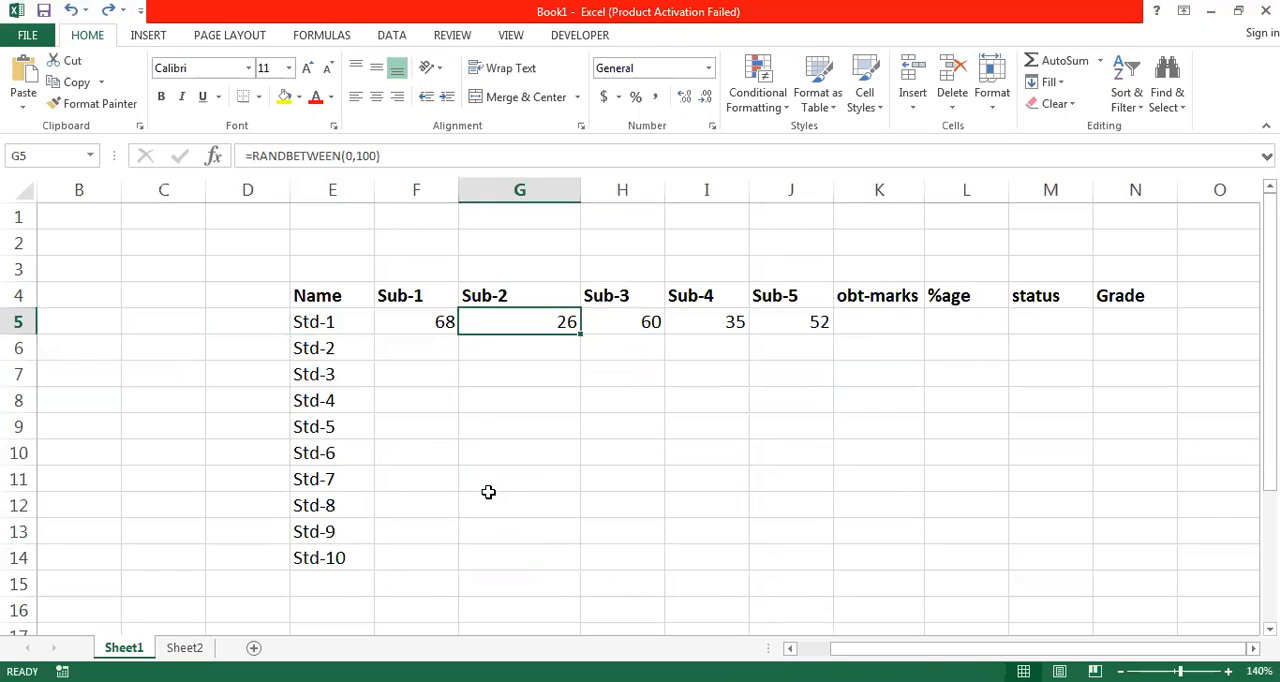
pyautogui.hotkey('shift', 'Right')
pyautogui.hotkey('shift', 'Right')
pyautogui.hotkey('shift', 'Right')
pyautogui.press('Delete')
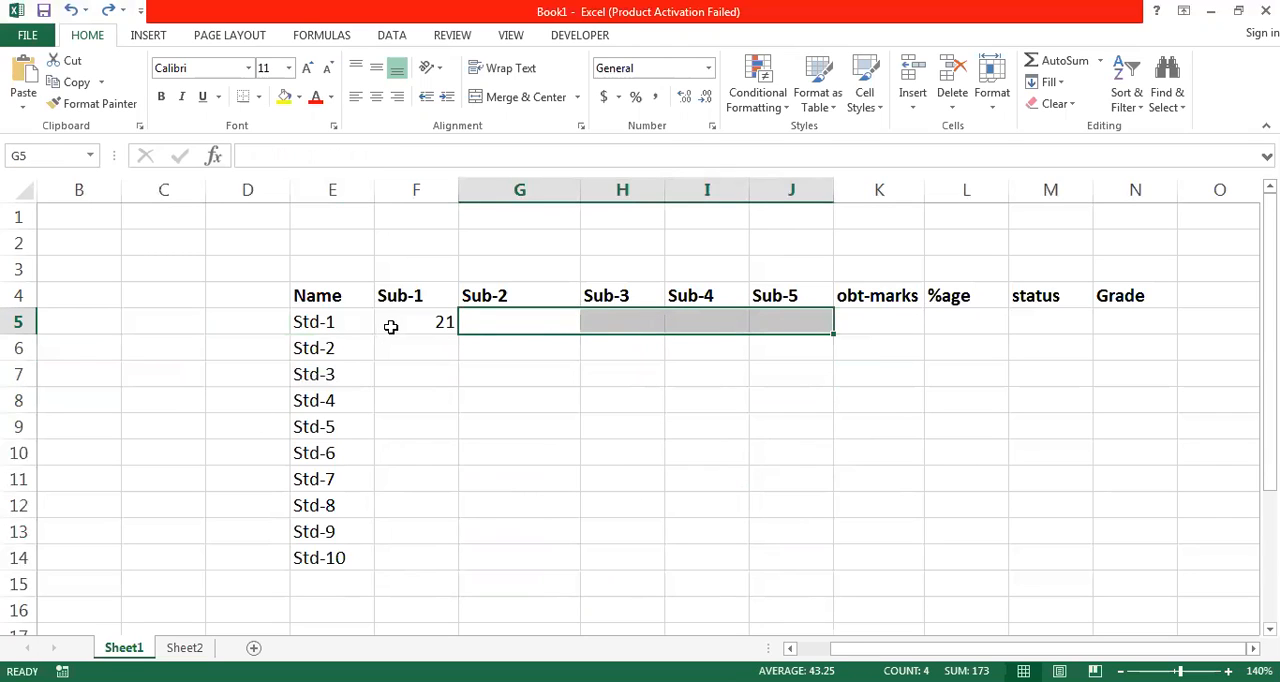
# - Fill the F5 formula across to J5 and undo the fill
pyautogui.press('Left')
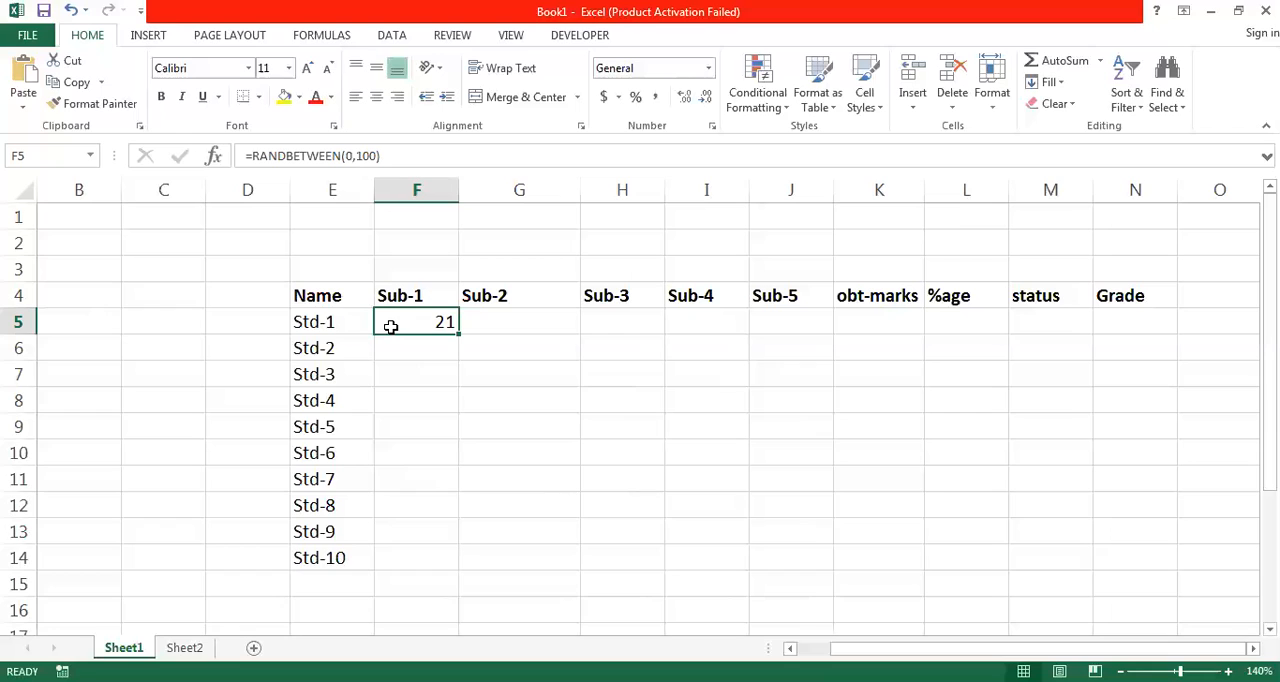
pyautogui.moveTo(457, 334); pyautogui.dragTo(797, 325)
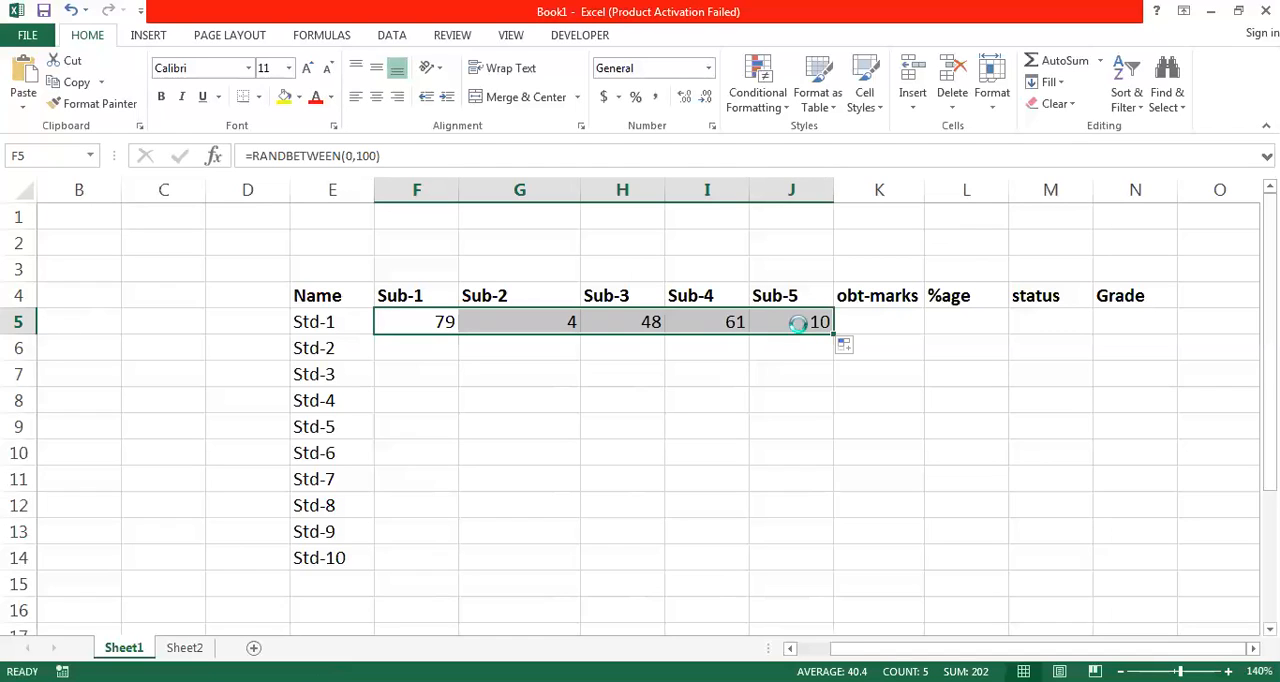
pyautogui.hotkey('ctrl', 'z')
pyautogui.press('Left')
pyautogui.press('Right')
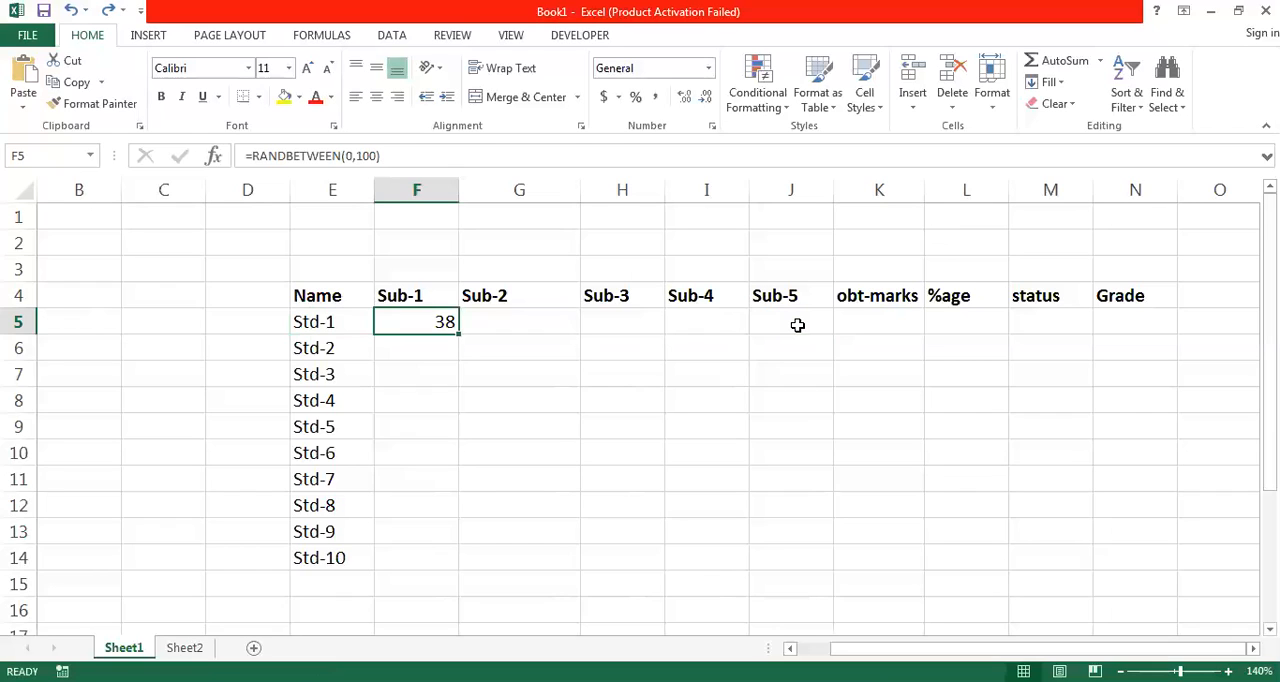
# - Select F5:J5 and fill the RANDBETWEEN formula from F5 right across Sub-2 to Sub-5
pyautogui.press('Left')
pyautogui.press('Right')
pyautogui.press('Right')
pyautogui.press('Left')
pyautogui.hotkey('shift', 'Right')
pyautogui.hotkey('shift', 'Right')
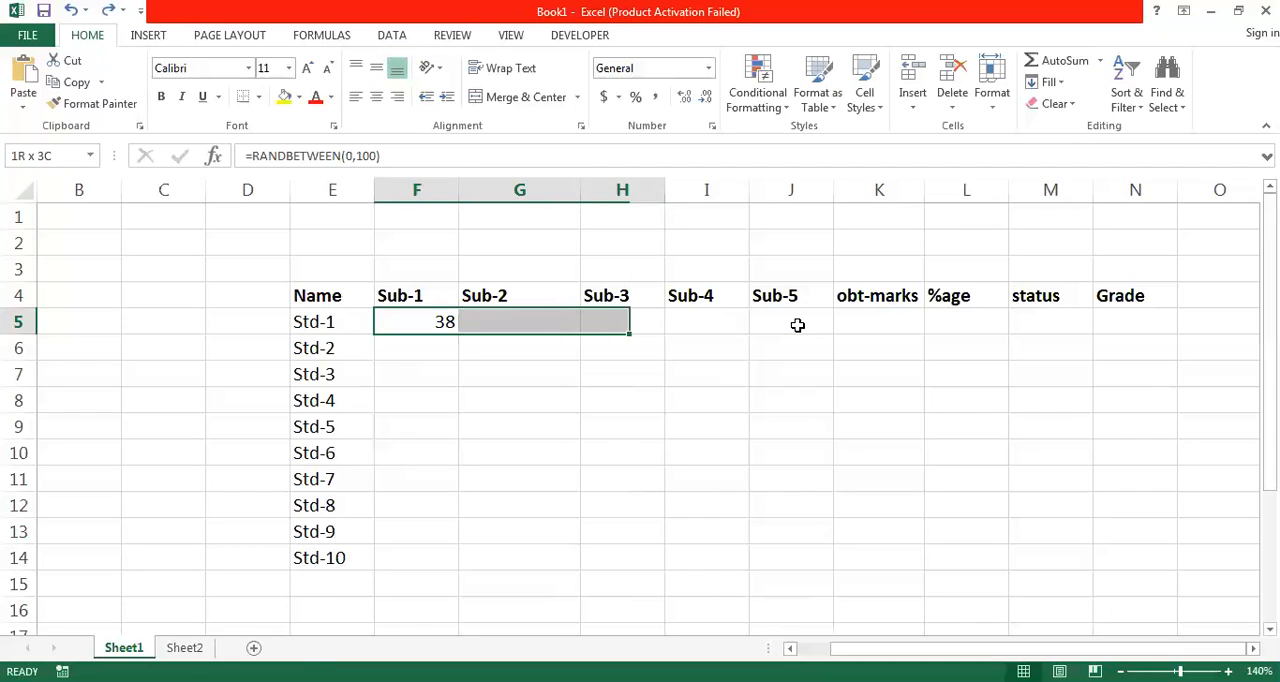
pyautogui.hotkey('shift', 'Right')
pyautogui.hotkey('shift', 'Right')
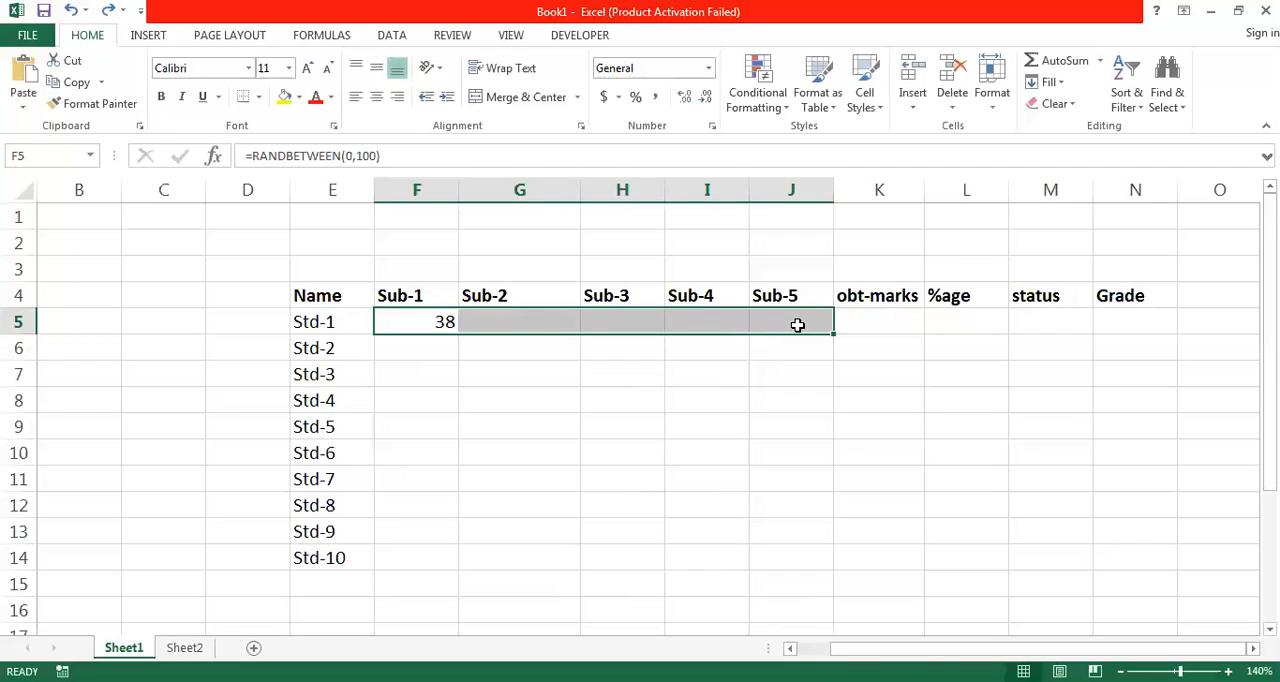
pyautogui.hotkey('ctrl', 'r')
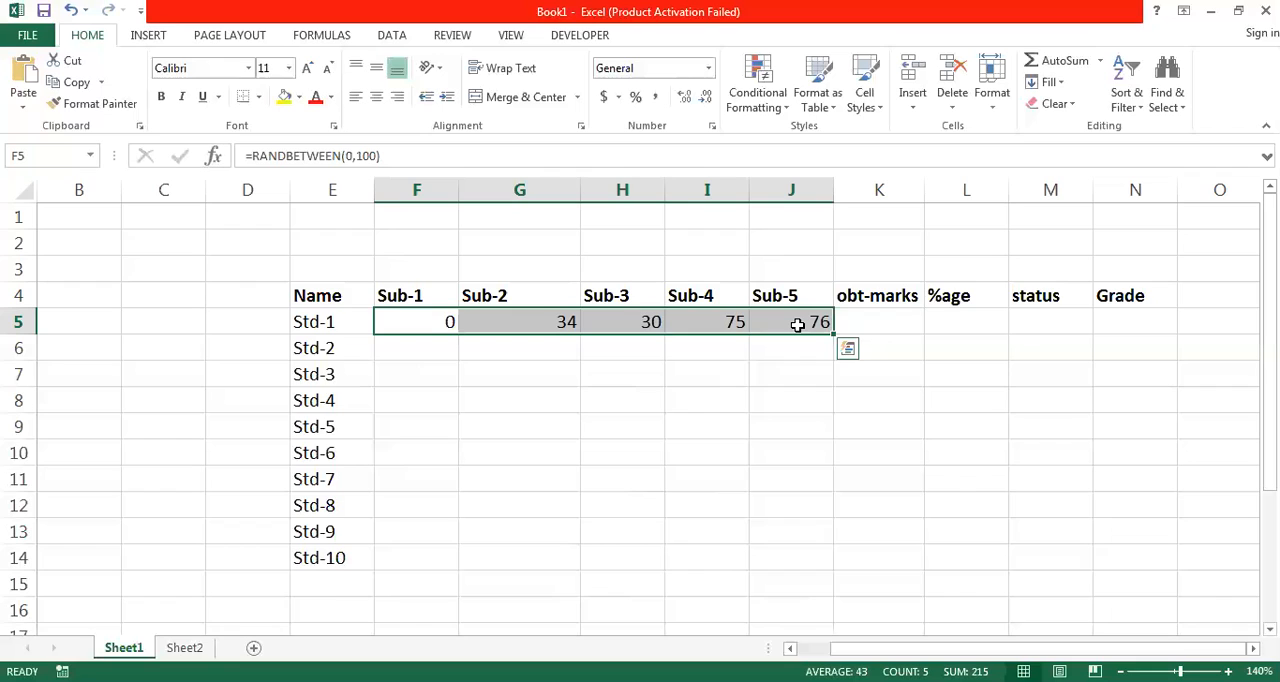
# - Extend the selection to F5:J14 and fill the Std-1 mark formulas down to Std-10
pyautogui.hotkey('shift', 'Down')
pyautogui.hotkey('shift', 'Down')
pyautogui.hotkey('shift', 'Down')
pyautogui.hotkey('shift', 'Down')
pyautogui.hotkey('shift', 'Down')
pyautogui.hotkey('shift', 'Down')
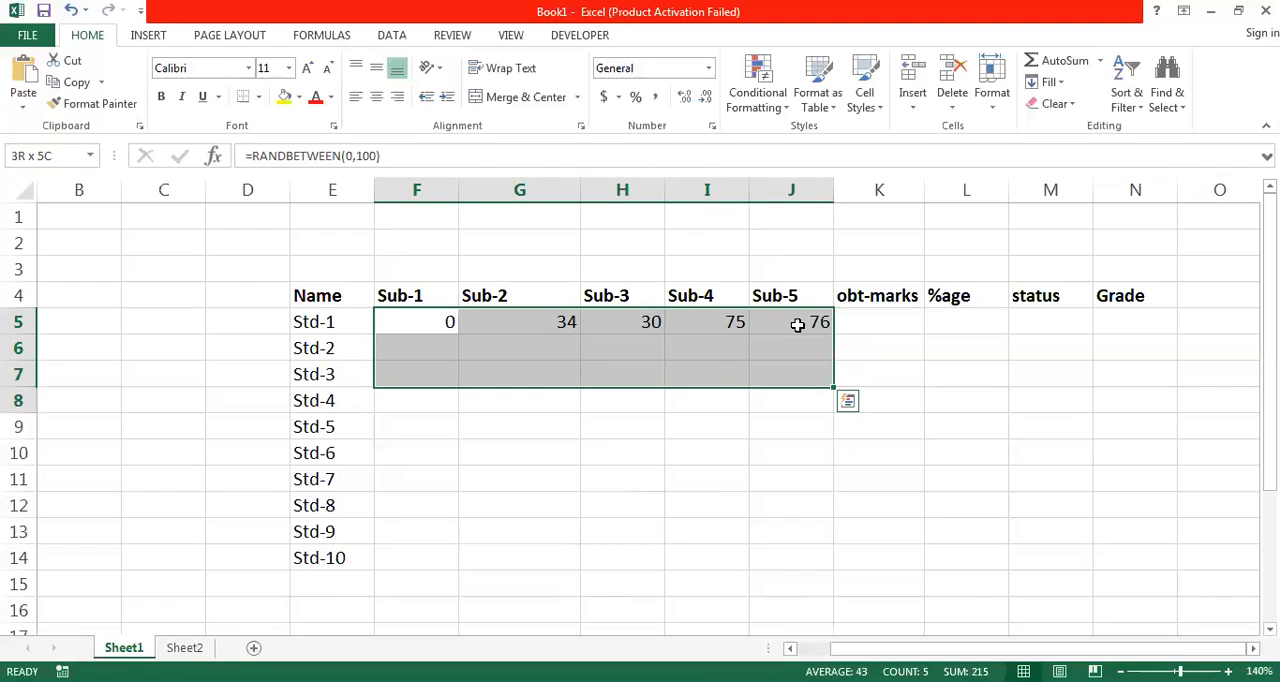
pyautogui.hotkey('shift', 'Down')
pyautogui.hotkey('shift', 'Down')
pyautogui.hotkey('shift', 'Down')
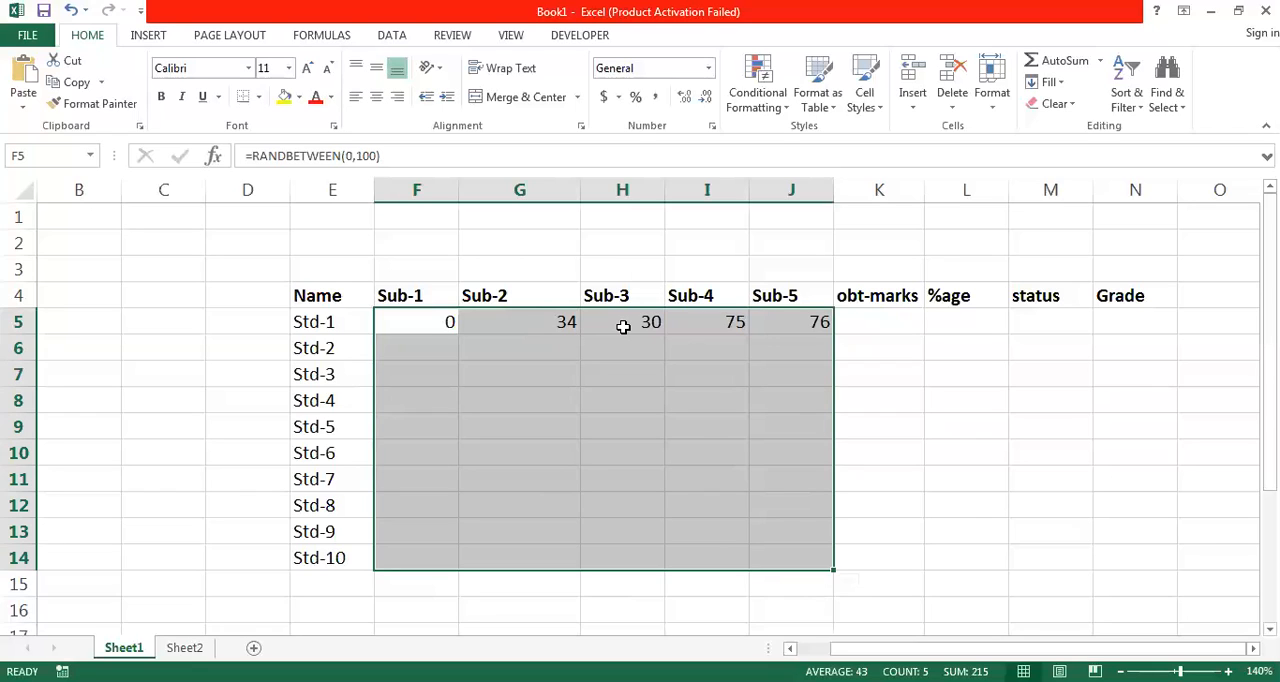
pyautogui.hotkey('ctrl', 'd')
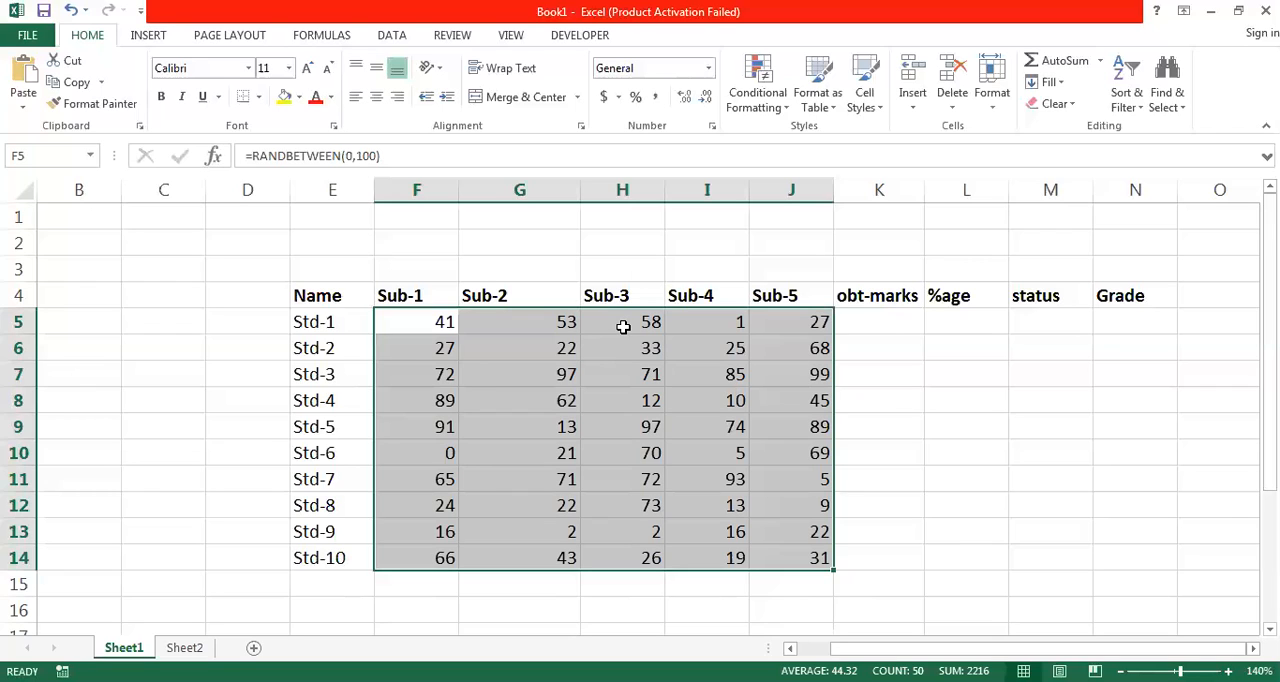
# - Start a SUM formula in the obt-marks cell K5 with F5:J5 as its range
pyautogui.click(874, 316)
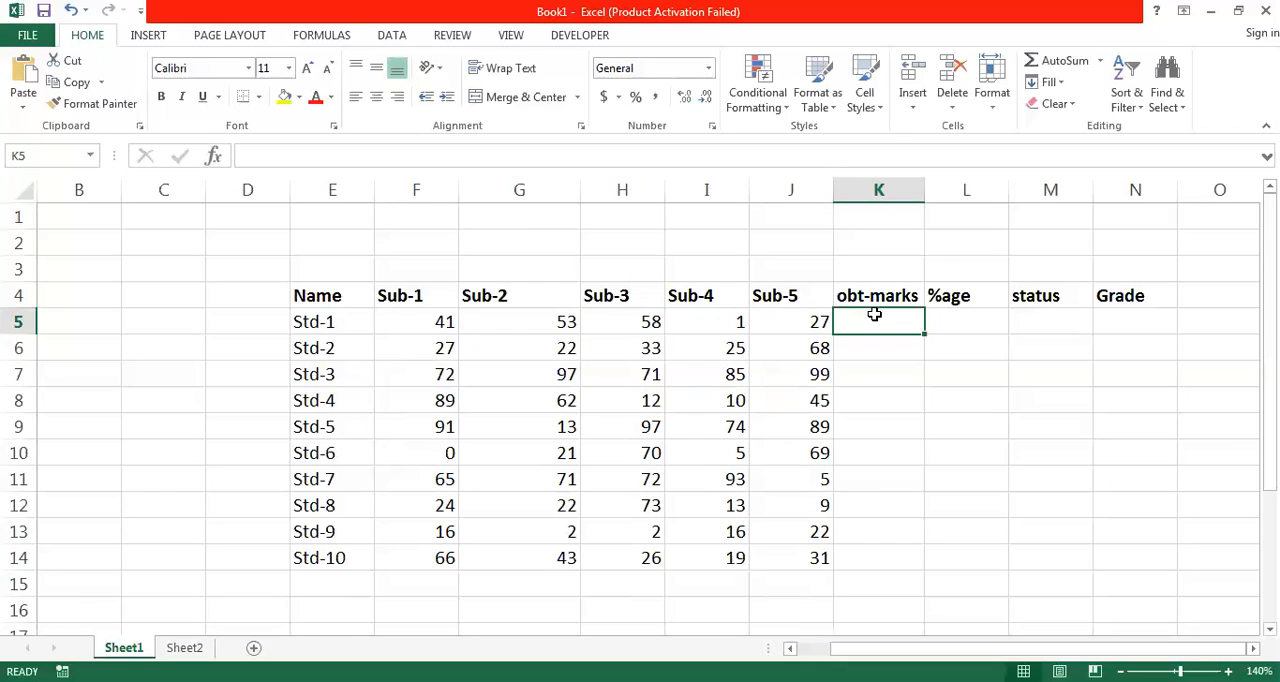
pyautogui.write('=')
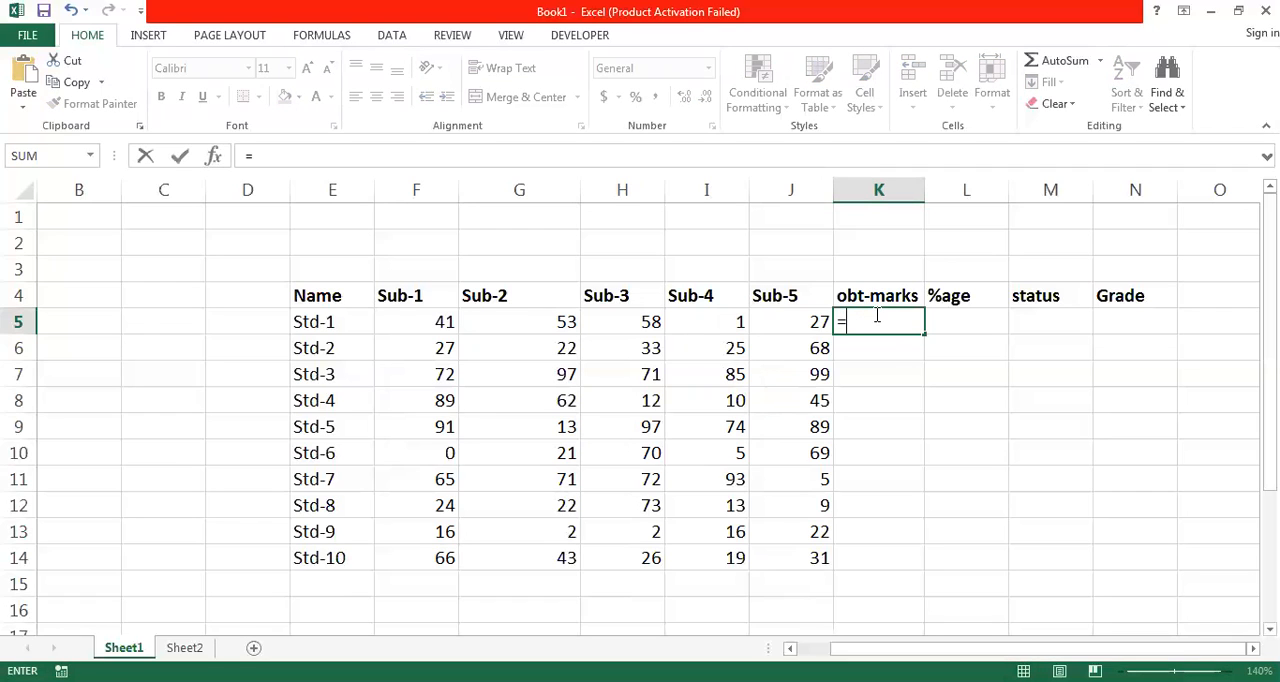
pyautogui.write('sum')
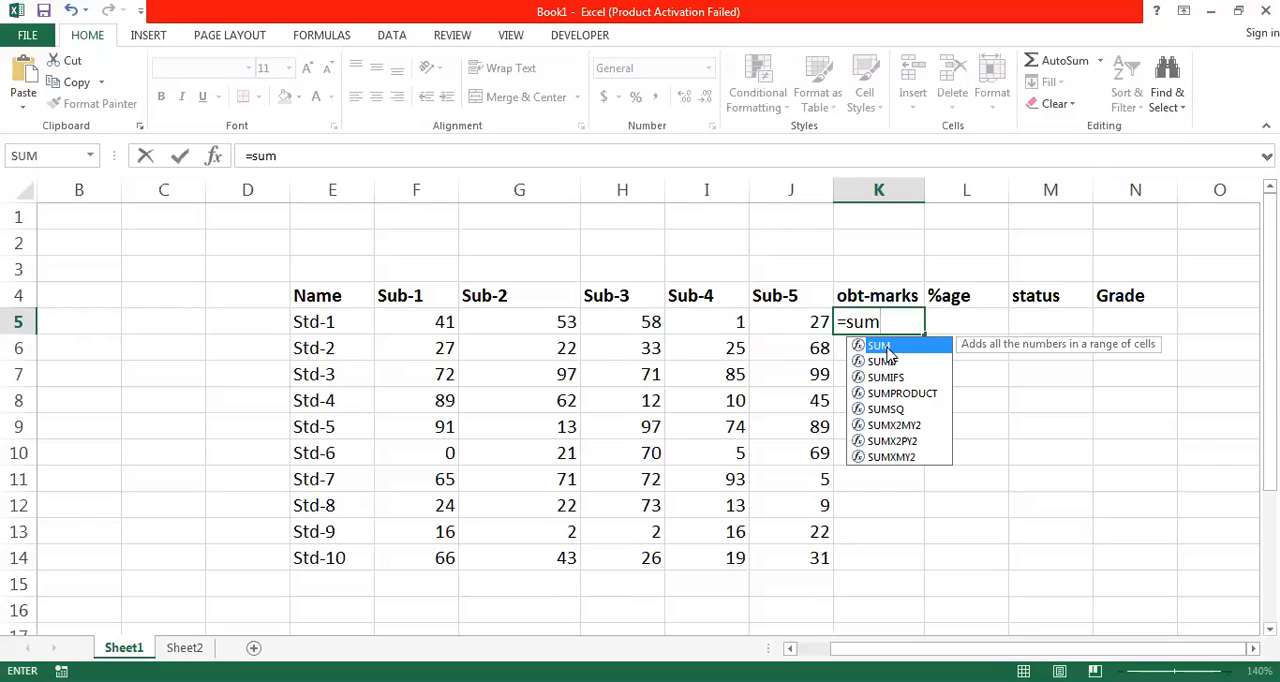
pyautogui.doubleClick(887, 347)
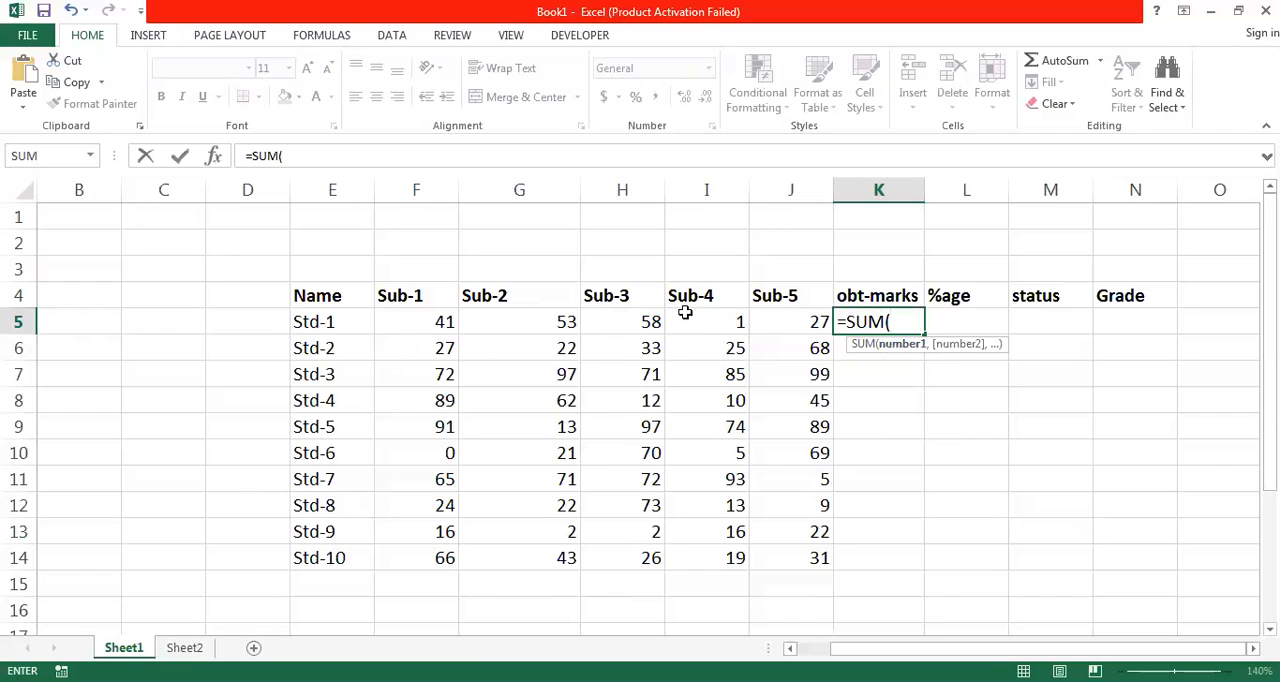
pyautogui.click(447, 321)
pyautogui.moveTo(455, 320); pyautogui.dragTo(793, 319)
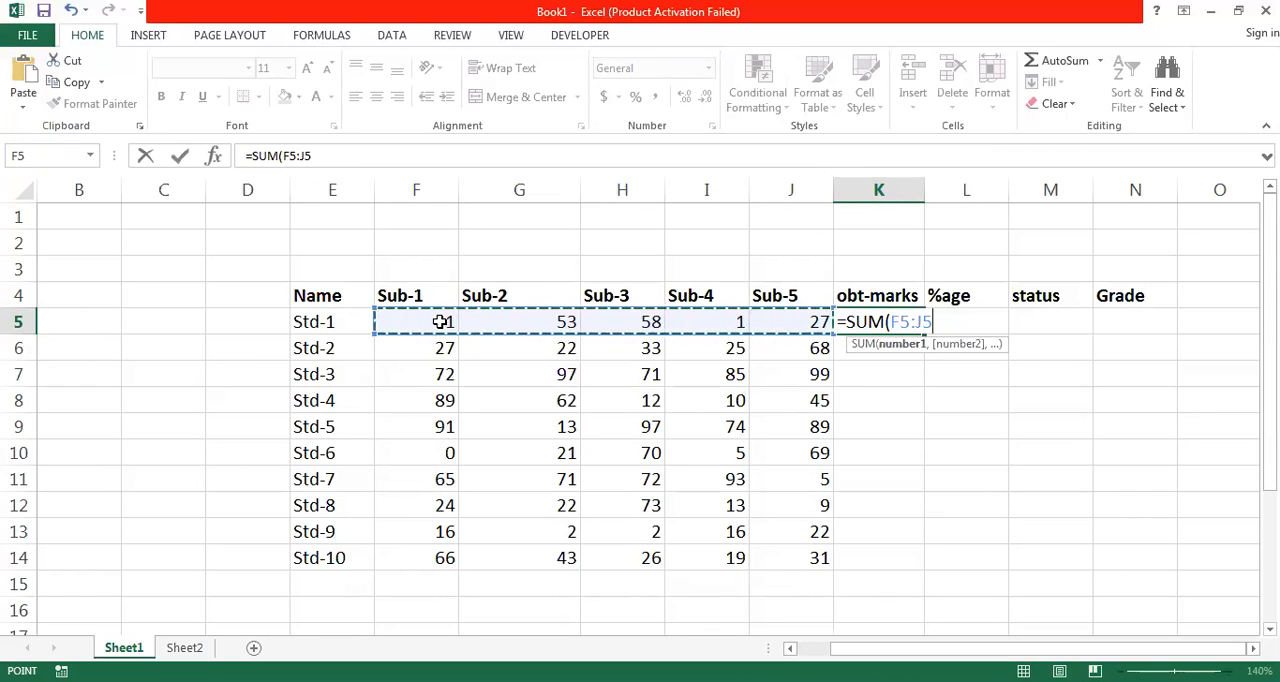
# - Erase the range from the K5 formula, pick F5:J5 again and complete the formula as =SUM(F5:J5)
pyautogui.press('BackSpace')
pyautogui.press('BackSpace')
pyautogui.press('BackSpace')
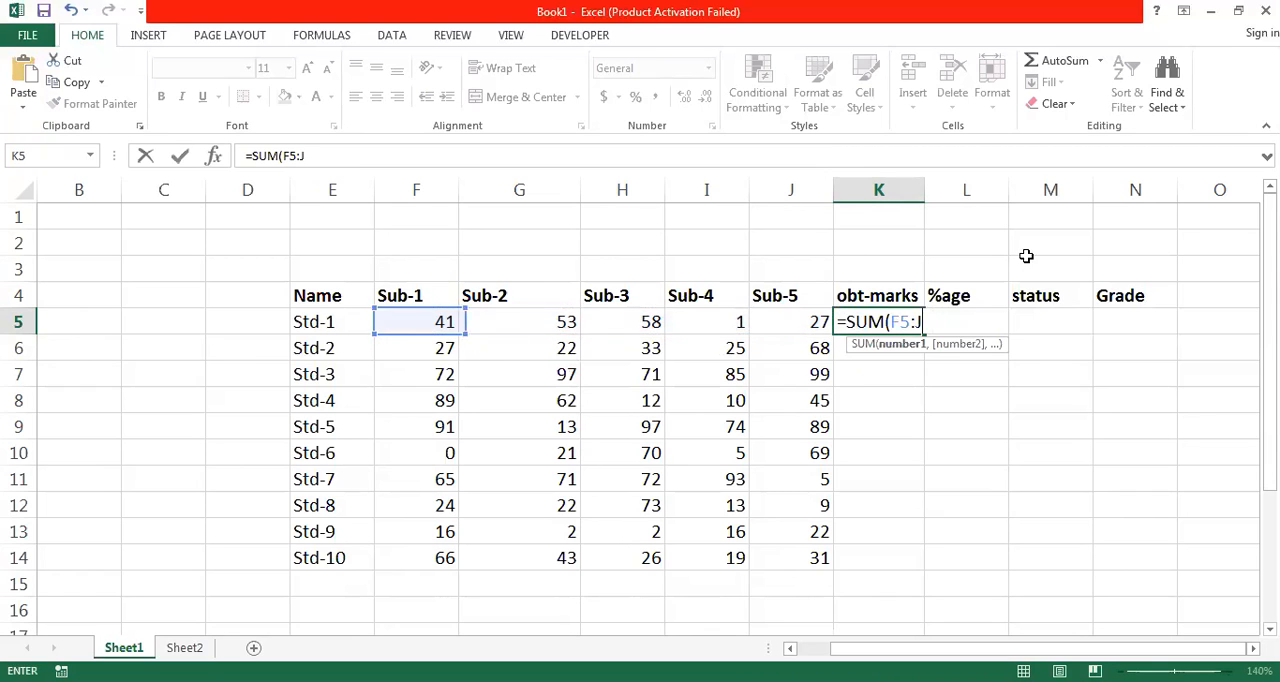
pyautogui.press('BackSpace')
pyautogui.press('BackSpace')
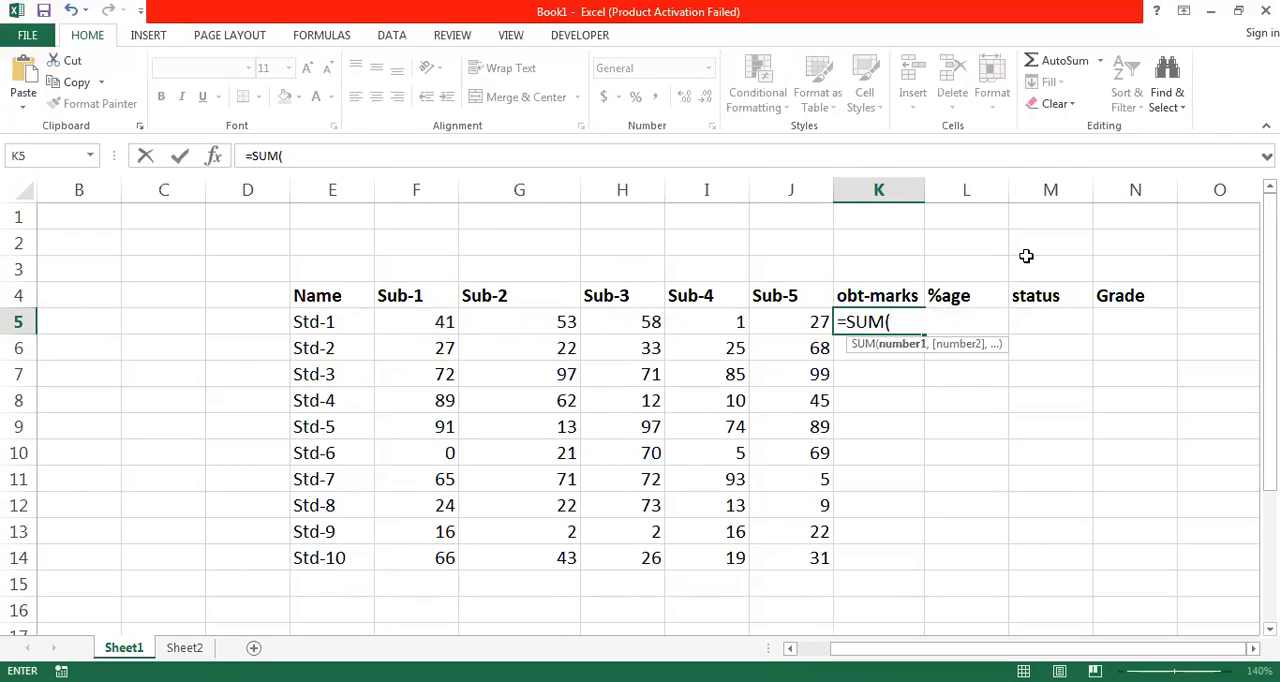
pyautogui.click(424, 317)
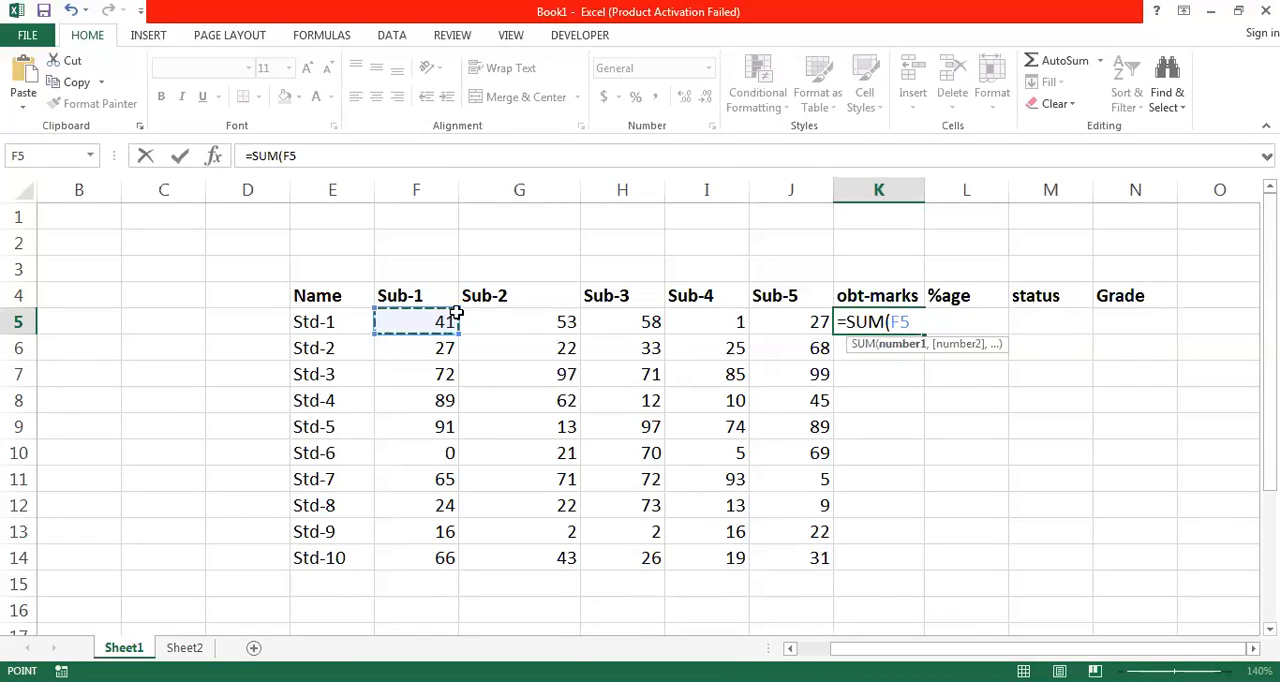
pyautogui.moveTo(616, 311); pyautogui.dragTo(785, 315)
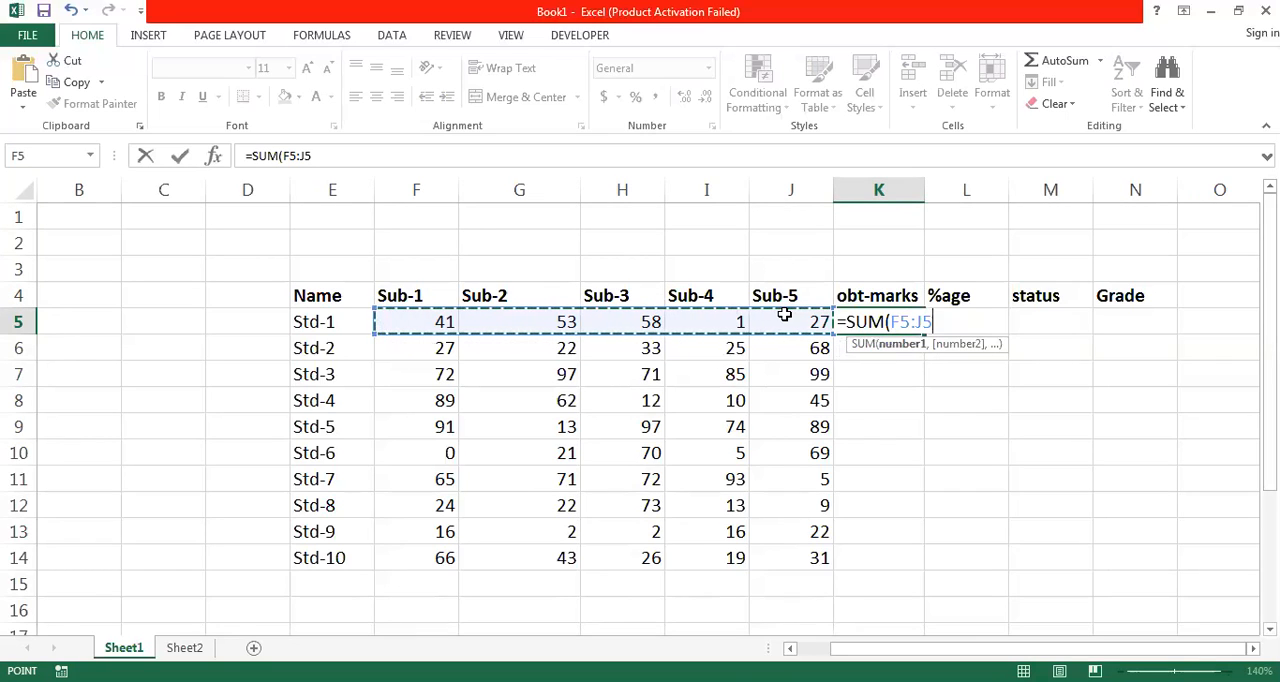
pyautogui.write(')')
pyautogui.press('Return')
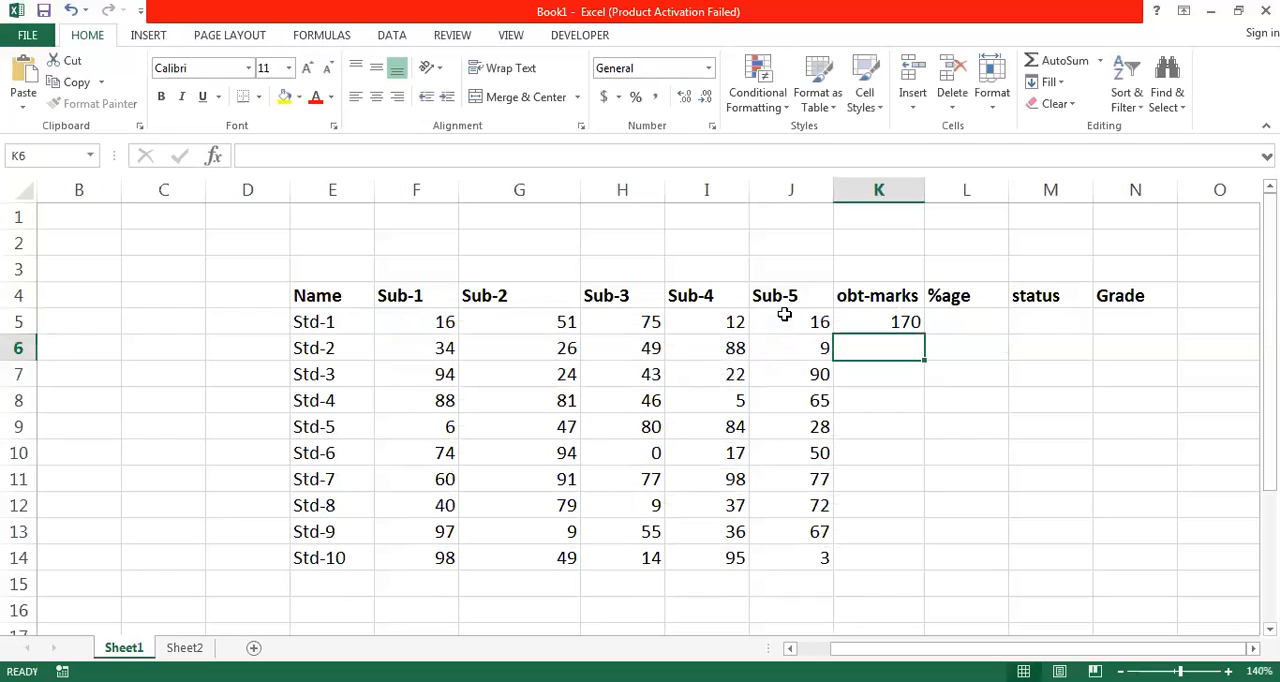
# - Clear the obt-marks cell K5 and re-enter =SUM(F5:J5) for Std-1, leaving K5 selected
pyautogui.press('Up')
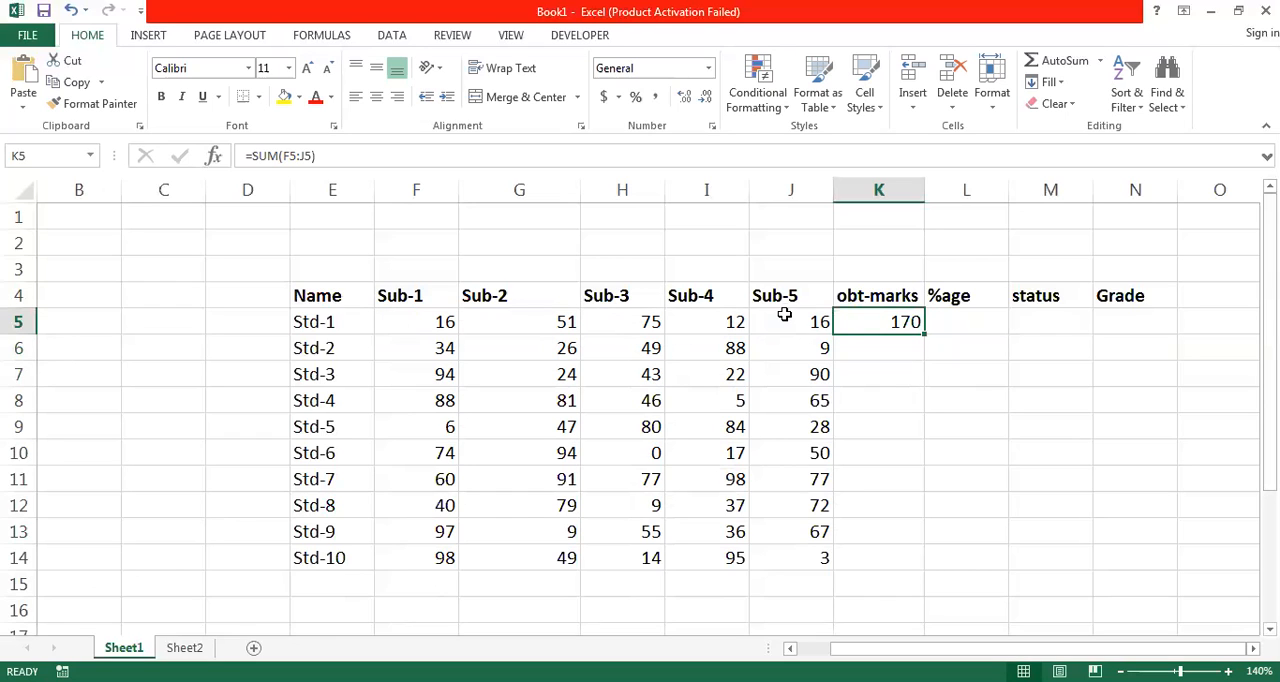
pyautogui.press('Delete')
pyautogui.write('=')
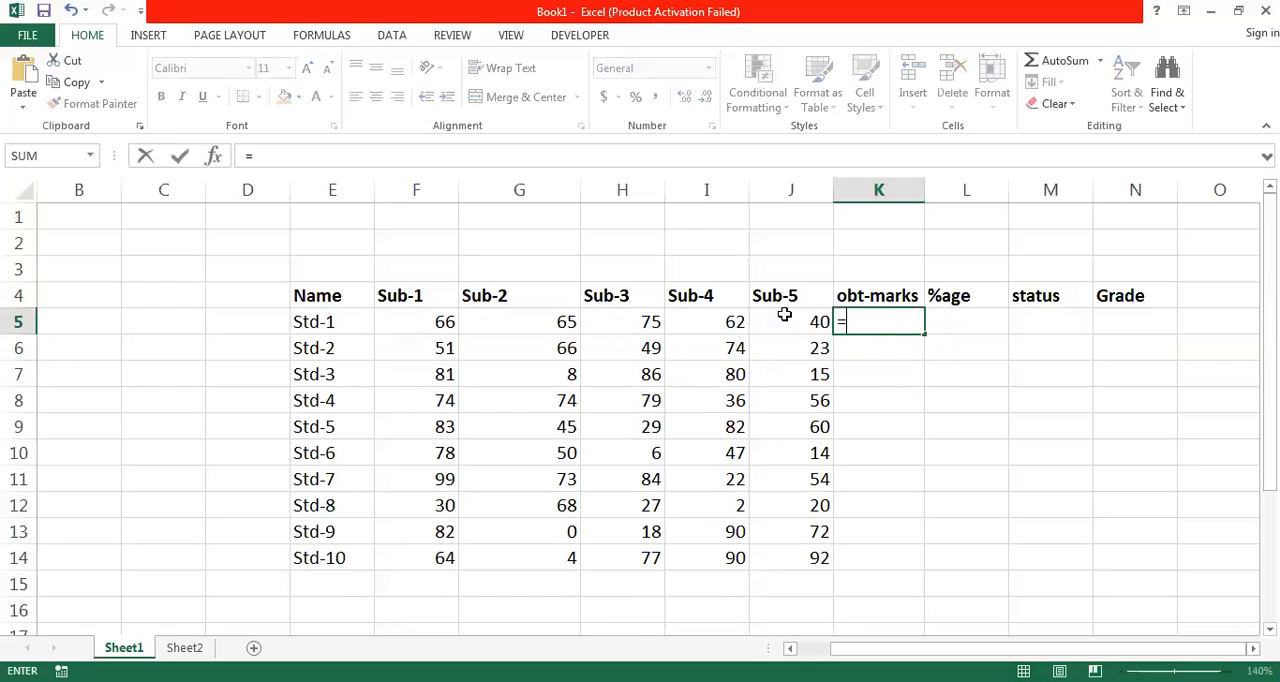
pyautogui.write('sum')
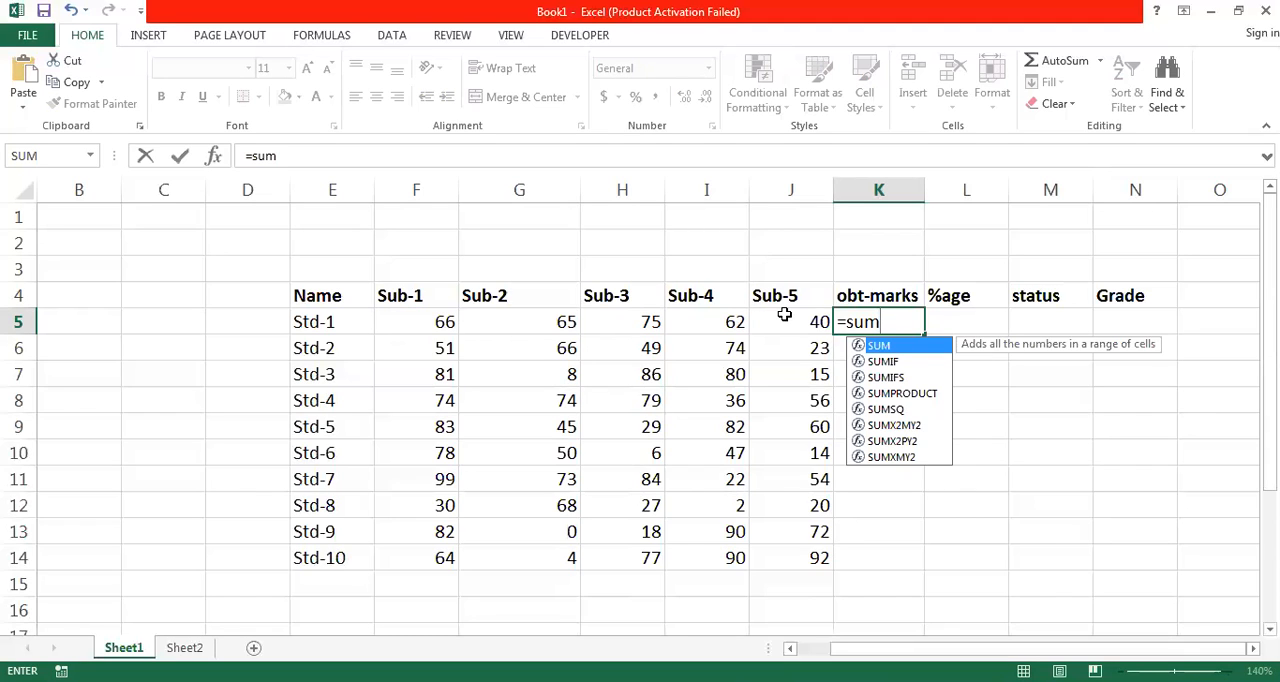
pyautogui.press('Tab')
pyautogui.press('Left')
pyautogui.press('Left')
pyautogui.press('Left')
pyautogui.press('Left')
pyautogui.press('Left')
pyautogui.press('Right')
pyautogui.press('Left')
pyautogui.press('Left')
pyautogui.press('Right')
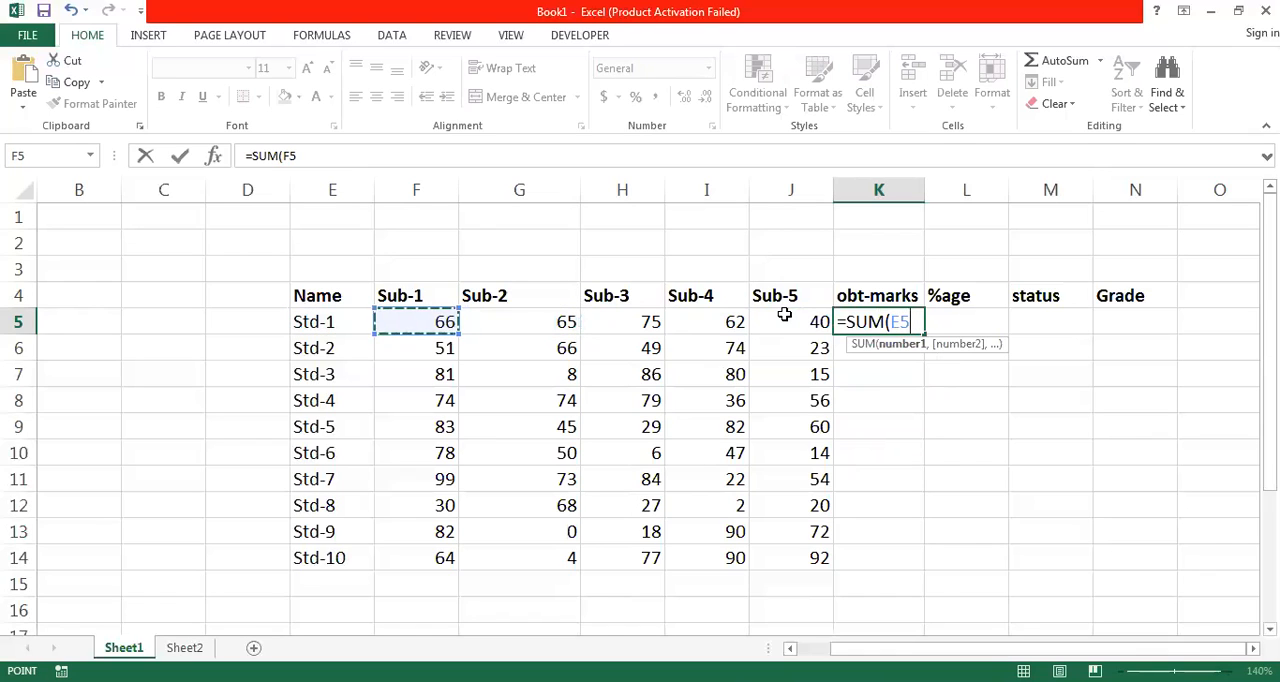
pyautogui.press('Left')
pyautogui.press('Right')
pyautogui.press('Right')
pyautogui.press('Right')
pyautogui.press('Left')
pyautogui.press('Left')
pyautogui.keyDown('shift'); pyautogui.click(785, 316); pyautogui.keyUp('shift')
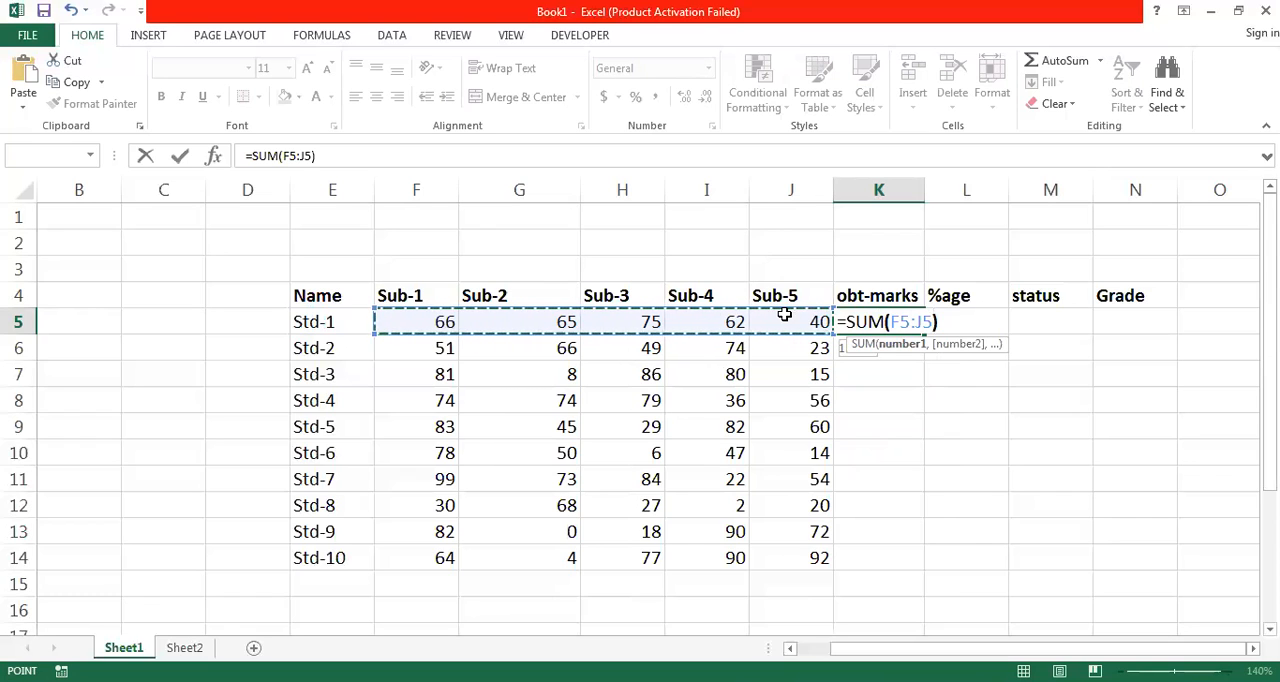
pyautogui.write(')')
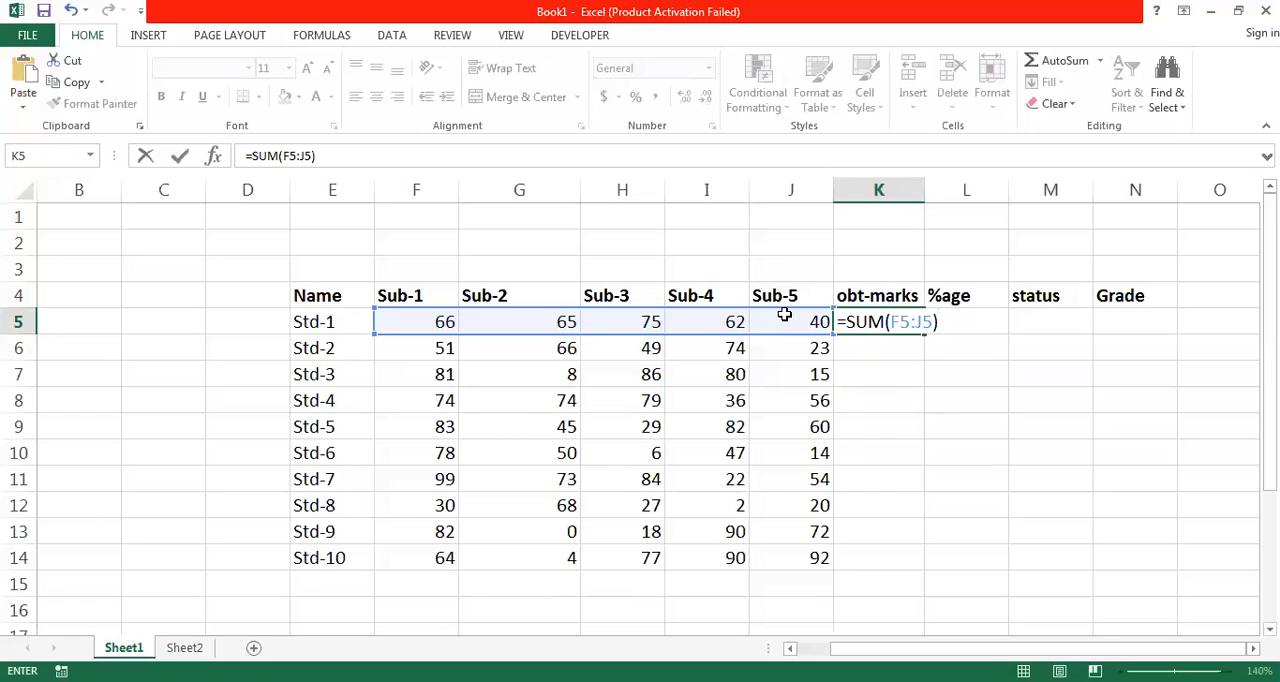
pyautogui.press('Return')
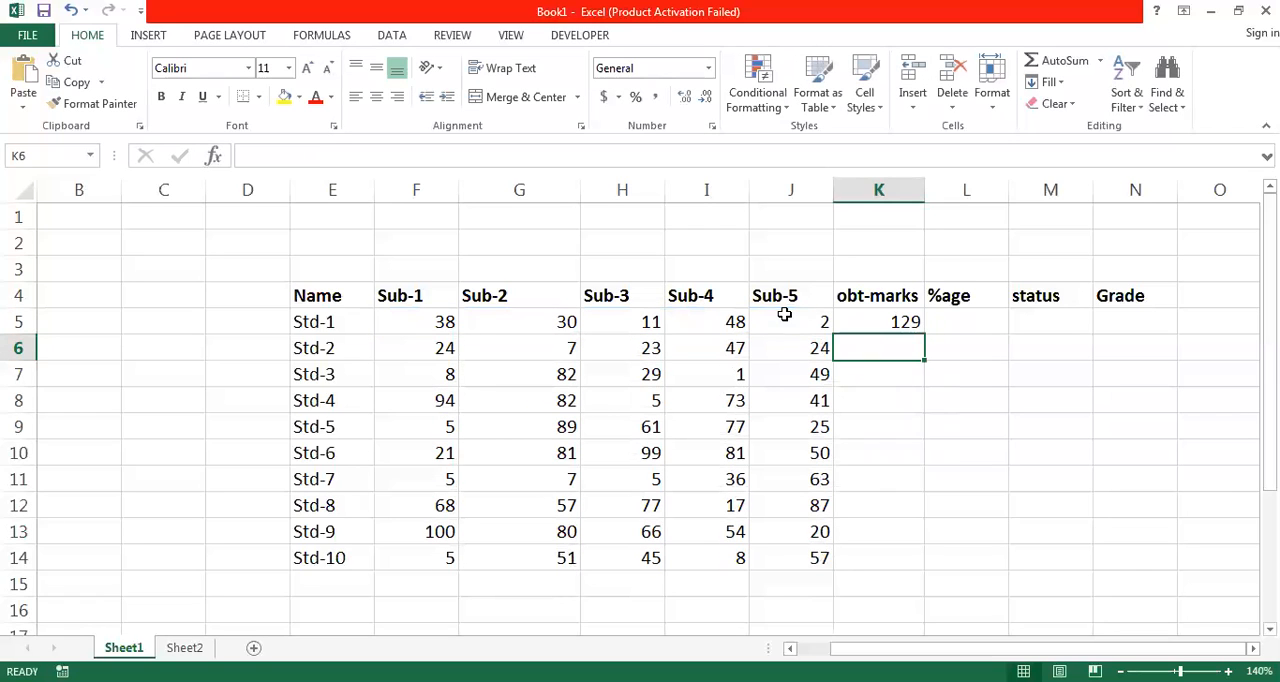
pyautogui.click(901, 323)
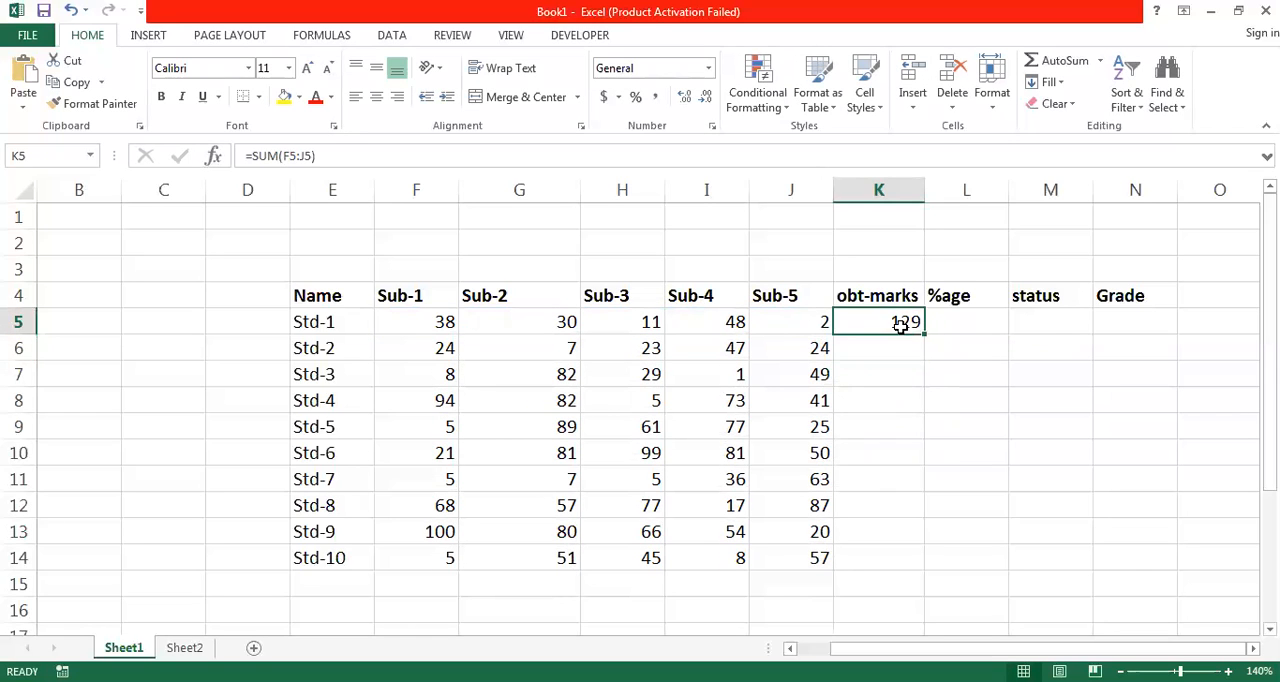
# - Re-enter the Std-1 obt-marks formula in K5 as =SUM(F5:J5) and fill it down to Std-10 in K14
pyautogui.press('Delete')
pyautogui.write('=')
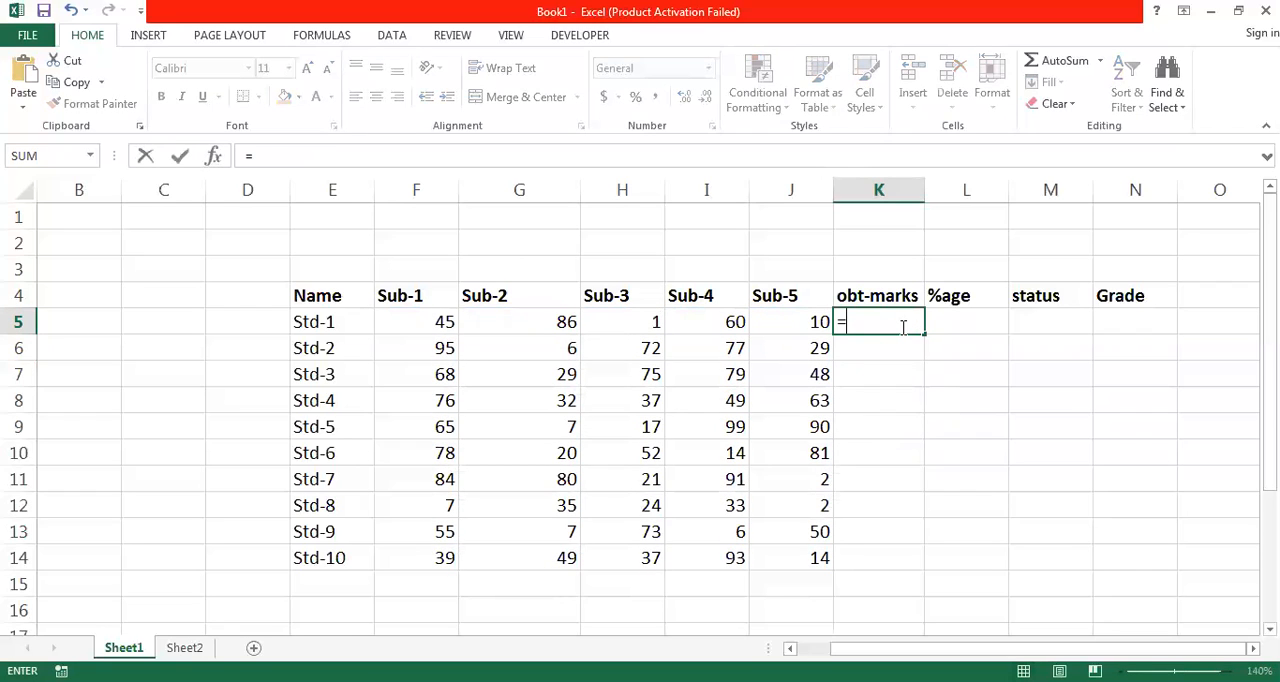
pyautogui.write('sum')
pyautogui.press('Tab')
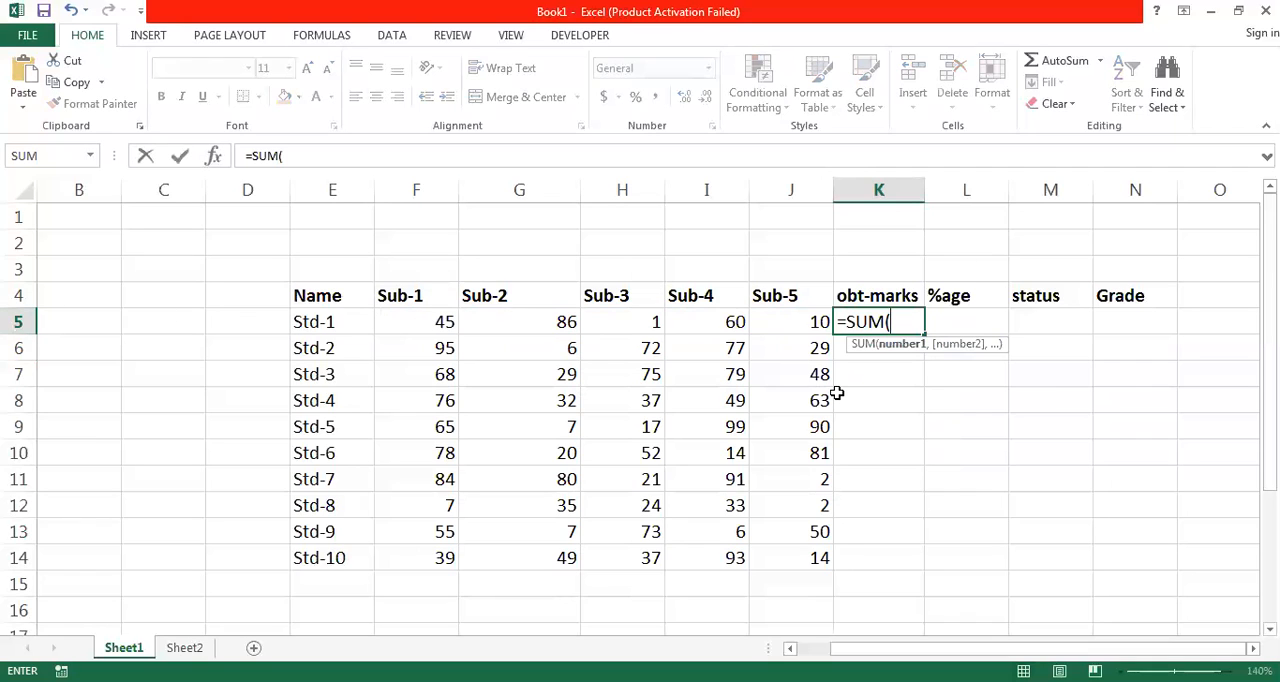
pyautogui.write('f5:j')
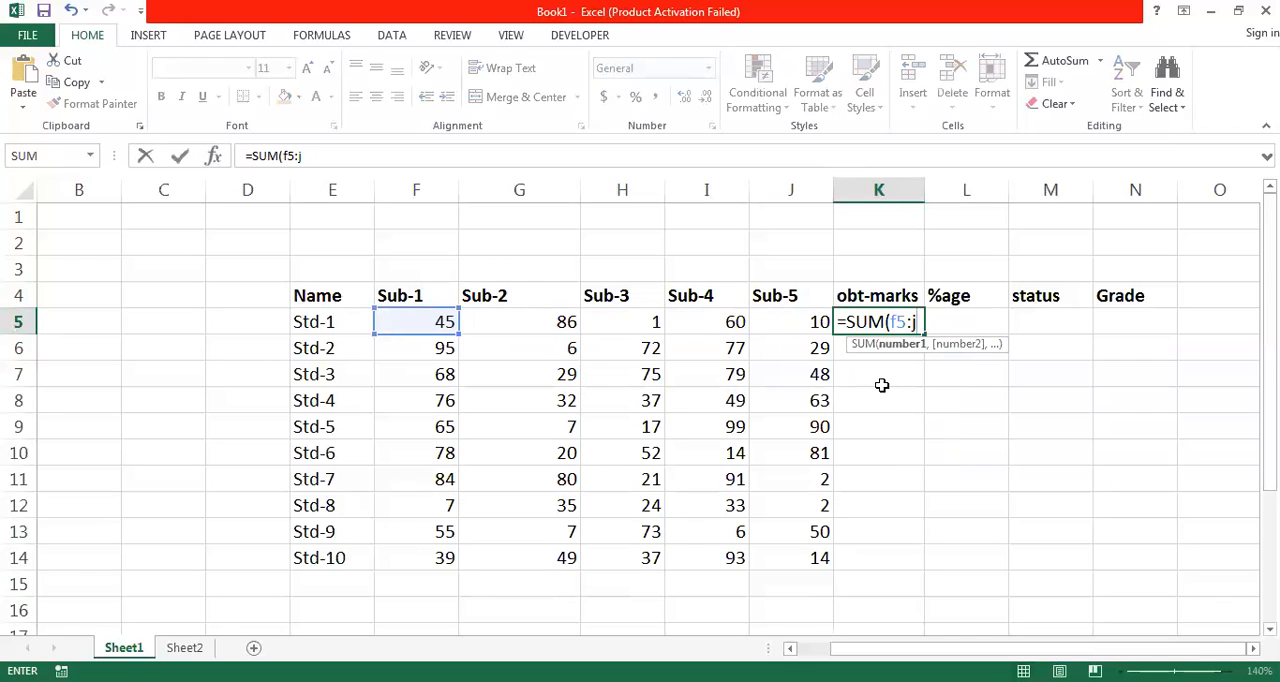
pyautogui.write('5')
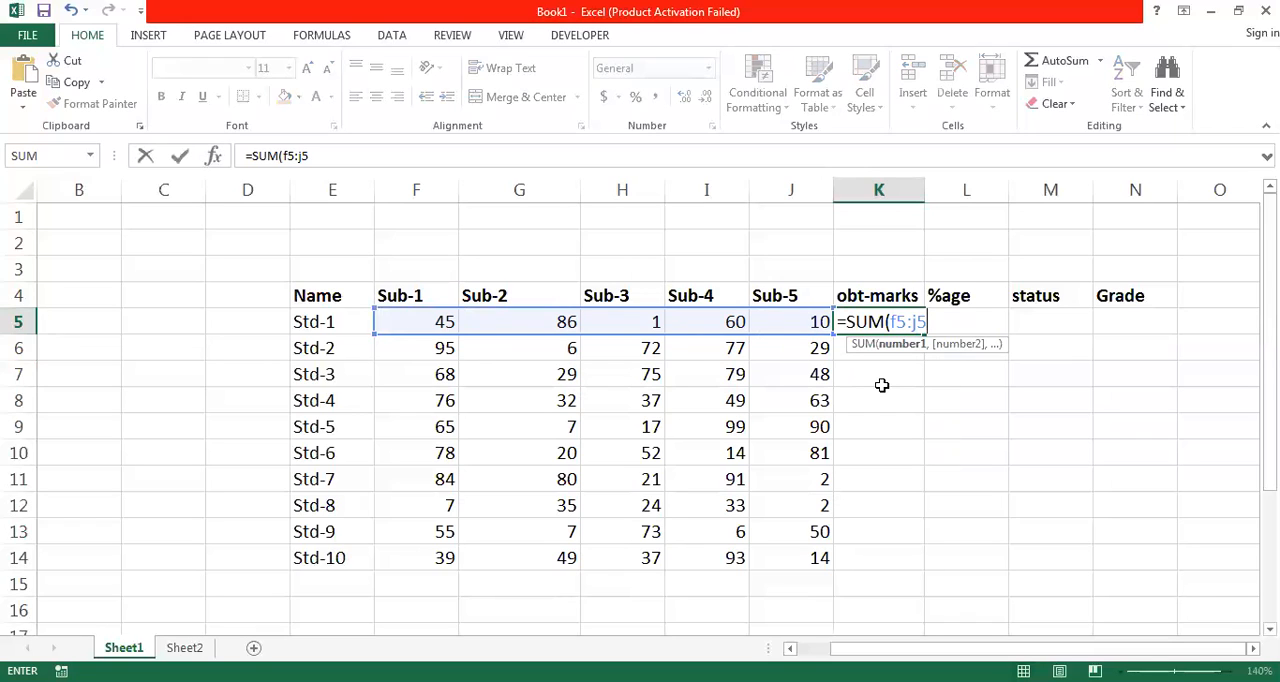
pyautogui.write(')')
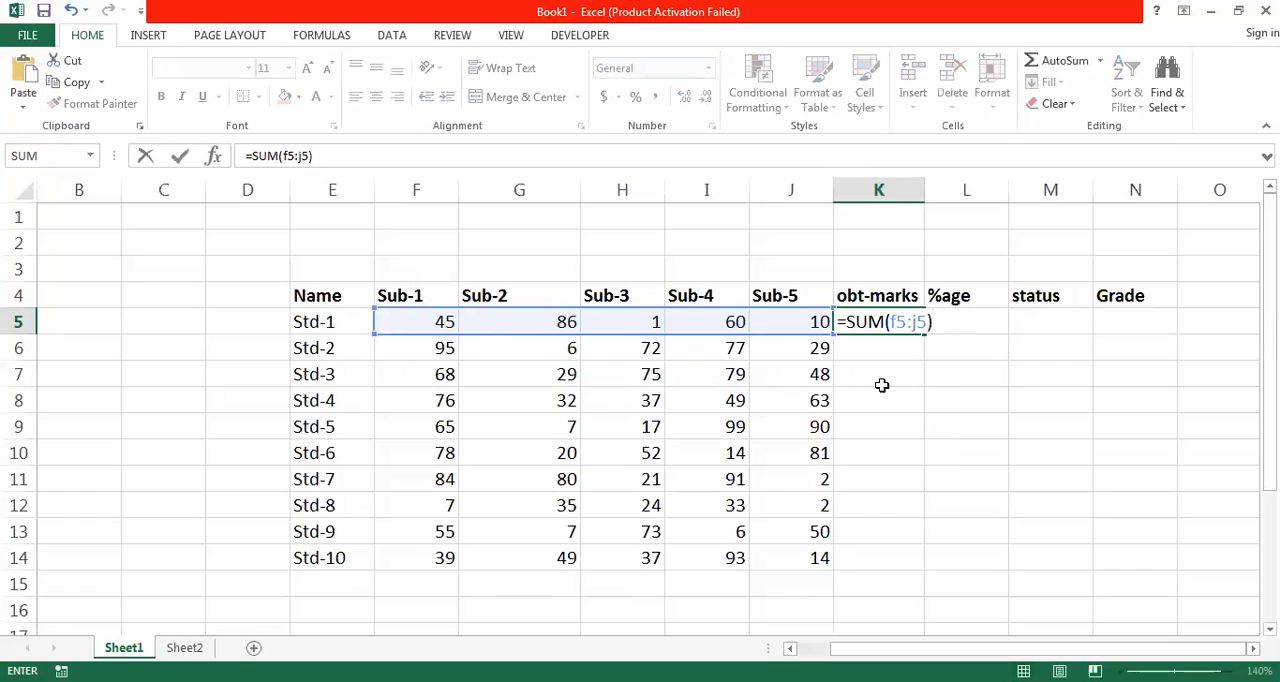
pyautogui.press('Return')
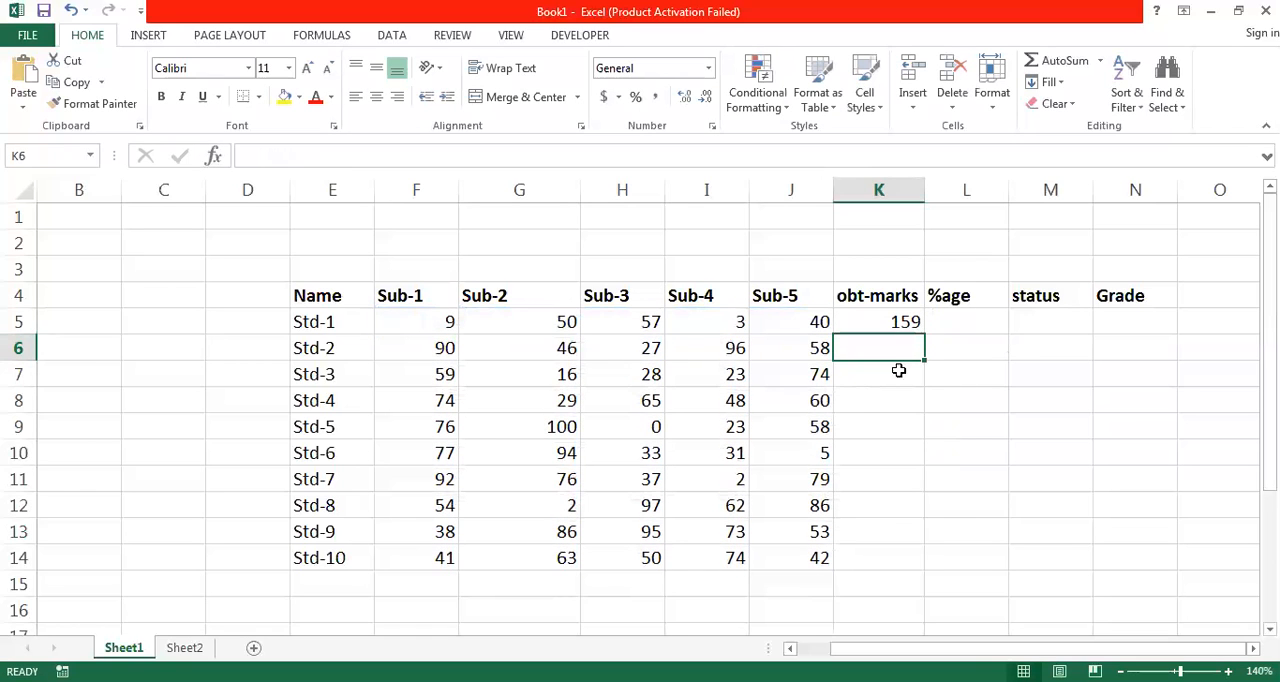
pyautogui.click(903, 322)
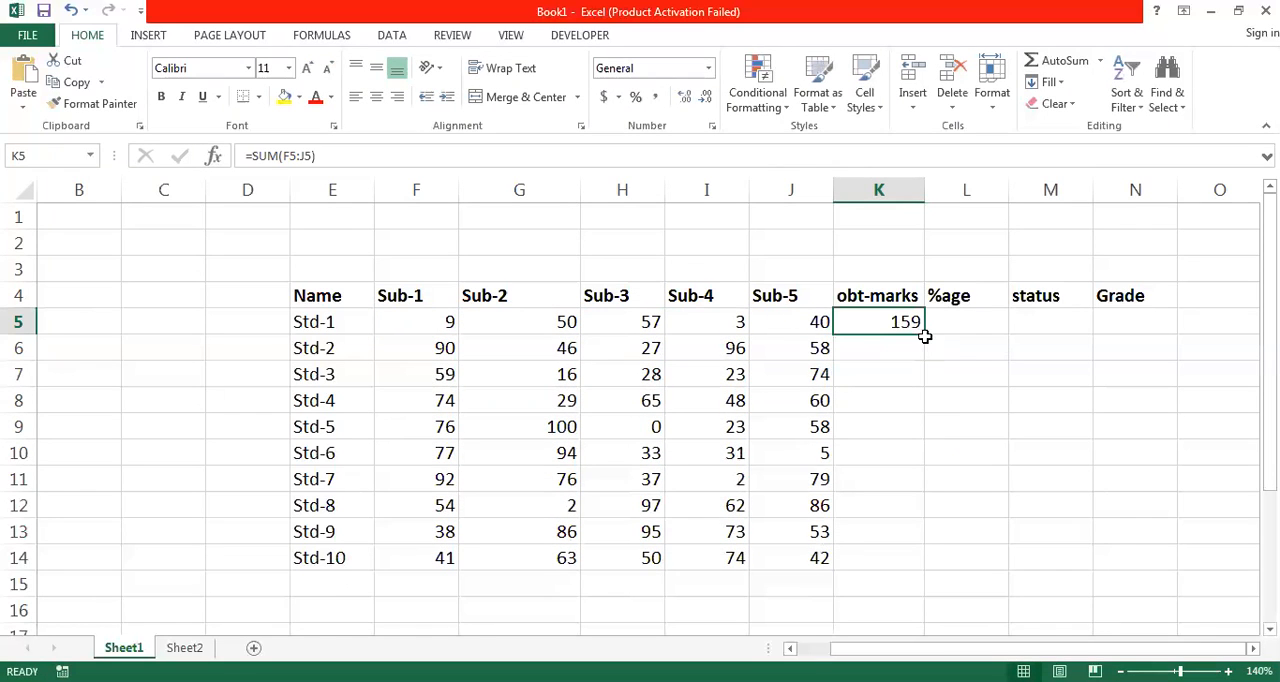
pyautogui.doubleClick(926, 336)
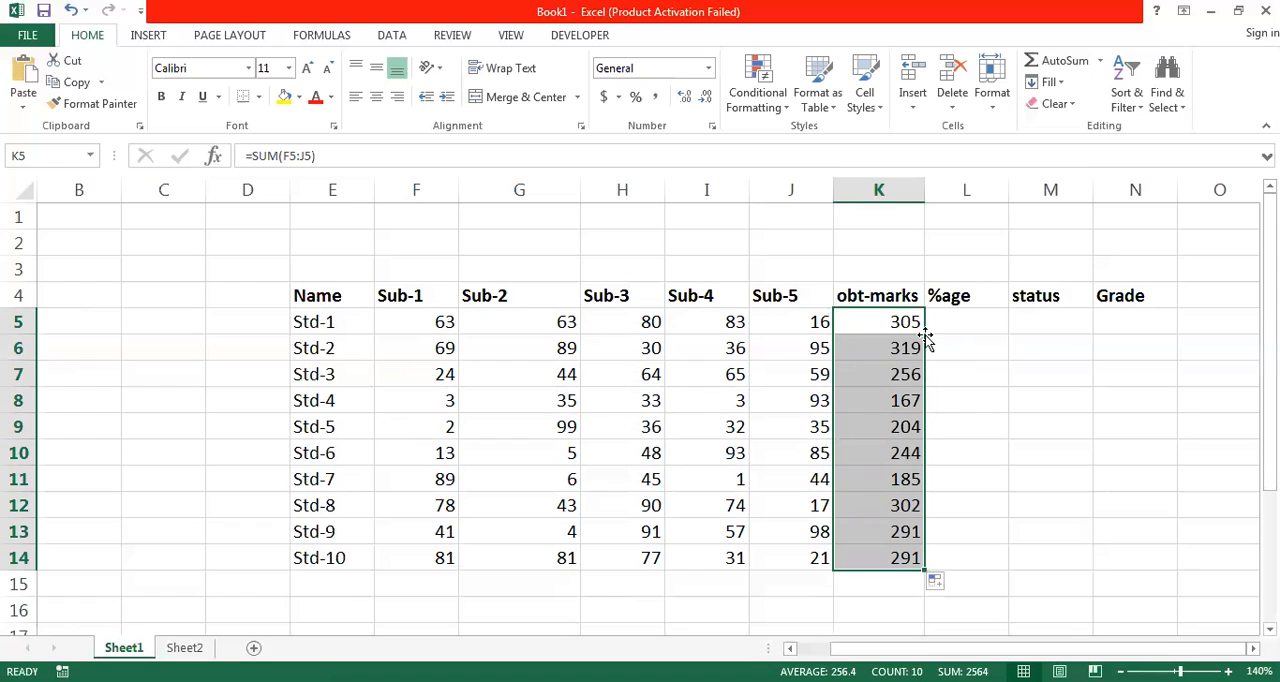
# - Examine the adjoining subject mark cells across the Std-1 row, starting and ending at F5
pyautogui.click(423, 321)
pyautogui.press('Right')
pyautogui.press('Right')
pyautogui.press('Right')
pyautogui.press('Right')
pyautogui.press('Right')
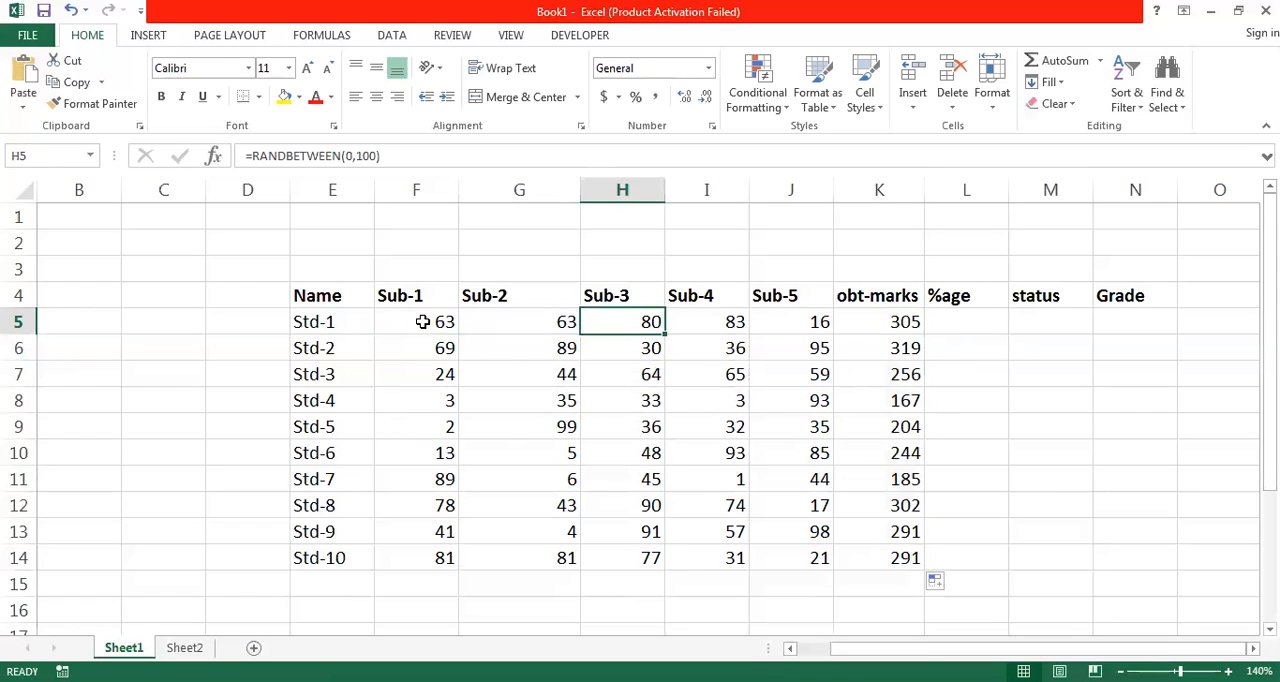
pyautogui.press('Left')
pyautogui.press('Left')
pyautogui.press('Left')
pyautogui.press('Left')
pyautogui.press('Left')
pyautogui.press('Down')
pyautogui.press('Up')
pyautogui.press('Right')
pyautogui.press('Right')
pyautogui.press('Right')
pyautogui.press('Right')
pyautogui.press('Left')
pyautogui.press('Left')
pyautogui.press('Left')
pyautogui.press('Left')
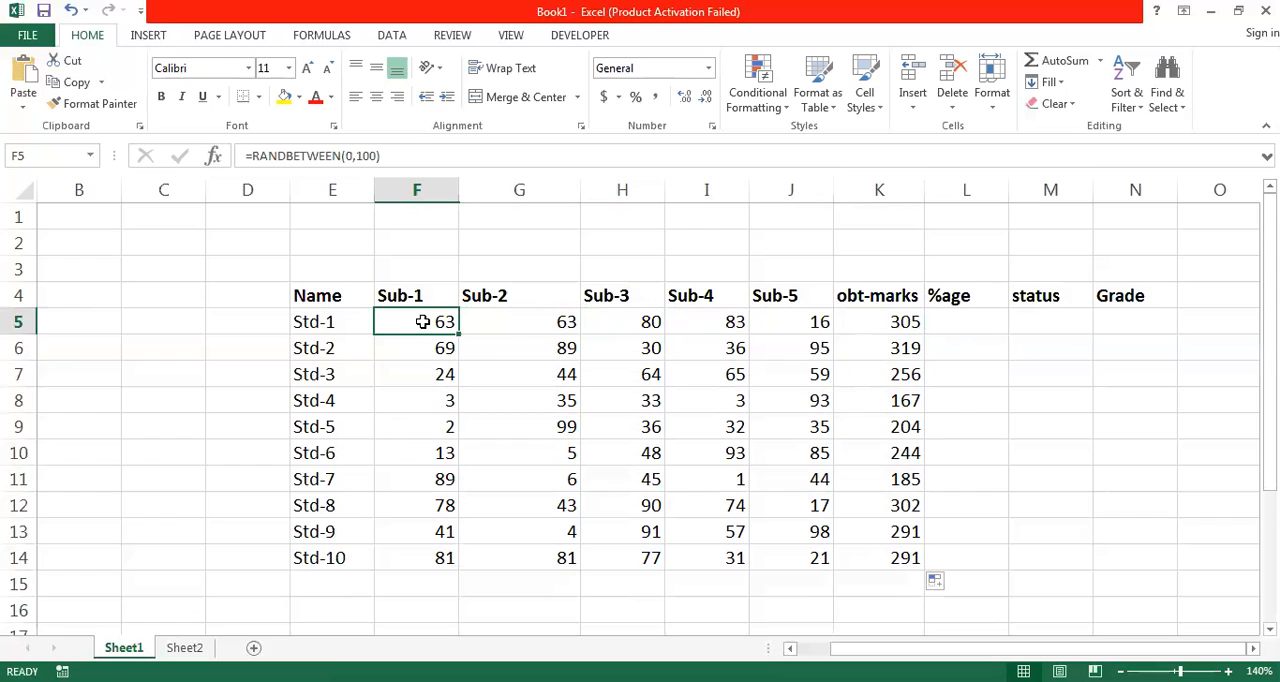
# - Examine the consecutive Sub-1 mark cells down column F as far as Std-6
pyautogui.press('Down')
pyautogui.press('Down')
pyautogui.press('Down')
pyautogui.press('Down')
pyautogui.press('Down')
pyautogui.press('Down')
pyautogui.press('Down')
pyautogui.press('Up')
pyautogui.press('Up')
pyautogui.press('Up')
pyautogui.press('Up')
pyautogui.press('Up')
pyautogui.press('Up')
pyautogui.press('Up')
# - Enter the sample value 2 in cell E17 below the result table
pyautogui.press('Down')
pyautogui.press('Down')
pyautogui.press('Down')
pyautogui.press('Down')
pyautogui.press('Down')
pyautogui.press('Down')
pyautogui.press('Down')
pyautogui.press('Down')
pyautogui.press('Down')
pyautogui.press('Down')
pyautogui.press('Down')
pyautogui.press('Down')
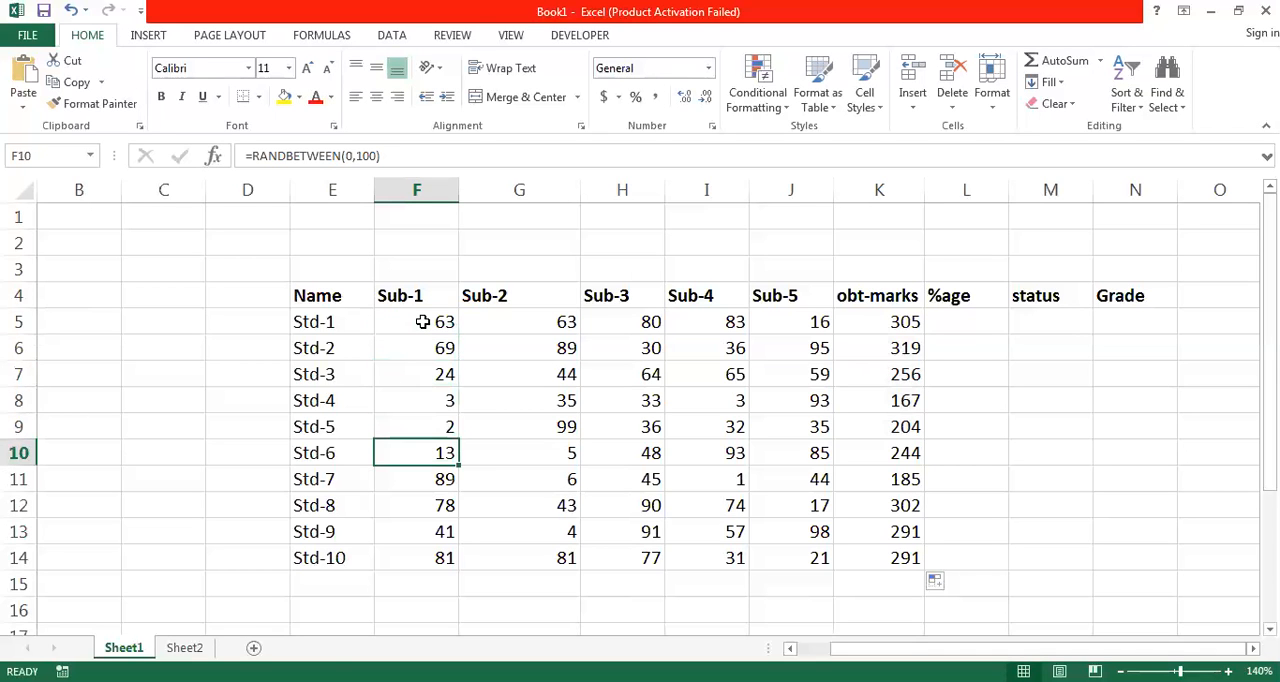
pyautogui.press('Down')
pyautogui.press('Down')
pyautogui.press('Down')
pyautogui.press('Down')
pyautogui.press('Down')
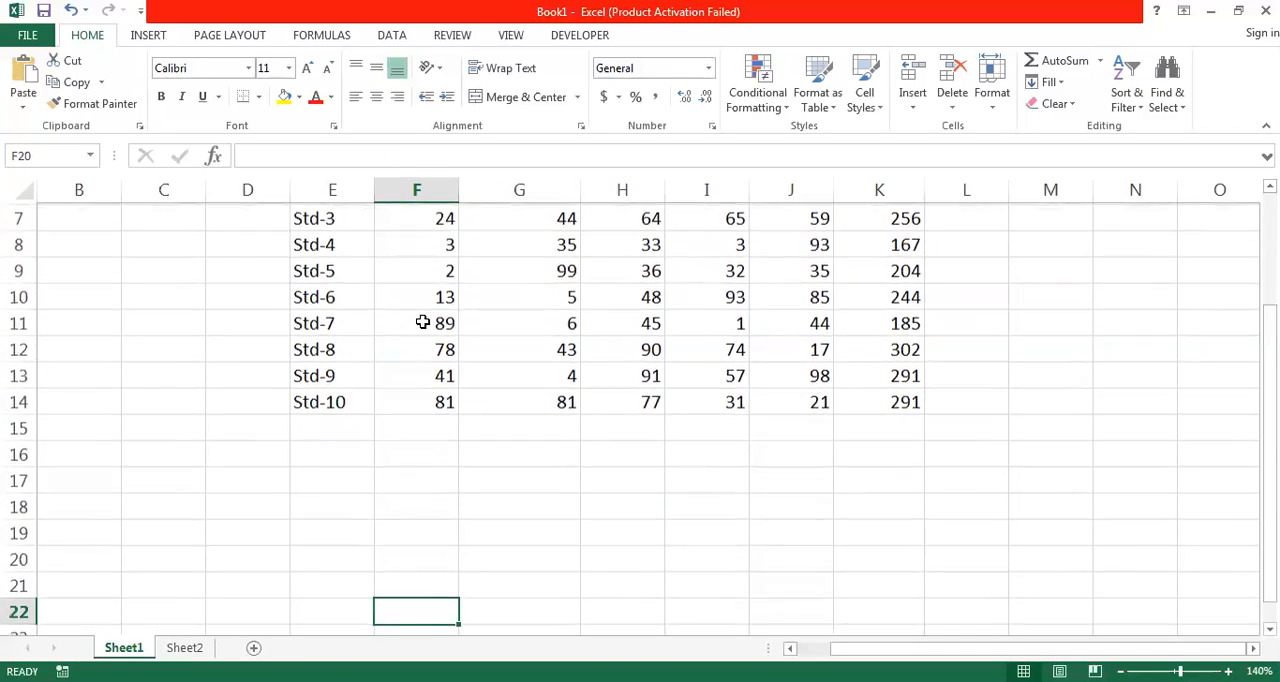
pyautogui.press('Up')
pyautogui.press('Up')
pyautogui.press('Up')
pyautogui.press('Up')
pyautogui.press('Up')
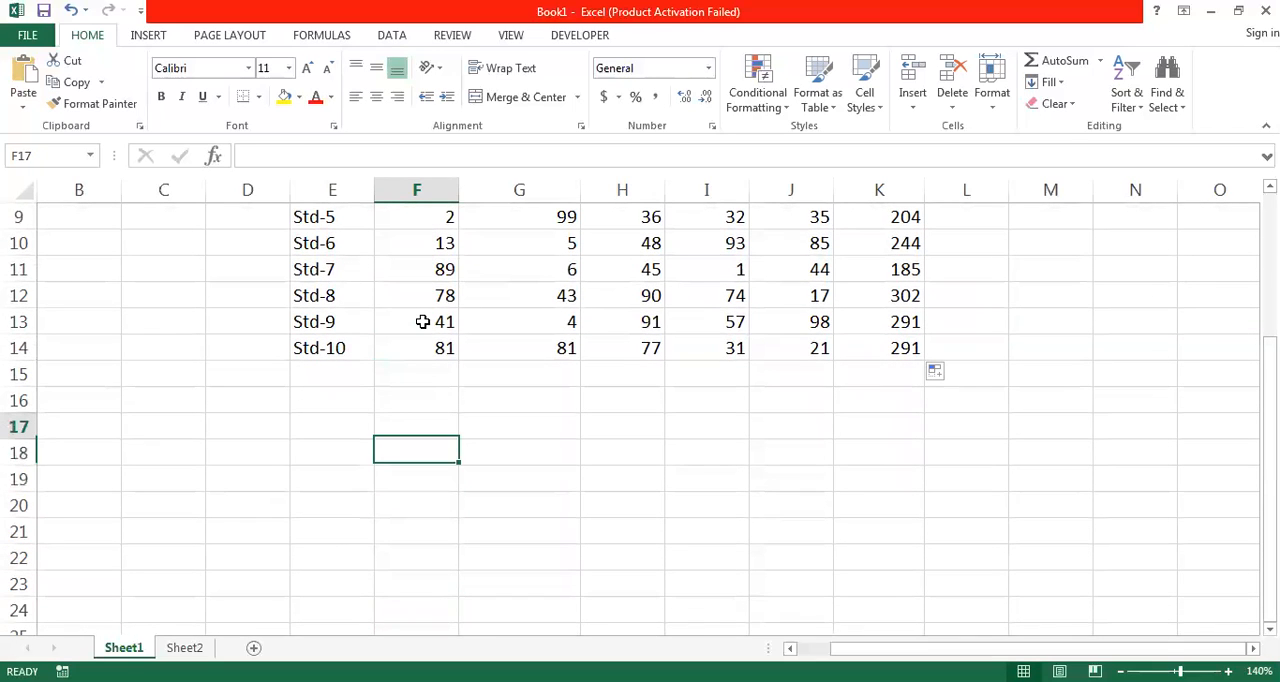
pyautogui.press('Left')
pyautogui.write('2')
pyautogui.press('Return')
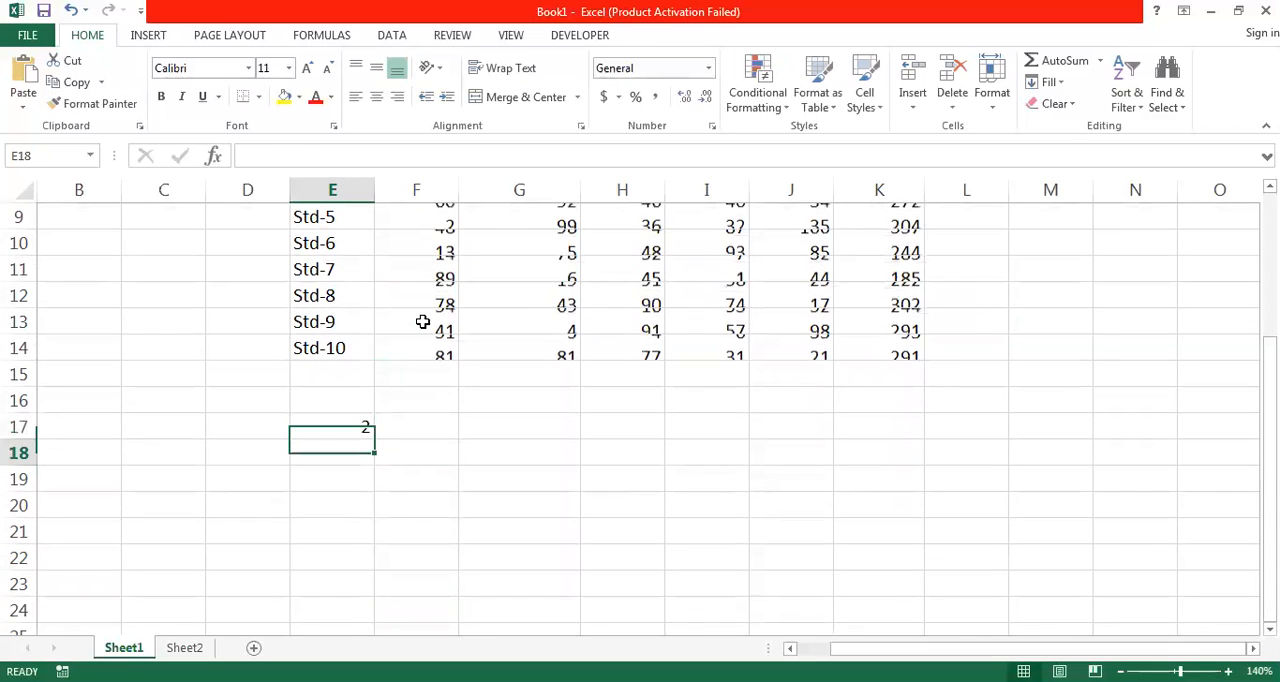
# - Enter the sample value 4 in cell B16, apart from the other sample number
pyautogui.press('Down')
pyautogui.press('Left')
pyautogui.press('Left')
pyautogui.press('Left')
pyautogui.press('Up')
pyautogui.press('Up')
pyautogui.press('Up')
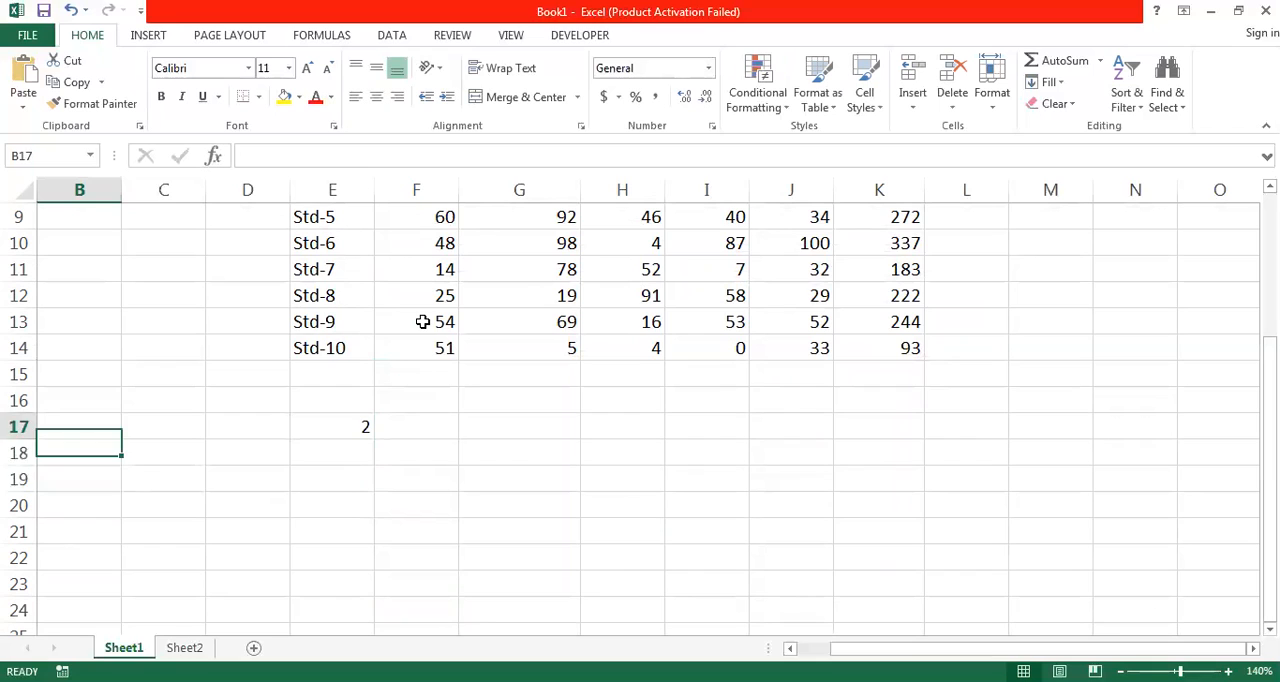
pyautogui.write('4')
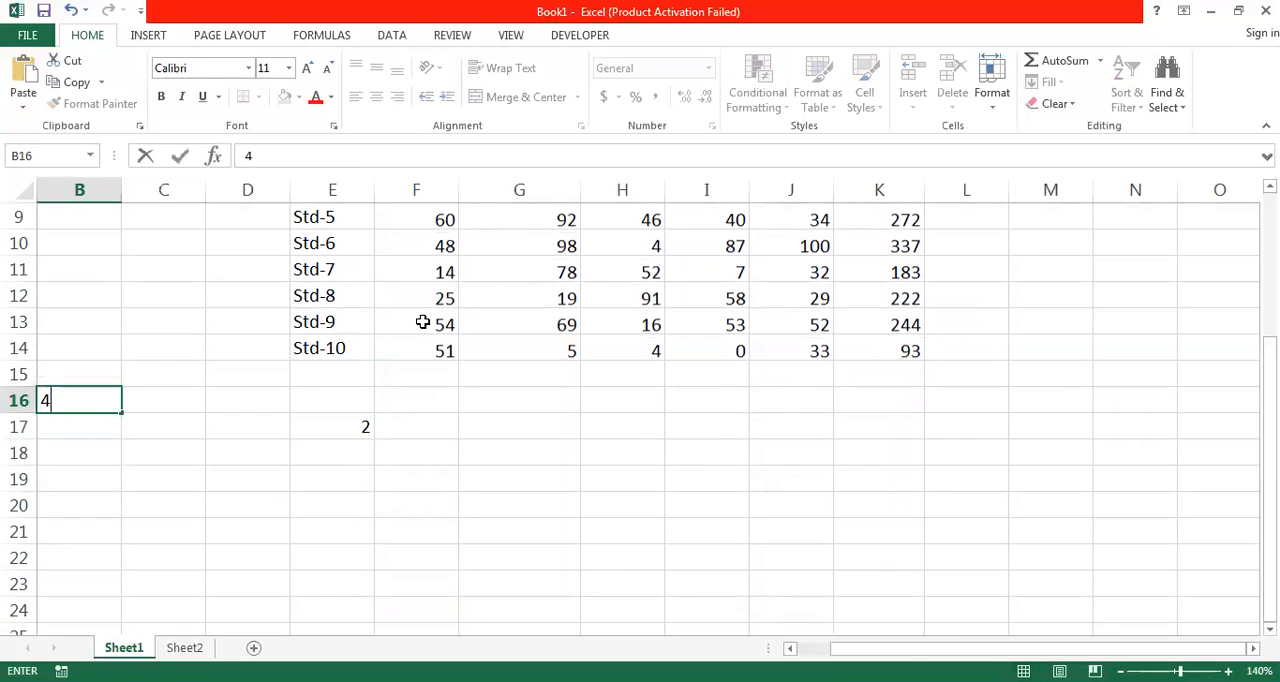
pyautogui.press('Return')
# - Enter the sample value 5 in cell B24
pyautogui.press('Down')
pyautogui.press('Down')
pyautogui.press('Down')
pyautogui.press('Down')
pyautogui.press('Down')
pyautogui.press('Down')
pyautogui.press('Down')
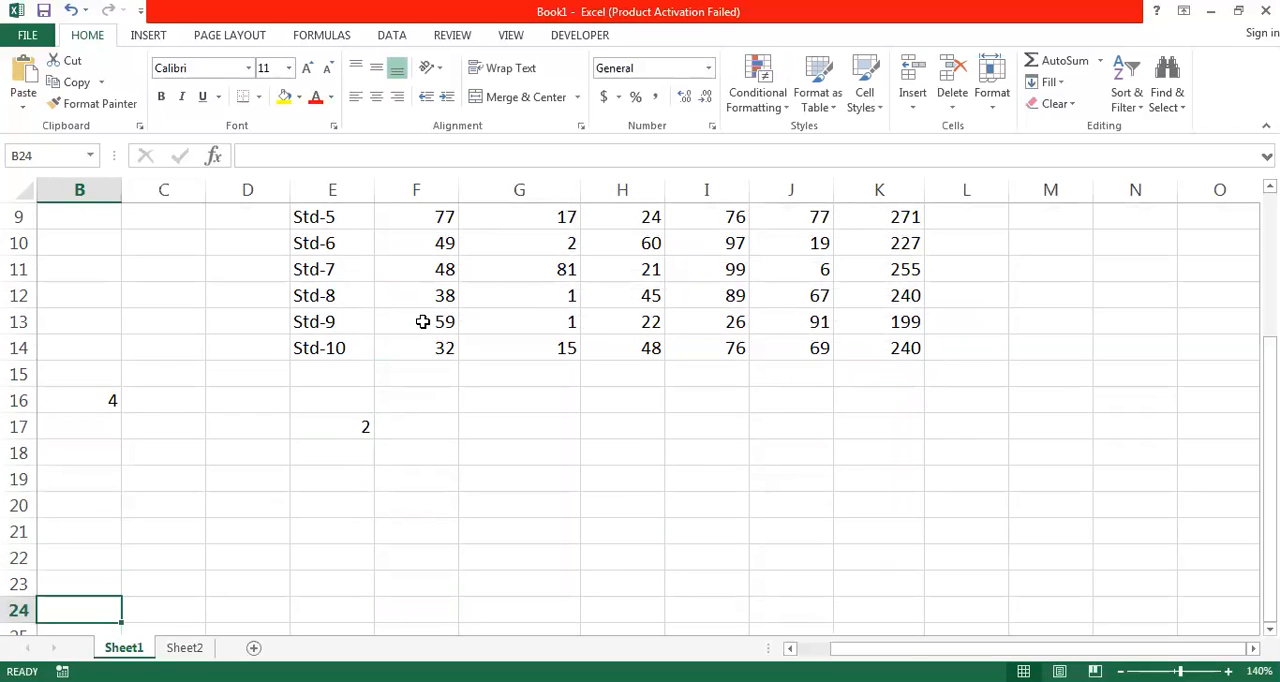
pyautogui.write('5')
pyautogui.press('Right')
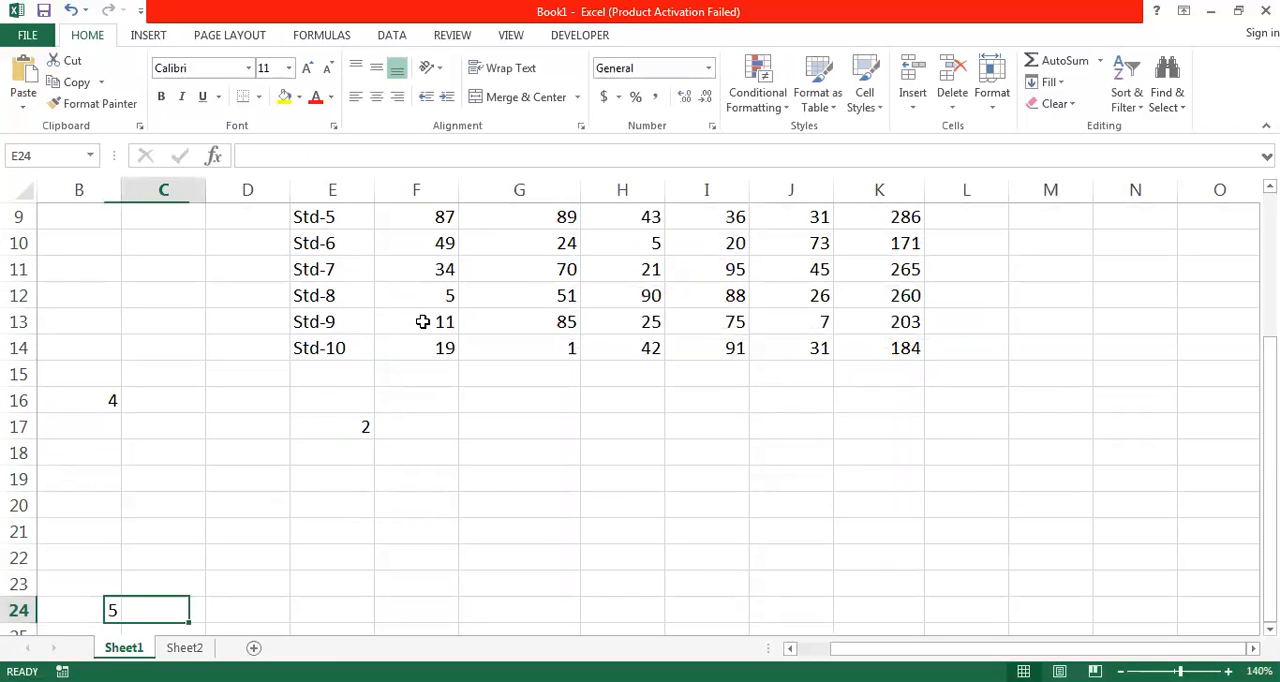
# - Add up the three scattered sample numbers in G20 with =SUM(B16,E17,B24)
pyautogui.press('Right')
pyautogui.press('Right')
pyautogui.press('Right')
pyautogui.press('Right')
pyautogui.press('Up')
pyautogui.press('Up')
pyautogui.press('Up')
pyautogui.press('Up')
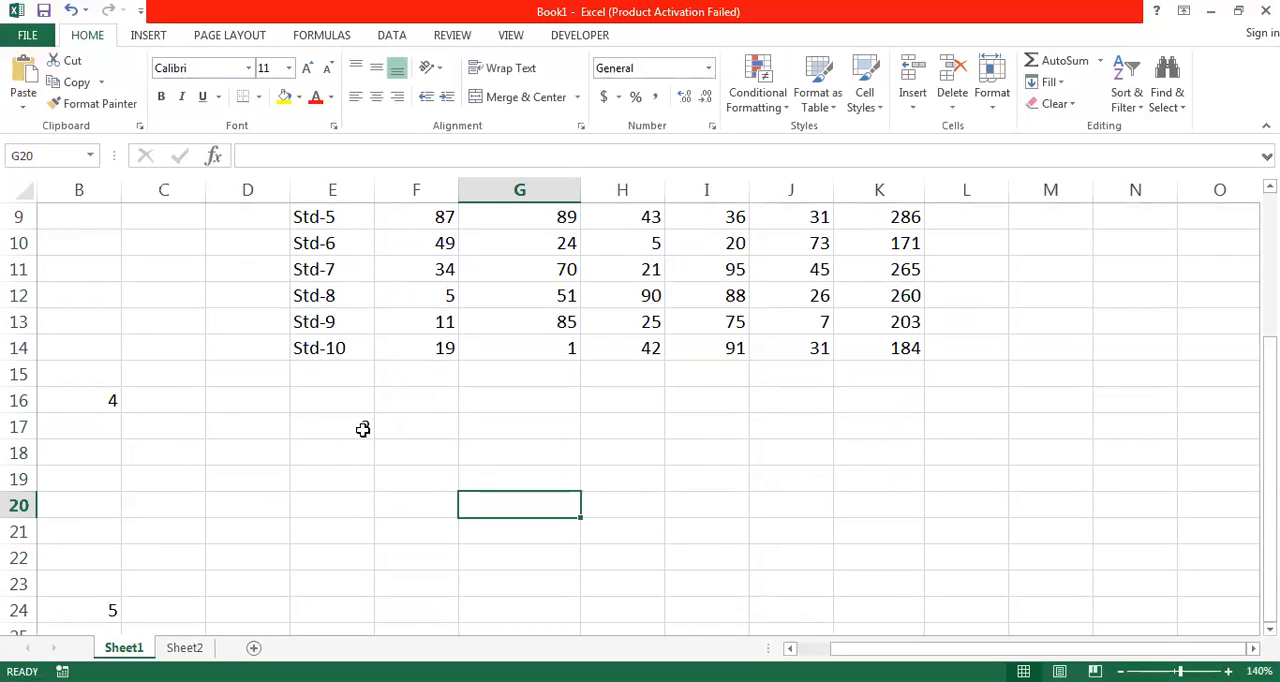
pyautogui.write('=')
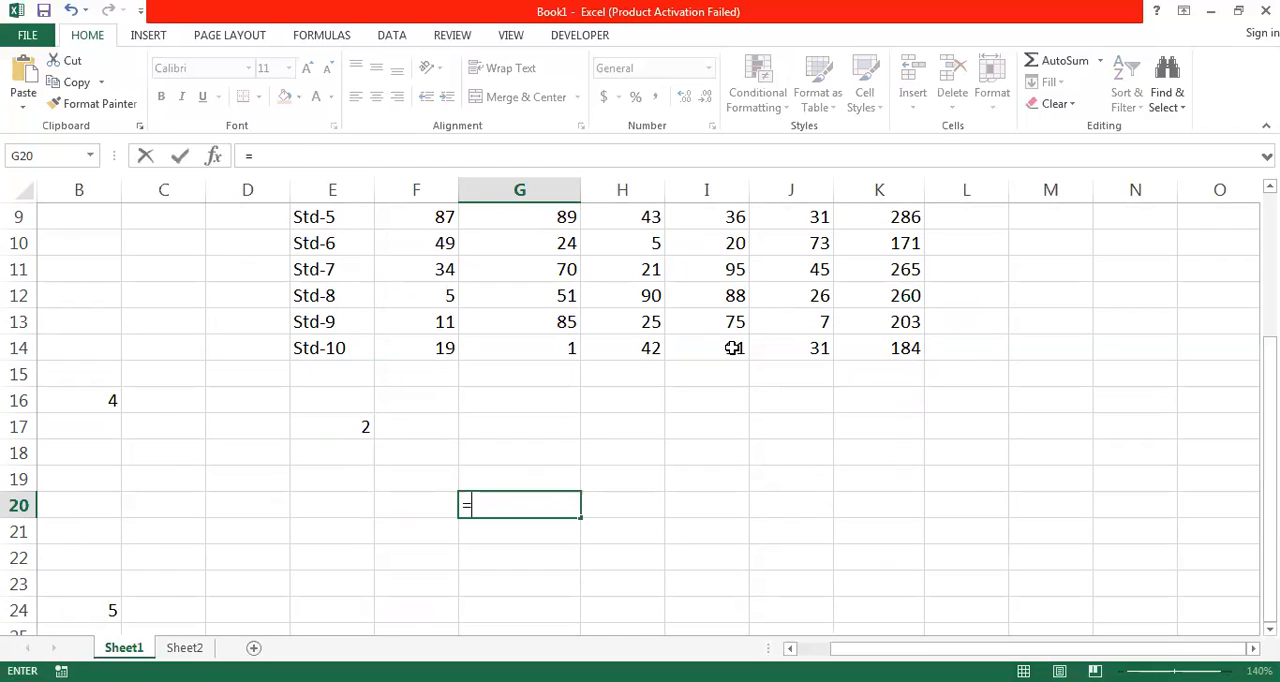
pyautogui.write('SUM(')
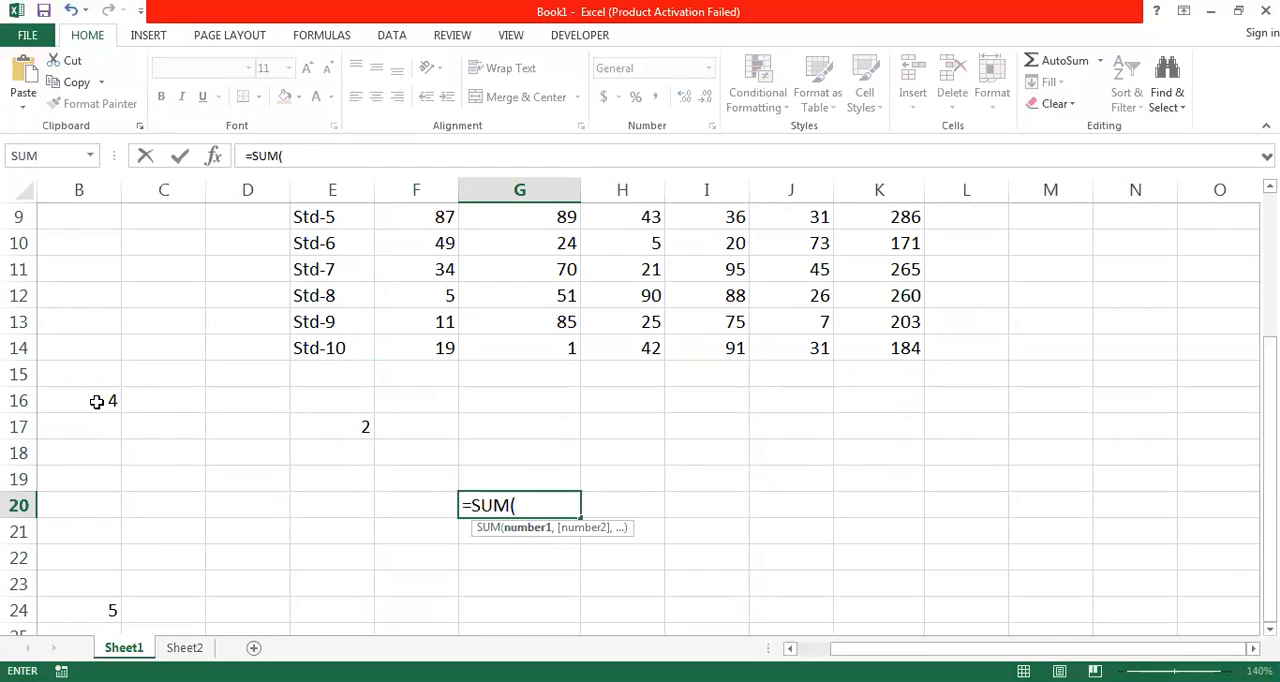
pyautogui.click(96, 401)
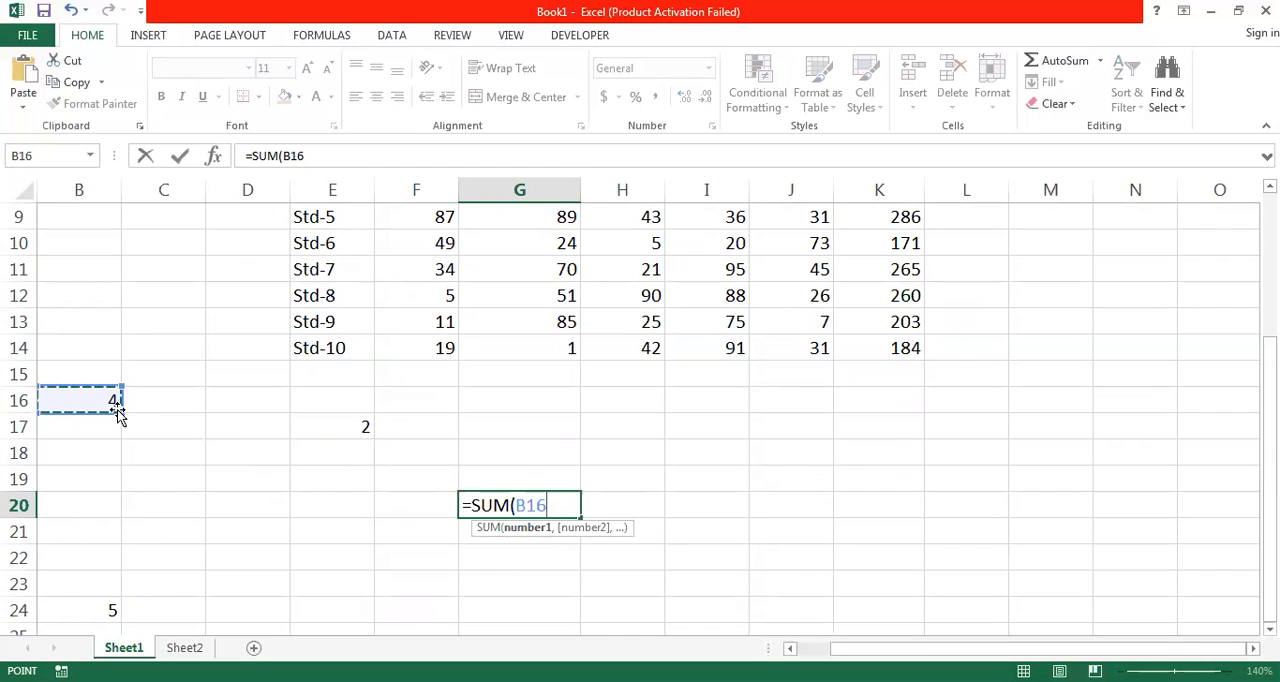
pyautogui.write(',')
pyautogui.click(351, 426)
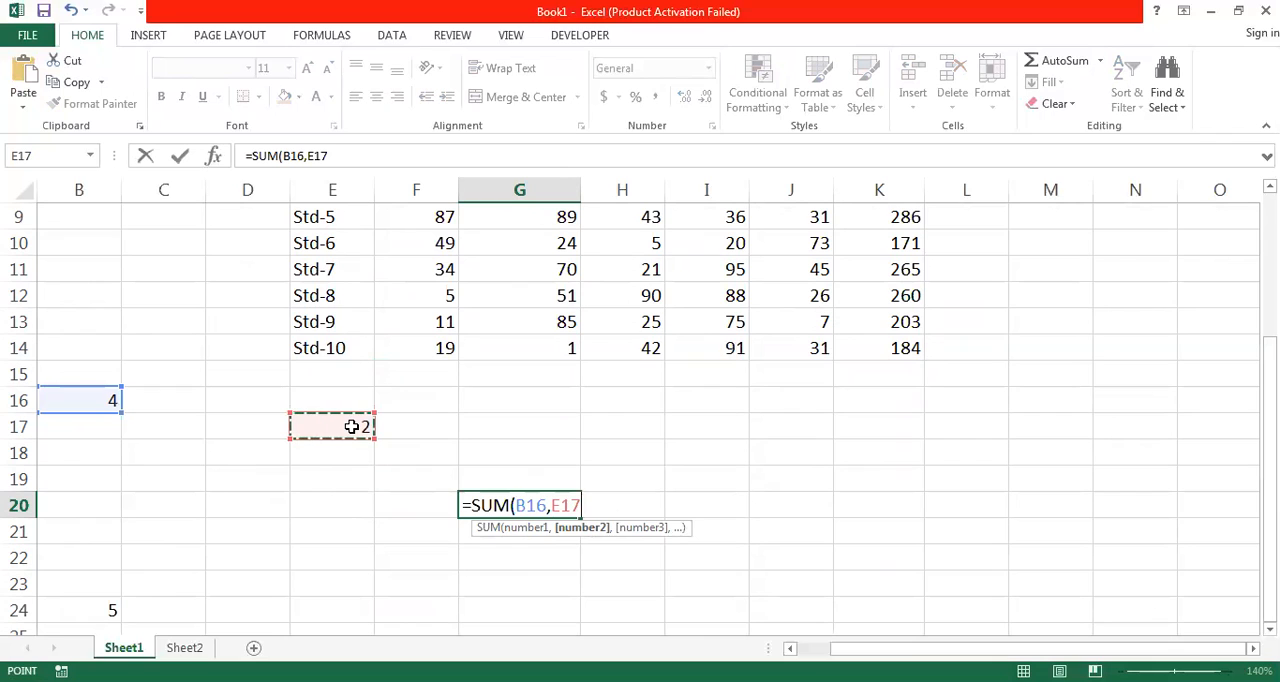
pyautogui.write(',')
pyautogui.click(96, 611)
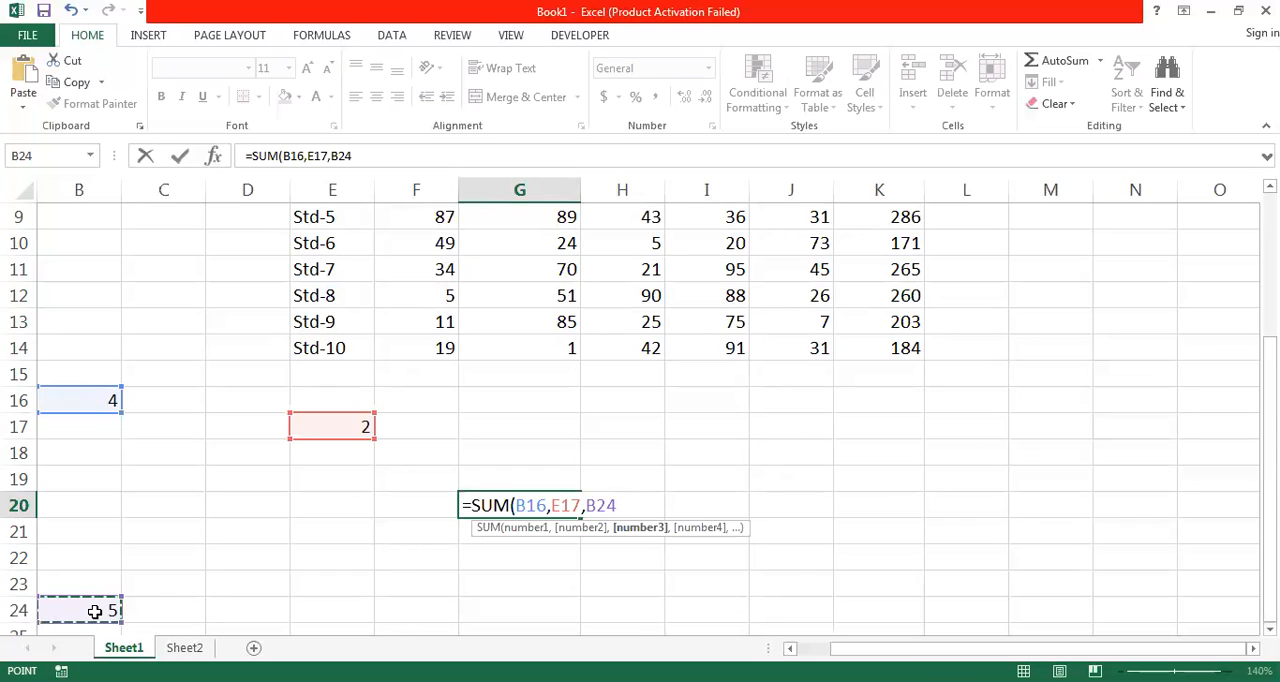
pyautogui.write(')')
pyautogui.press('Return')
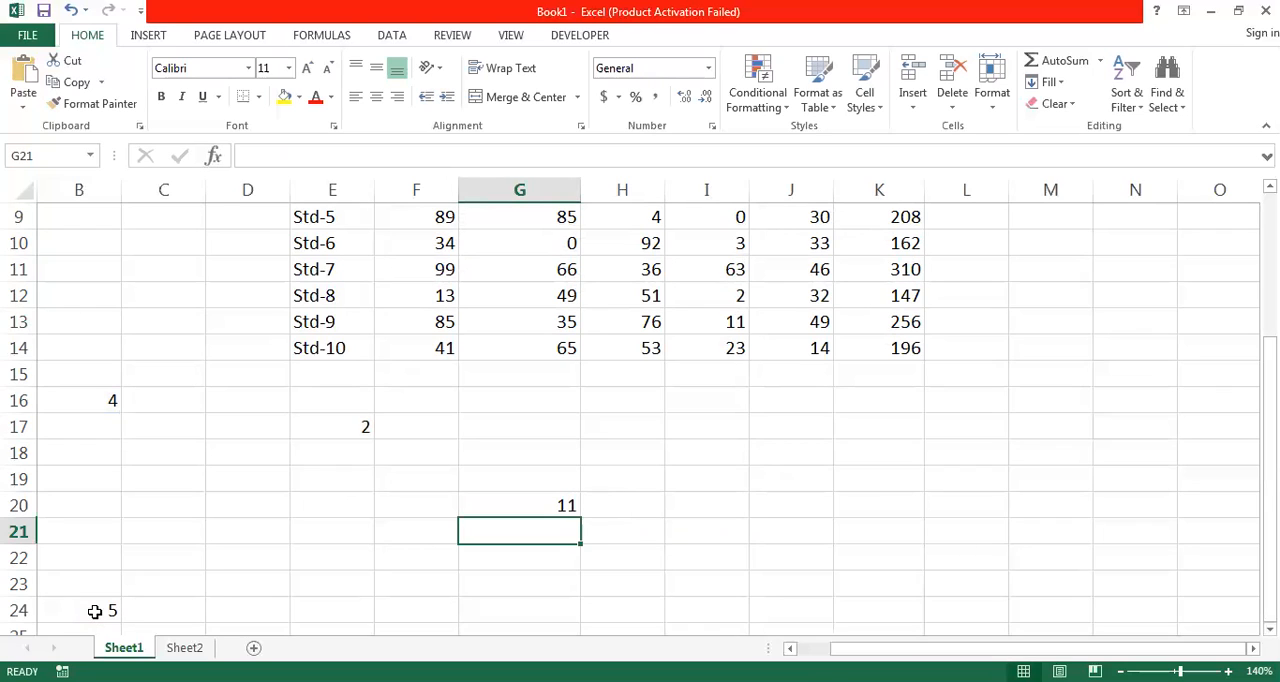
# - Clear the SUM formula from G20 and add the same three cells with =B16+E17+B24 instead
pyautogui.press('Up')
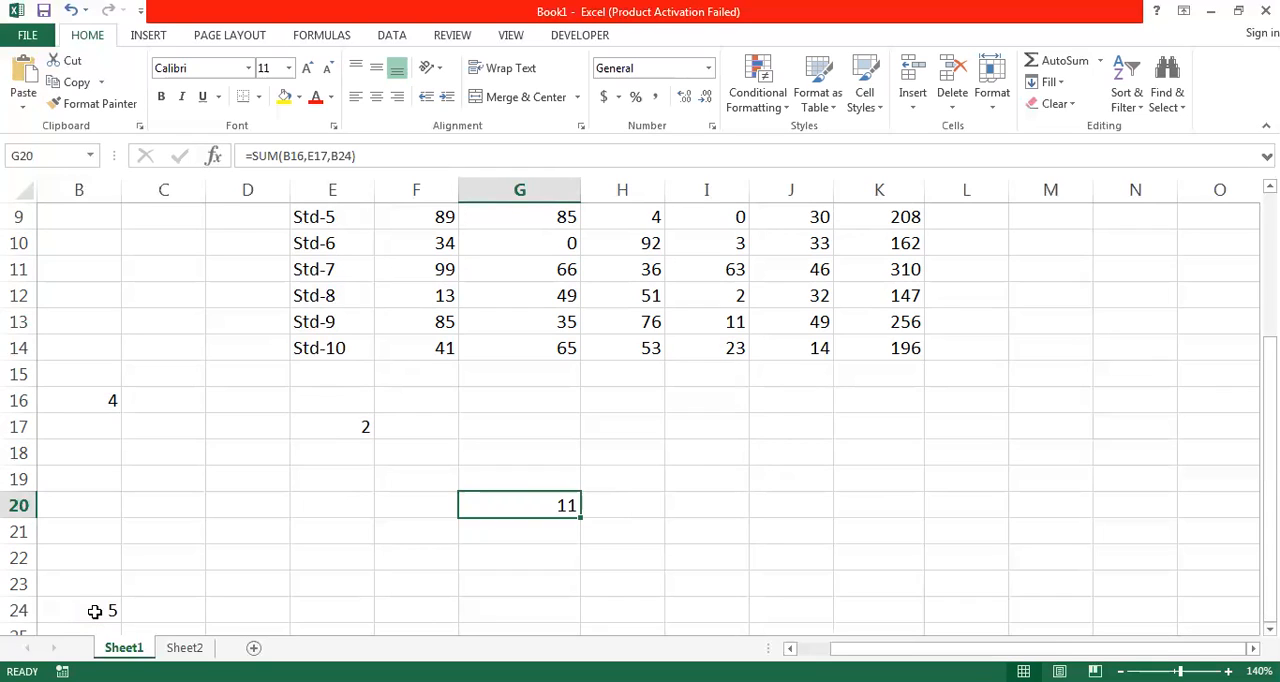
pyautogui.press('Delete')
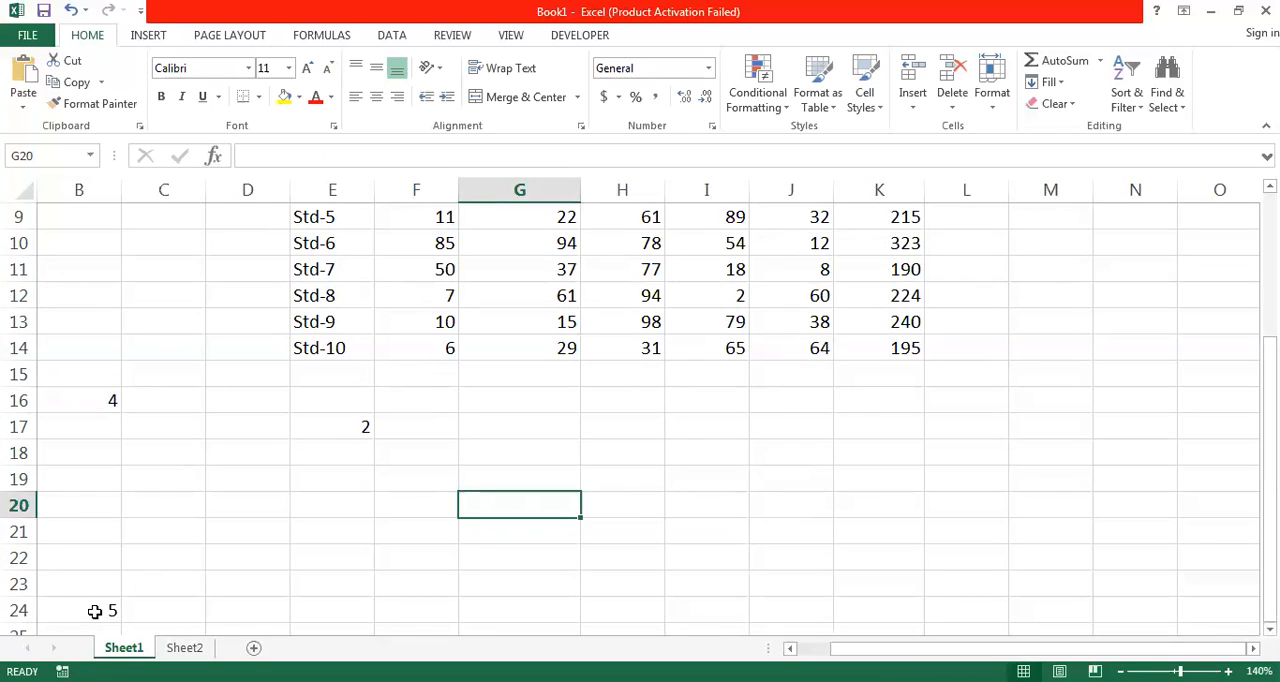
pyautogui.write('=')
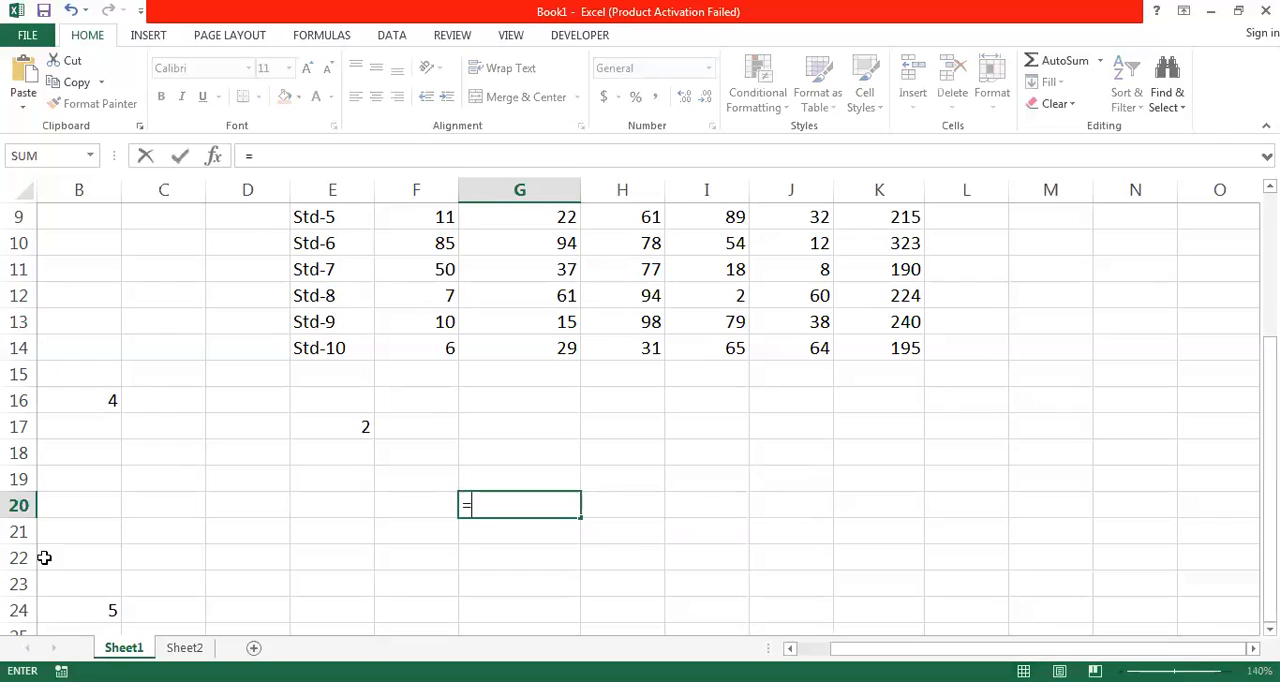
pyautogui.click(117, 399)
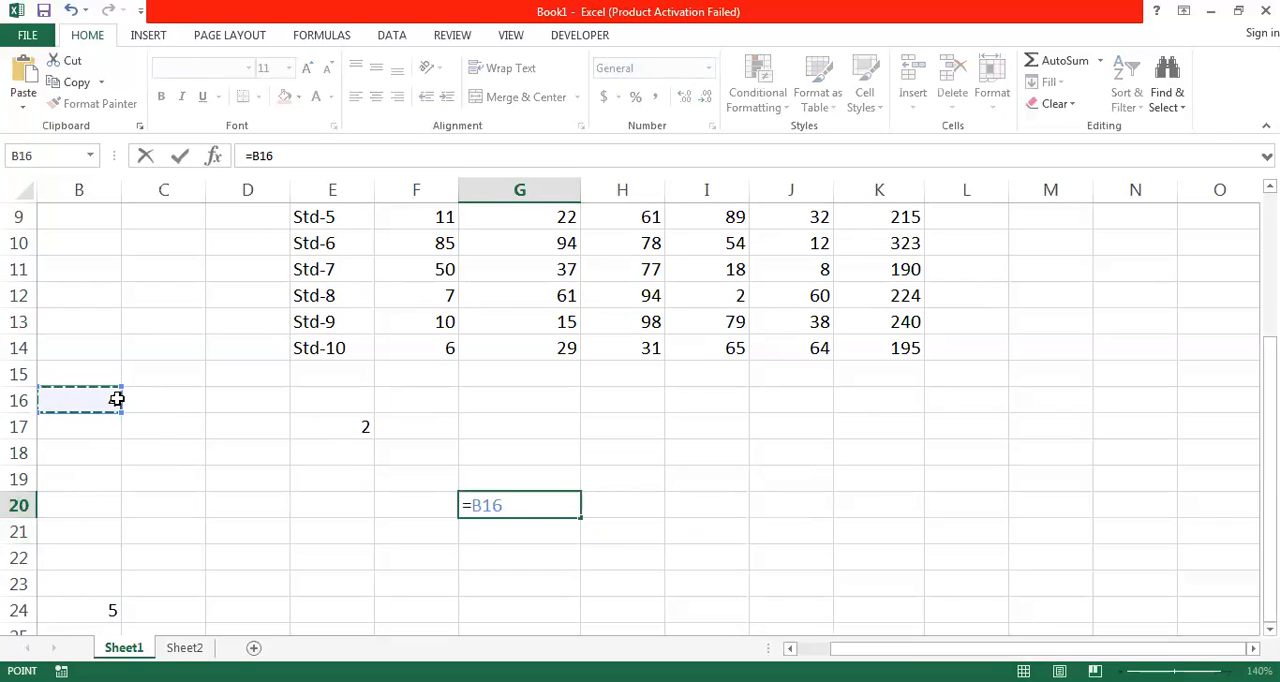
pyautogui.write('+')
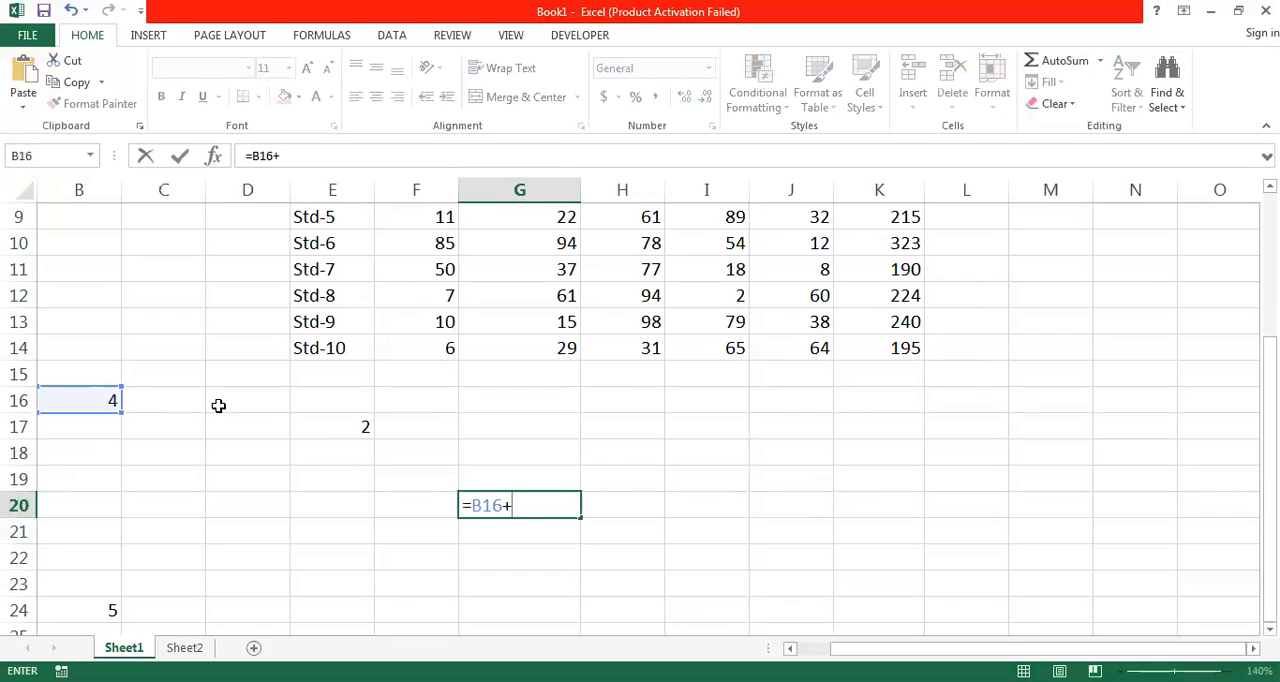
pyautogui.click(318, 431)
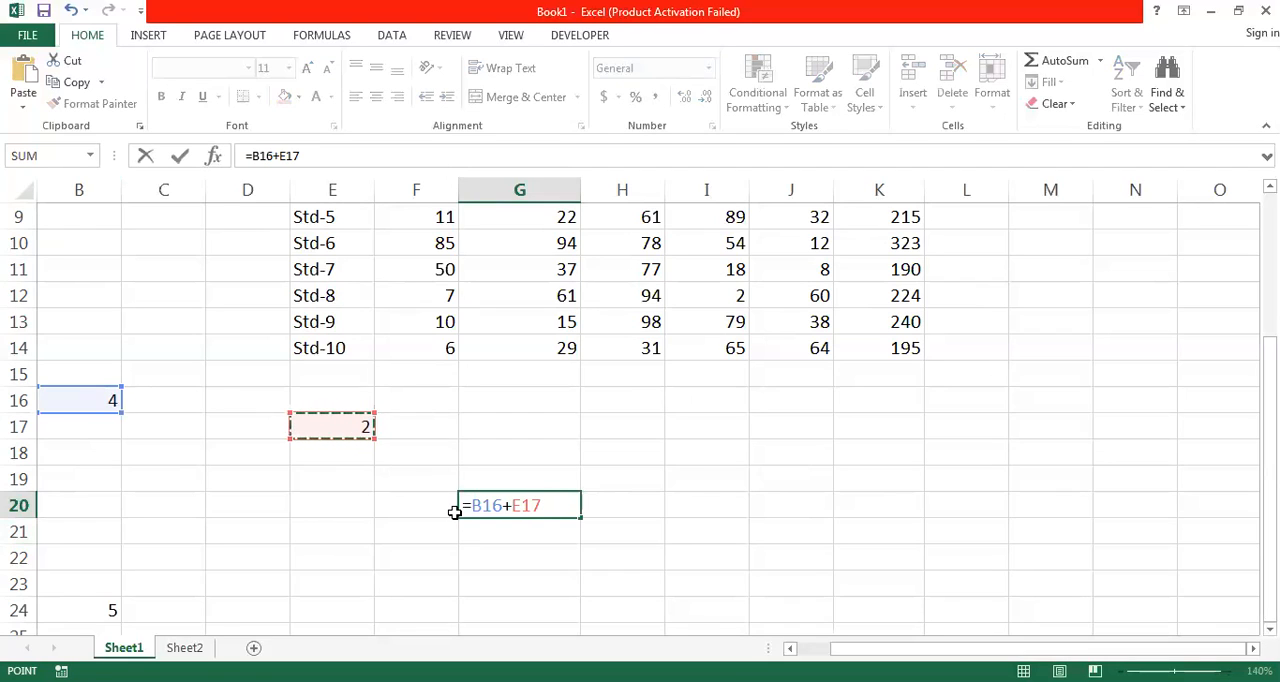
pyautogui.write('=')
pyautogui.press('BackSpace')
pyautogui.write('+')
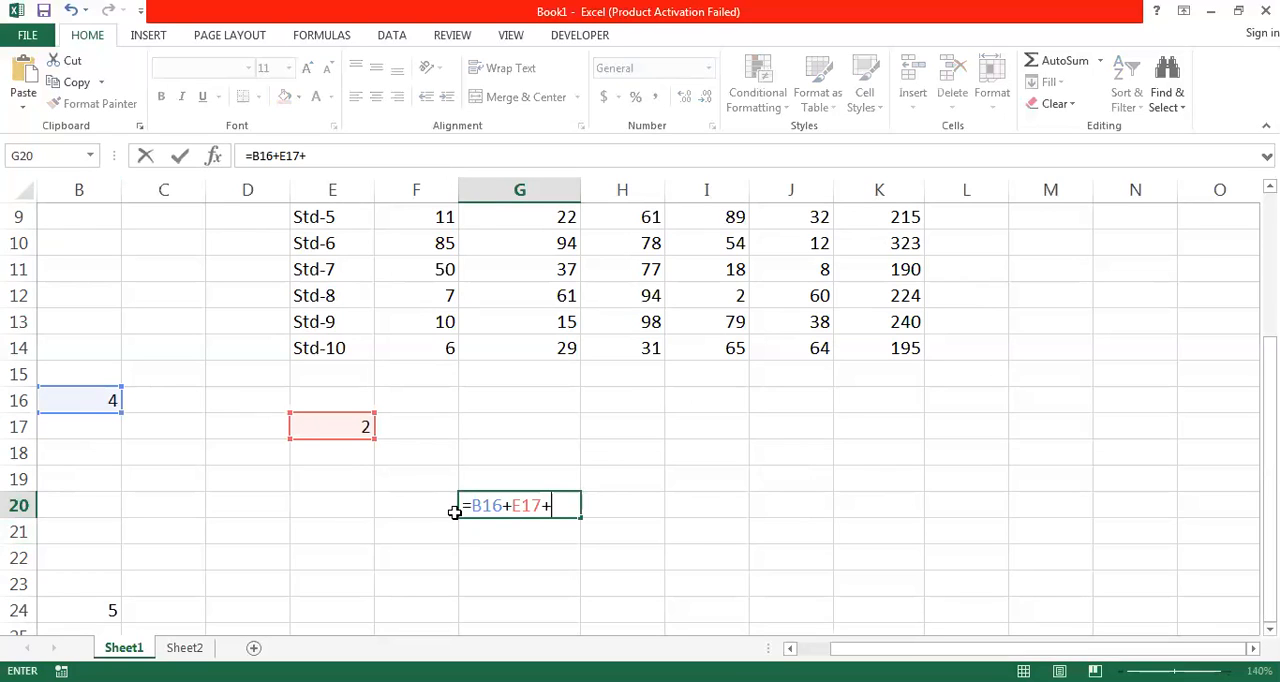
pyautogui.click(107, 610)
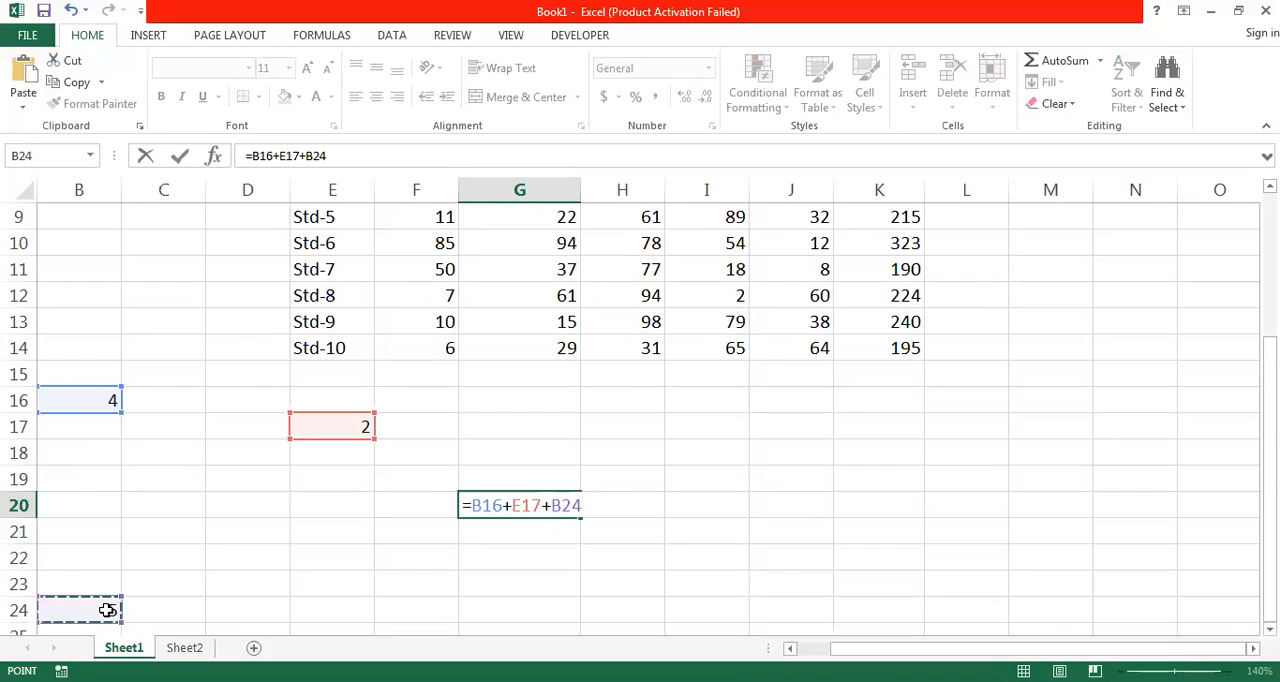
pyautogui.press('Return')
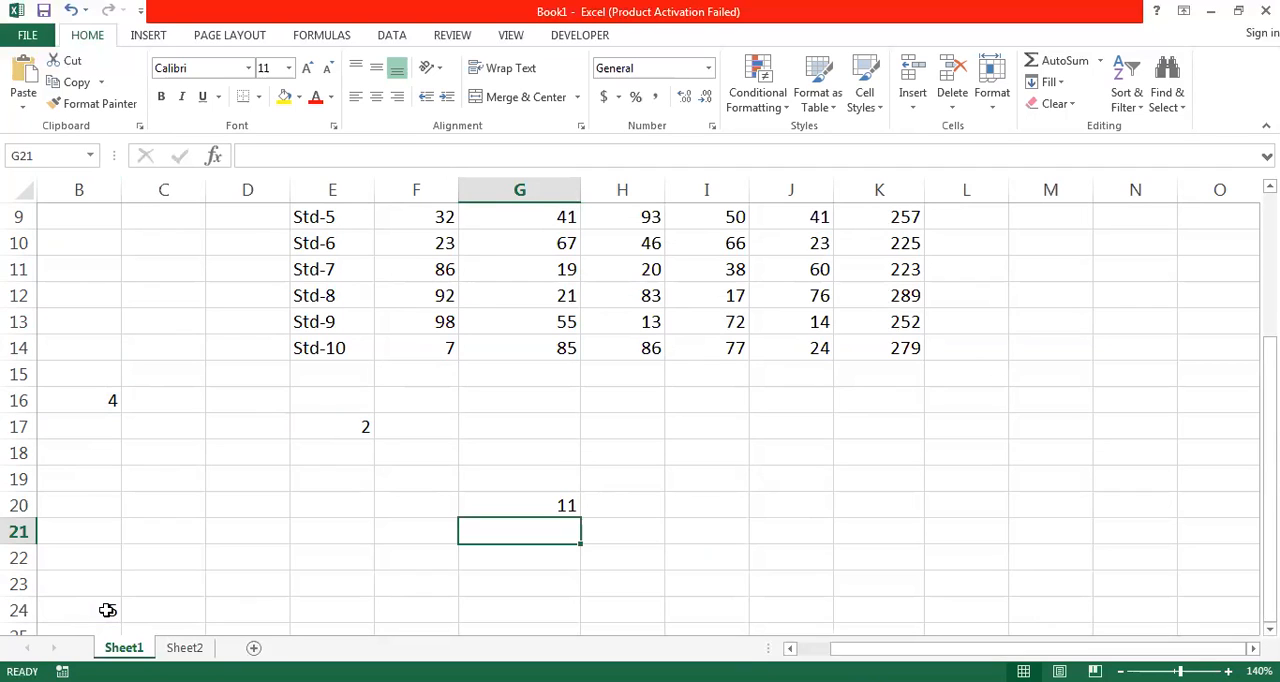
# - Review the cell references in the addition formula in G20
pyautogui.doubleClick(561, 505)
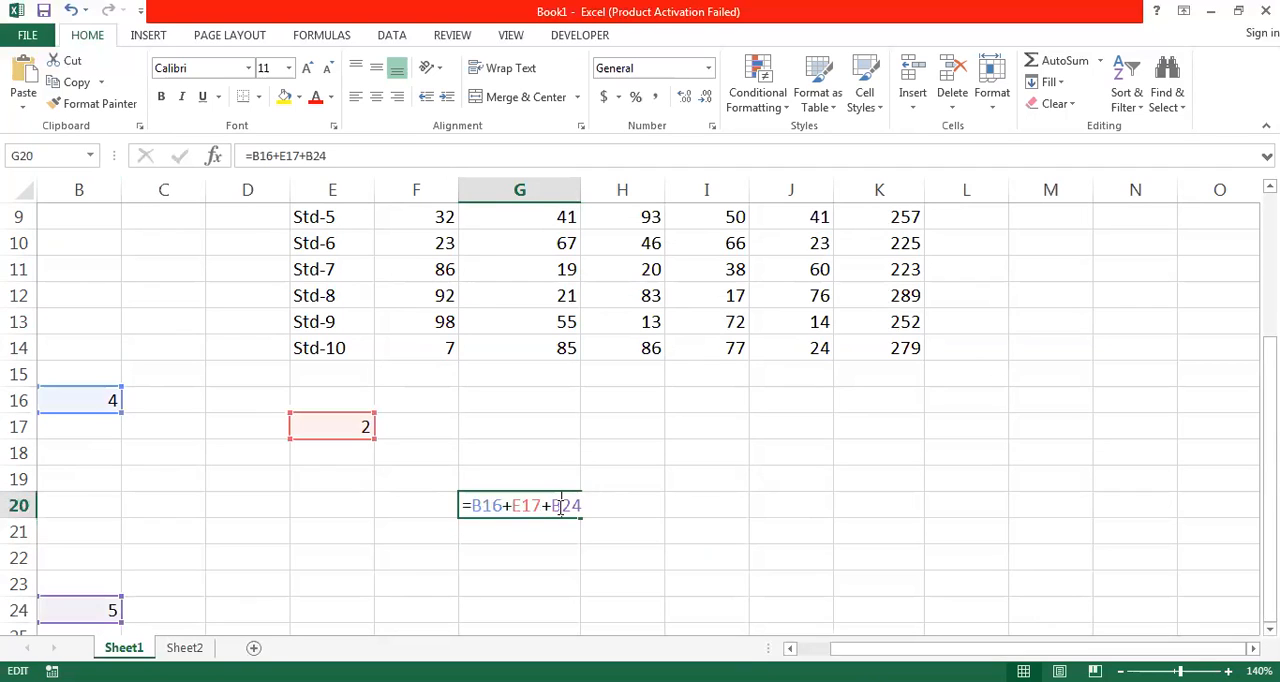
pyautogui.click(473, 505)
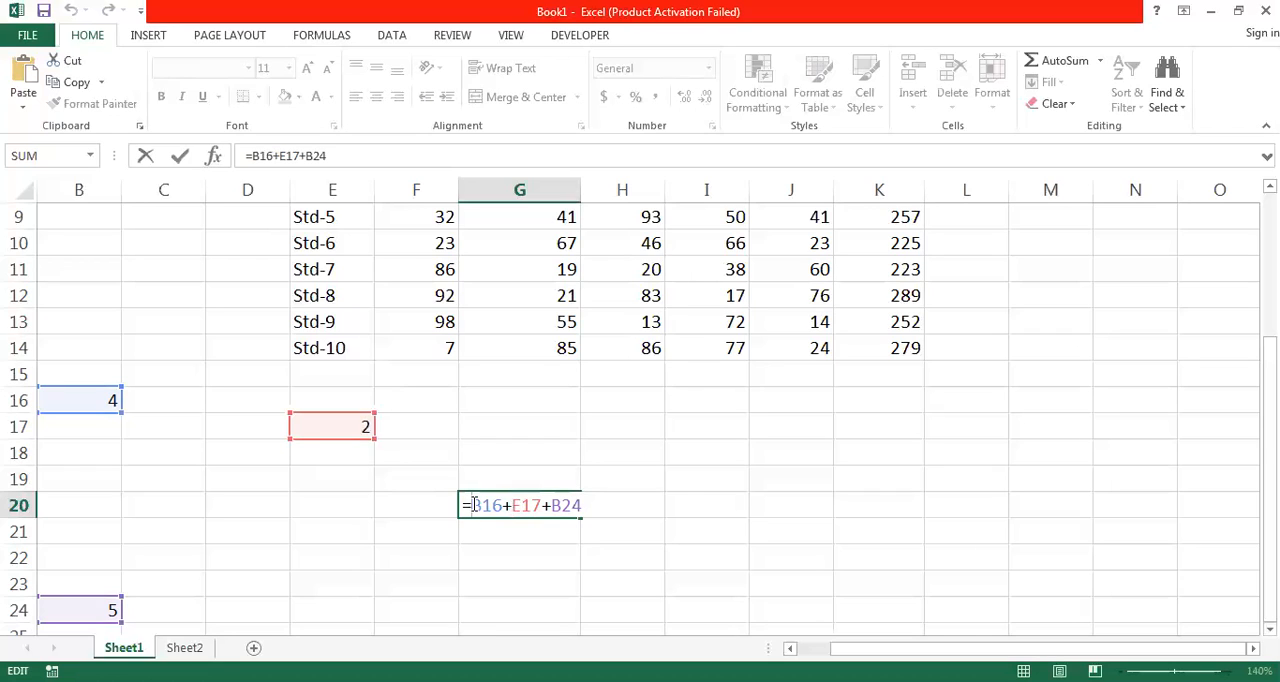
pyautogui.click(587, 505)
pyautogui.hotkey('ctrl', 'Return')
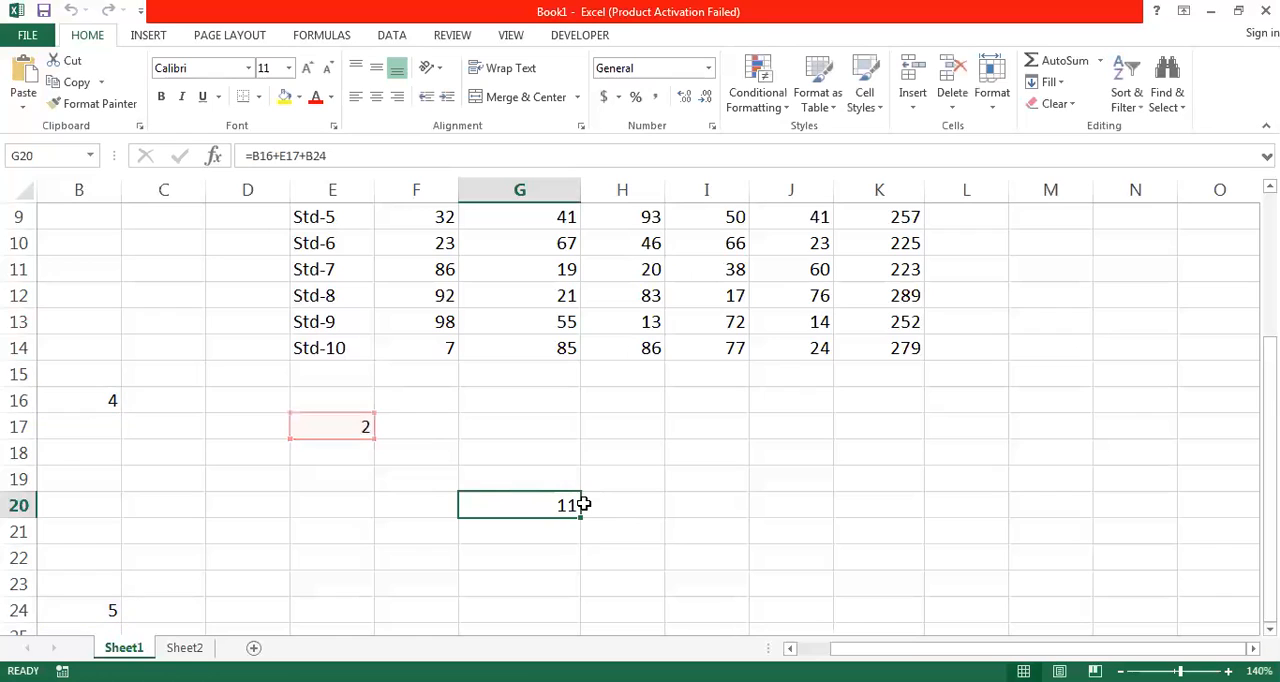
# - Clear the scattered sample numbers and their total from B16:G24
pyautogui.click(80, 400)
pyautogui.moveTo(80, 400); pyautogui.dragTo(540, 611)
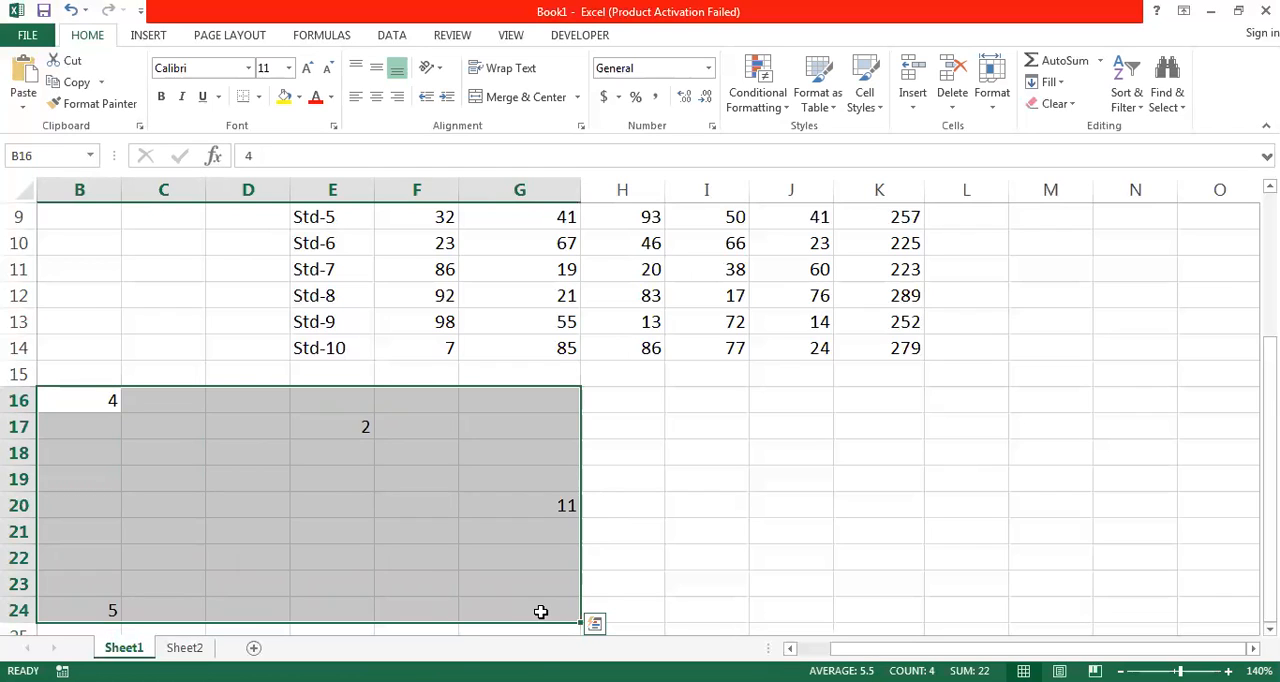
pyautogui.press('Delete')
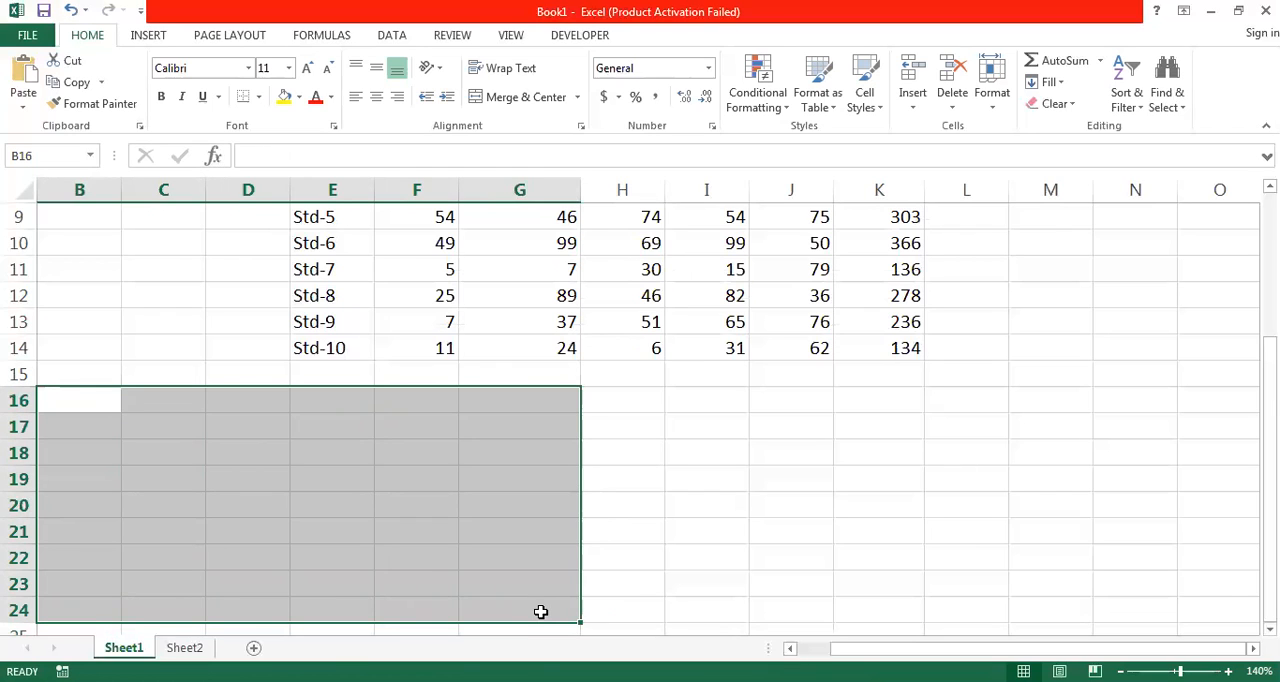
# - Enter the label Minimum in E15, directly below the last student name
pyautogui.press('Up')
pyautogui.press('Right')
pyautogui.press('Right')
pyautogui.press('Right')
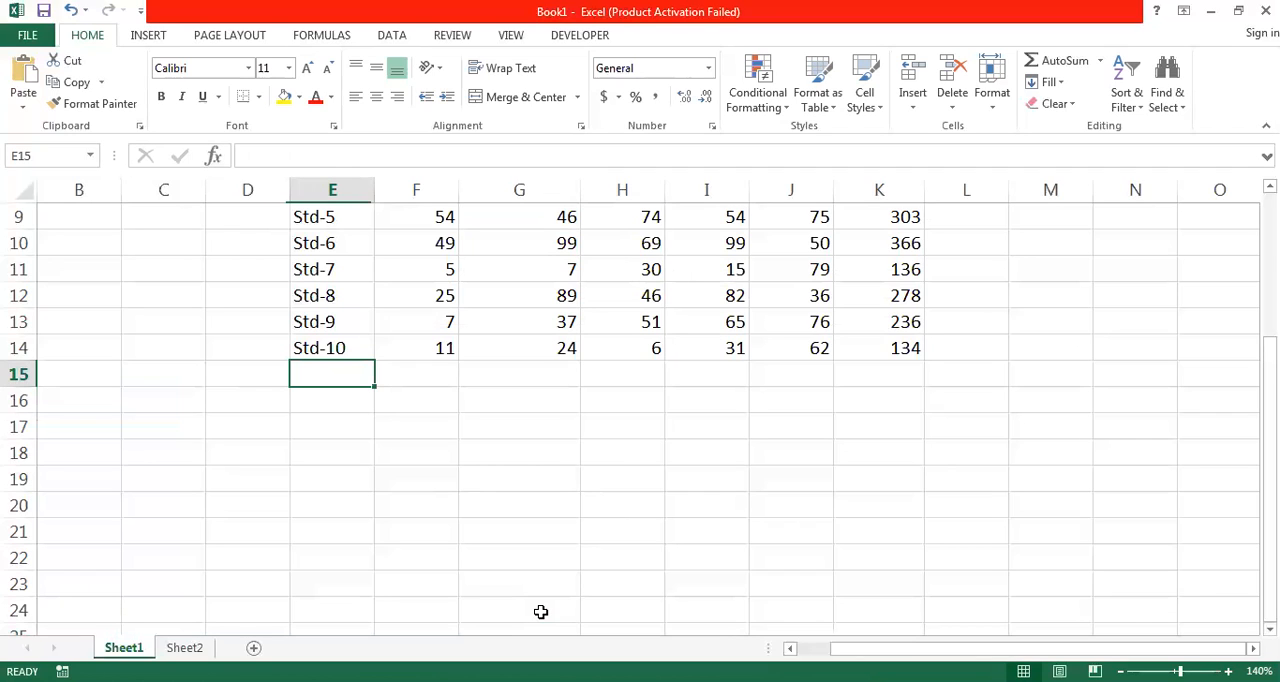
pyautogui.write('Min')
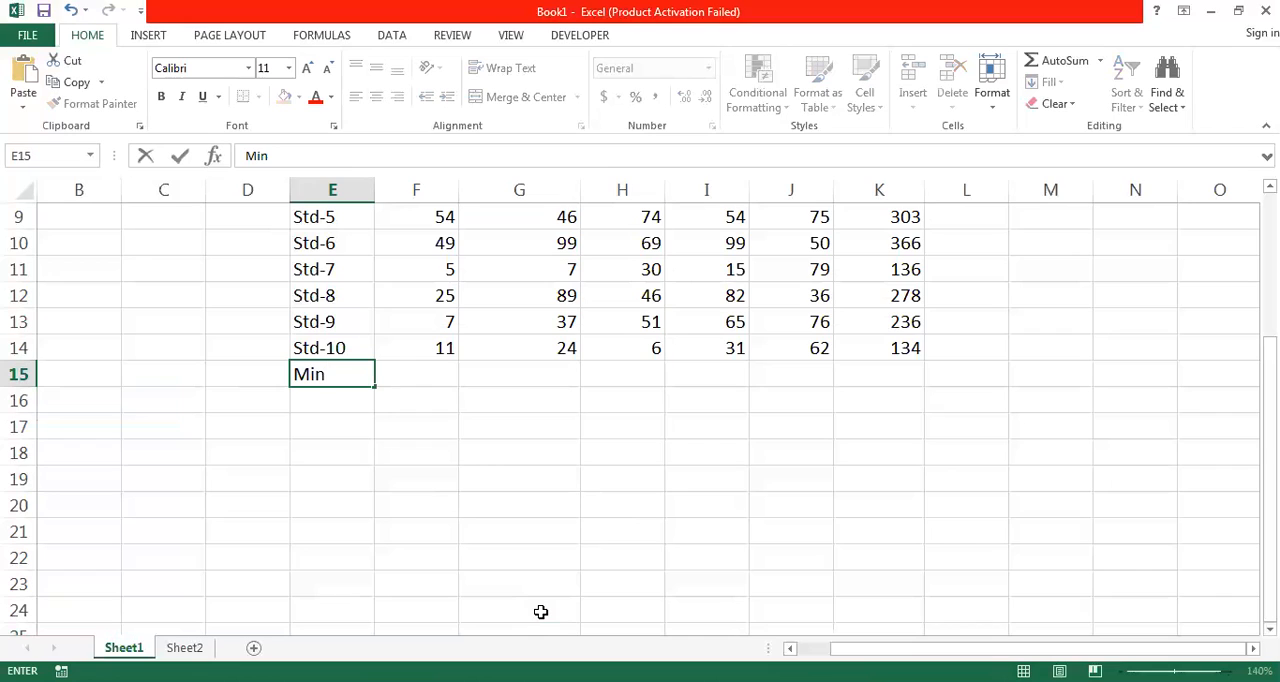
pyautogui.write('imum')
pyautogui.press('Return')
# - Enter the labels Maximum in E16 and Average in E17
pyautogui.write('Maximu')
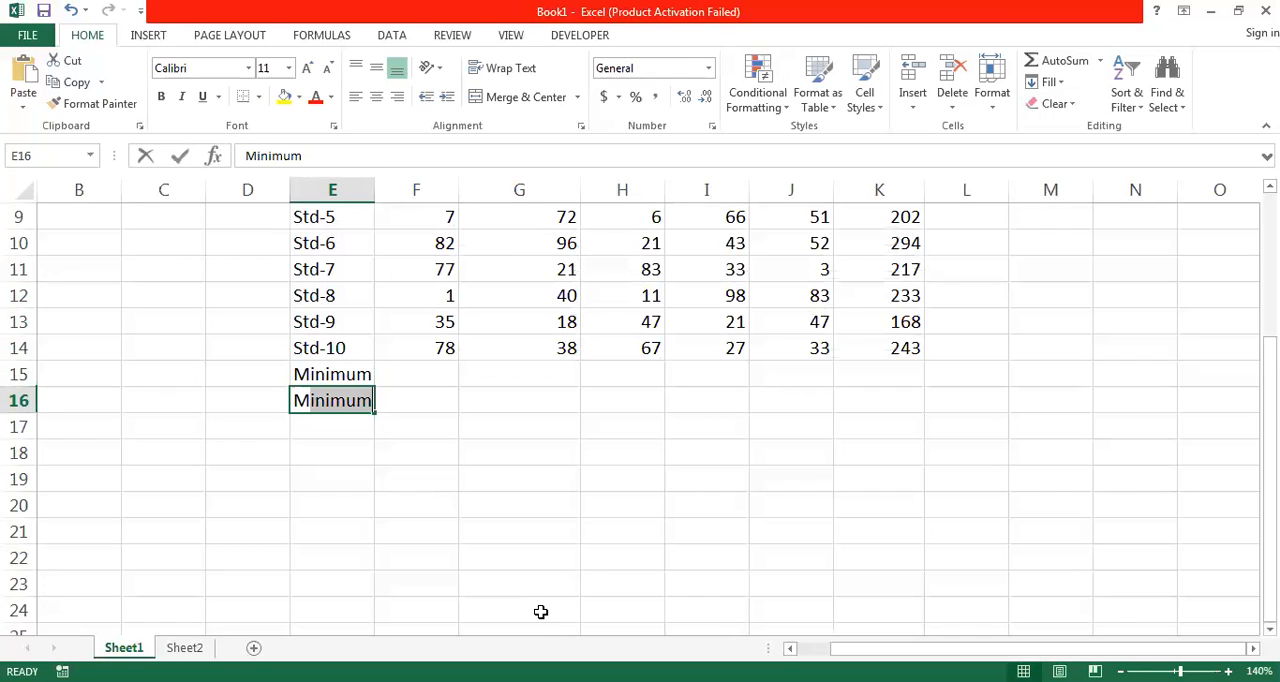
pyautogui.write('m')
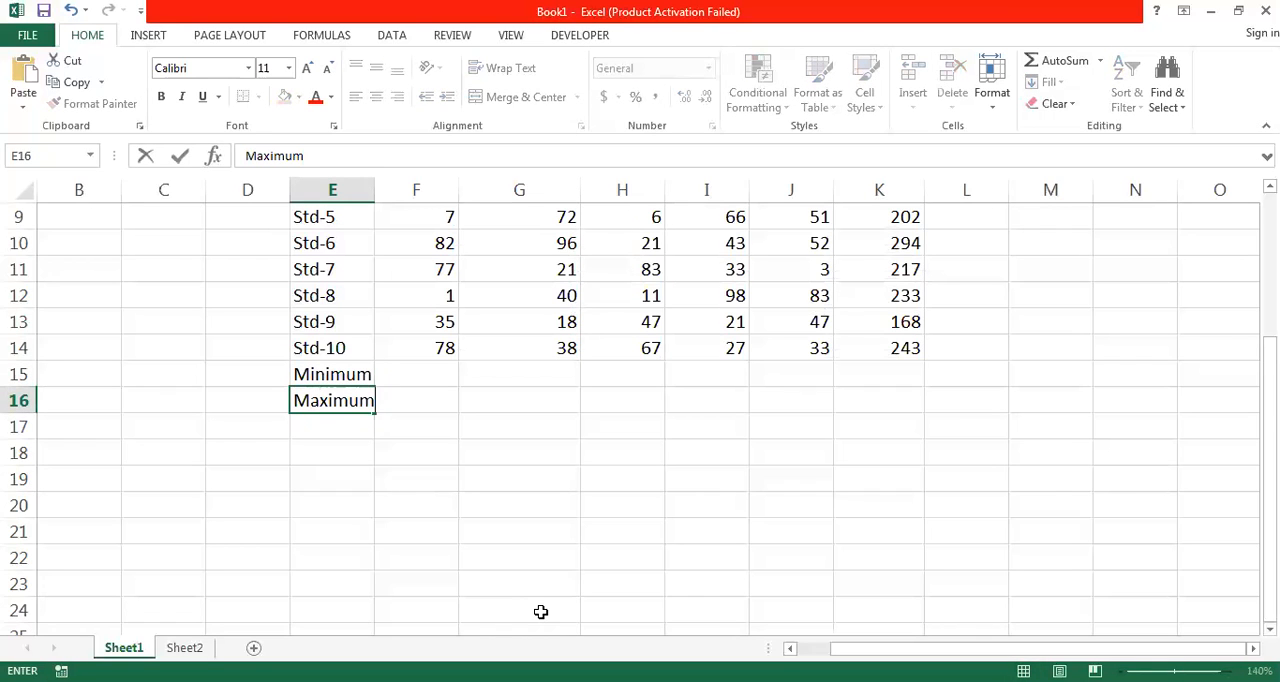
pyautogui.press('Return')
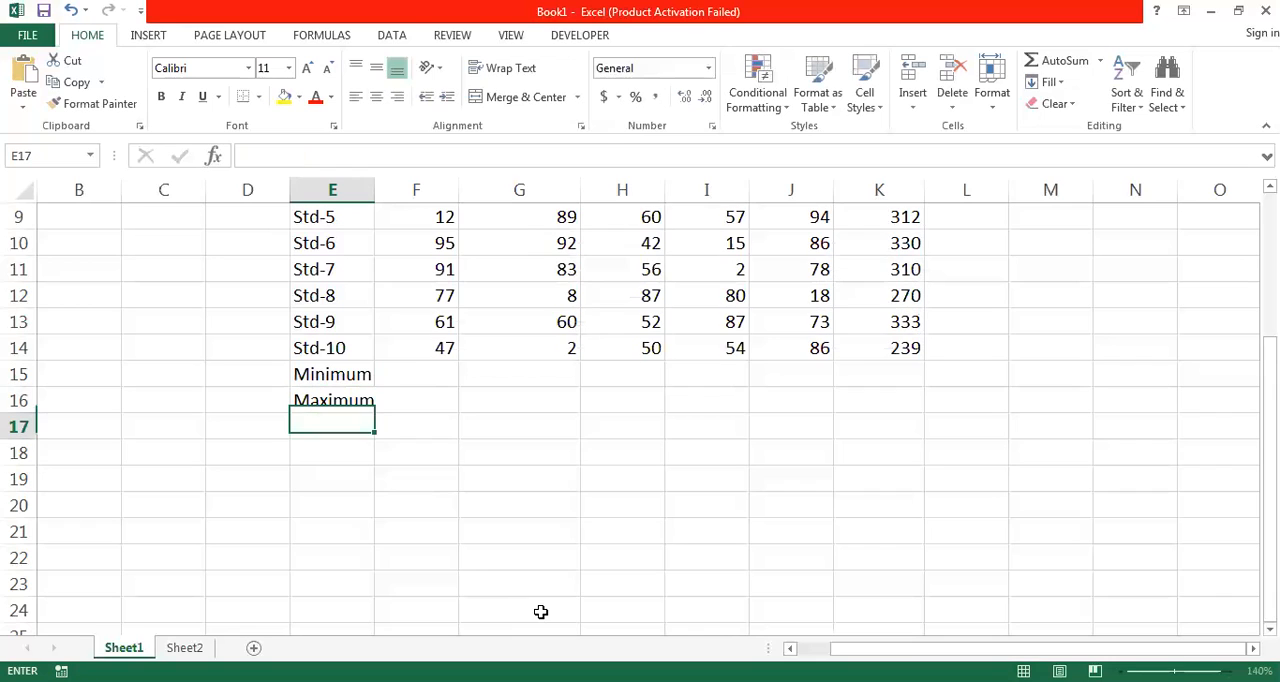
pyautogui.write('Average')
pyautogui.press('BackSpace')
# - Make the labels in E15:E17 bold and widen column E so that they fit
pyautogui.press('Up')
pyautogui.press('Up')
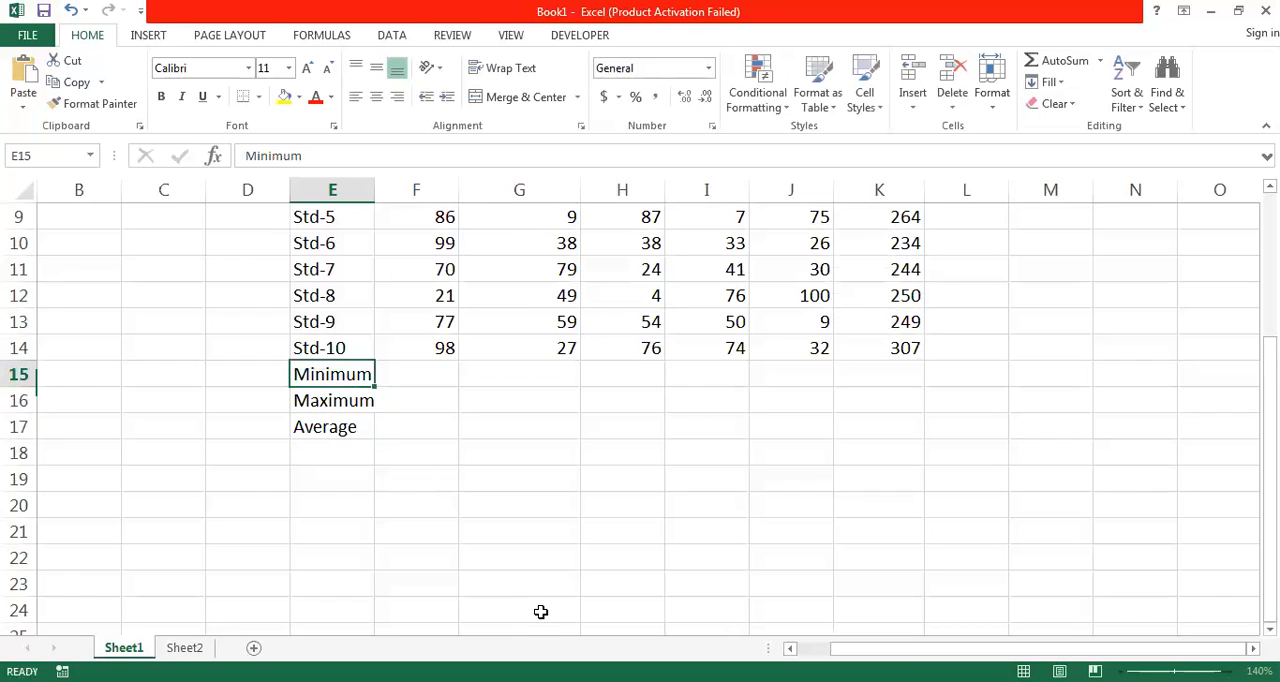
pyautogui.hotkey('shift', 'Down')
pyautogui.hotkey('shift', 'Down')
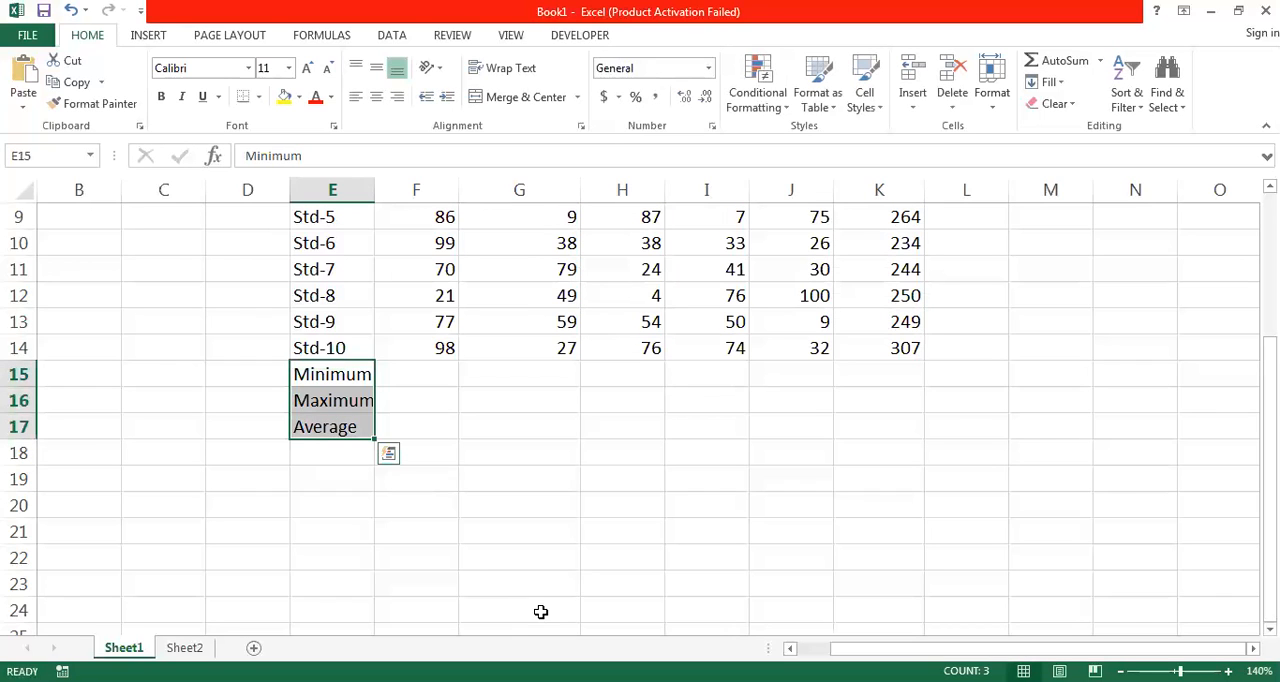
pyautogui.click(163, 96)
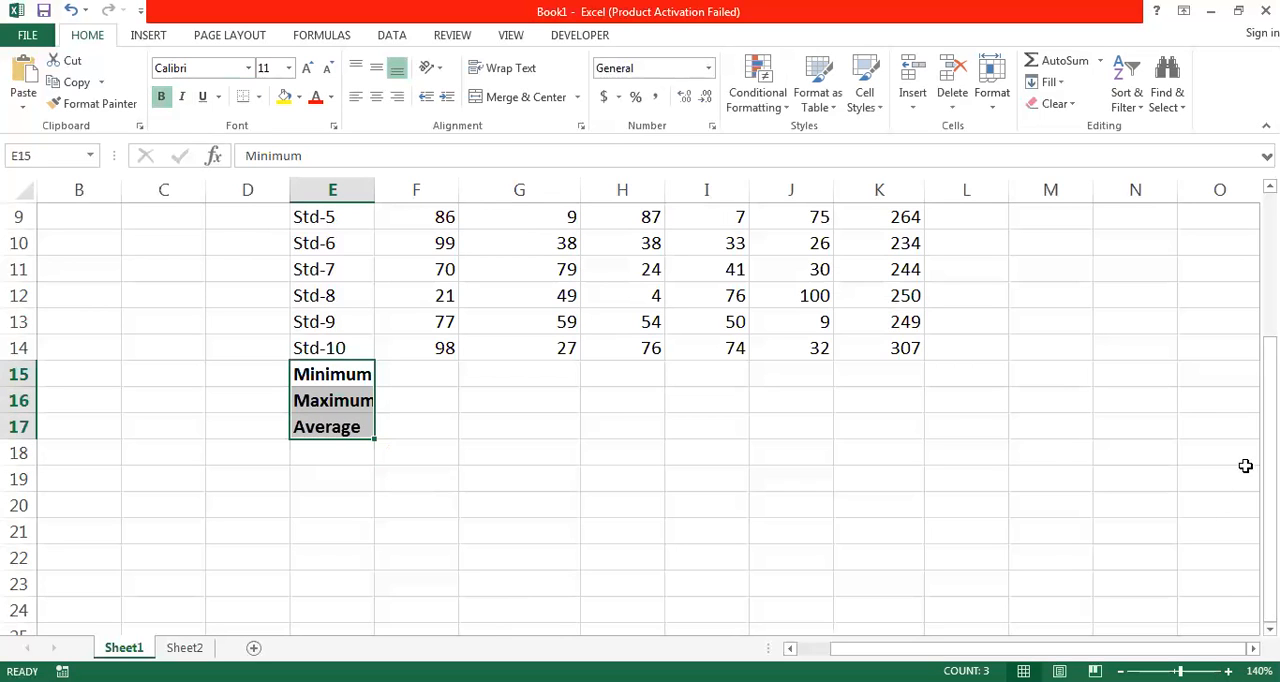
pyautogui.moveTo(1270, 535); pyautogui.dragTo(1270, 445)
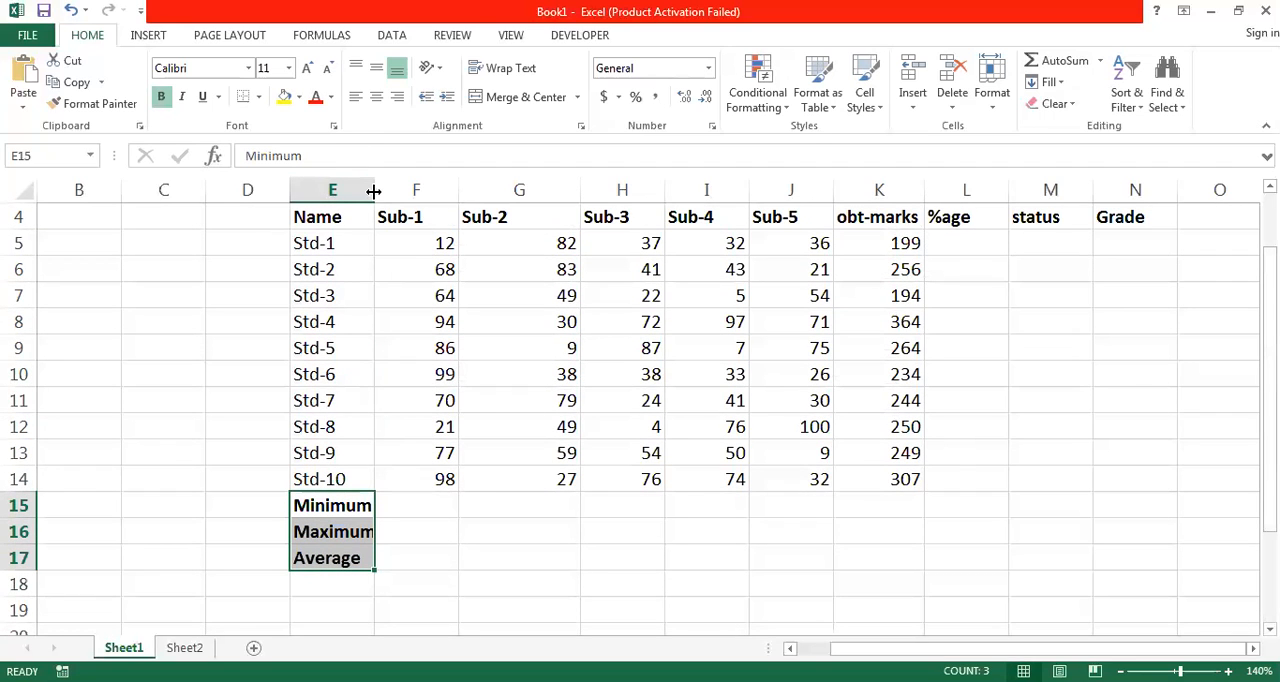
pyautogui.moveTo(373, 191); pyautogui.dragTo(401, 193)
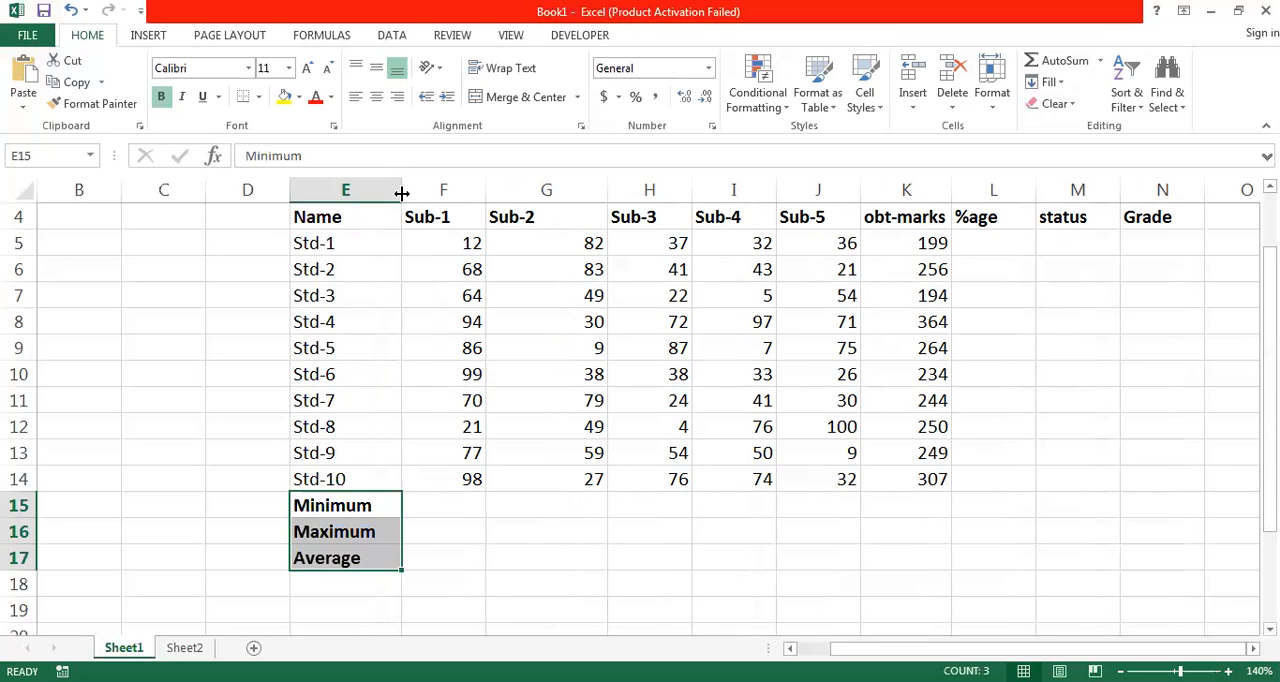
# - Calculate the lowest Sub-1 mark in F15 with =MIN(F5:F14)
pyautogui.click(447, 507)
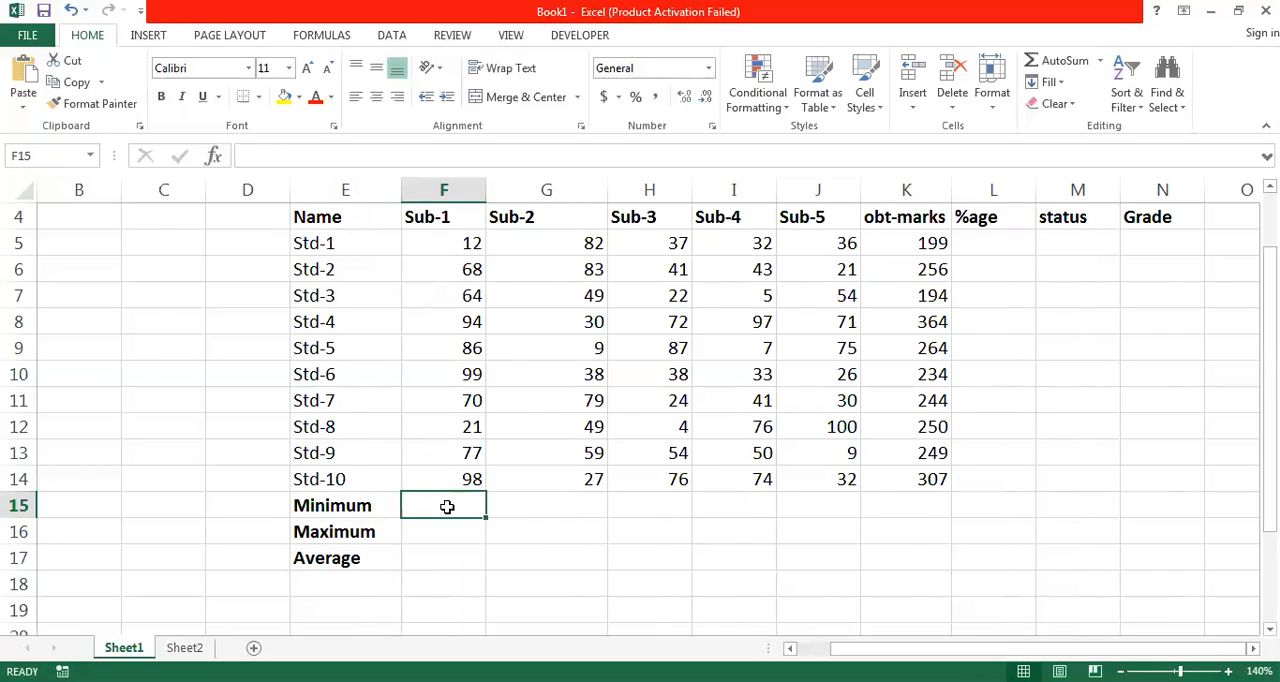
pyautogui.write('=')
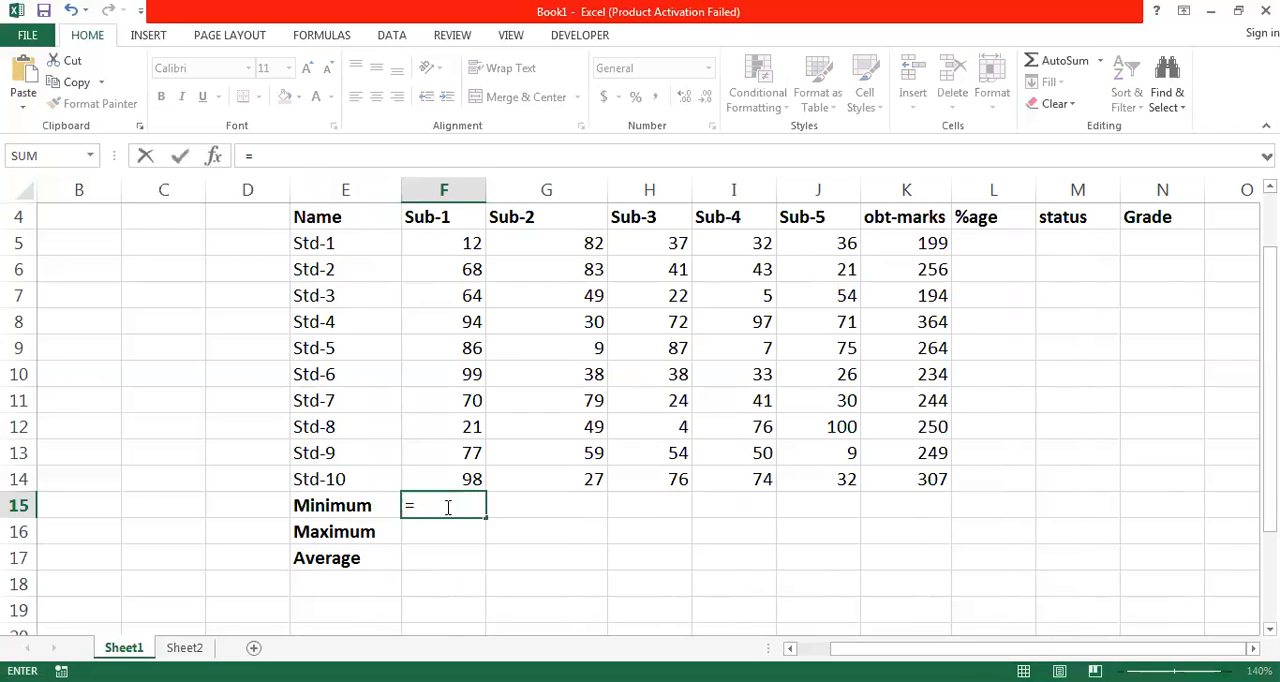
pyautogui.write('Min')
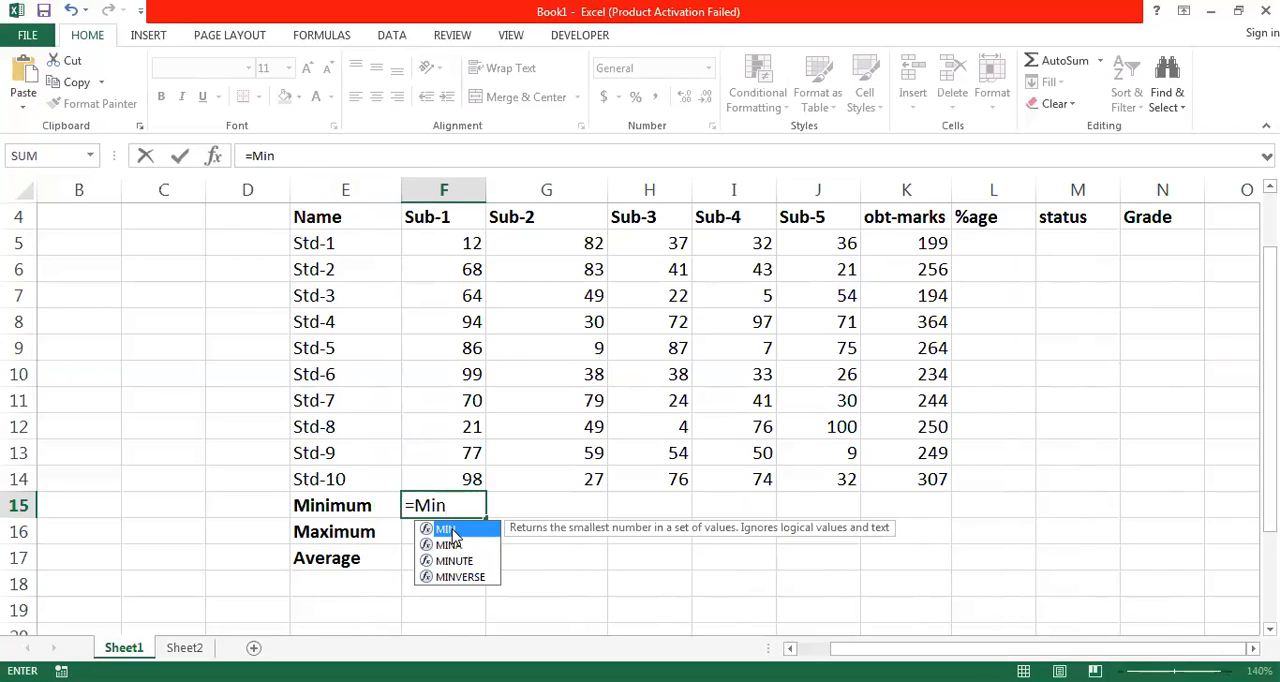
pyautogui.doubleClick(452, 531)
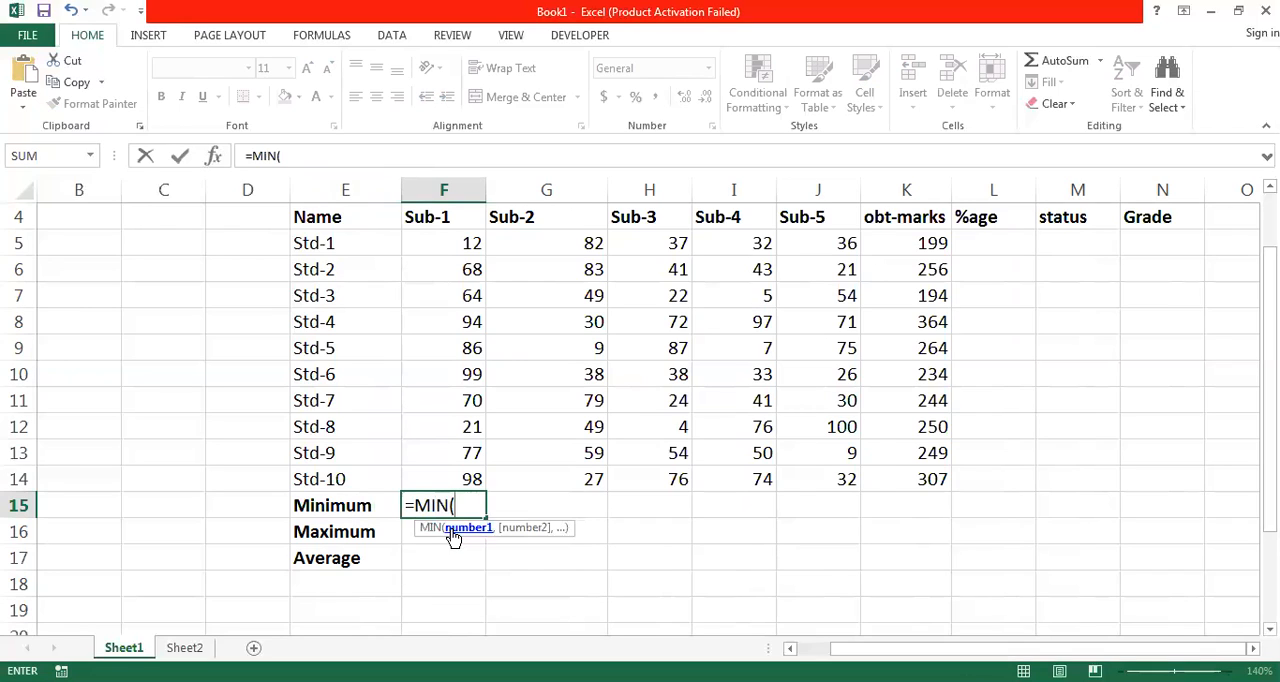
pyautogui.click(440, 243)
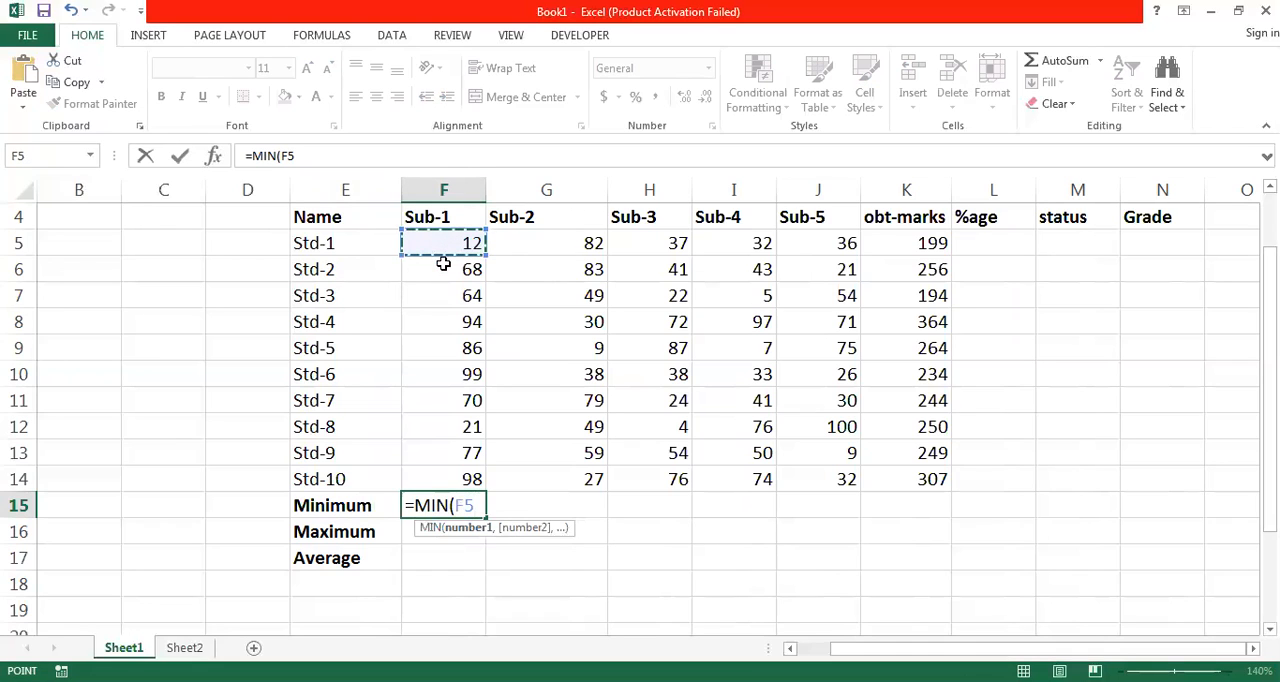
pyautogui.moveTo(443, 263); pyautogui.dragTo(466, 479)
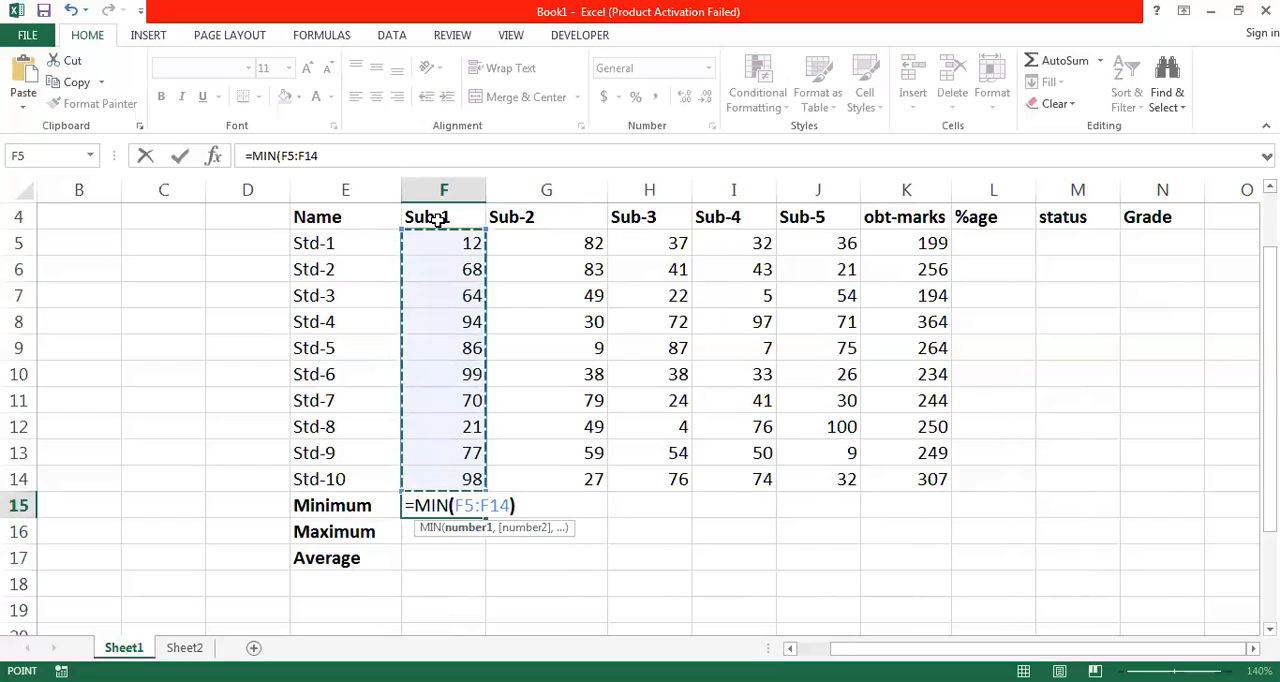
pyautogui.write(')')
pyautogui.press('Return')
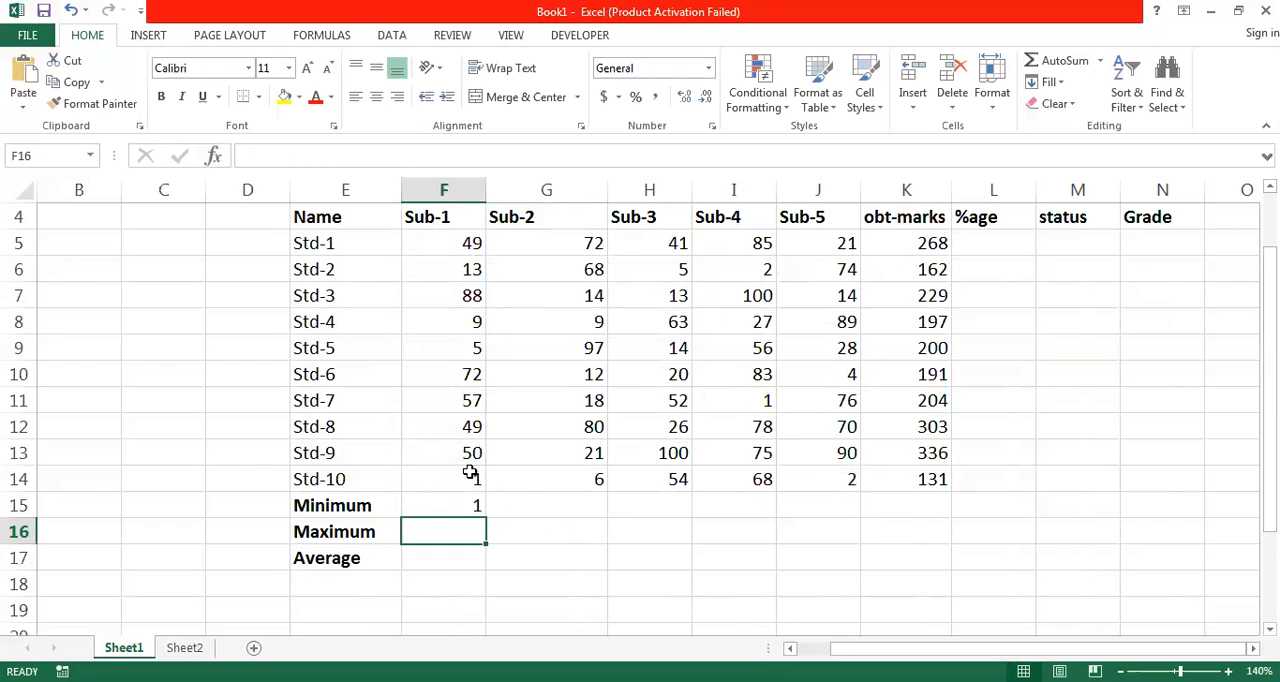
# - Check the Sub-1 minimum against the marks above it and fill its formula across from F15 to L15
pyautogui.click(470, 503)
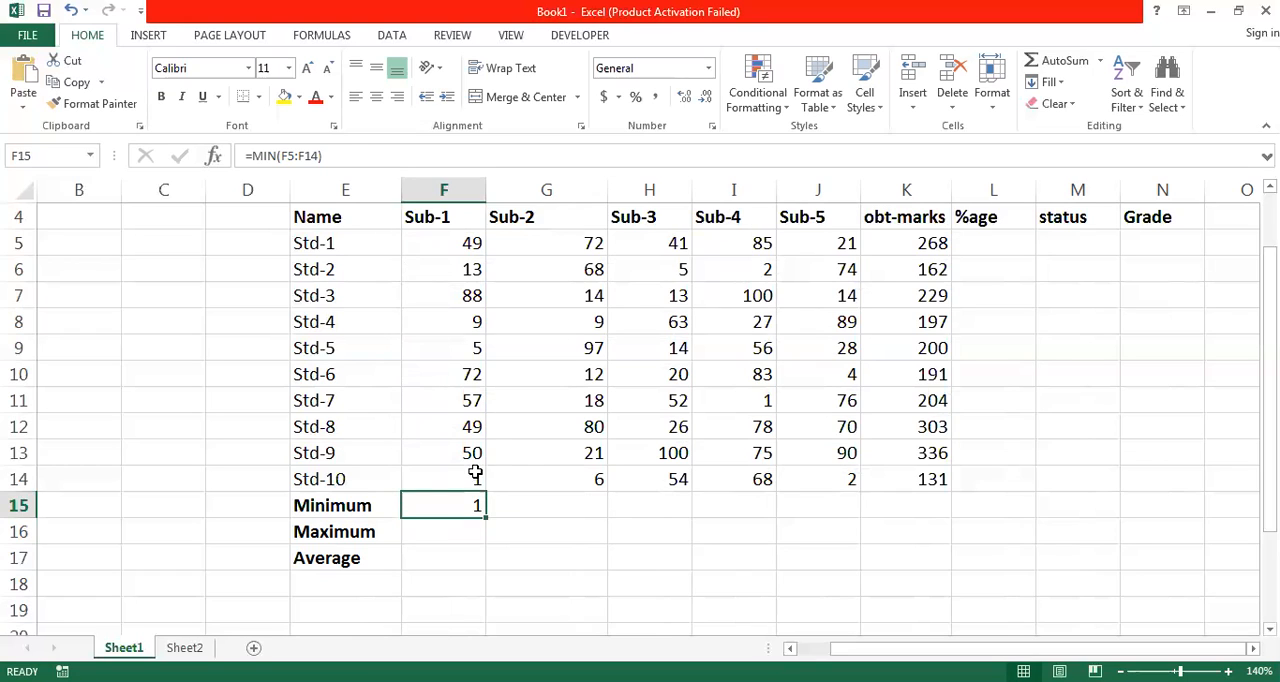
pyautogui.click(472, 477)
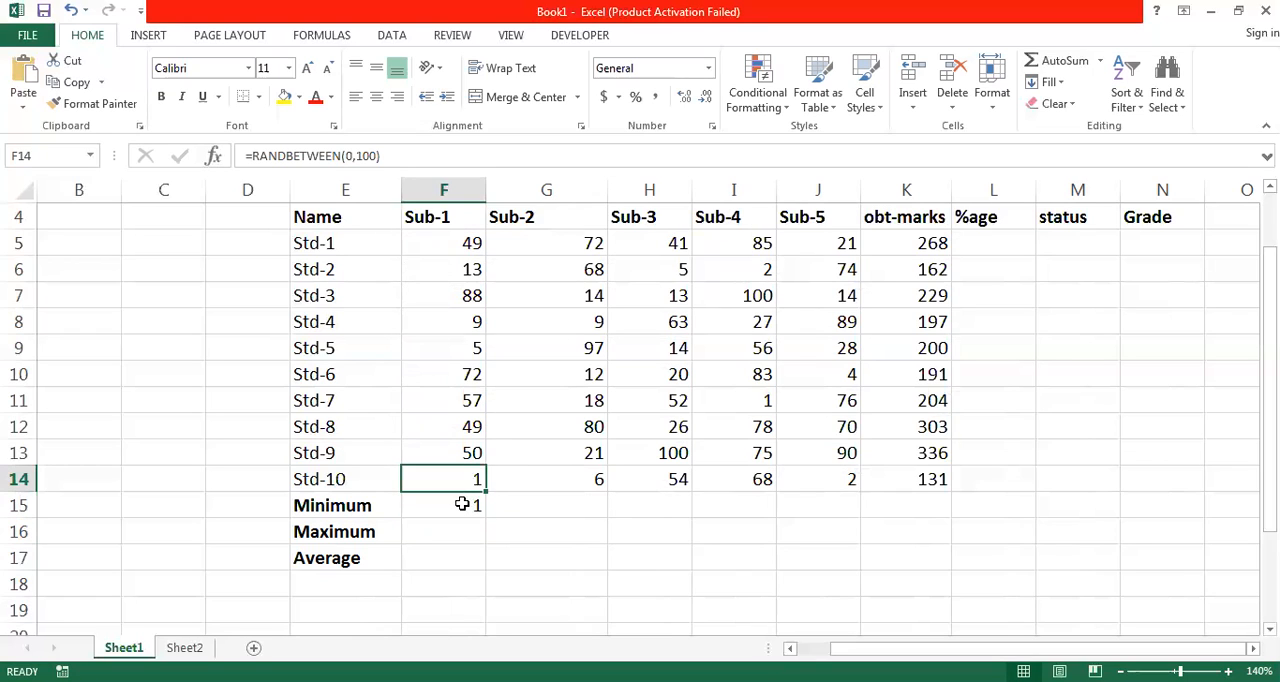
pyautogui.click(462, 503)
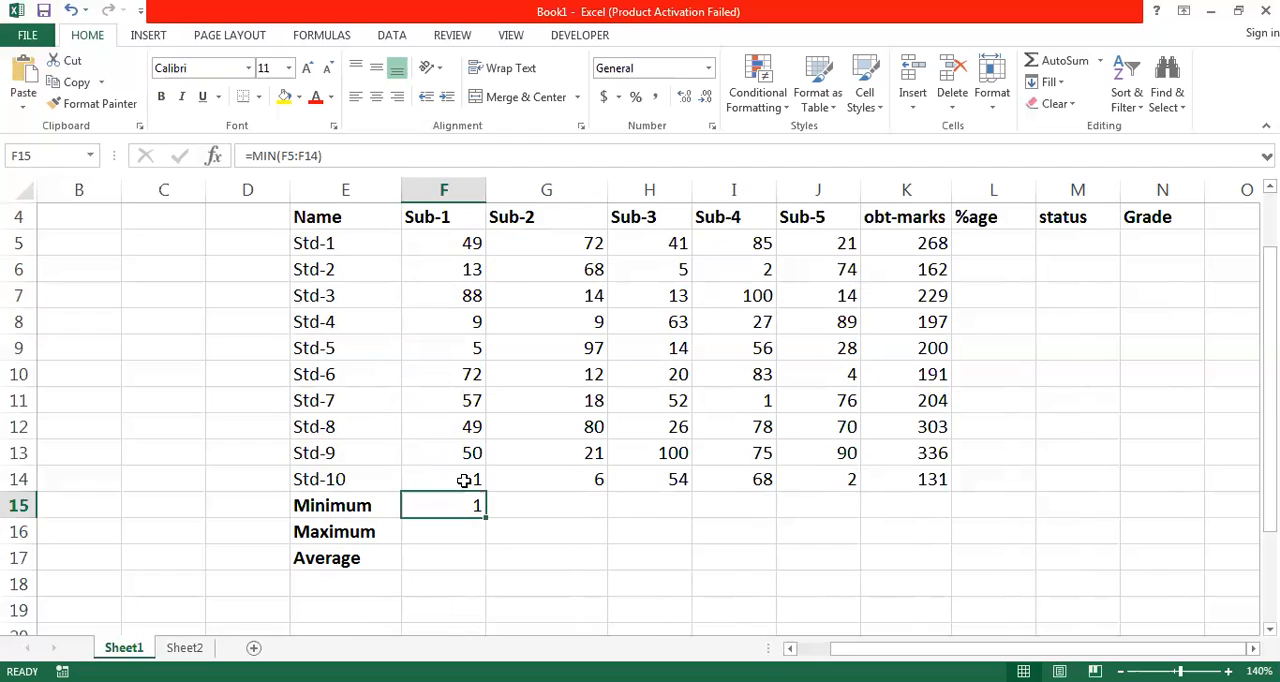
pyautogui.click(472, 478)
pyautogui.click(458, 505)
pyautogui.moveTo(486, 518); pyautogui.dragTo(1006, 519)
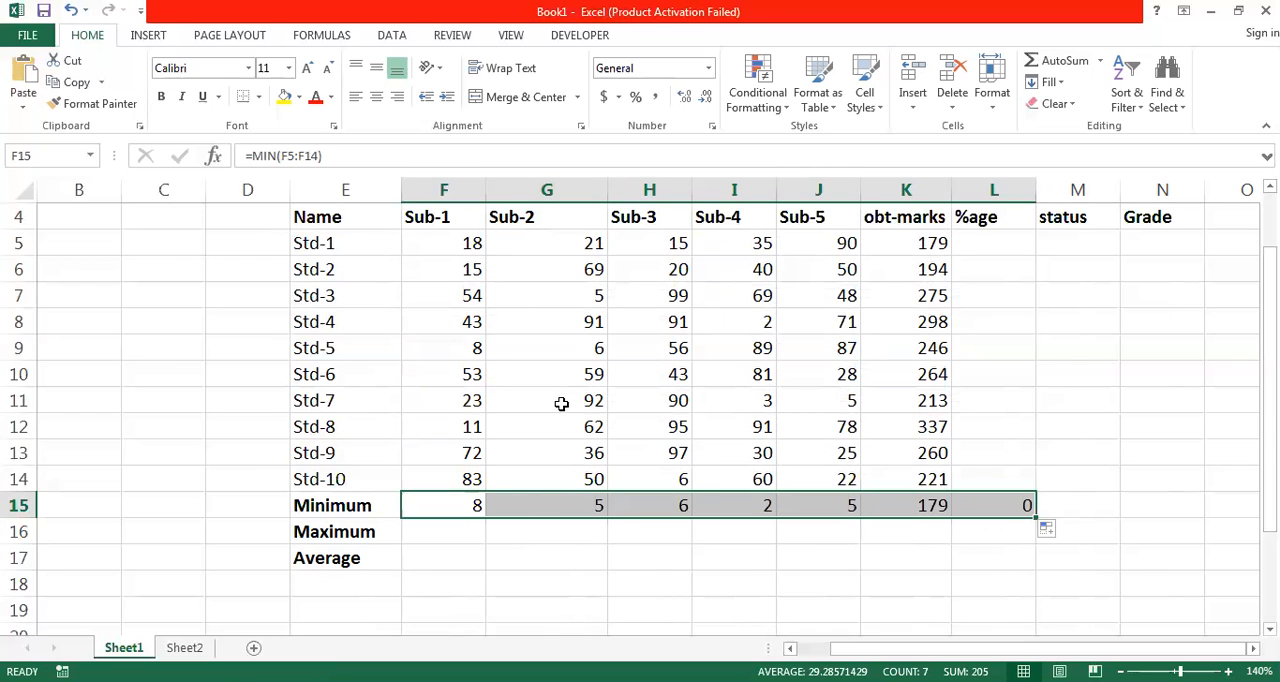
# - Make the Minimum, Maximum and Average result cells in F15:L17 bold
pyautogui.click(590, 504)
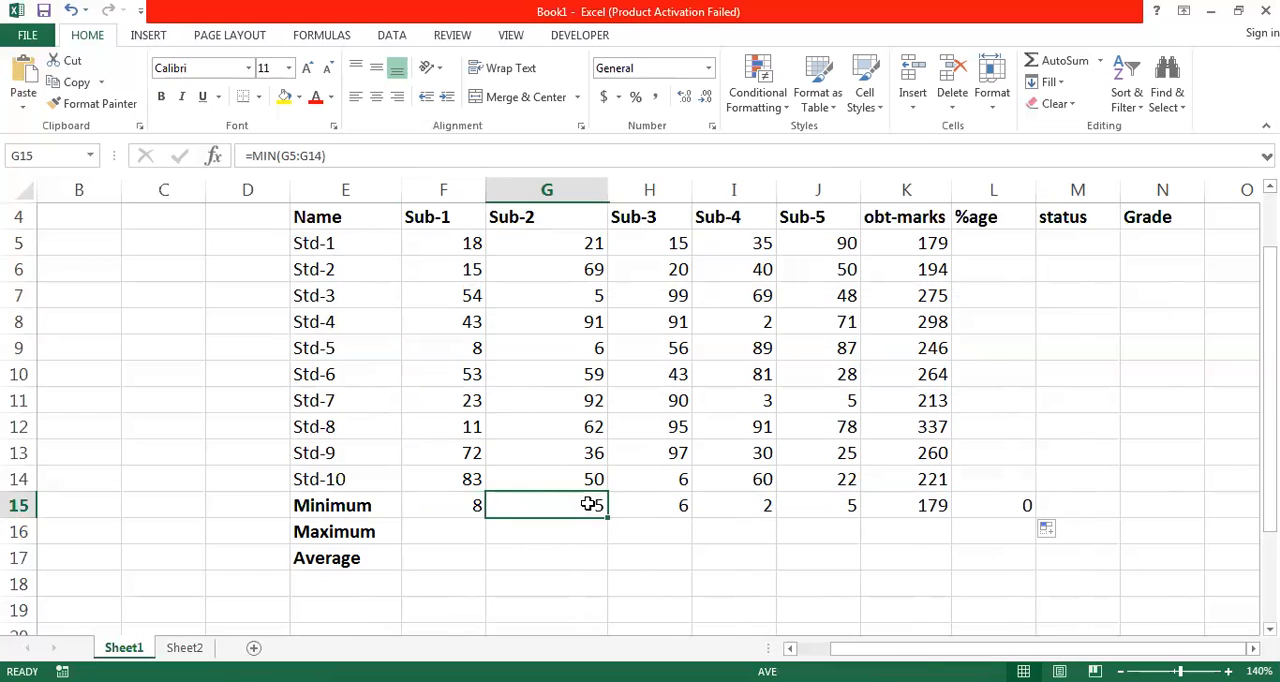
pyautogui.click(472, 505)
pyautogui.hotkey('shift', 'Right')
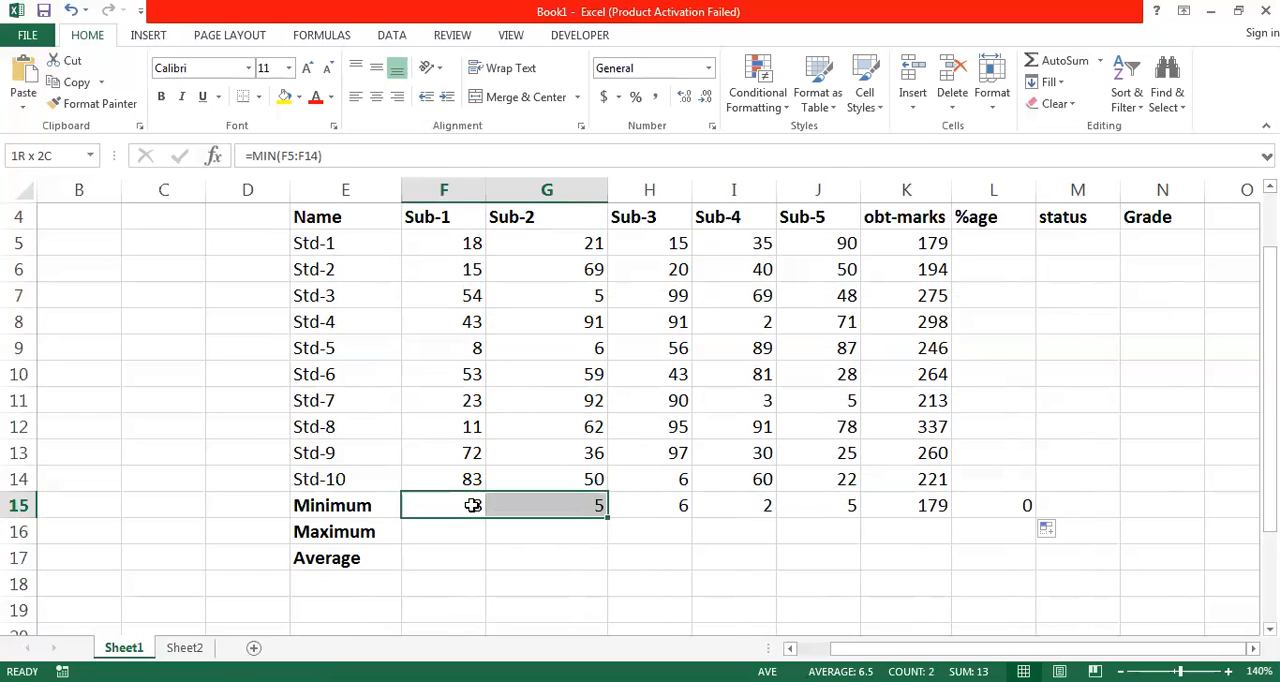
pyautogui.hotkey('shift', 'Right')
pyautogui.hotkey('shift', 'Right')
pyautogui.hotkey('shift', 'Right')
pyautogui.hotkey('shift', 'Right')
pyautogui.hotkey('shift', 'Right')
pyautogui.hotkey('shift', 'Down')
pyautogui.hotkey('shift', 'Down')
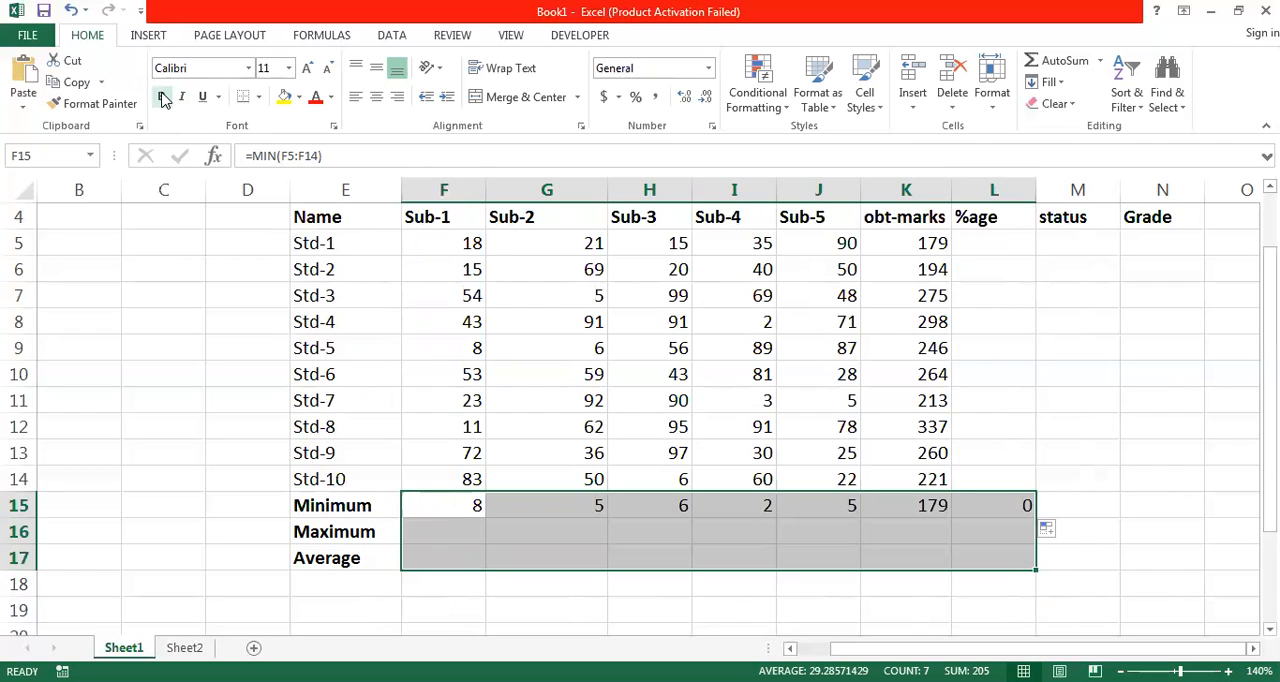
pyautogui.click(163, 97)
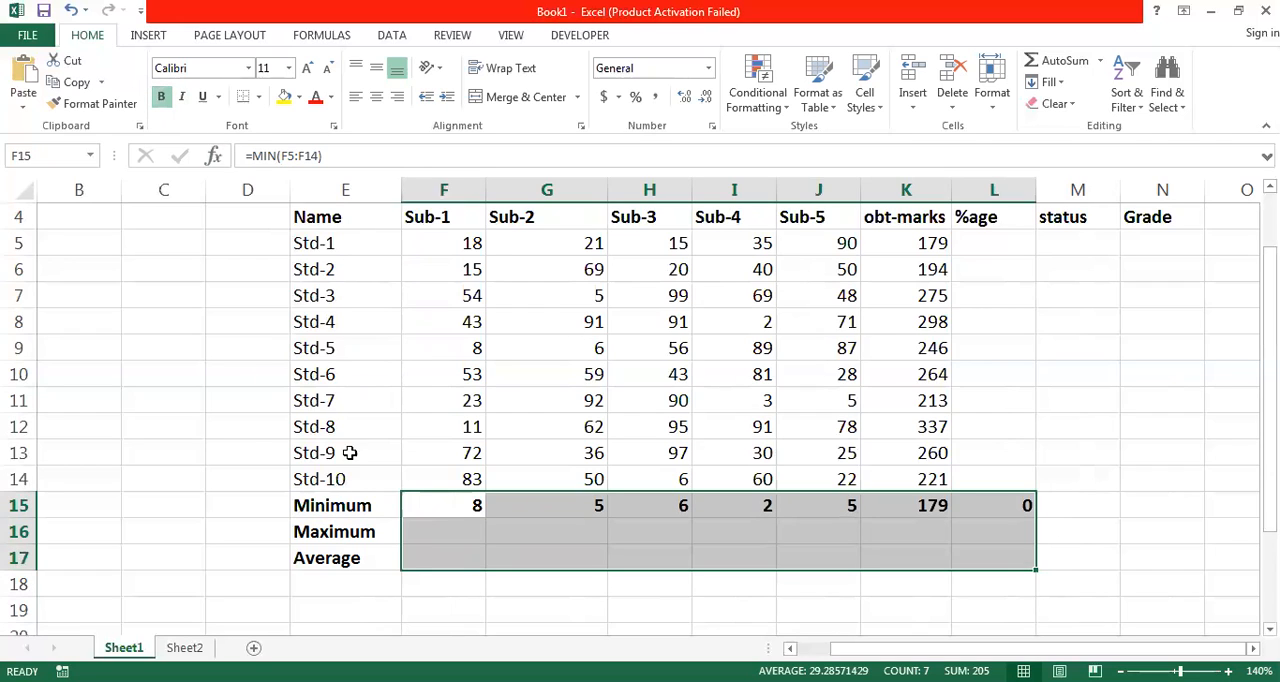
# - Calculate the highest Sub-1 mark in F16 with =MAX(F5:F14)
pyautogui.click(460, 533)
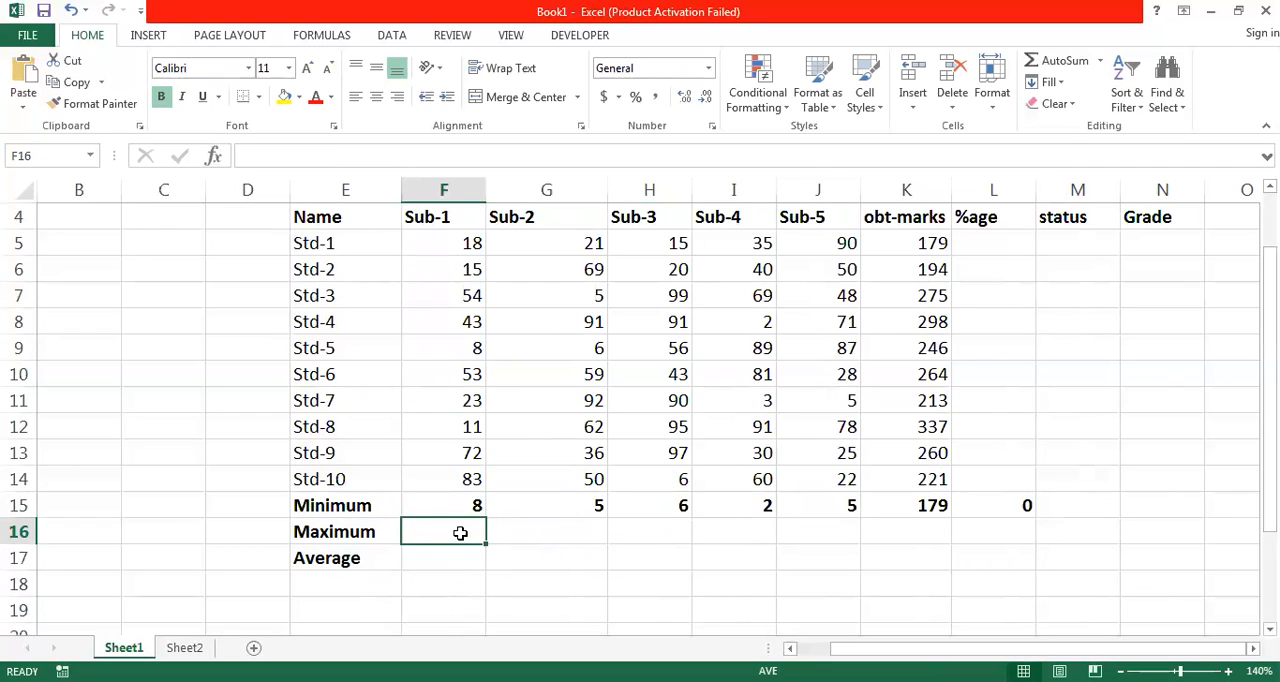
pyautogui.write('=')
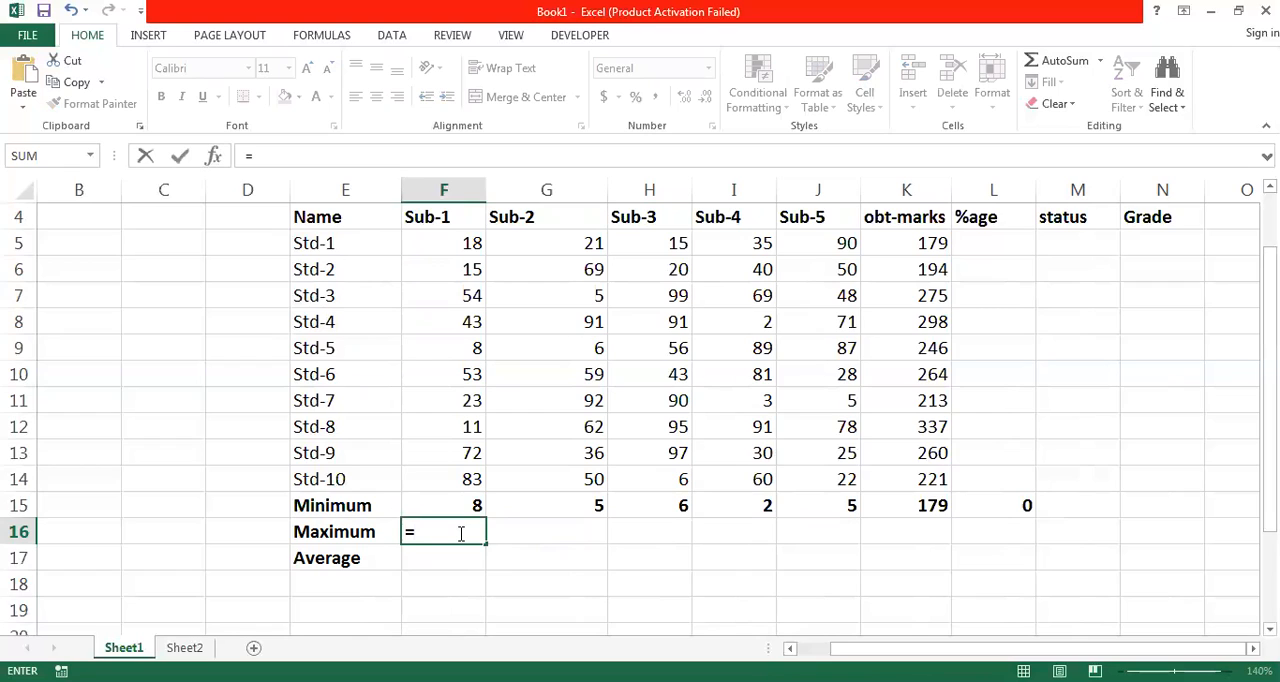
pyautogui.write('Max')
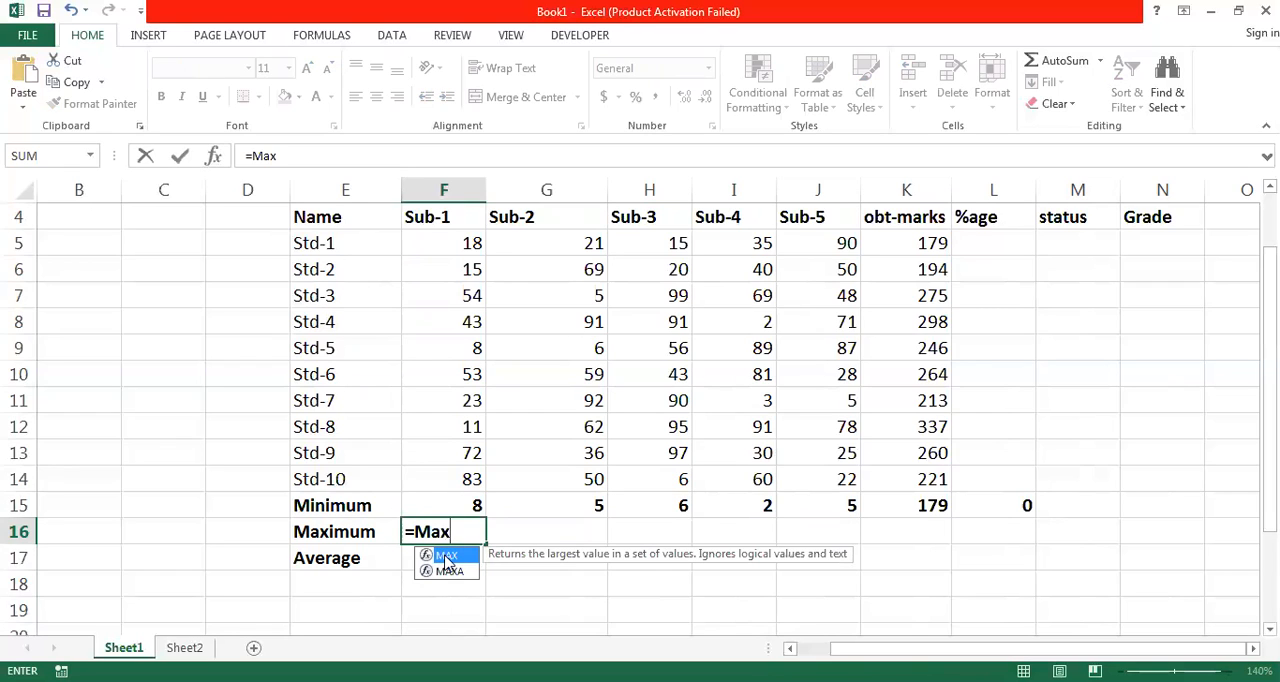
pyautogui.doubleClick(446, 556)
pyautogui.moveTo(449, 246); pyautogui.dragTo(458, 472)
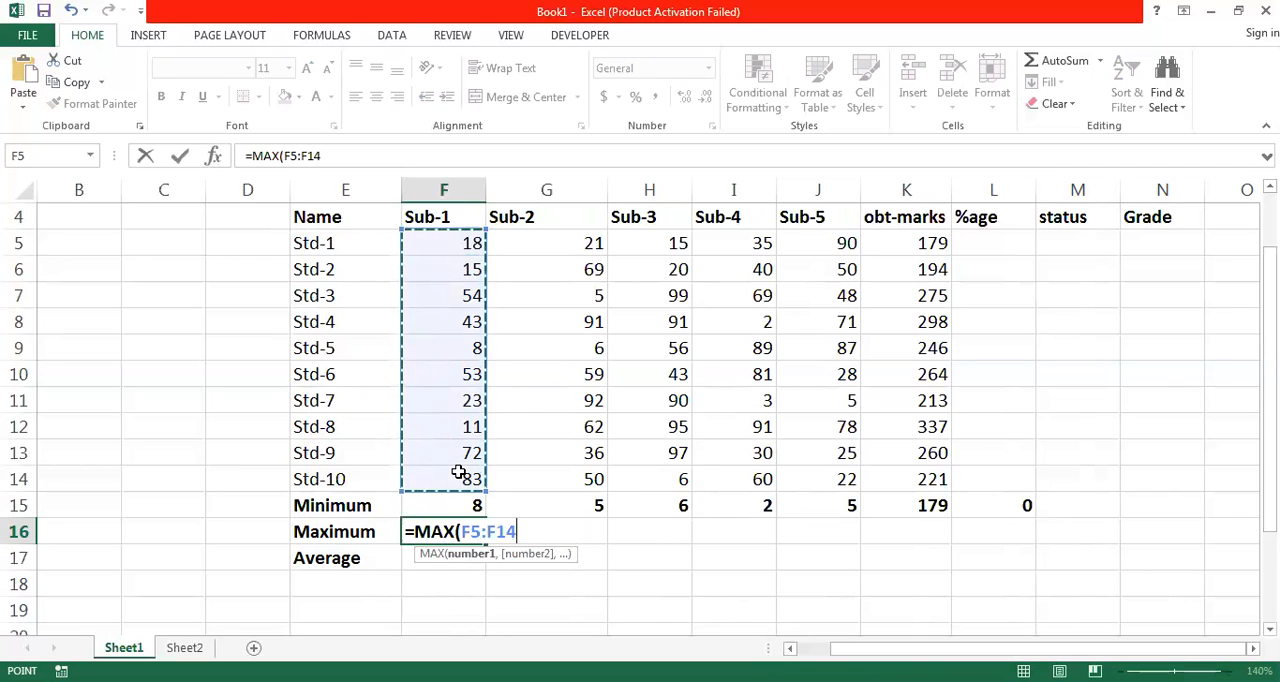
pyautogui.write(')')
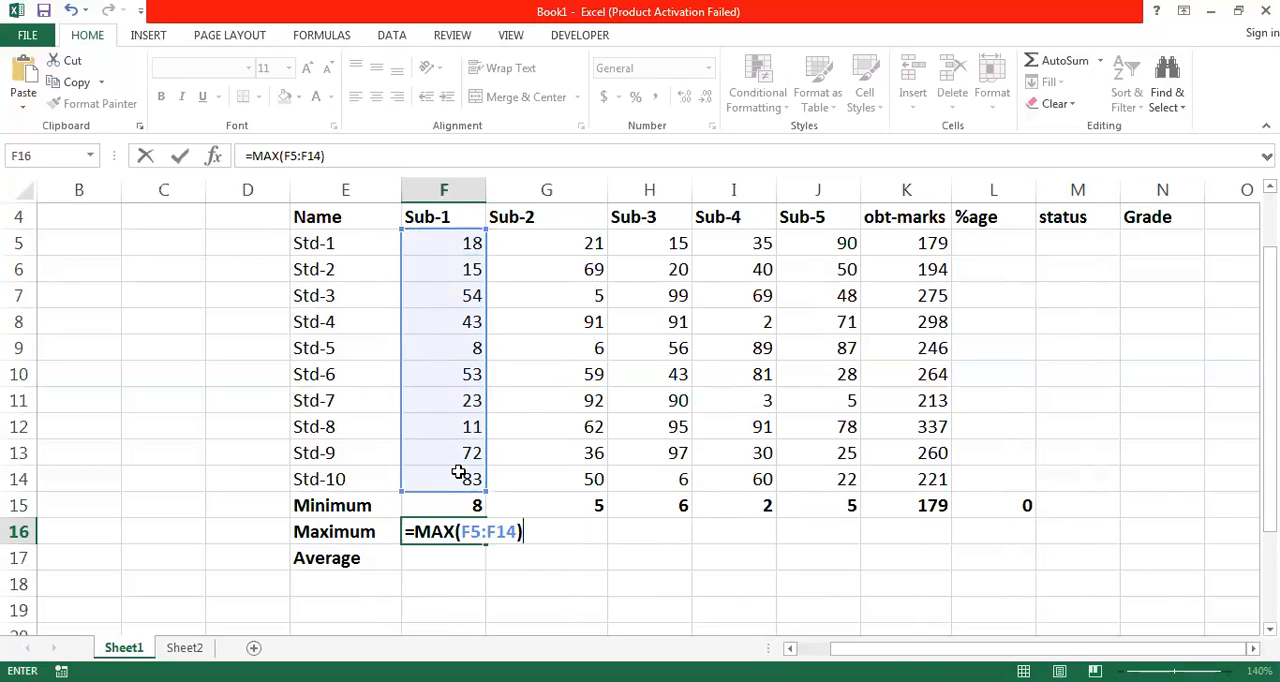
pyautogui.press('Return')
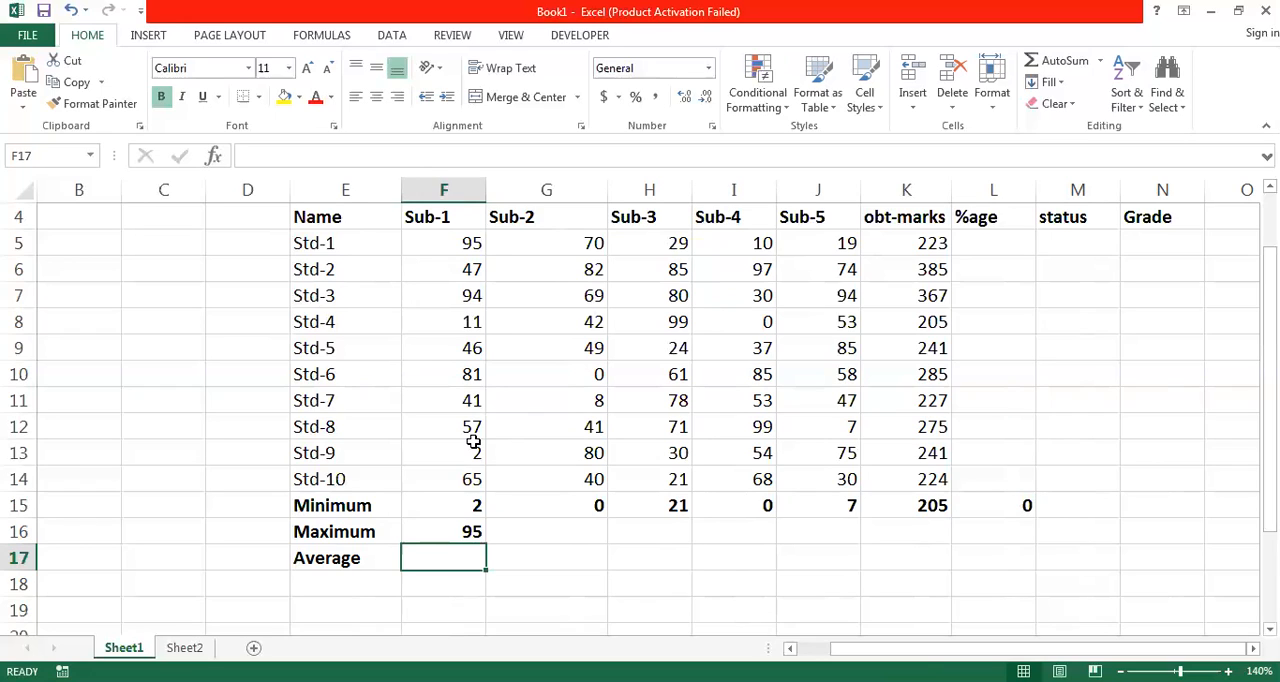
# - Inspect the formulas behind the Std-1 marks for Sub-1 and Sub-2 in F5 and G5
pyautogui.click(437, 246)
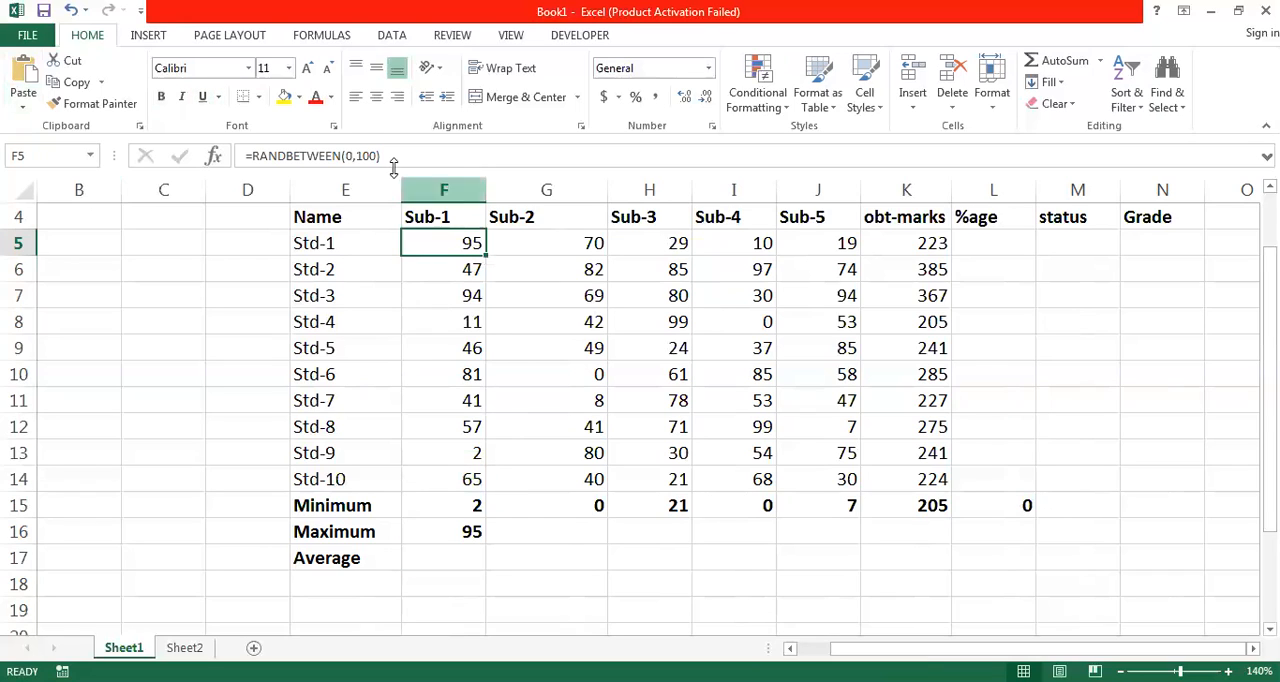
pyautogui.moveTo(384, 155); pyautogui.dragTo(245, 156)
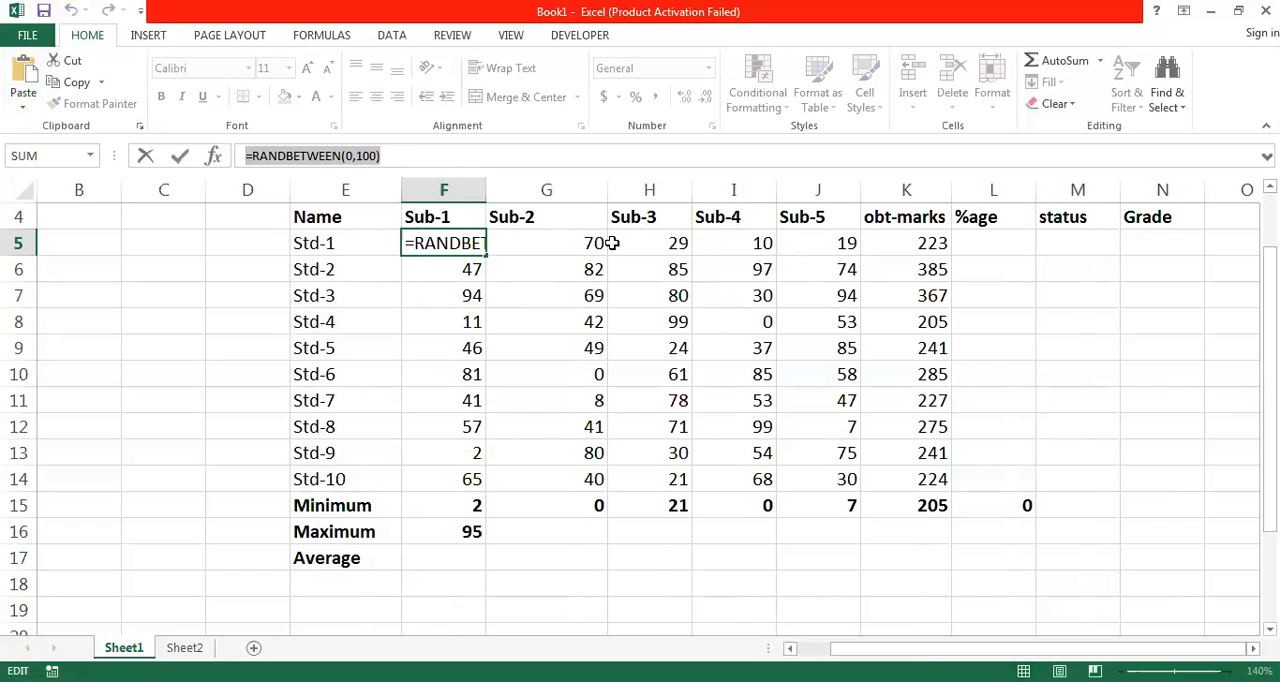
pyautogui.press('Escape')
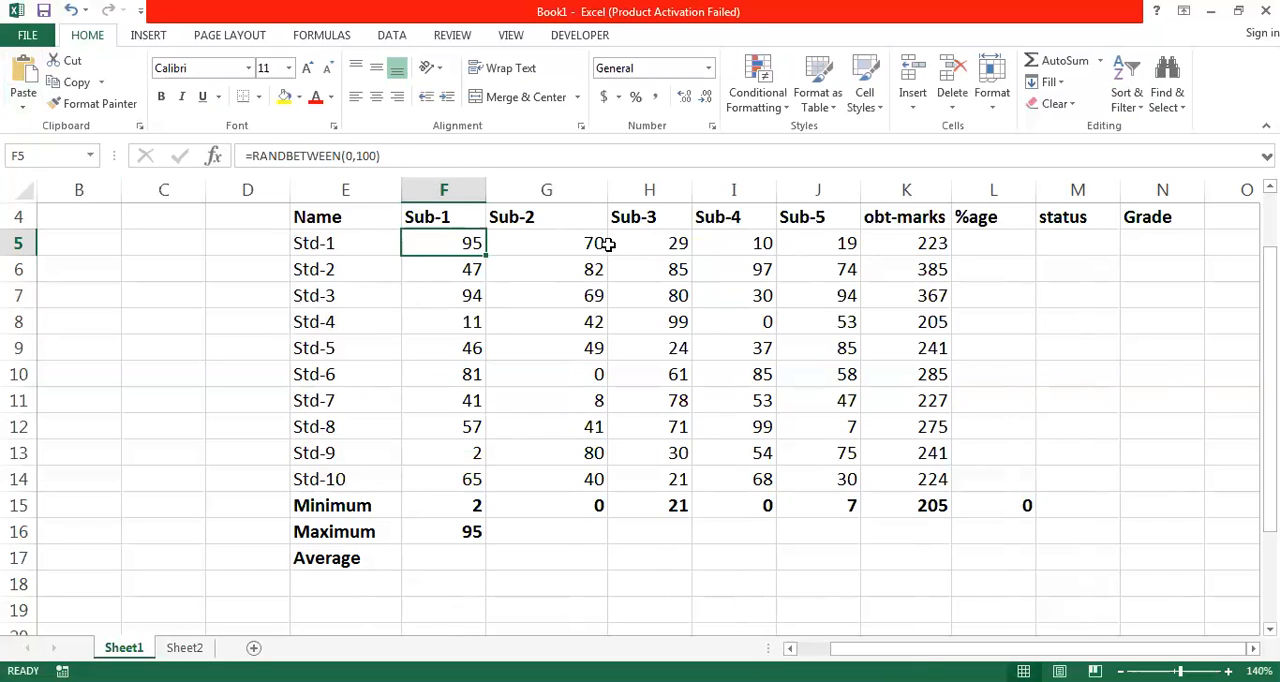
pyautogui.click(575, 244)
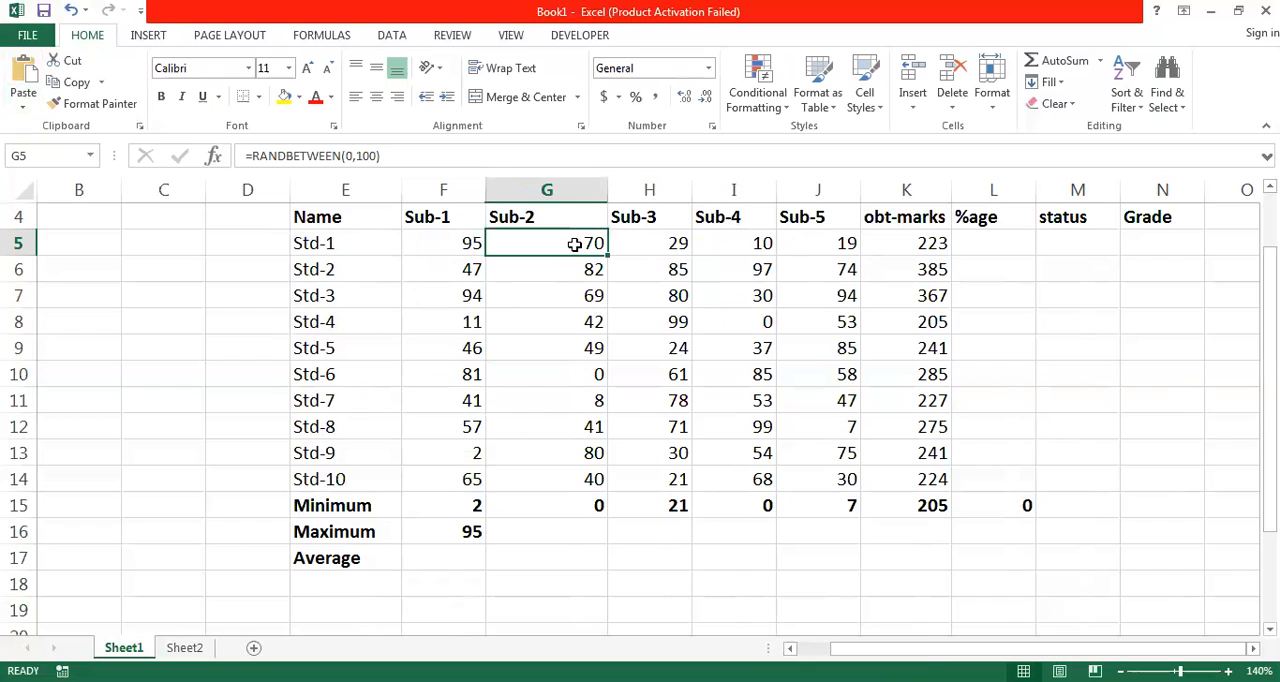
pyautogui.tripleClick(391, 155)
pyautogui.press('Escape')
# - Copy all the students' subject marks in F5:J14
pyautogui.click(458, 241)
pyautogui.moveTo(458, 241); pyautogui.dragTo(851, 479)
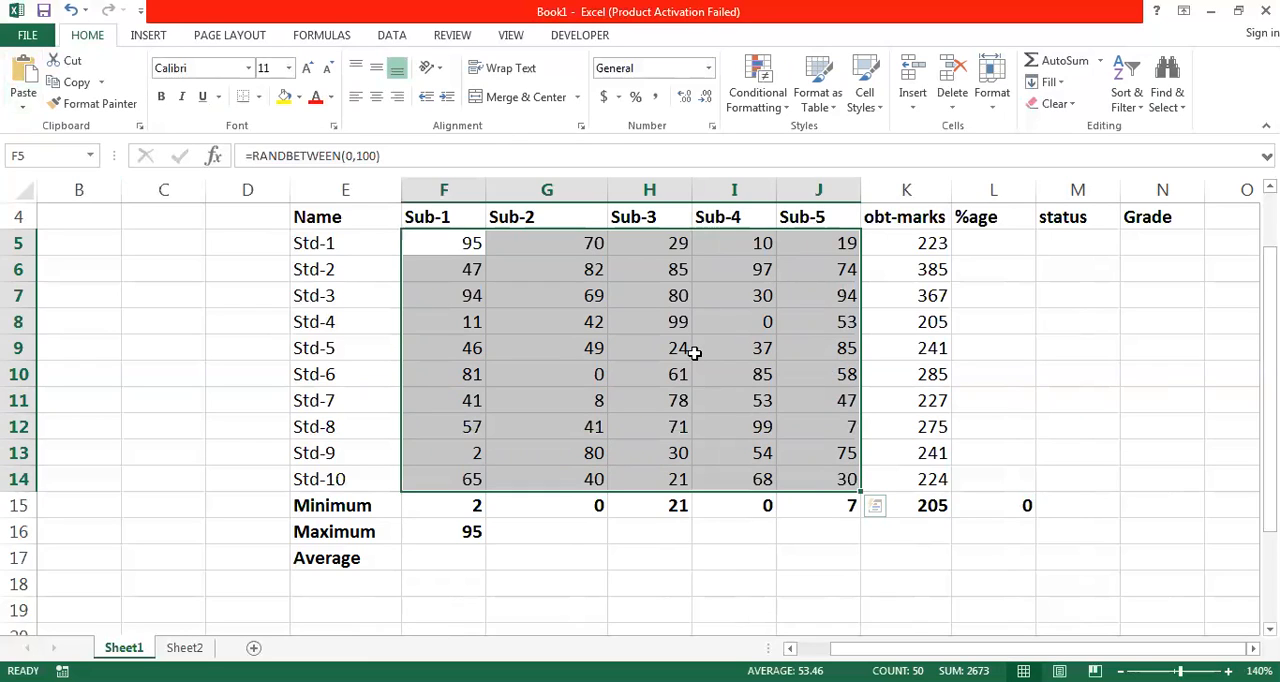
pyautogui.rightClick(694, 353)
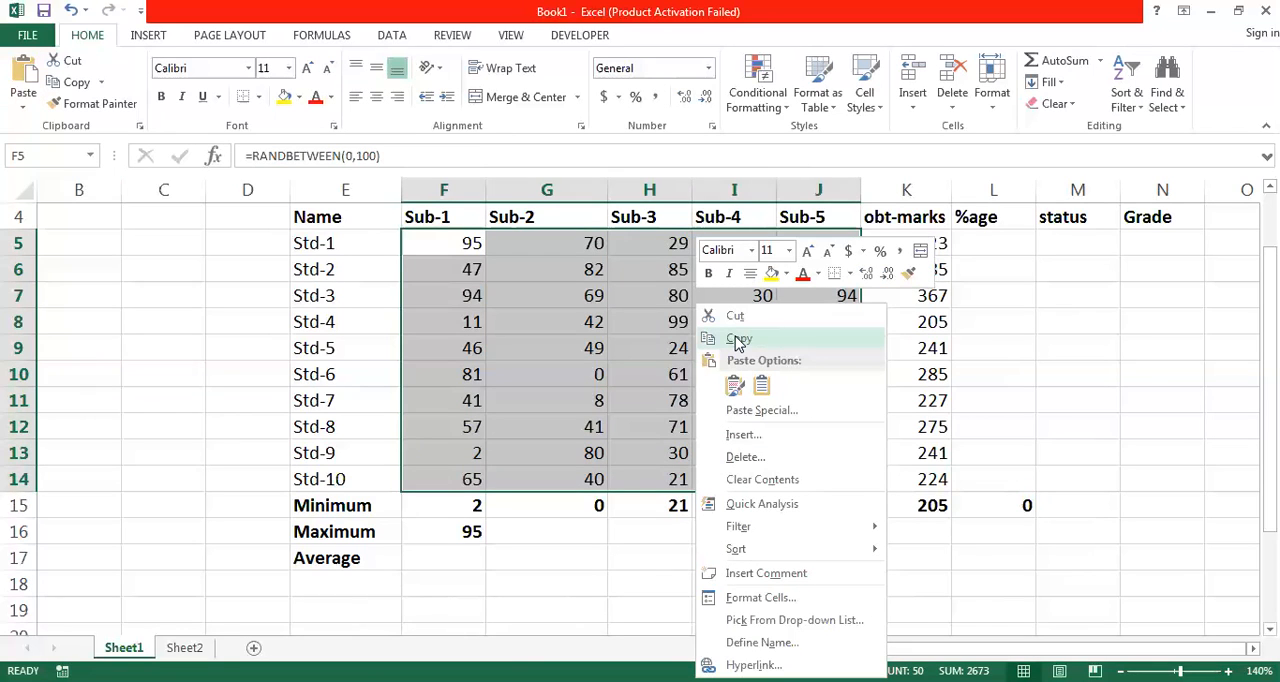
pyautogui.click(738, 340)
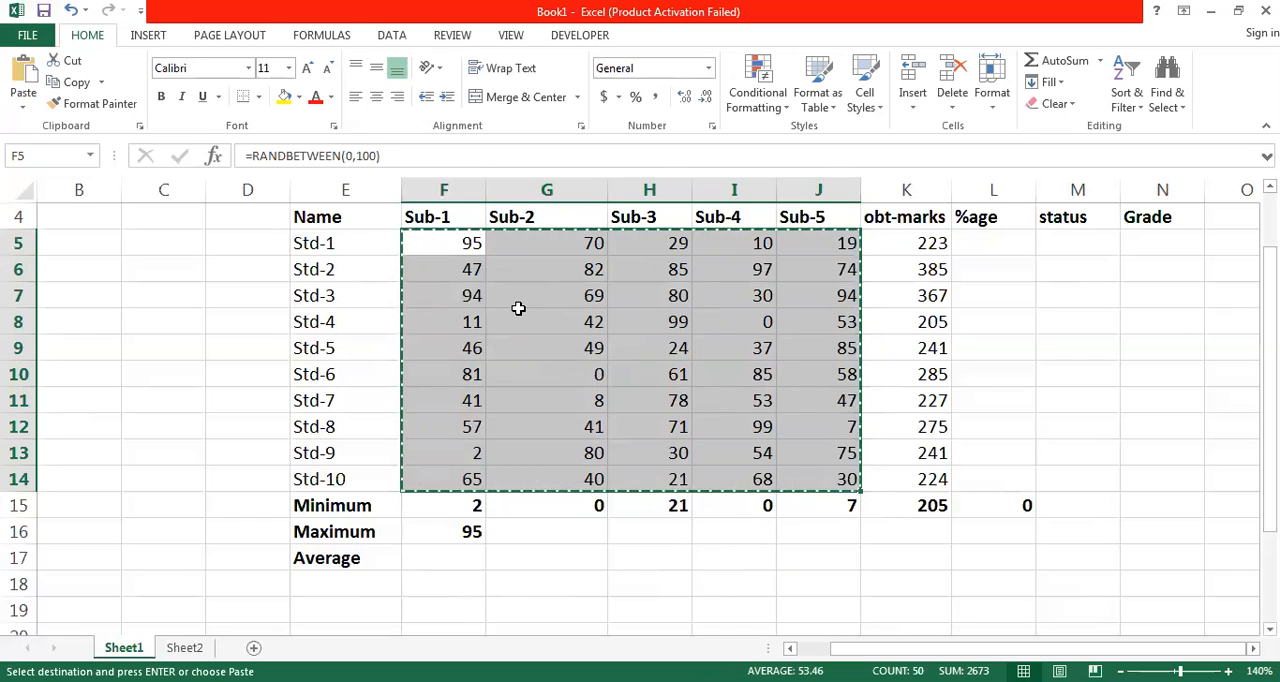
# - Paste the copied marks back over F5:J14 with Paste Special as Values, and check the content of F5
pyautogui.rightClick(521, 313)
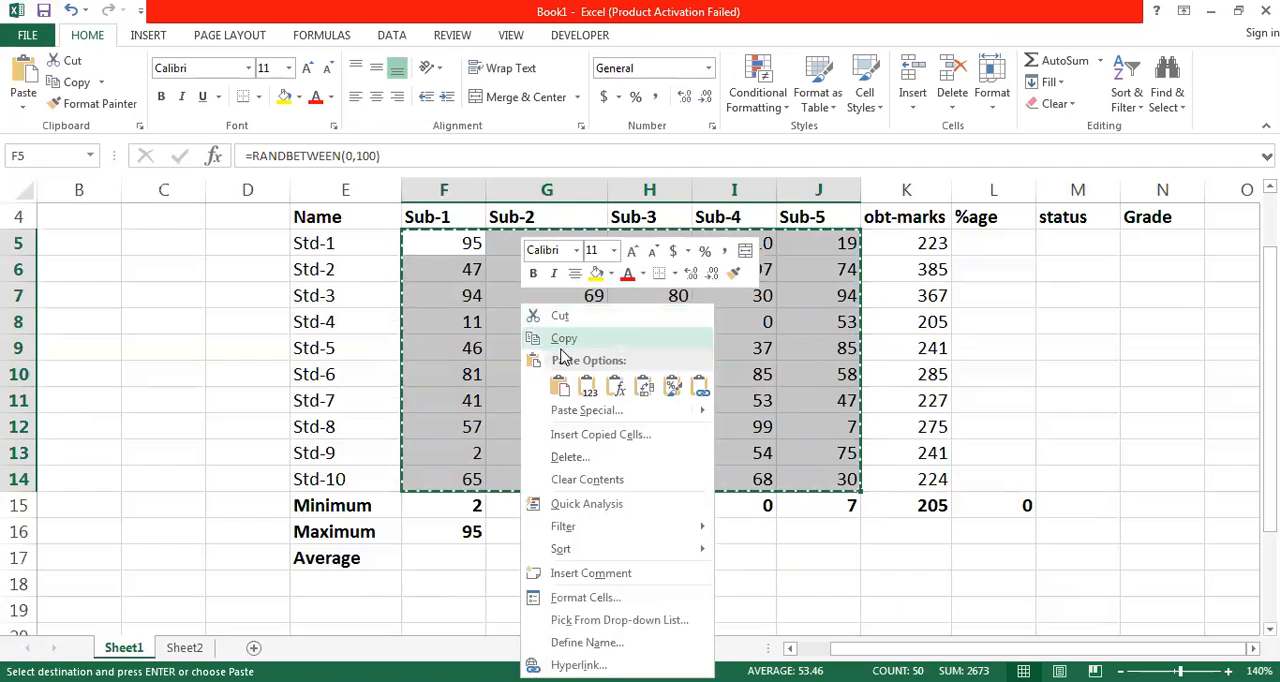
pyautogui.moveTo(572, 419)
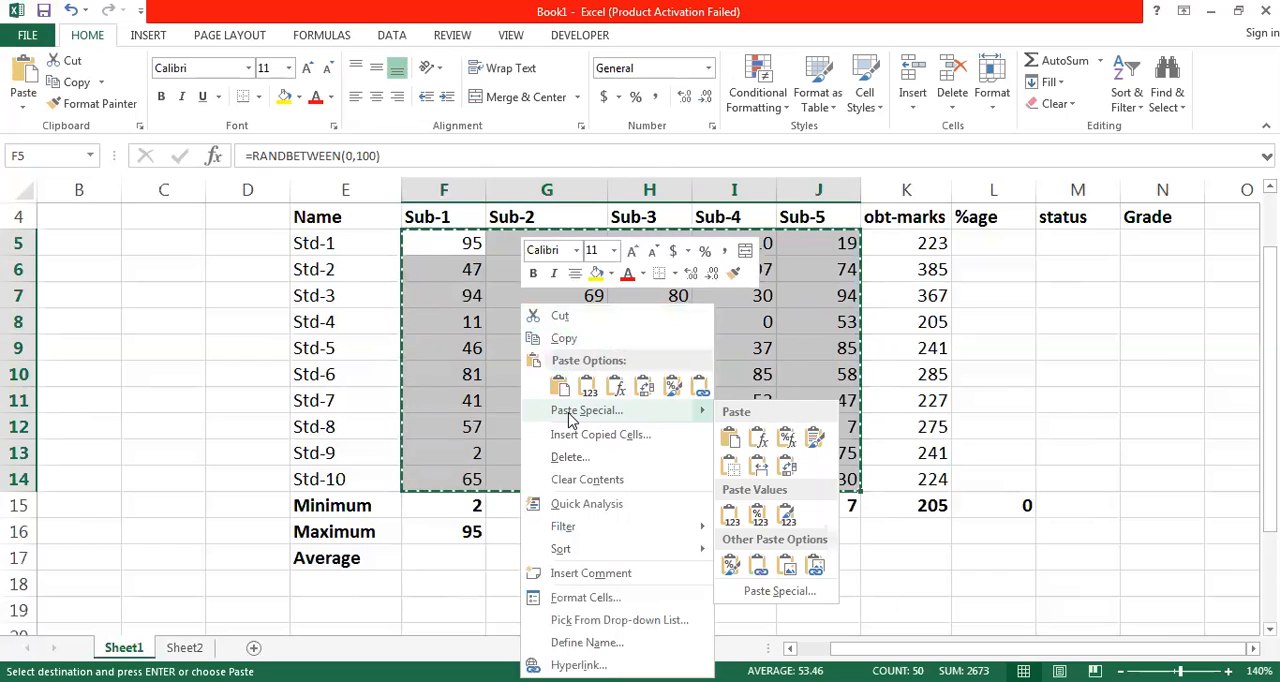
pyautogui.click(572, 419)
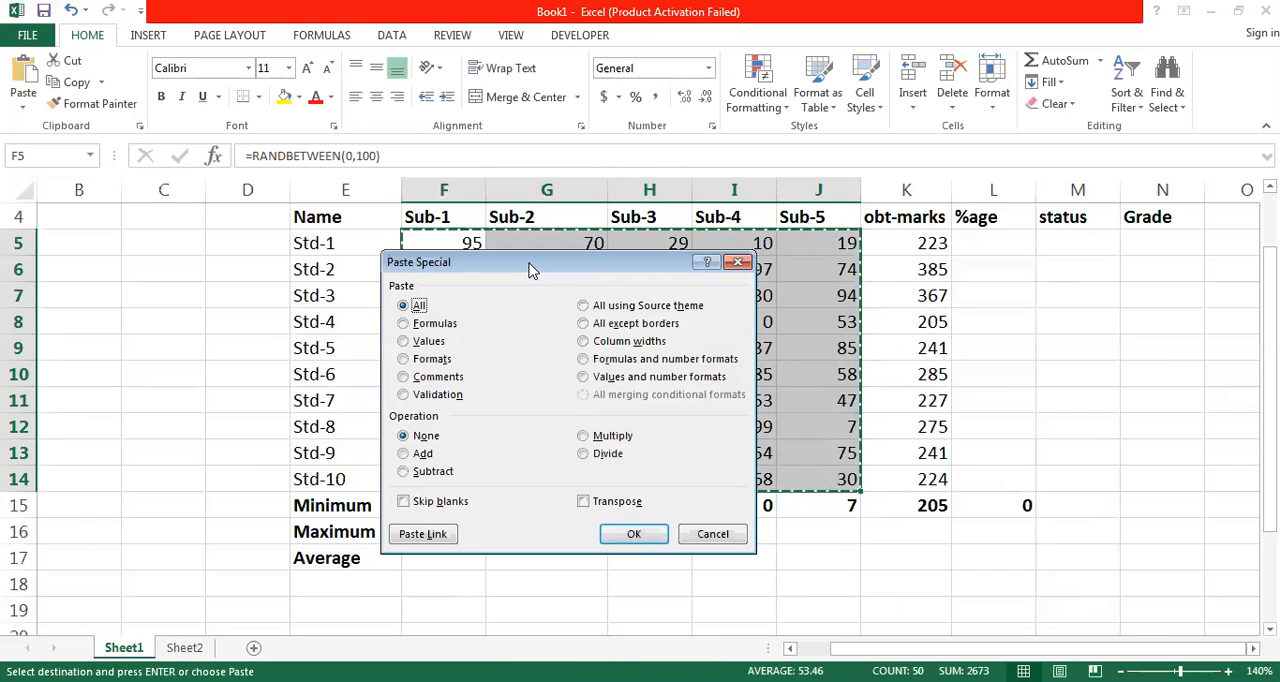
pyautogui.moveTo(530, 270); pyautogui.dragTo(568, 273)
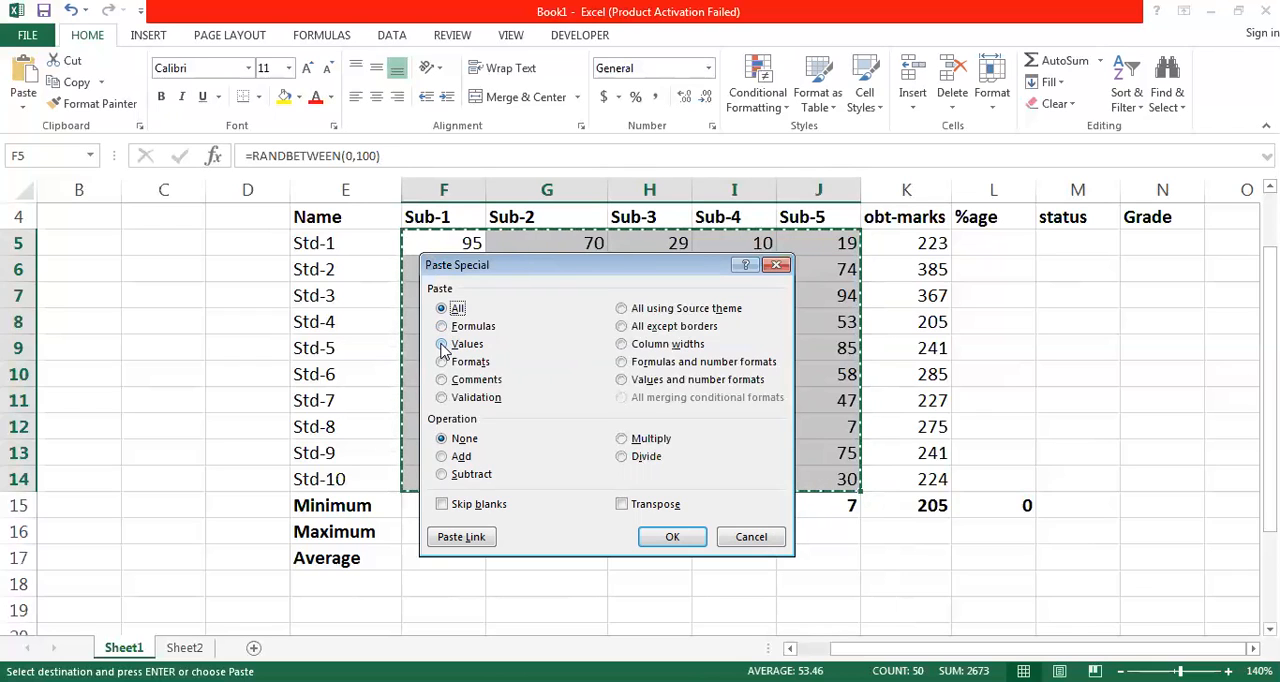
pyautogui.click(443, 345)
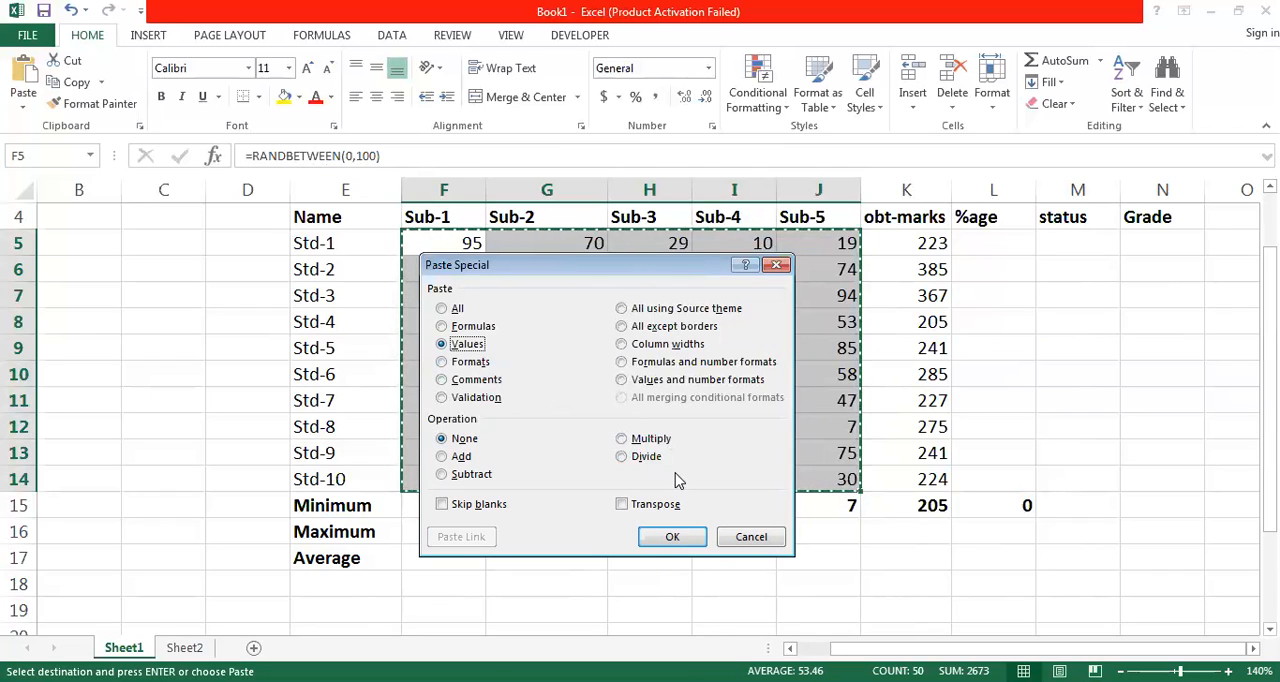
pyautogui.click(674, 538)
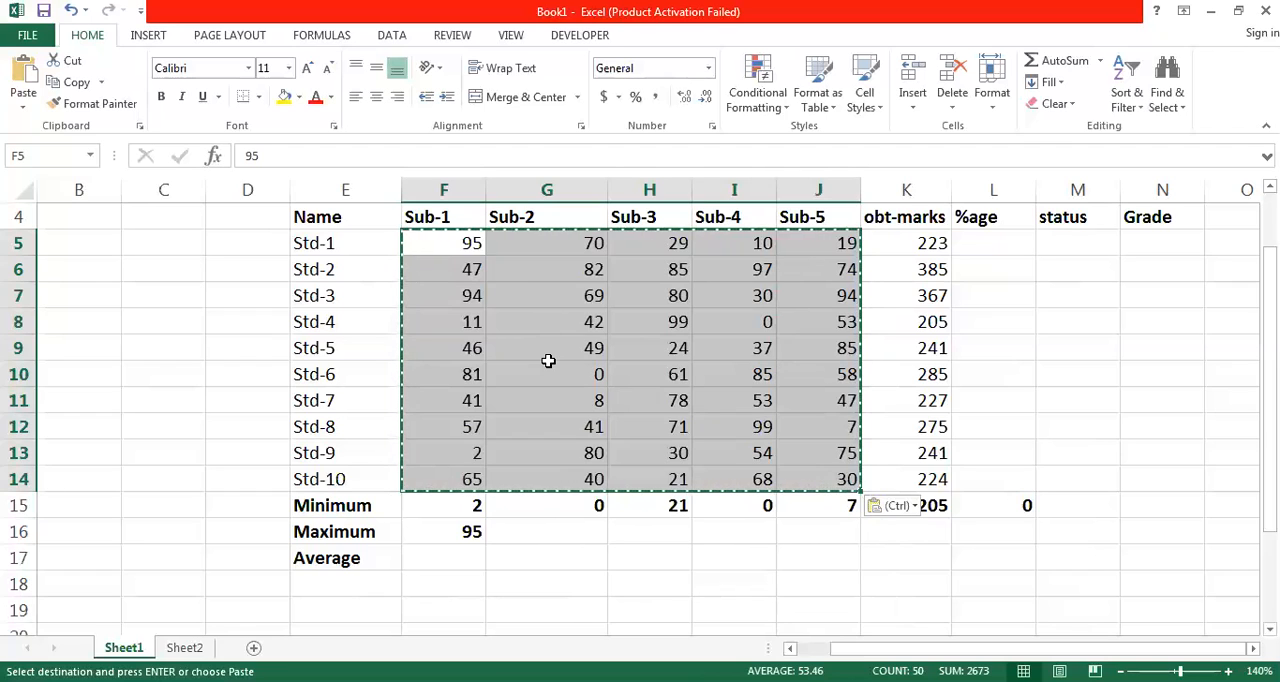
pyautogui.press('Escape')
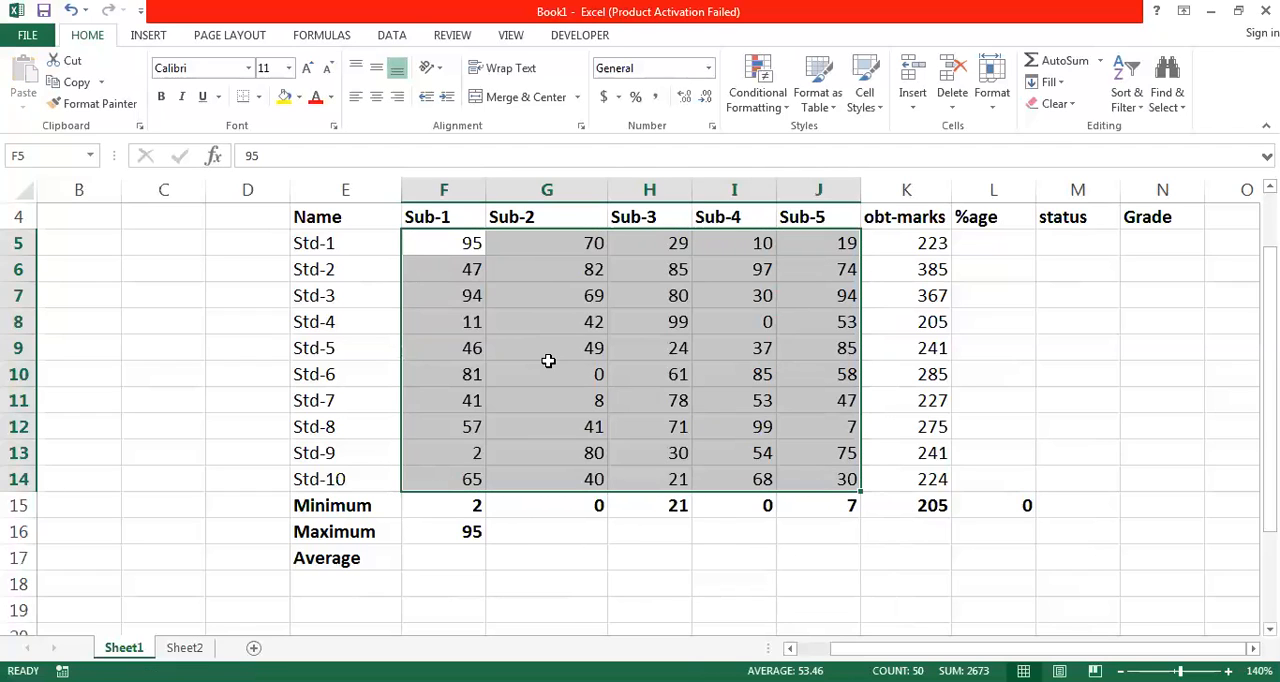
pyautogui.click(465, 246)
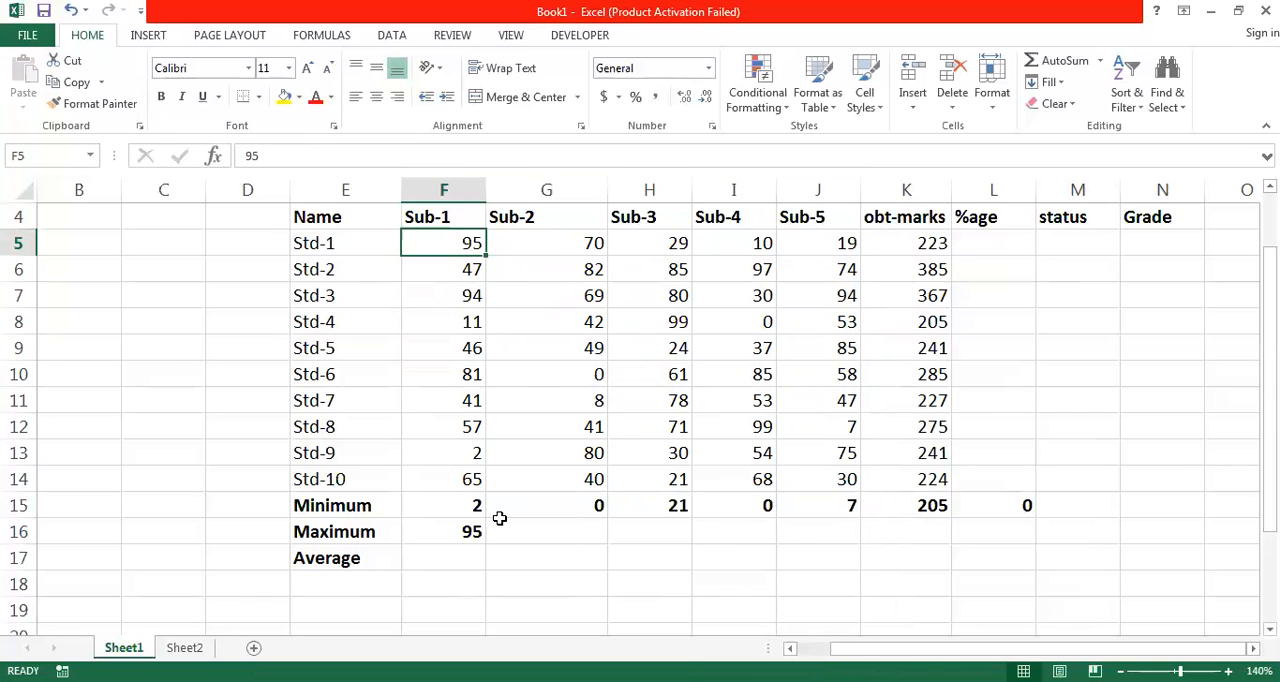
# - Fill the Maximum formula across from F16 to L16
pyautogui.click(465, 528)
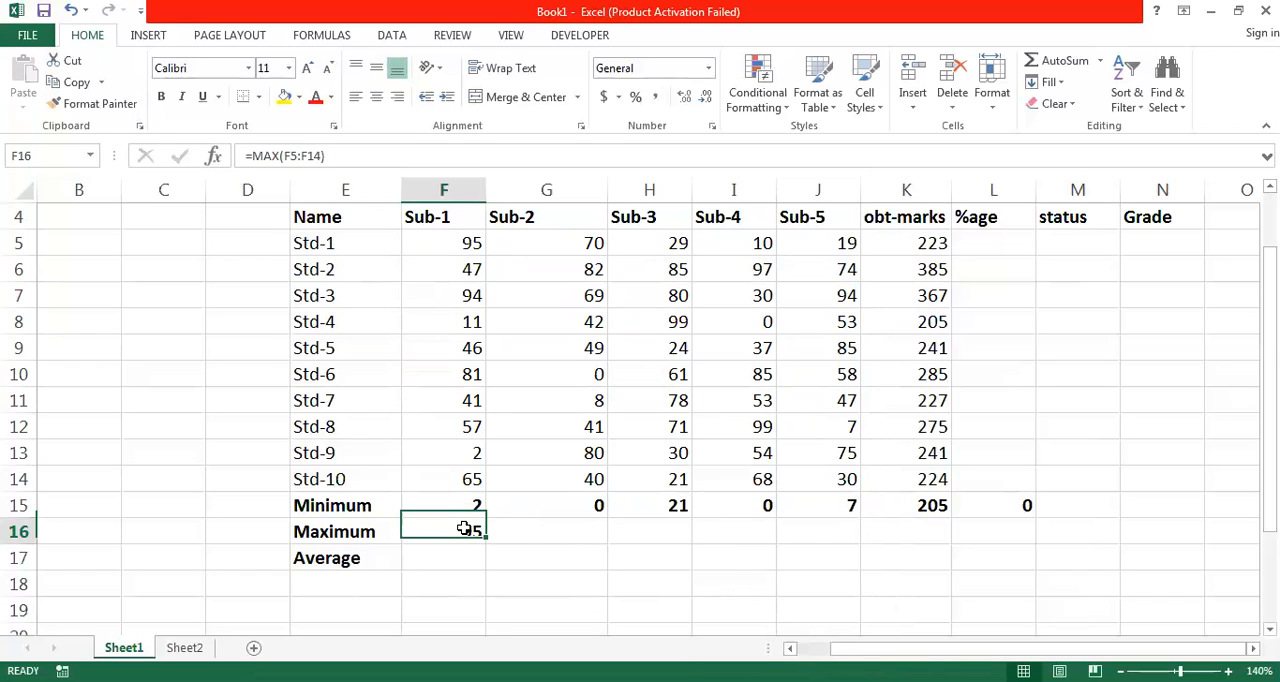
pyautogui.hotkey('ctrl', 'b')
pyautogui.moveTo(487, 543); pyautogui.dragTo(1001, 537)
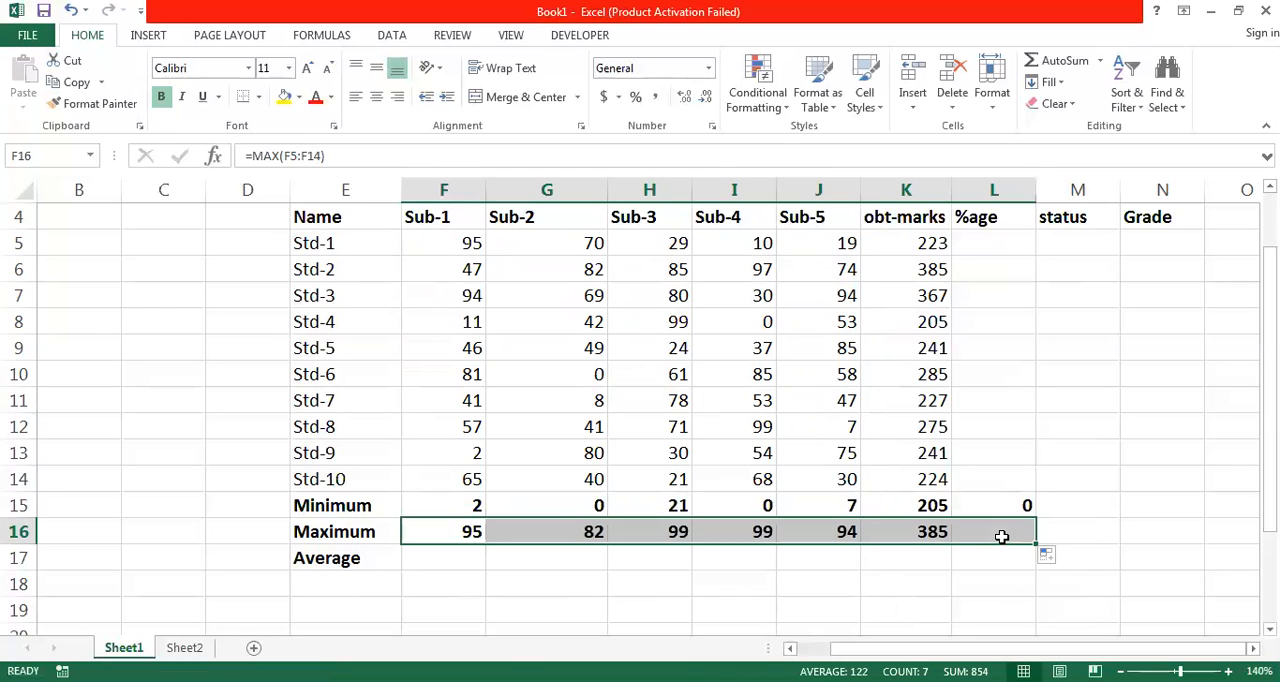
# - Calculate the Sub-1 average in F17 with =AVERAGE(F5:F14) and fill the formula across to L17
pyautogui.click(441, 553)
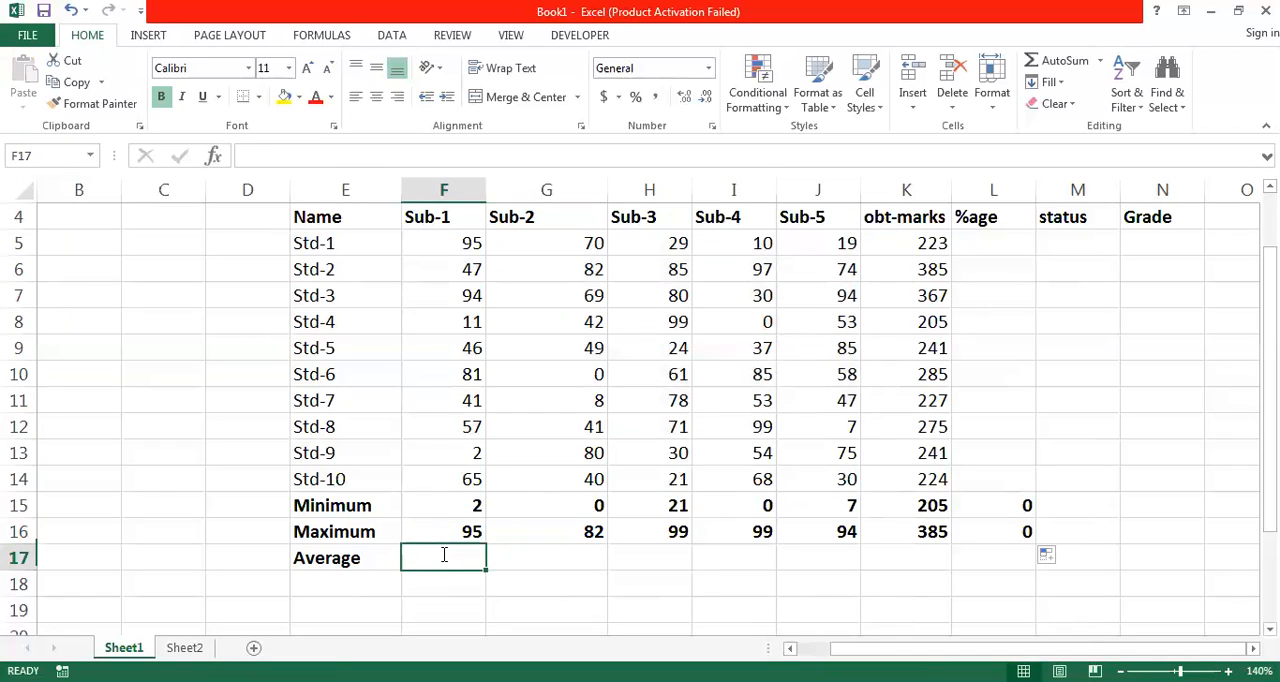
pyautogui.write('=')
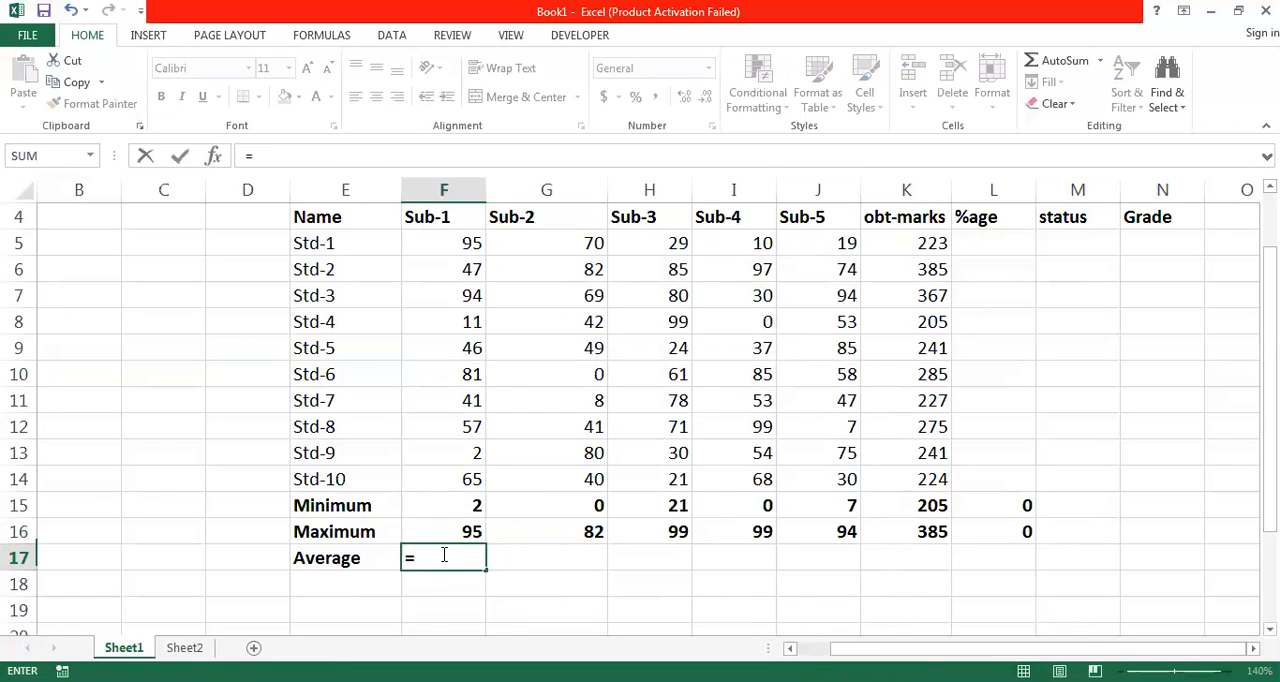
pyautogui.write('ave')
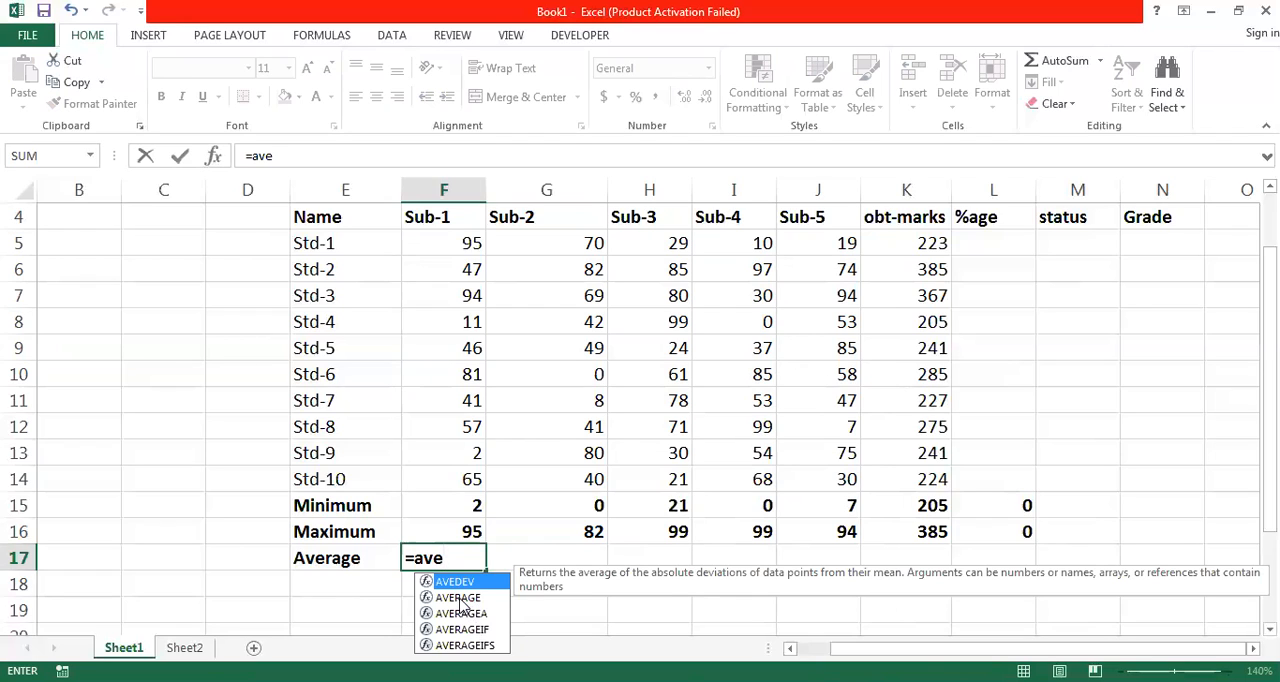
pyautogui.click(460, 597)
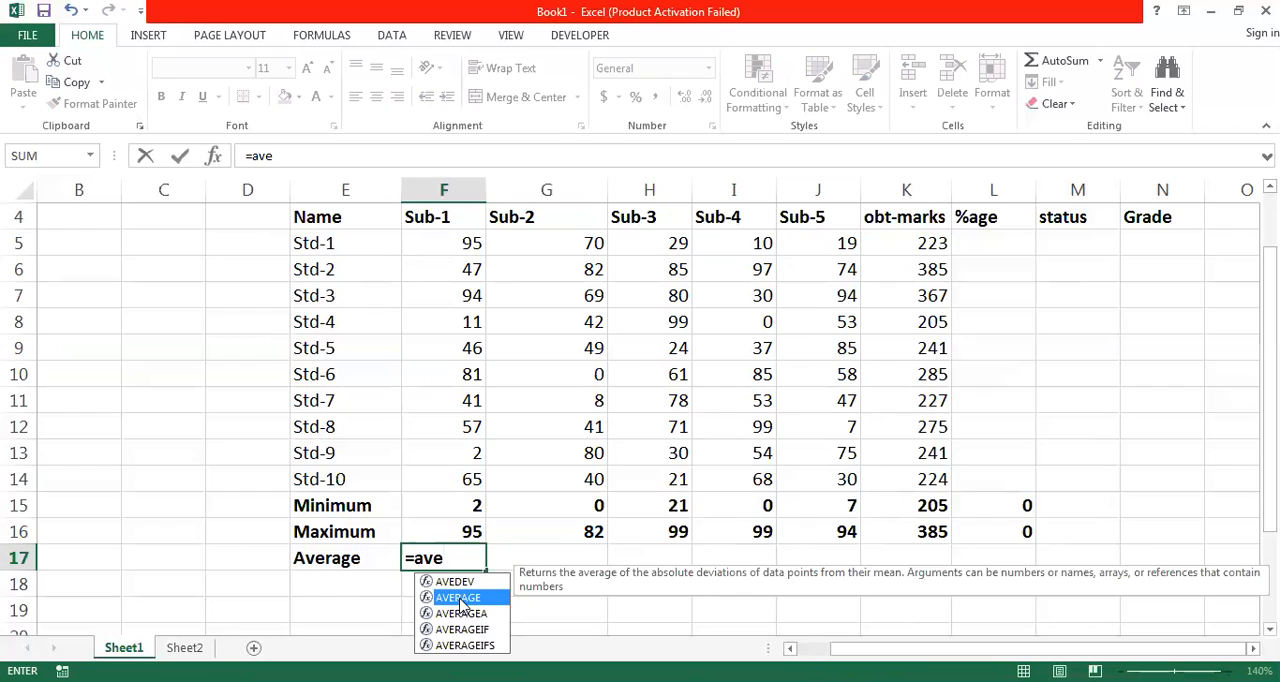
pyautogui.doubleClick(460, 597)
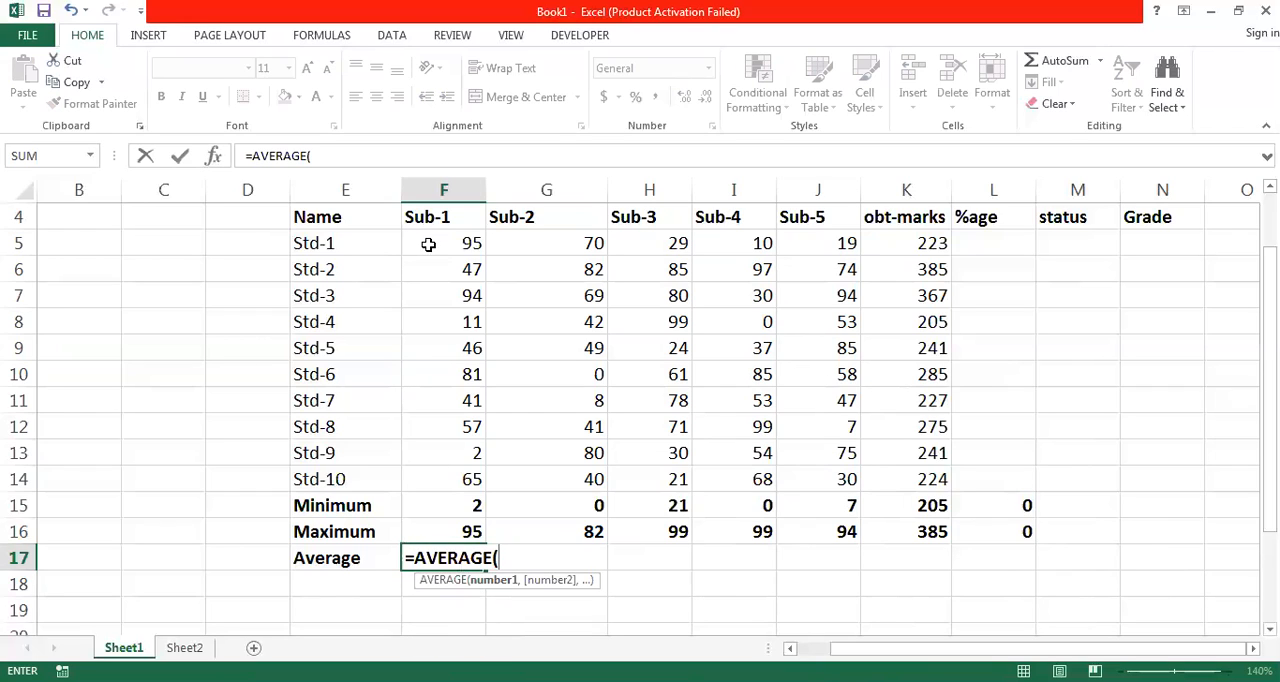
pyautogui.click(428, 244)
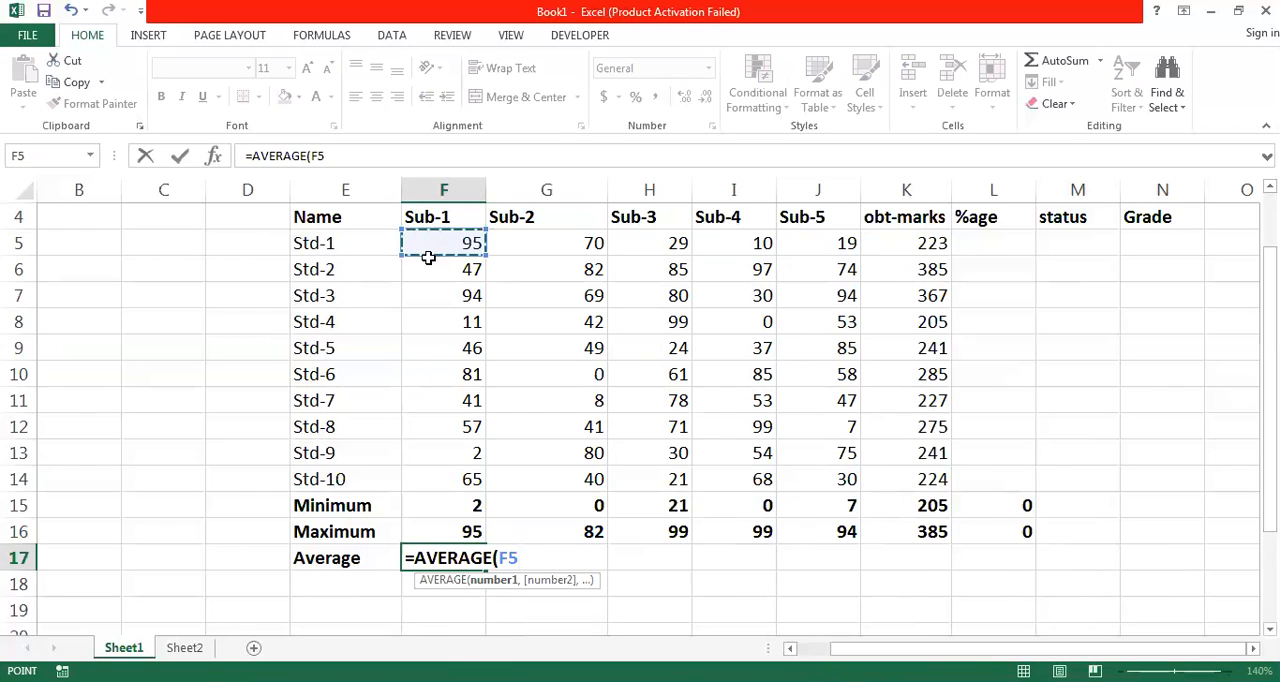
pyautogui.moveTo(428, 258); pyautogui.dragTo(462, 474)
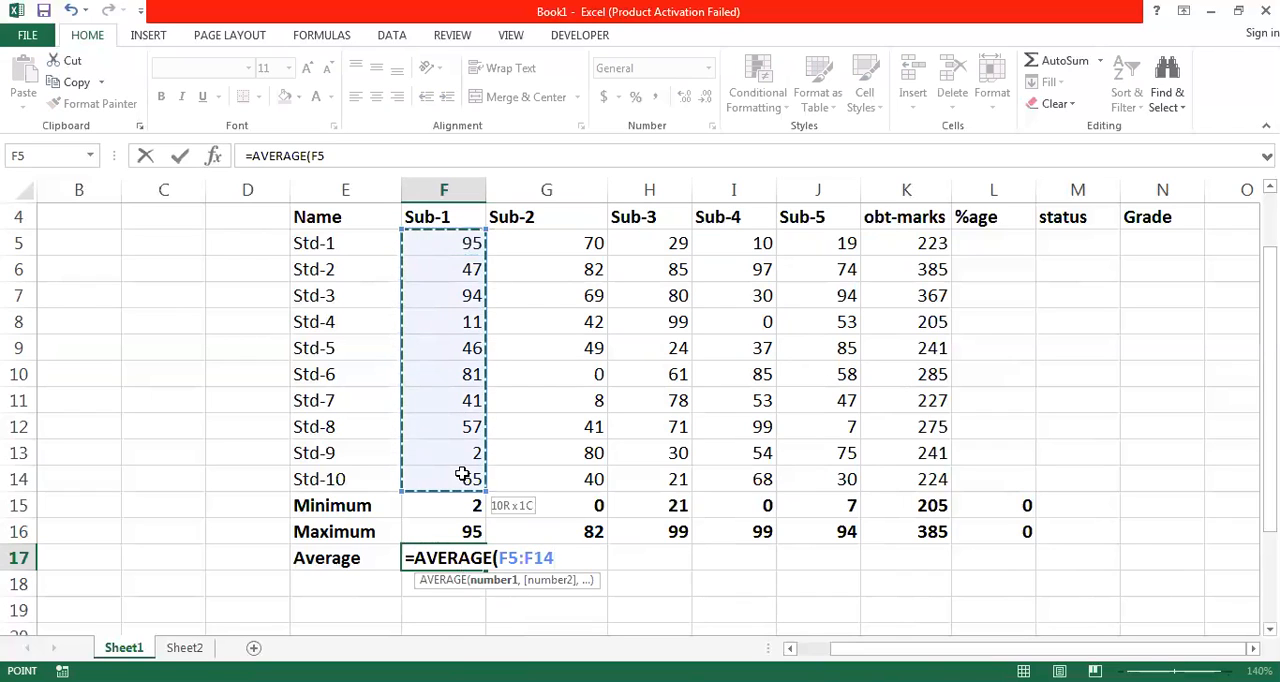
pyautogui.moveTo(462, 474); pyautogui.dragTo(462, 474)
pyautogui.moveTo(462, 476); pyautogui.dragTo(462, 476)
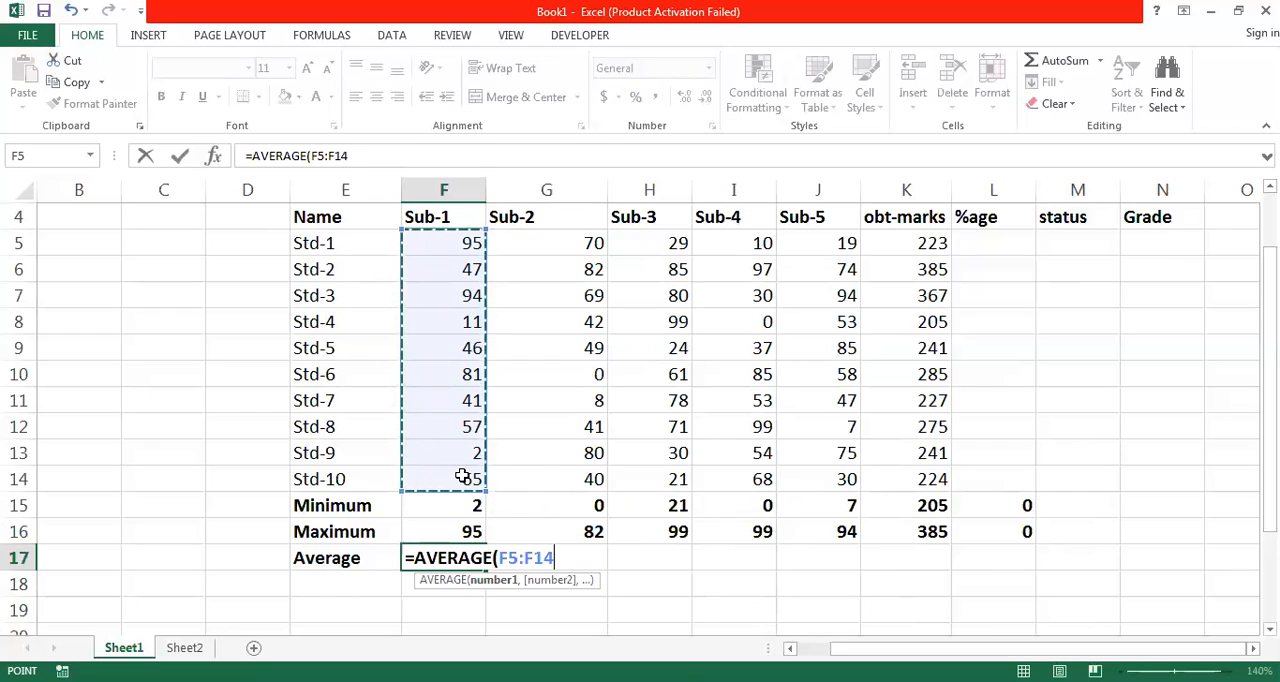
pyautogui.write(')')
pyautogui.press('Return')
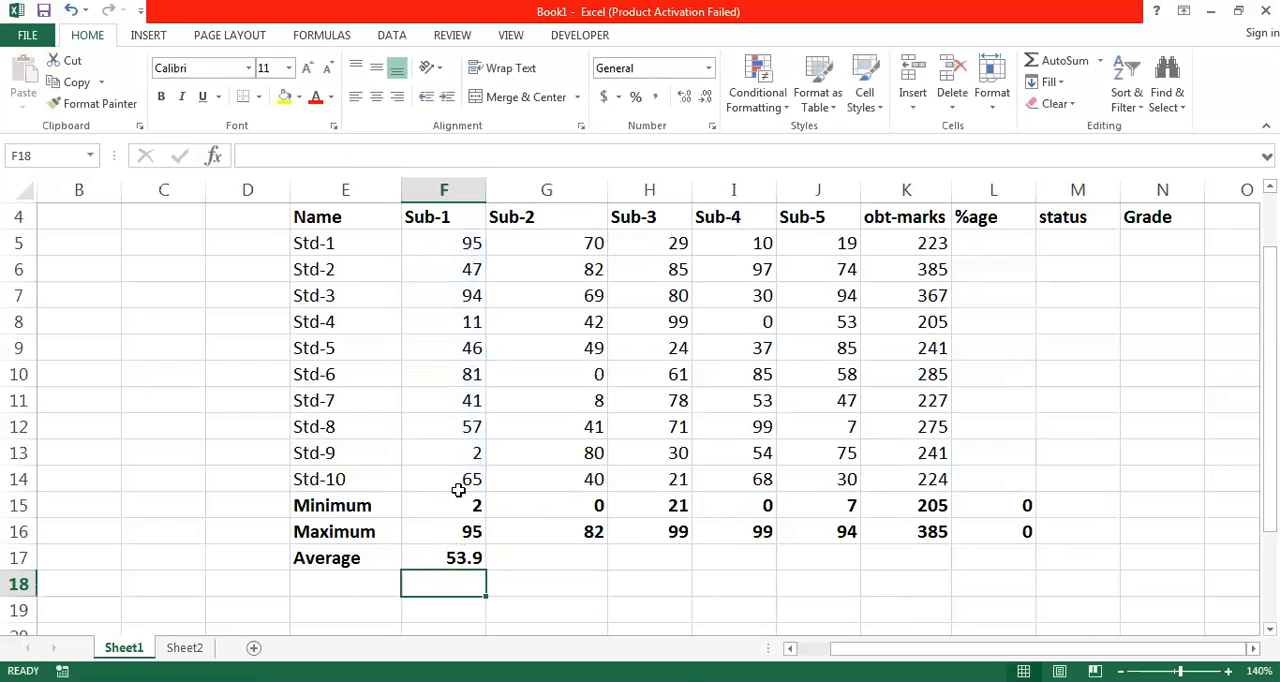
pyautogui.click(465, 558)
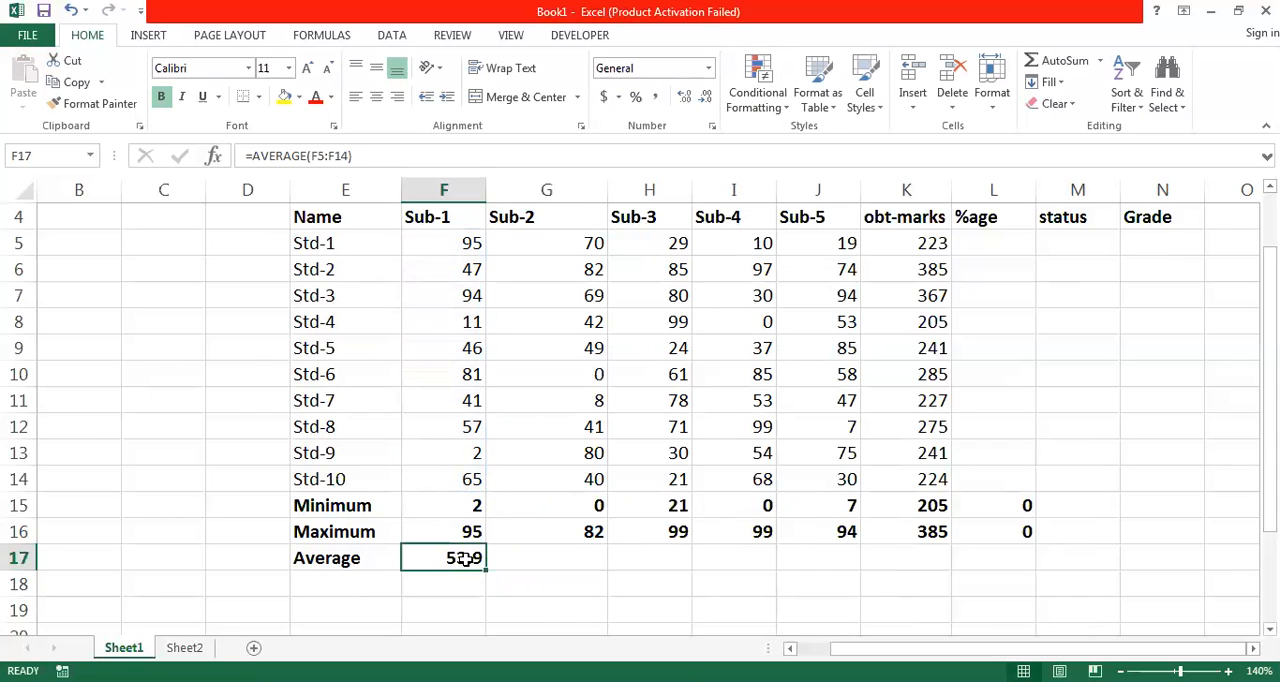
pyautogui.moveTo(486, 571); pyautogui.dragTo(1023, 583)
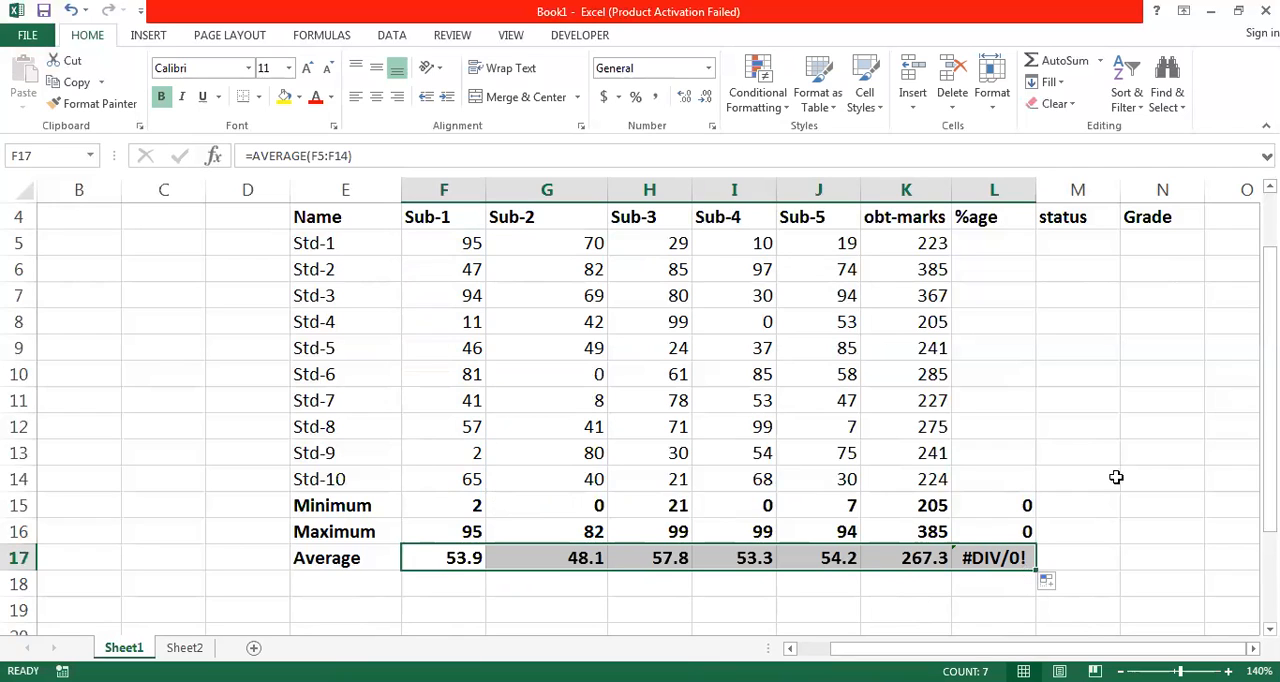
# - Calculate the Std-1 percentage in L5 with =K5/500*100 and fill the formula down to L14
pyautogui.click(994, 239)
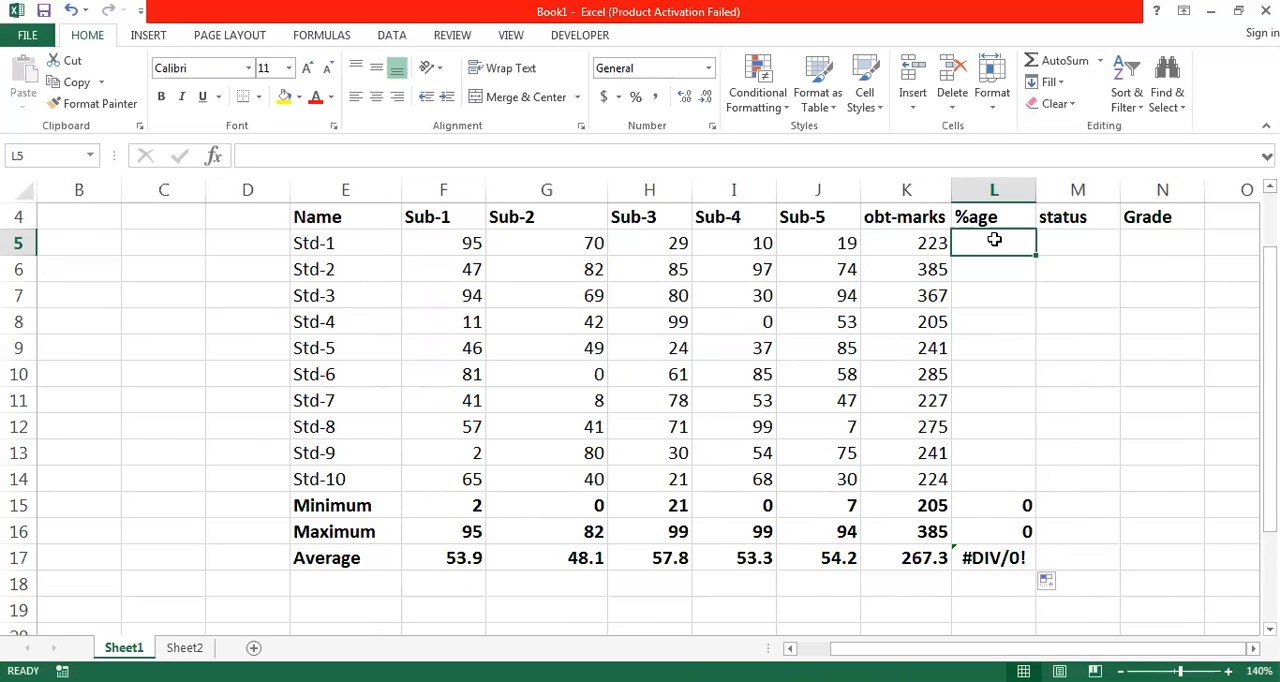
pyautogui.write('=')
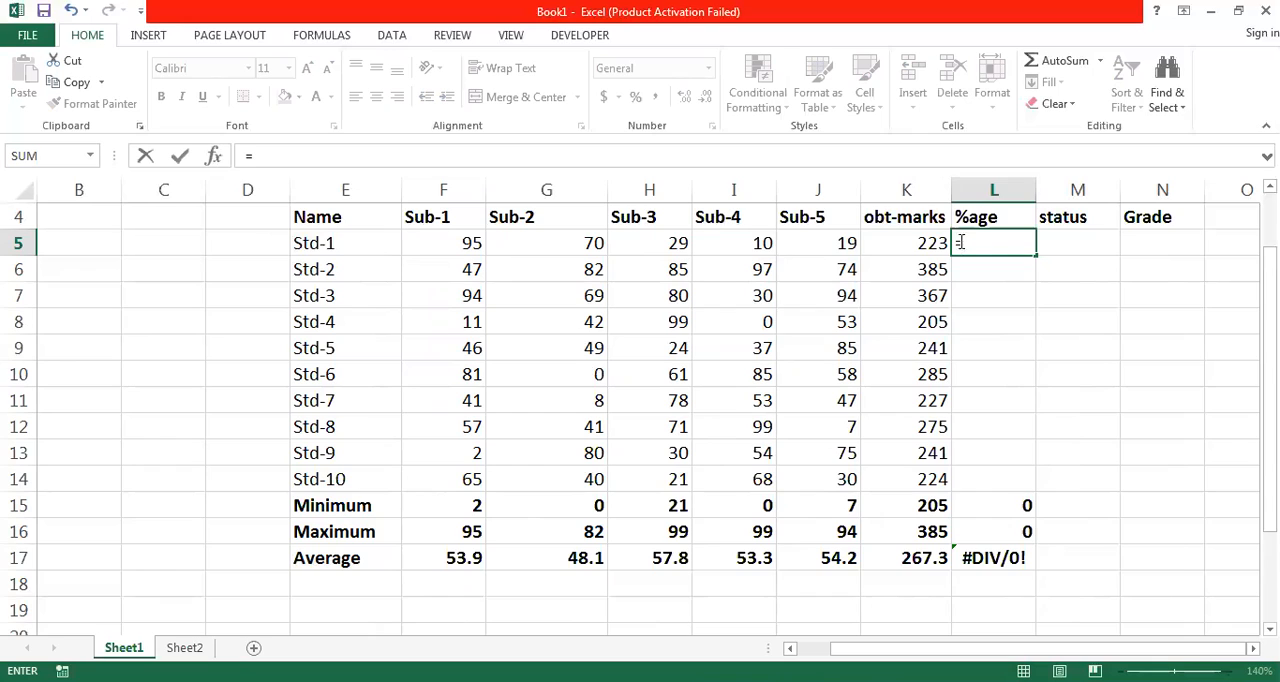
pyautogui.click(920, 240)
pyautogui.write('/')
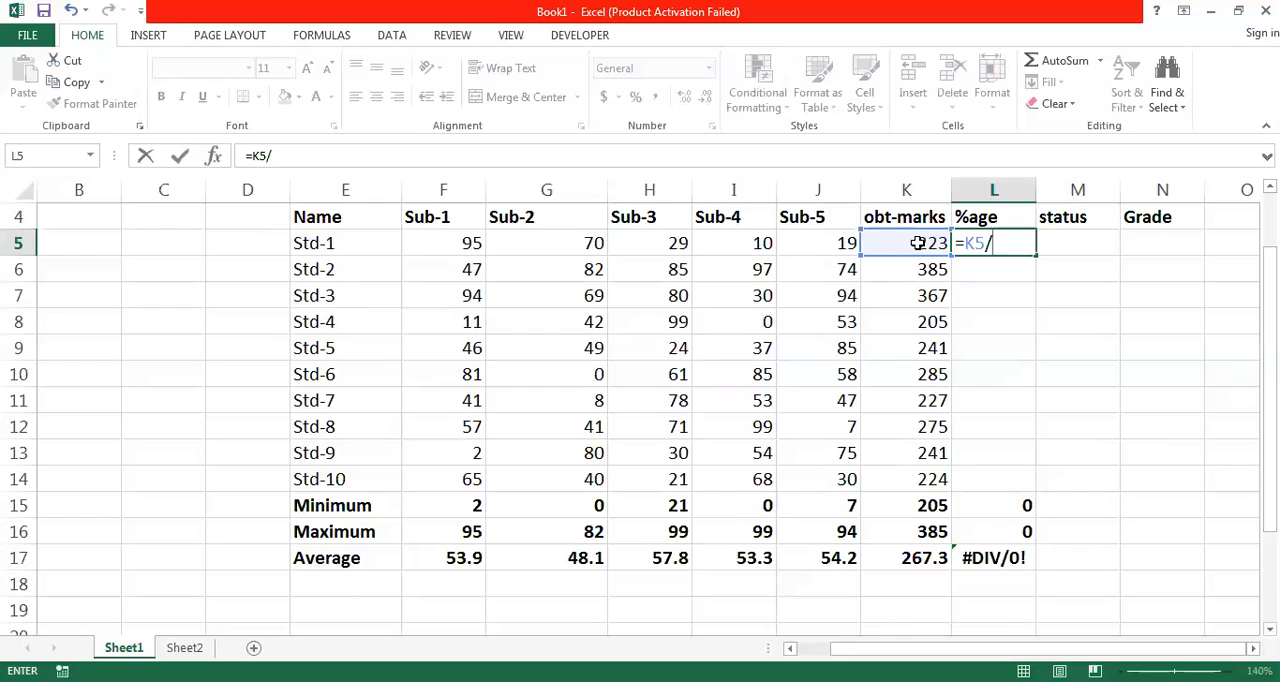
pyautogui.write('00')
pyautogui.write('8')
pyautogui.press('BackSpace')
pyautogui.write('*100')
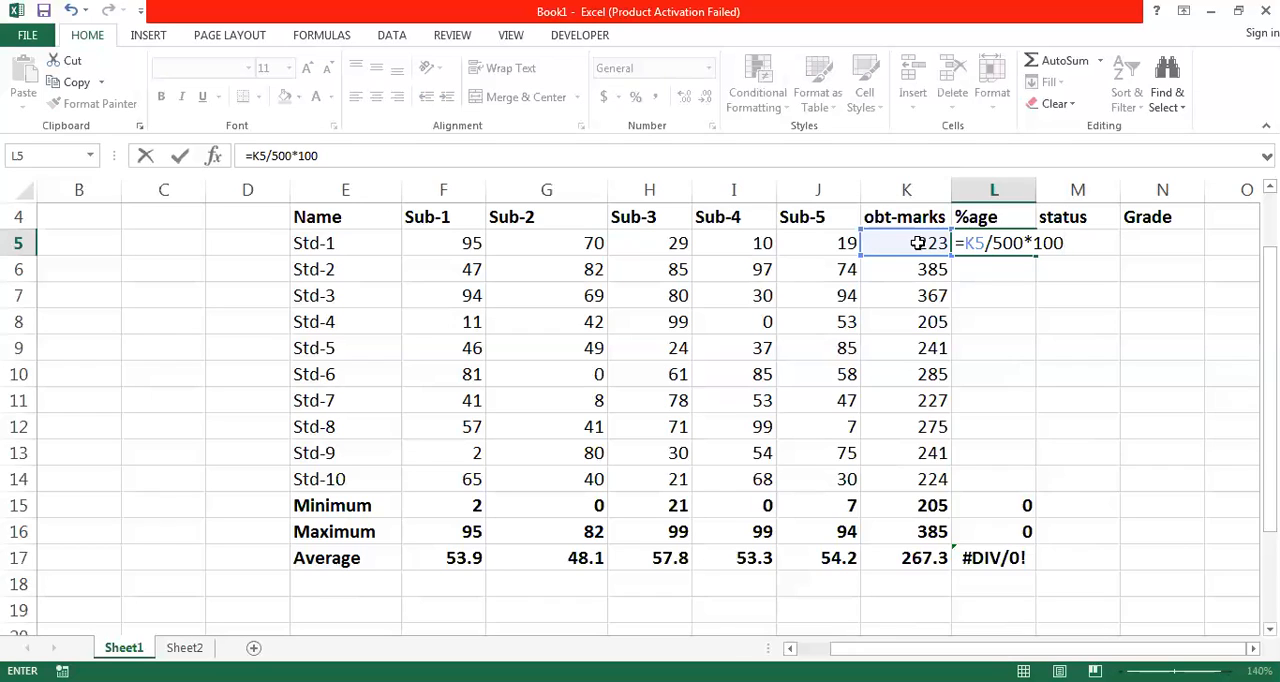
pyautogui.press('Return')
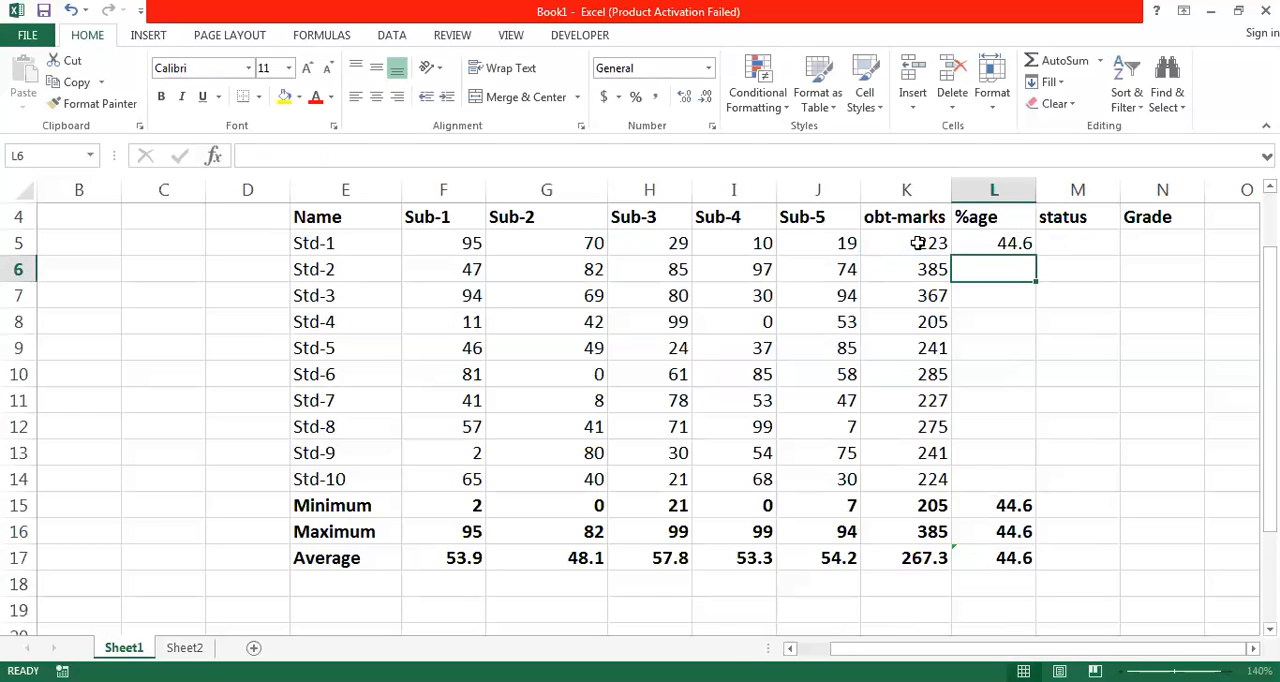
pyautogui.press('Up')
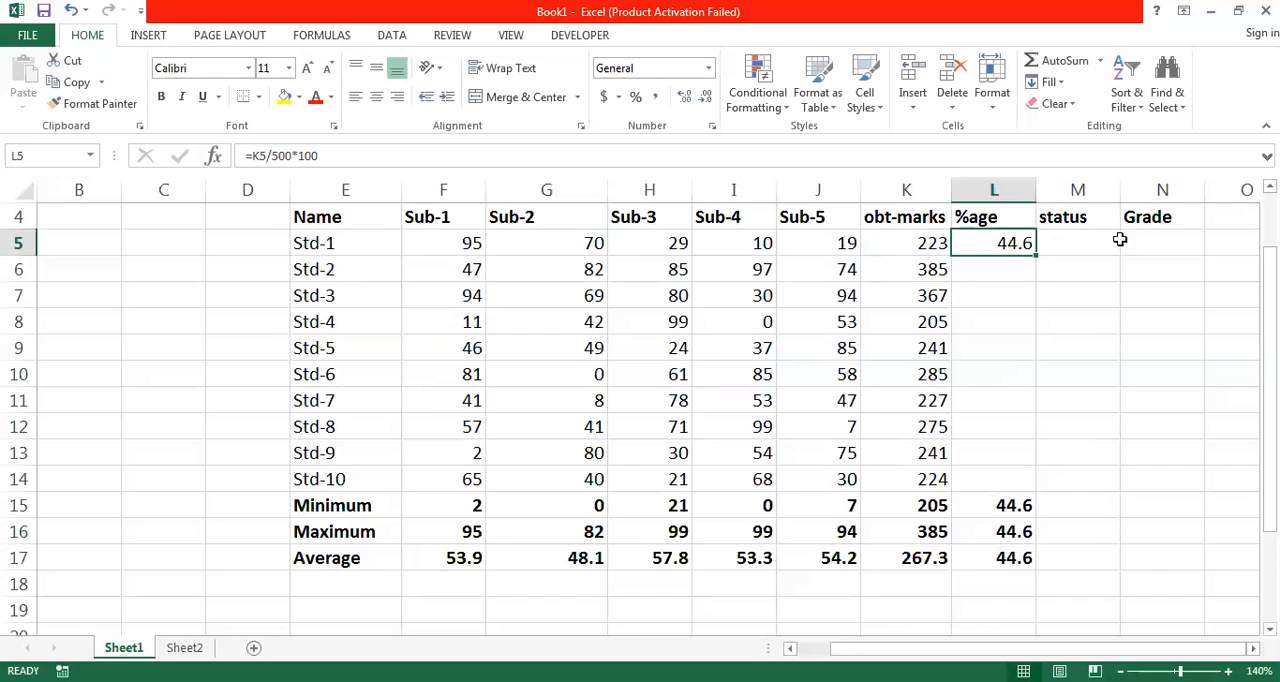
pyautogui.doubleClick(1035, 257)
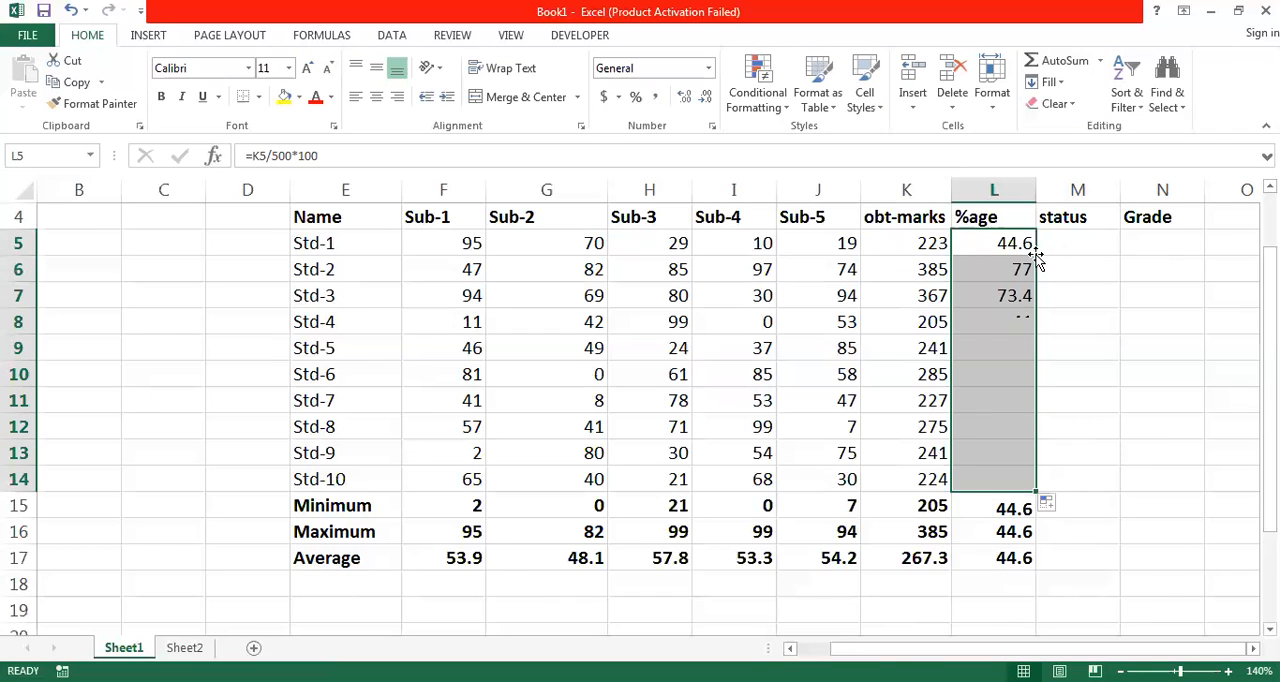
# - Fill the Minimum formula from K15 across to L15 and check the %age summary formulas in L15:L17
pyautogui.click(971, 508)
pyautogui.click(937, 507)
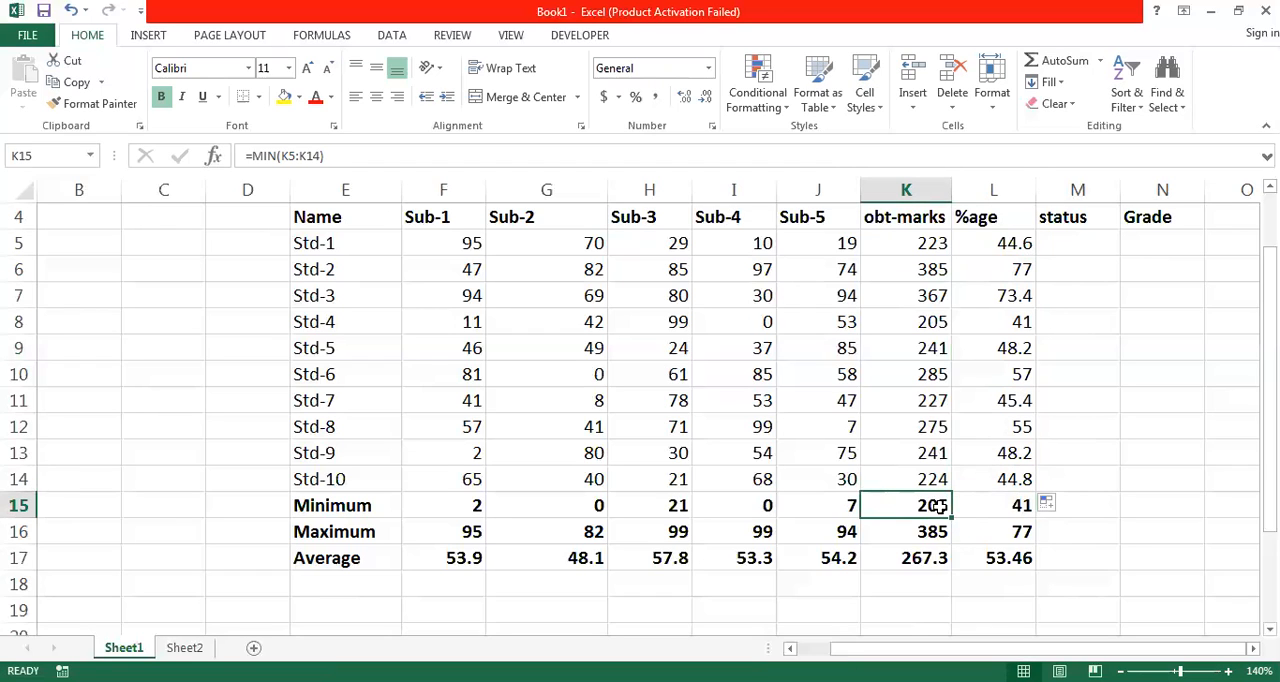
pyautogui.moveTo(950, 519); pyautogui.dragTo(1020, 512)
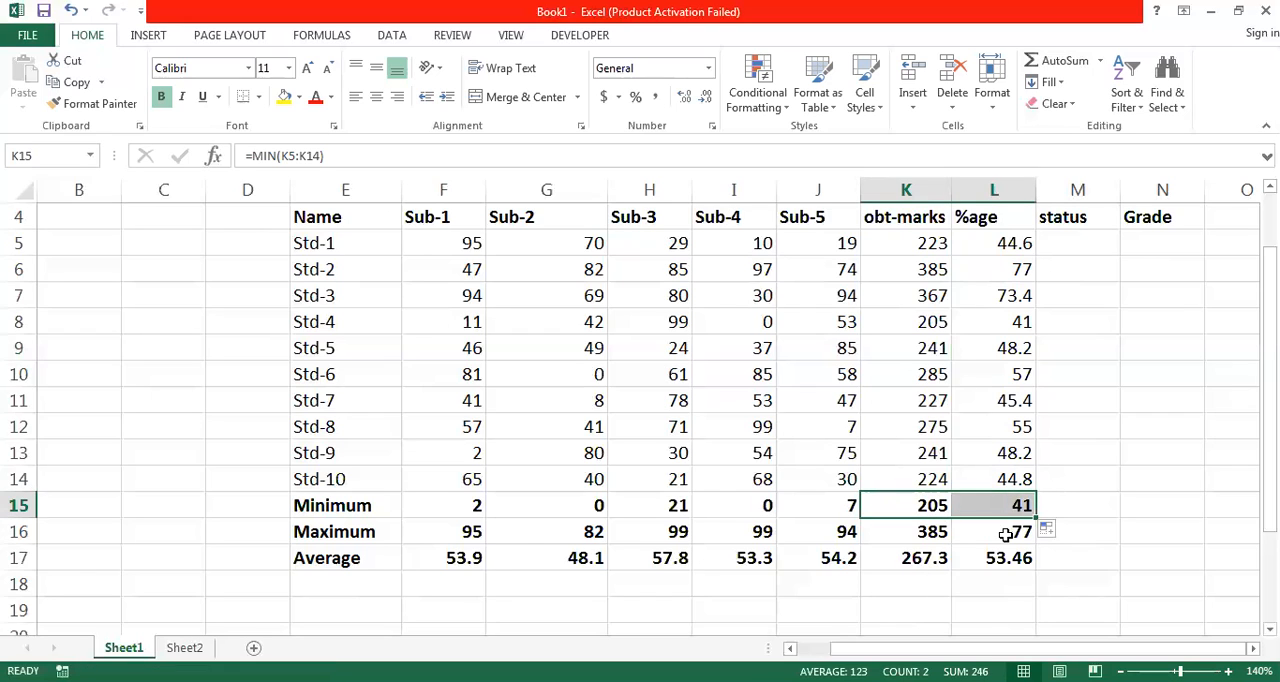
pyautogui.click(1005, 535)
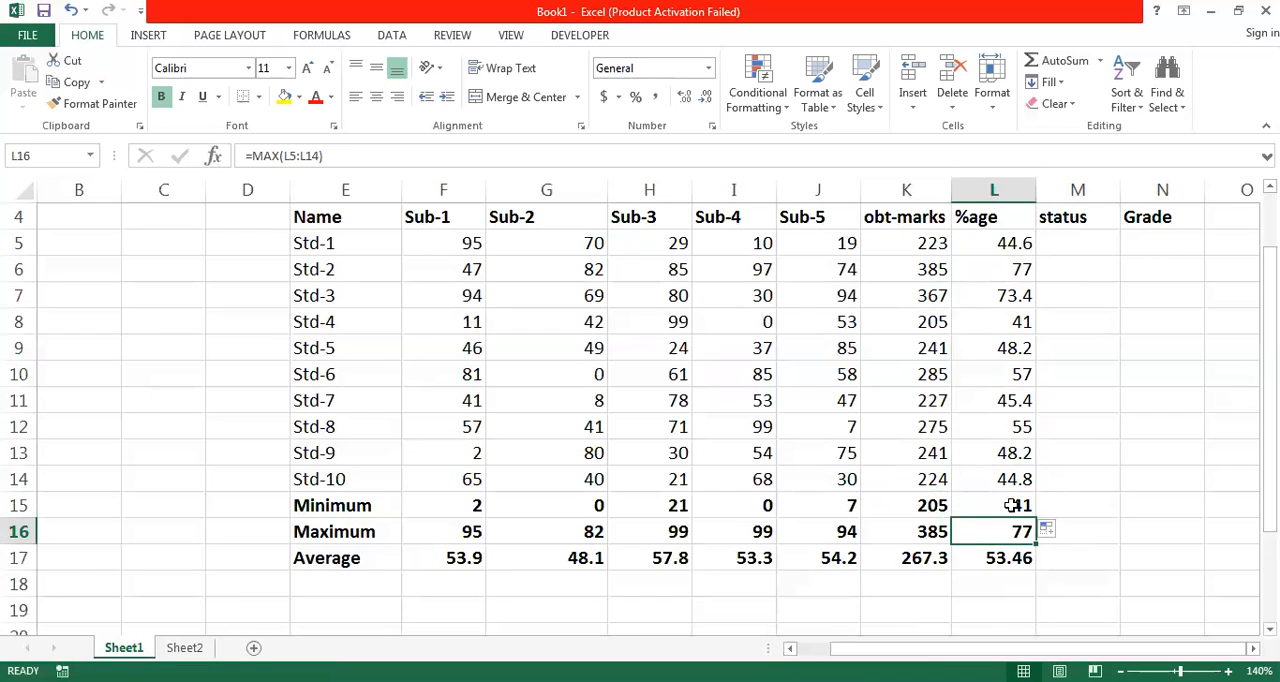
pyautogui.click(1011, 507)
pyautogui.click(1007, 534)
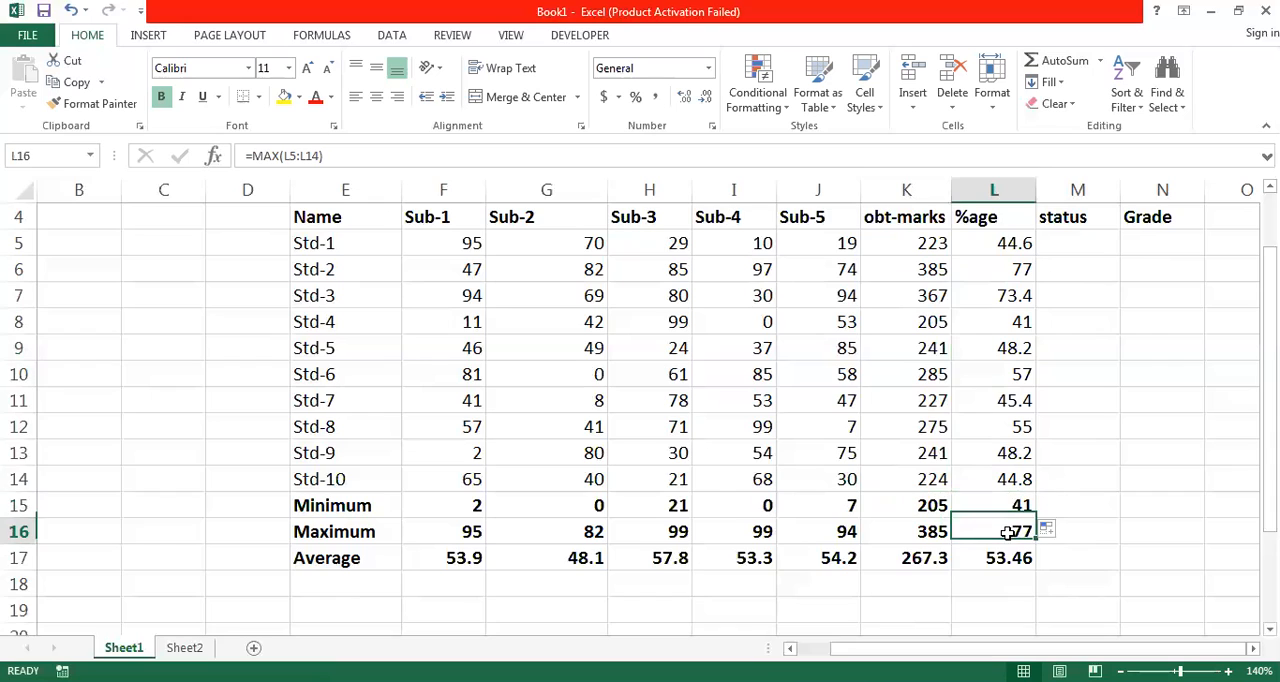
pyautogui.click(1003, 560)
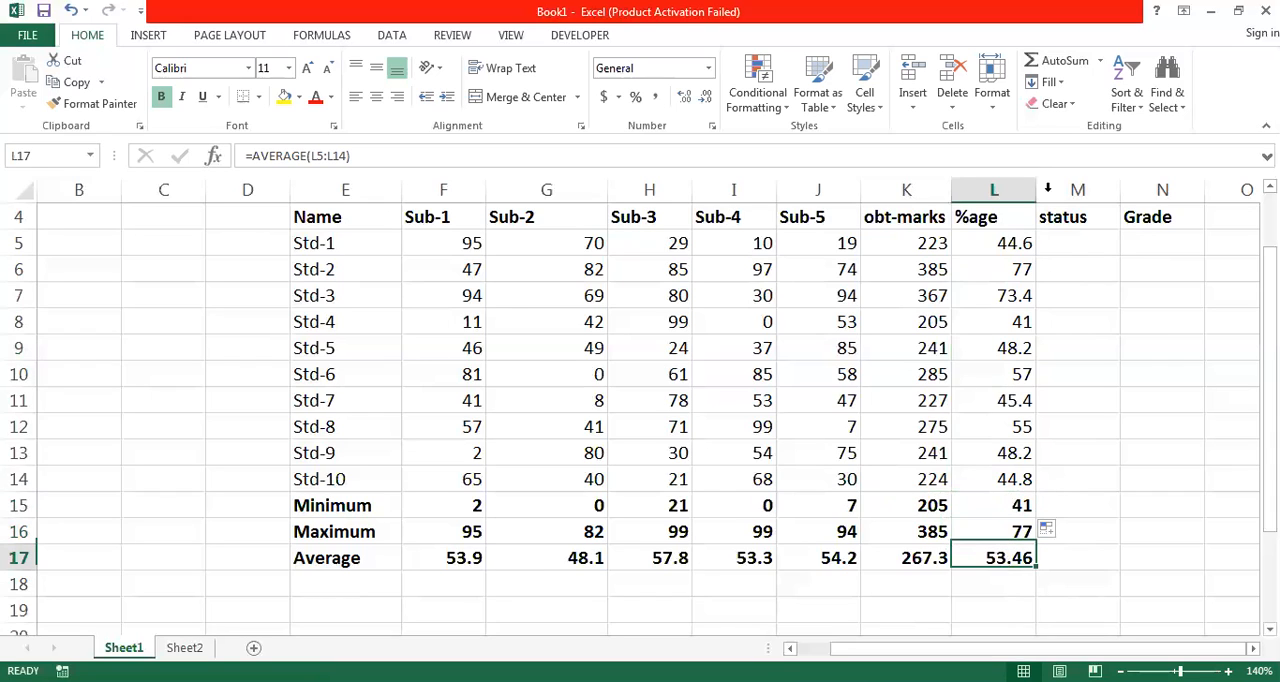
# - Change the Std-5 marks to 60 for Sub-2 in G9 and 69 for Sub-4 in I9
pyautogui.click(1067, 244)
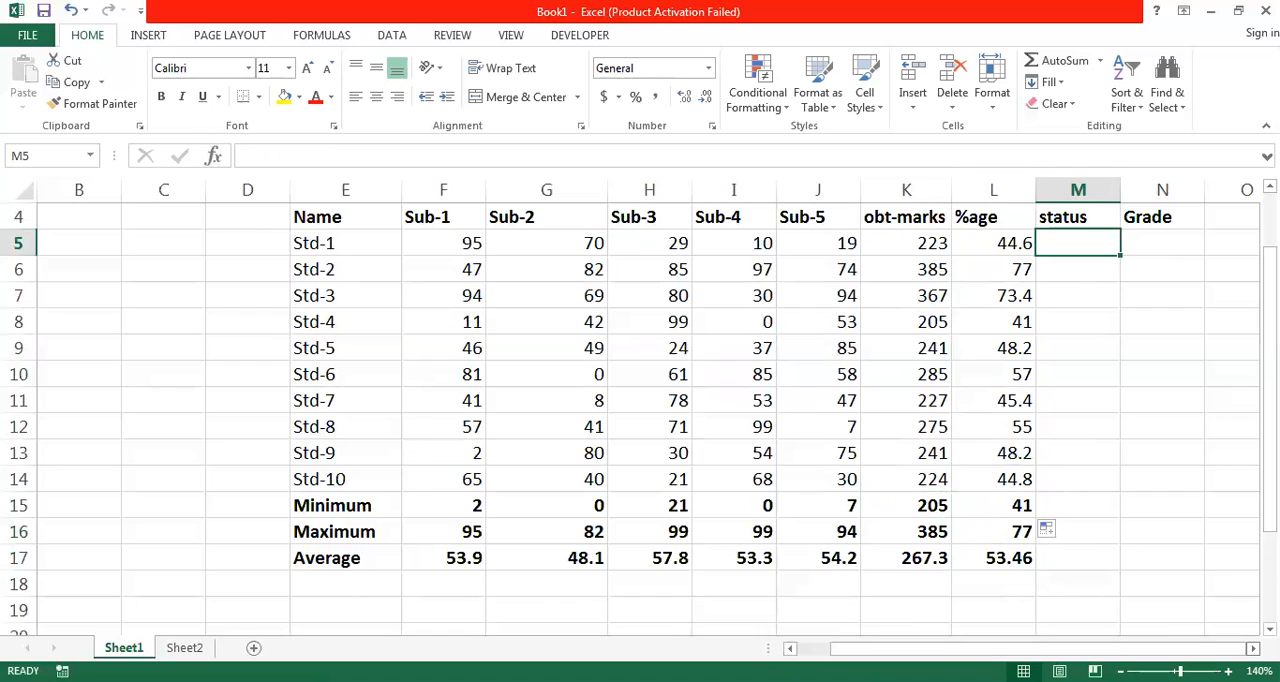
pyautogui.hscroll(1, 746, 414)
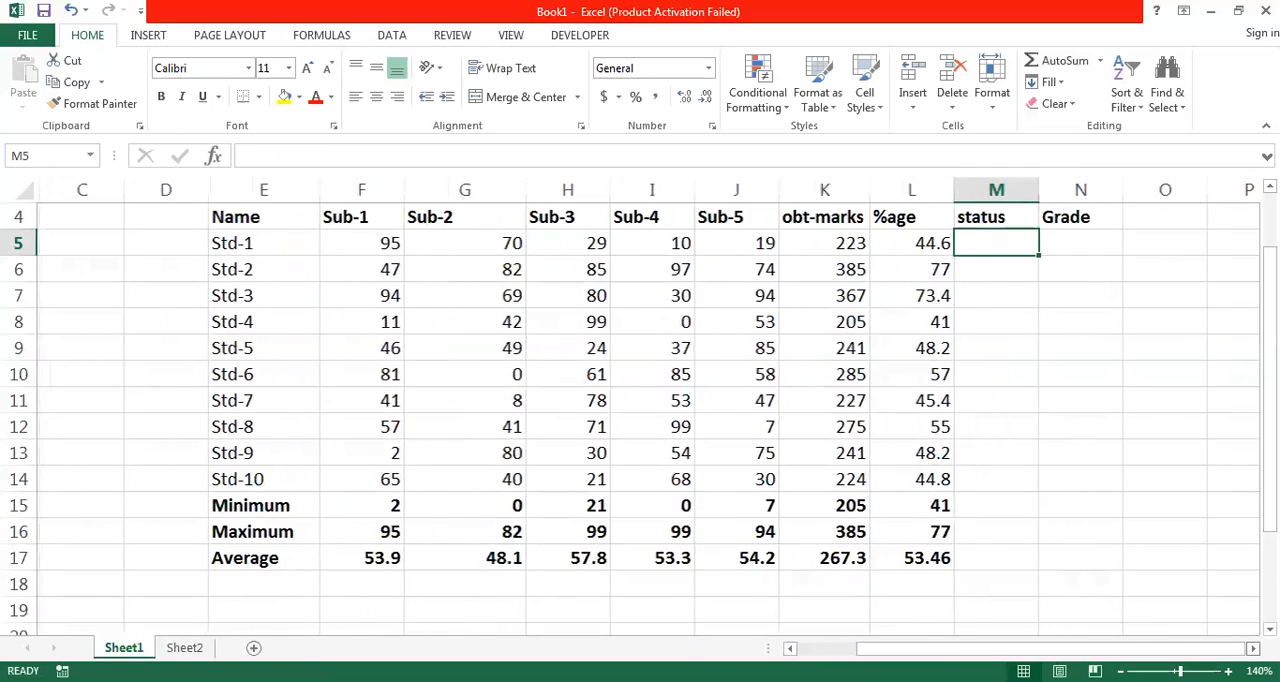
pyautogui.click(490, 349)
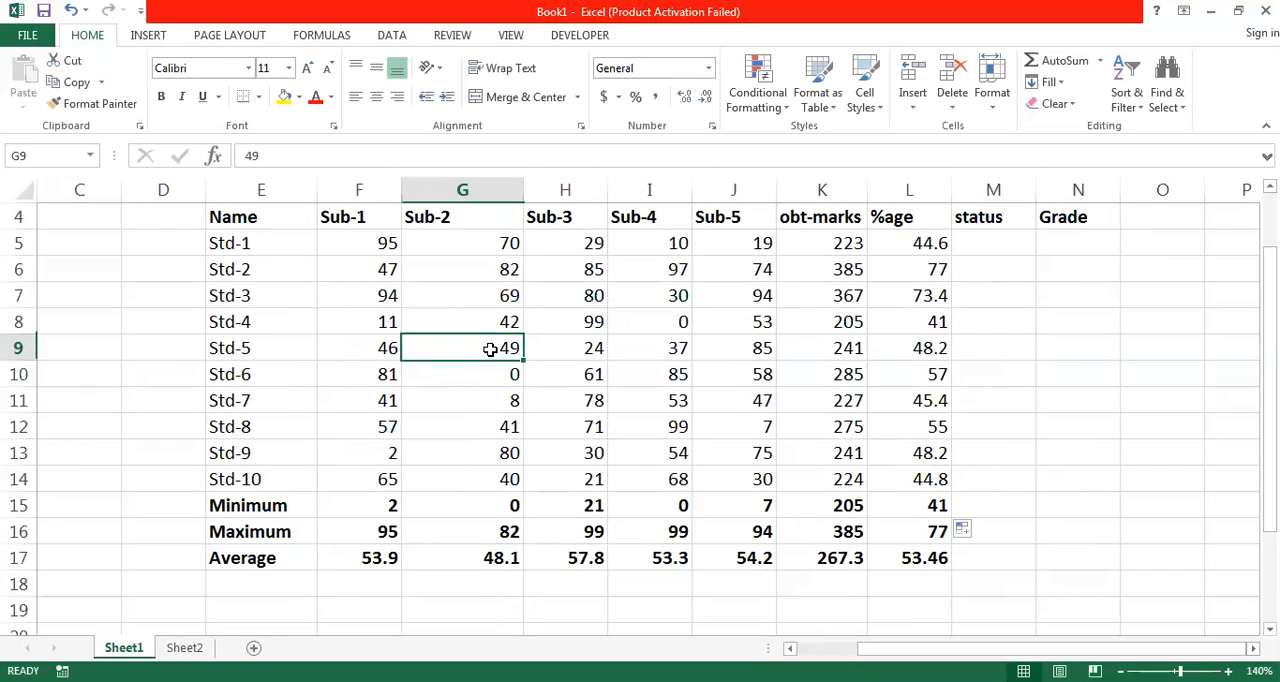
pyautogui.write('60')
pyautogui.press('Tab')
pyautogui.press('Tab')
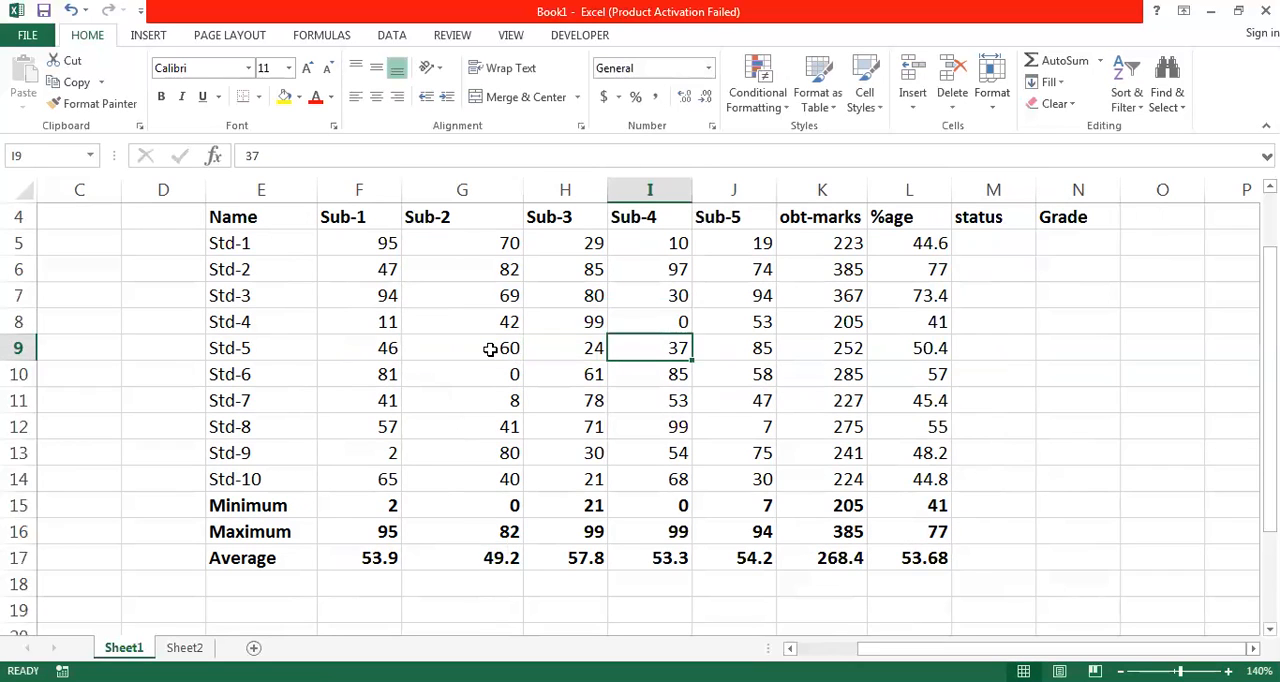
pyautogui.write('69')
pyautogui.press('Tab')
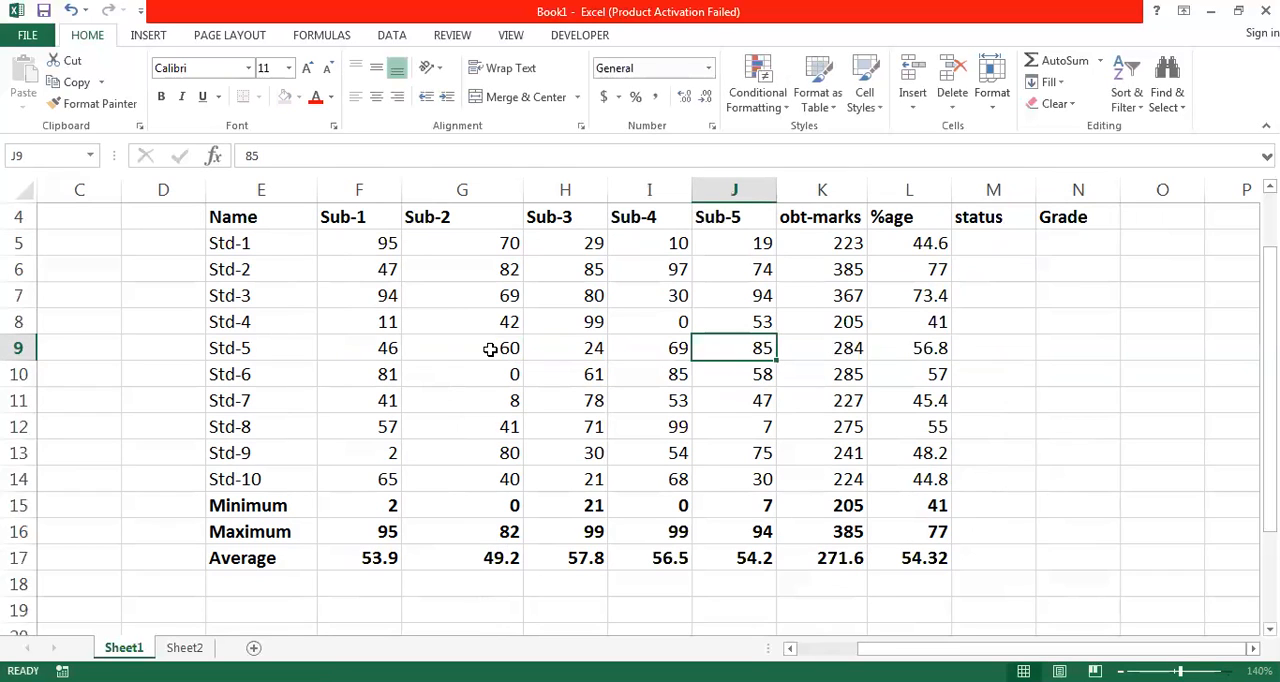
# - Set the Std-5 mark for Sub-3 in H9 to 69 and return to the first status cell, M5
pyautogui.press('Left')
pyautogui.press('Left')
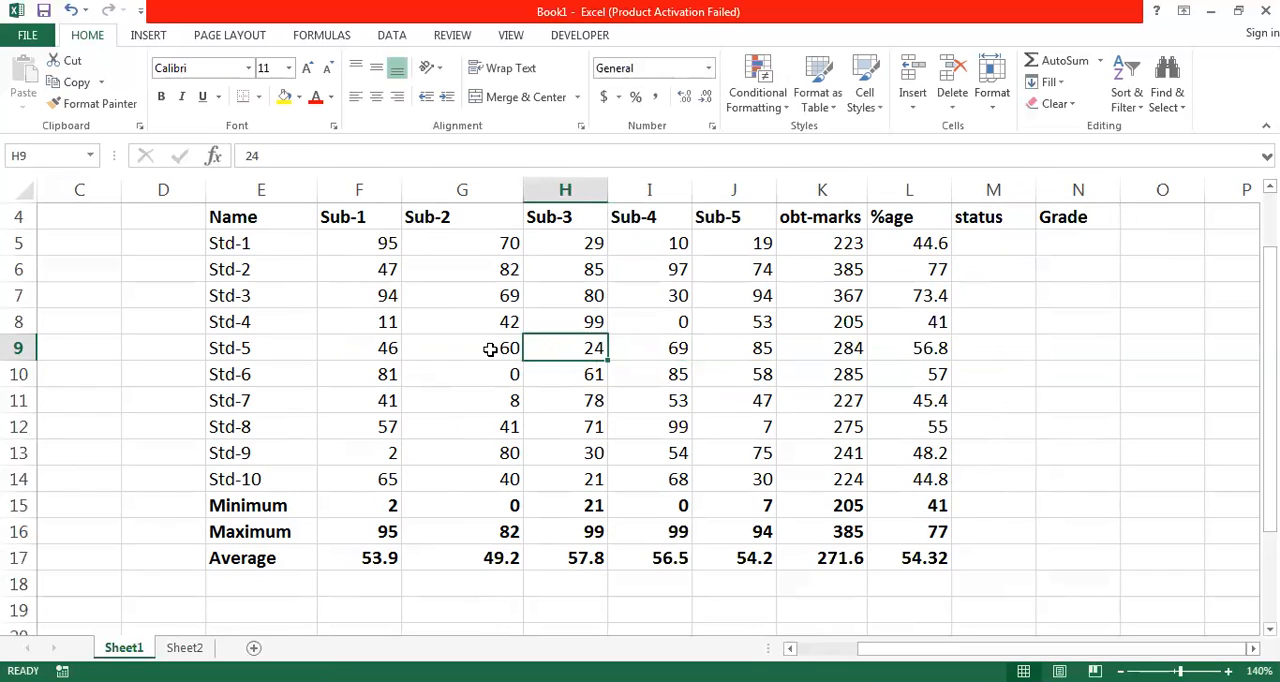
pyautogui.write('69')
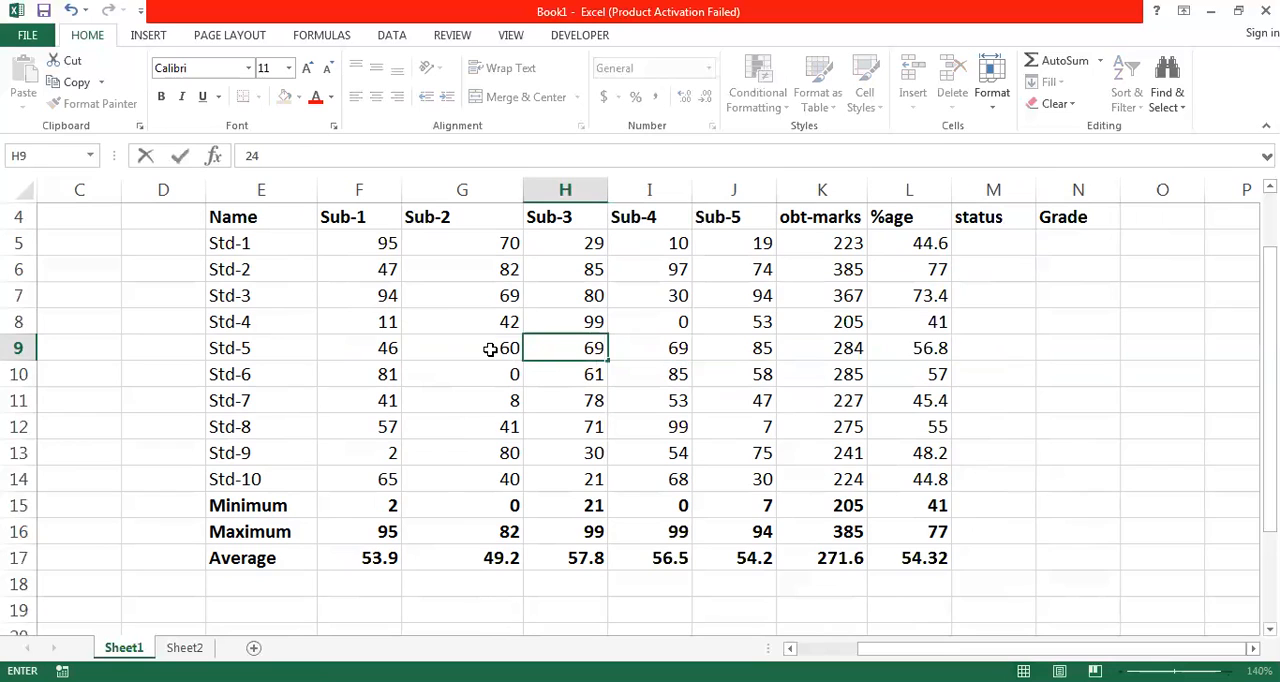
pyautogui.press('Tab')
pyautogui.press('Right')
pyautogui.press('Right')
pyautogui.press('Right')
pyautogui.press('Right')
pyautogui.press('Up')
pyautogui.press('Up')
pyautogui.press('Up')
pyautogui.press('Up')
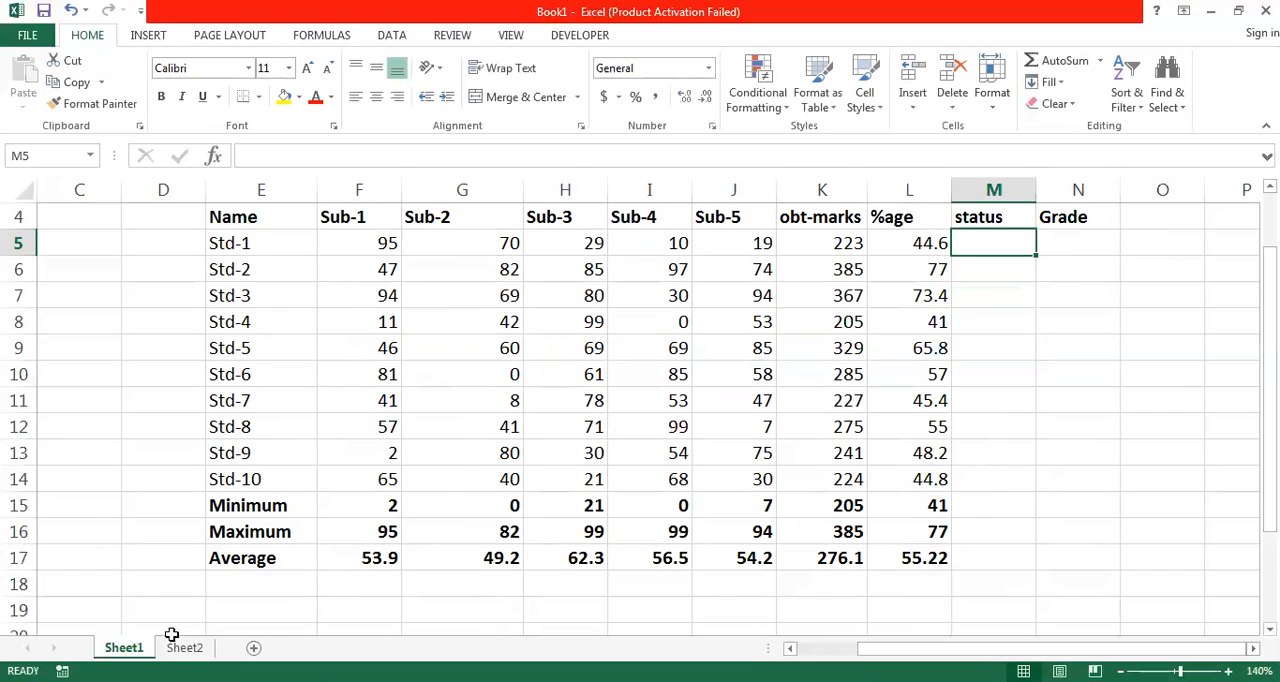
# - Enter the label Passing in F19 and the passing threshold 60% in G19
pyautogui.click(344, 610)
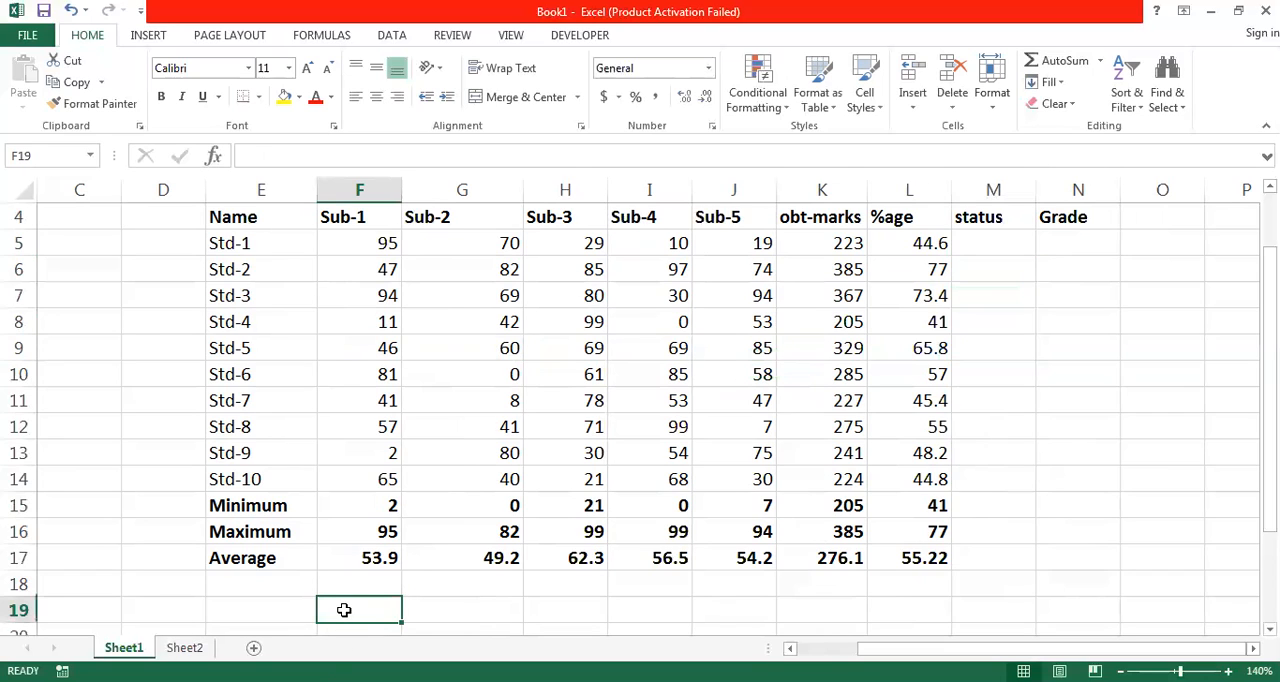
pyautogui.write('Passing')
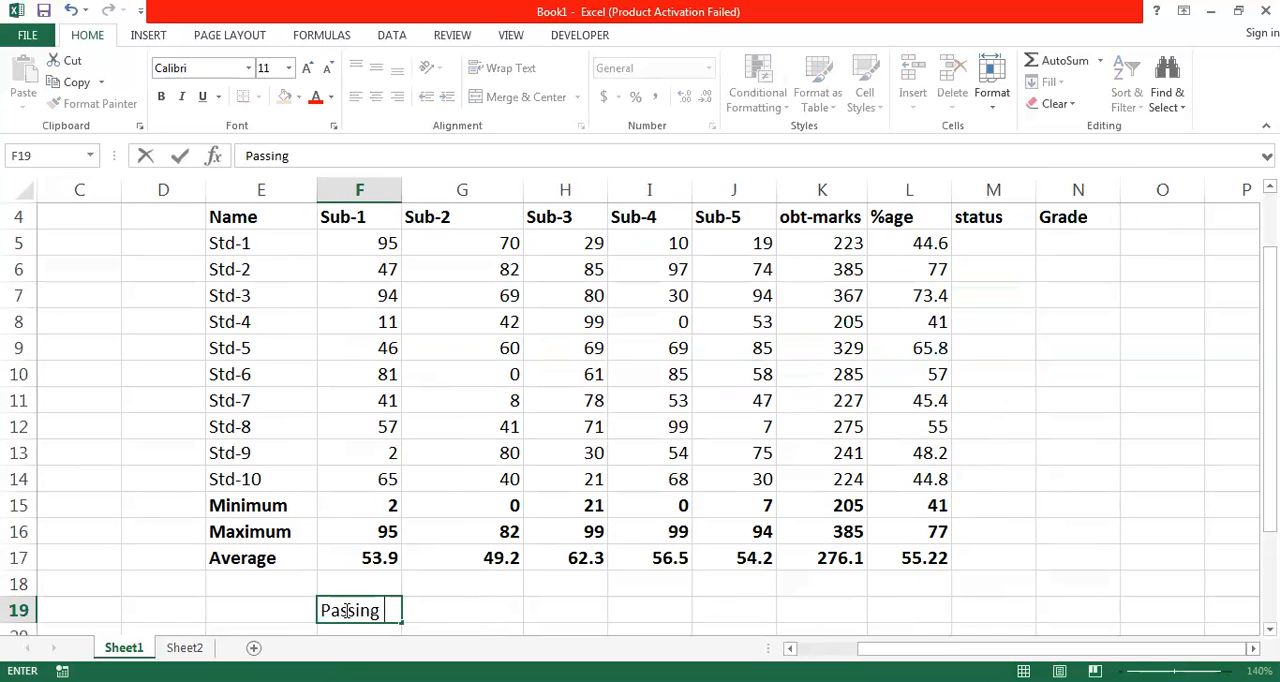
pyautogui.click(456, 613)
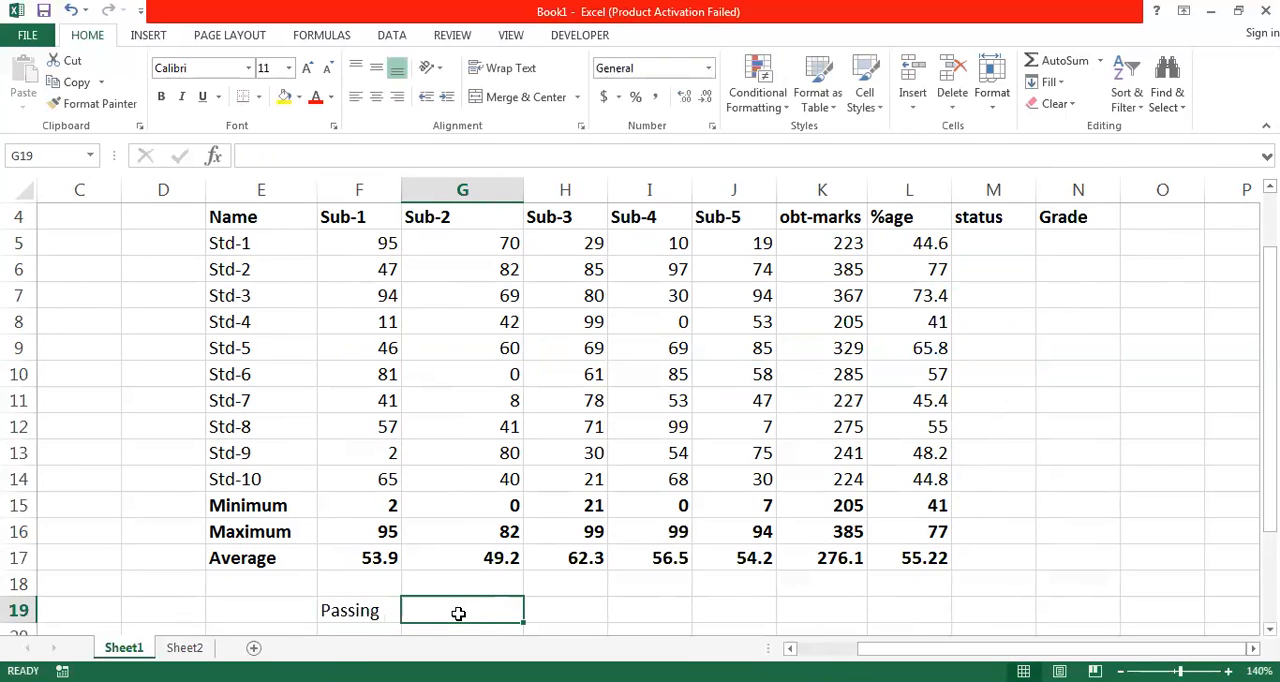
pyautogui.write('60')
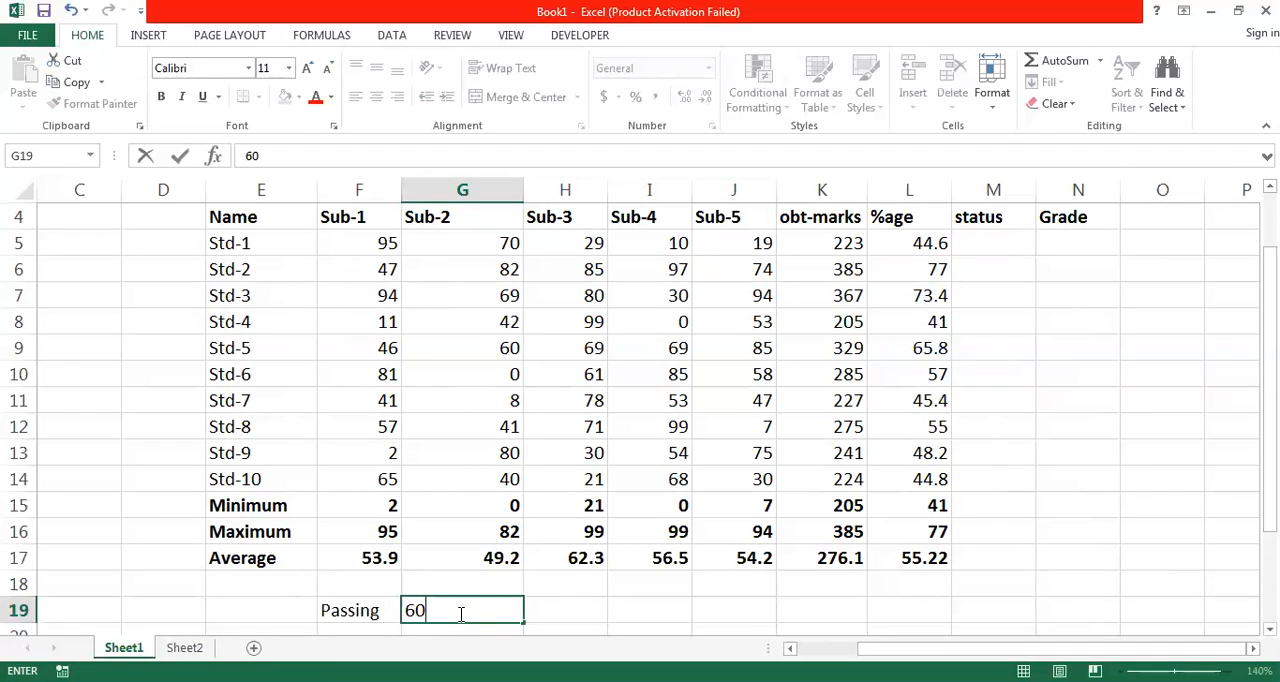
pyautogui.write('%')
pyautogui.press('Tab')
# - Make the passing label and its percentage in F19:G19 bold
pyautogui.press('Left')
pyautogui.press('Left')
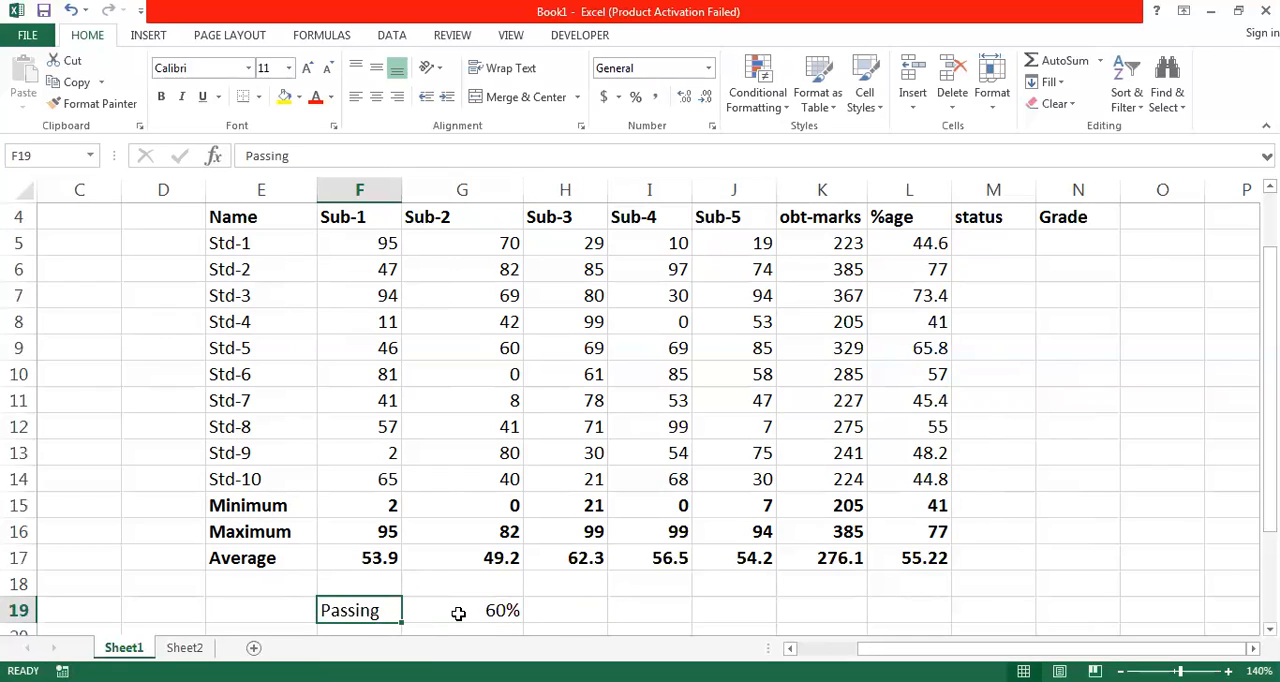
pyautogui.keyDown('shift'); pyautogui.click(458, 613); pyautogui.keyUp('shift')
pyautogui.hotkey('ctrl', 'b')
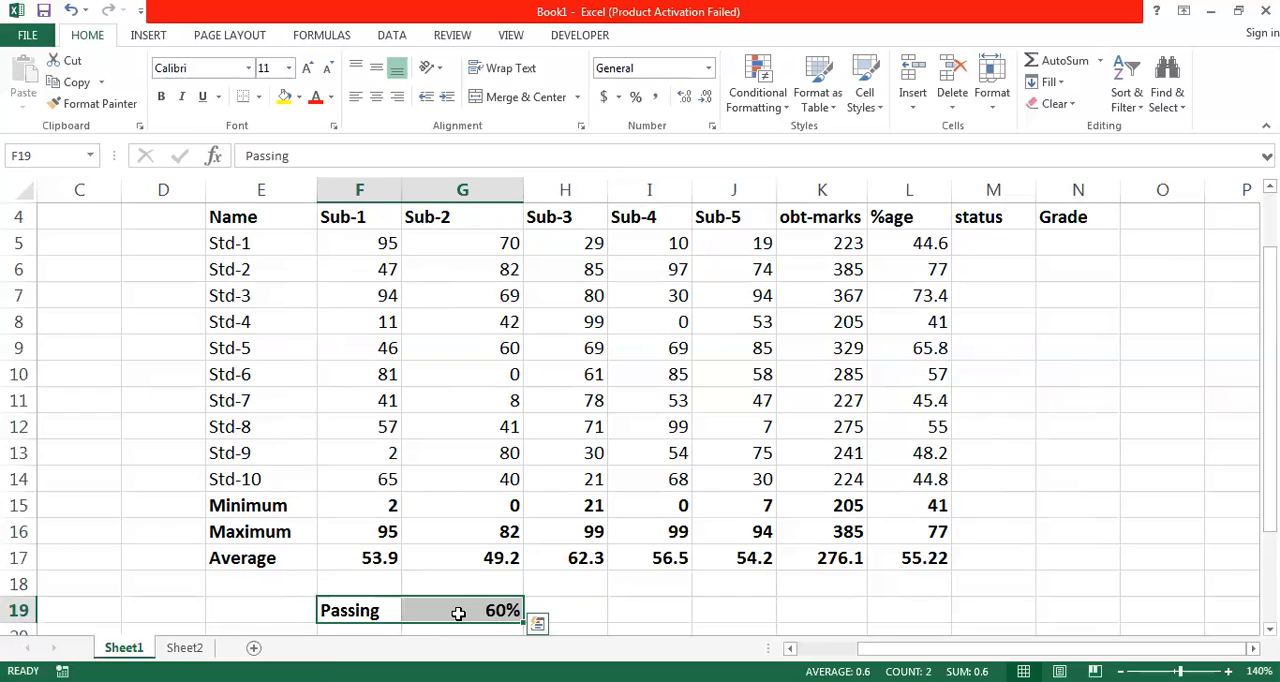
pyautogui.press('Right')
pyautogui.press('Right')
pyautogui.press('Left')
pyautogui.press('Left')
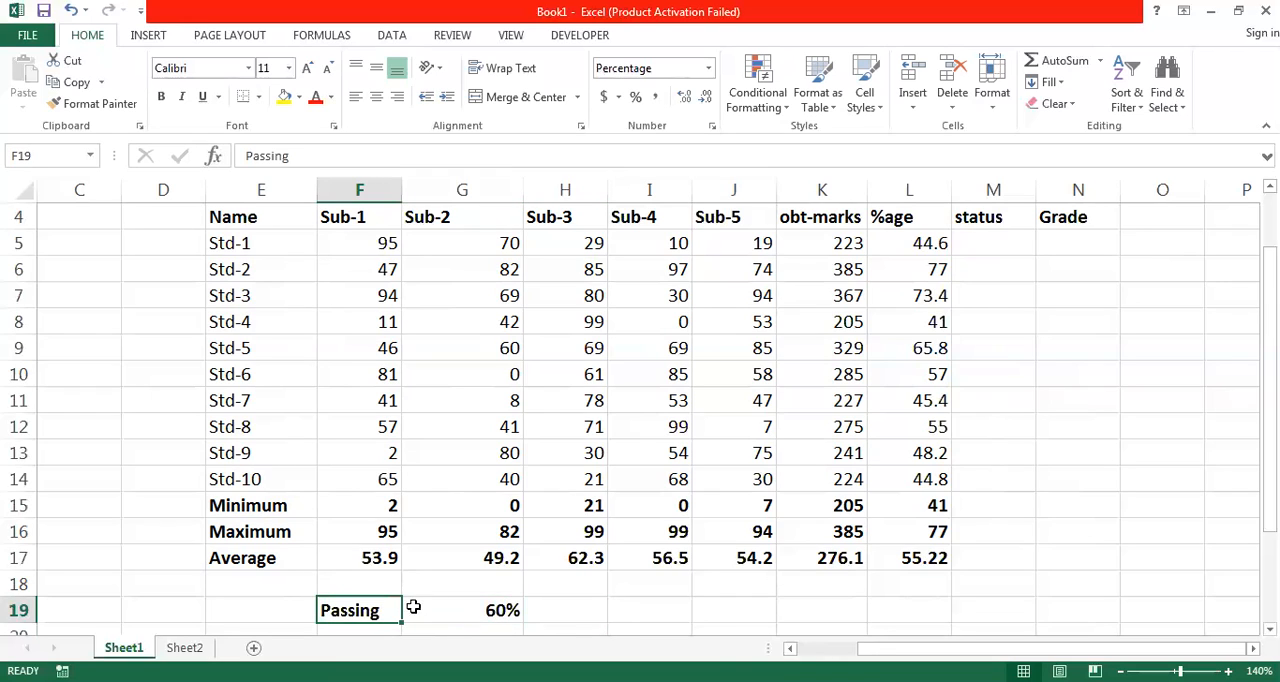
# - Start an IF formula in M5 that tests whether the Std-1 percentage meets the threshold, L5>=60
pyautogui.click(999, 243)
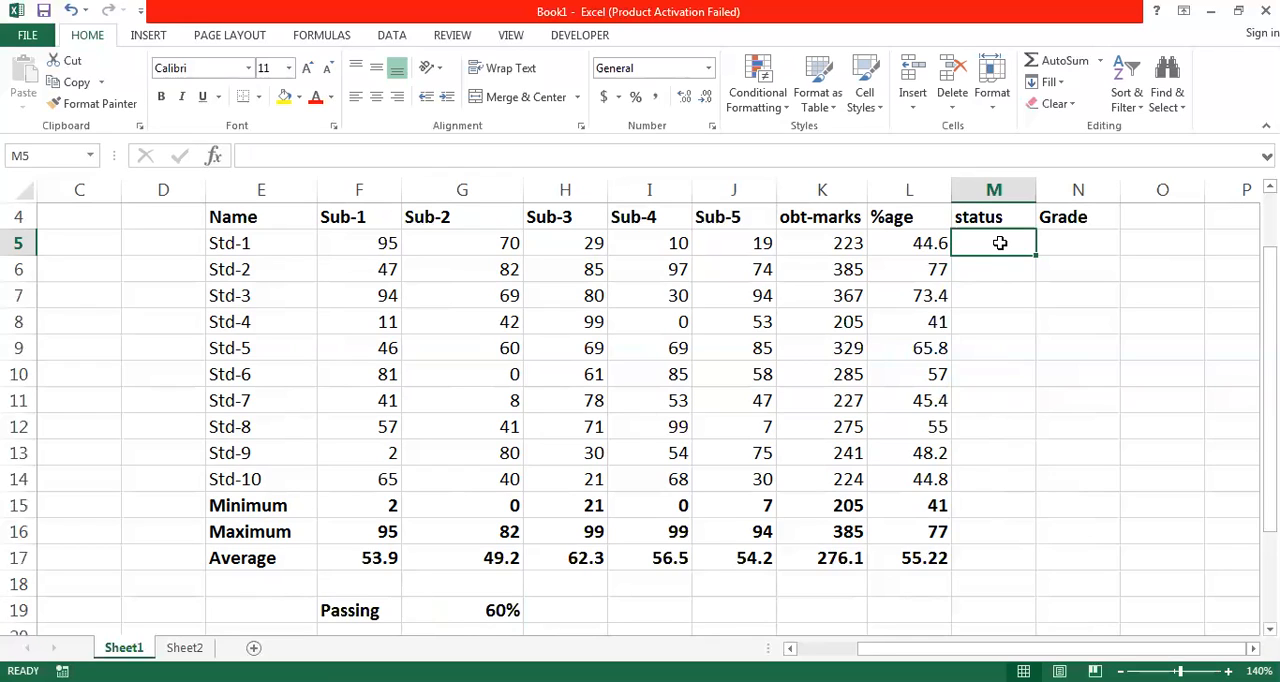
pyautogui.doubleClick(999, 243)
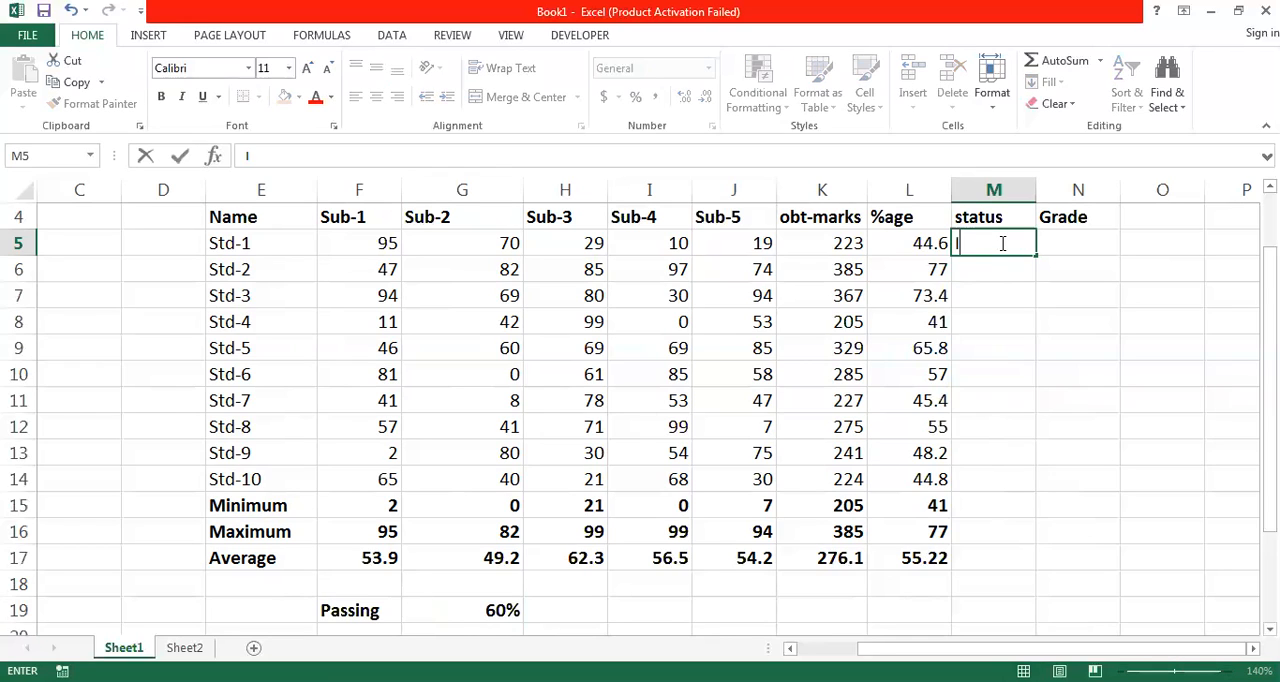
pyautogui.write('If')
pyautogui.press('BackSpace')
pyautogui.press('BackSpace')
pyautogui.write('=')
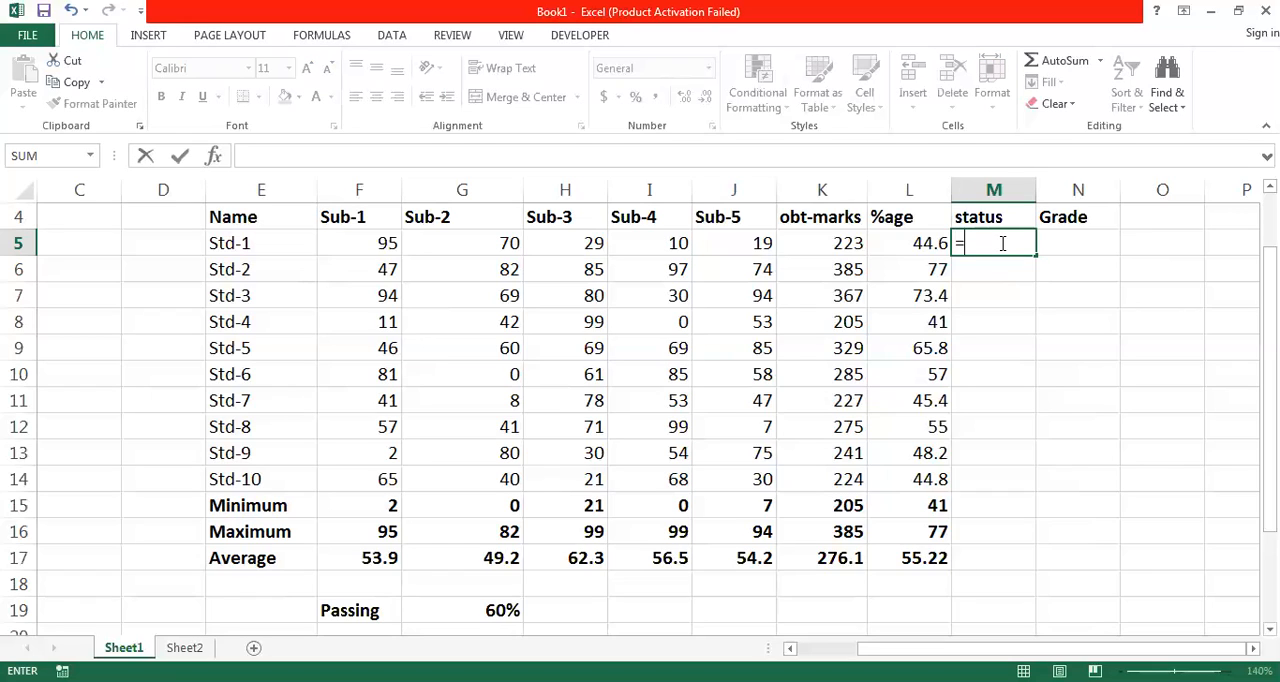
pyautogui.write('if')
pyautogui.press('Tab')
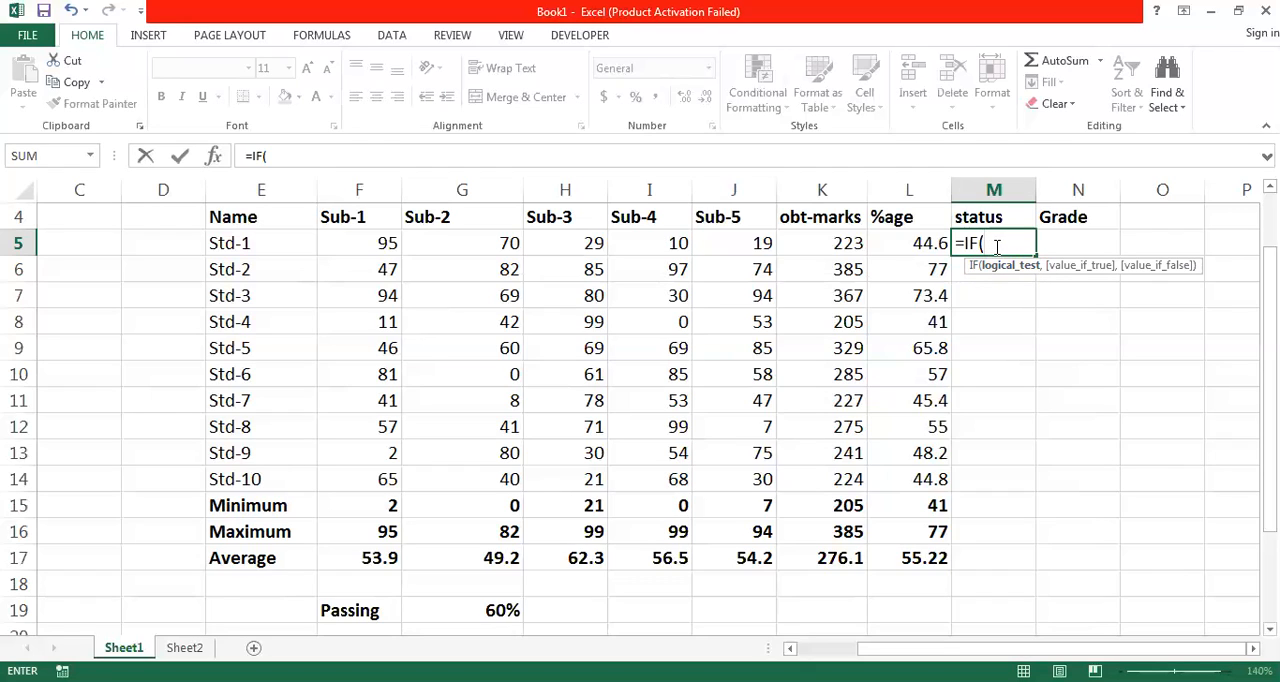
pyautogui.click(922, 242)
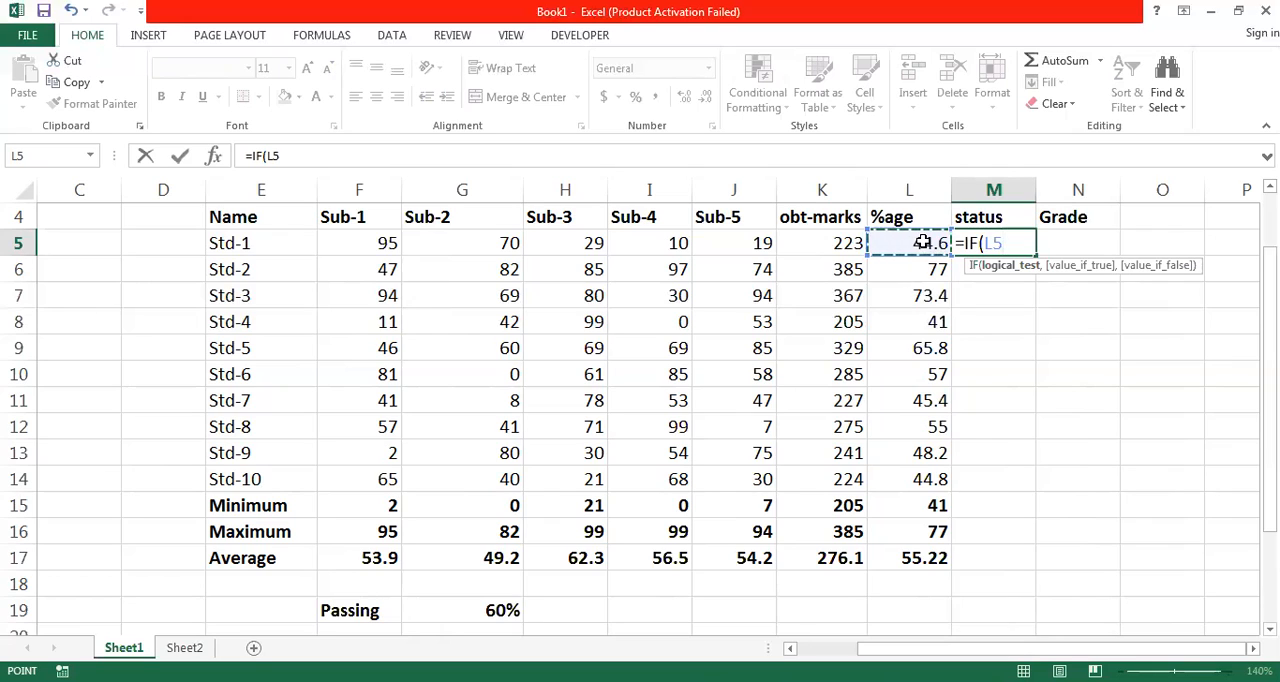
pyautogui.write('>')
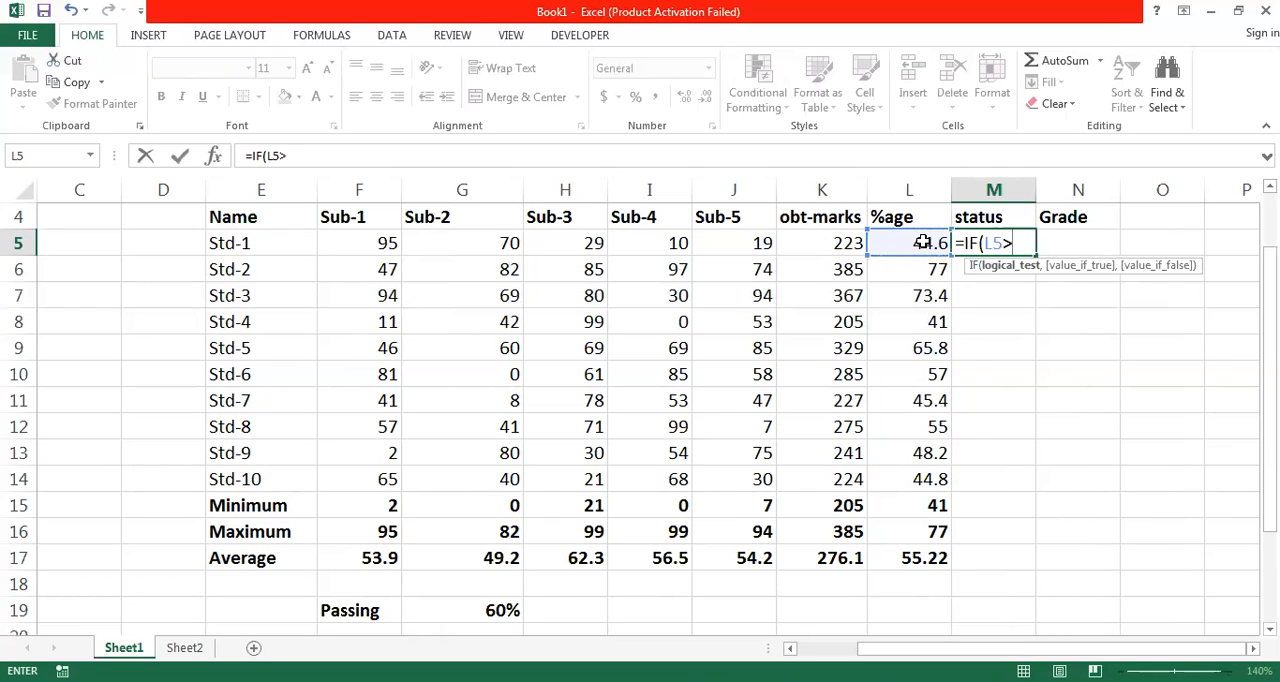
pyautogui.write('=60')
pyautogui.write(',"')
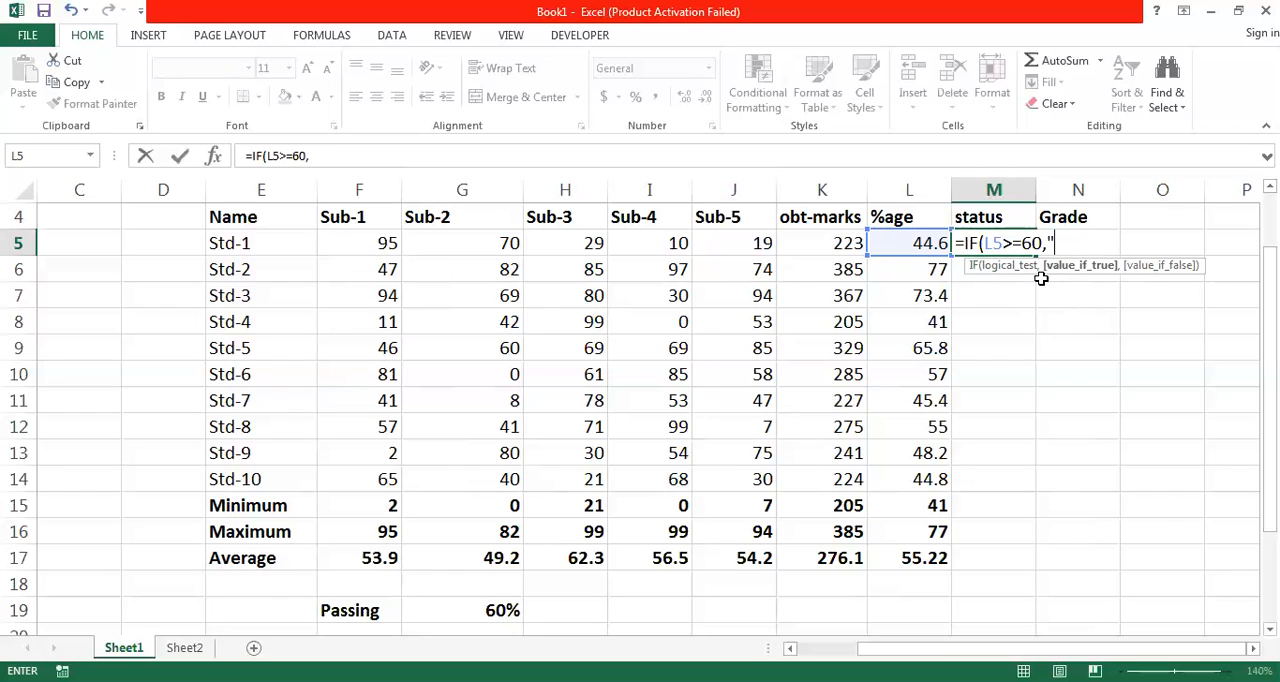
pyautogui.write('p')
# - Complete the M5 formula as =IF(L5>=60,"PASS","FAIL") and fill it down to M16
pyautogui.press('BackSpace')
pyautogui.write('PASS"')
pyautogui.write(',')
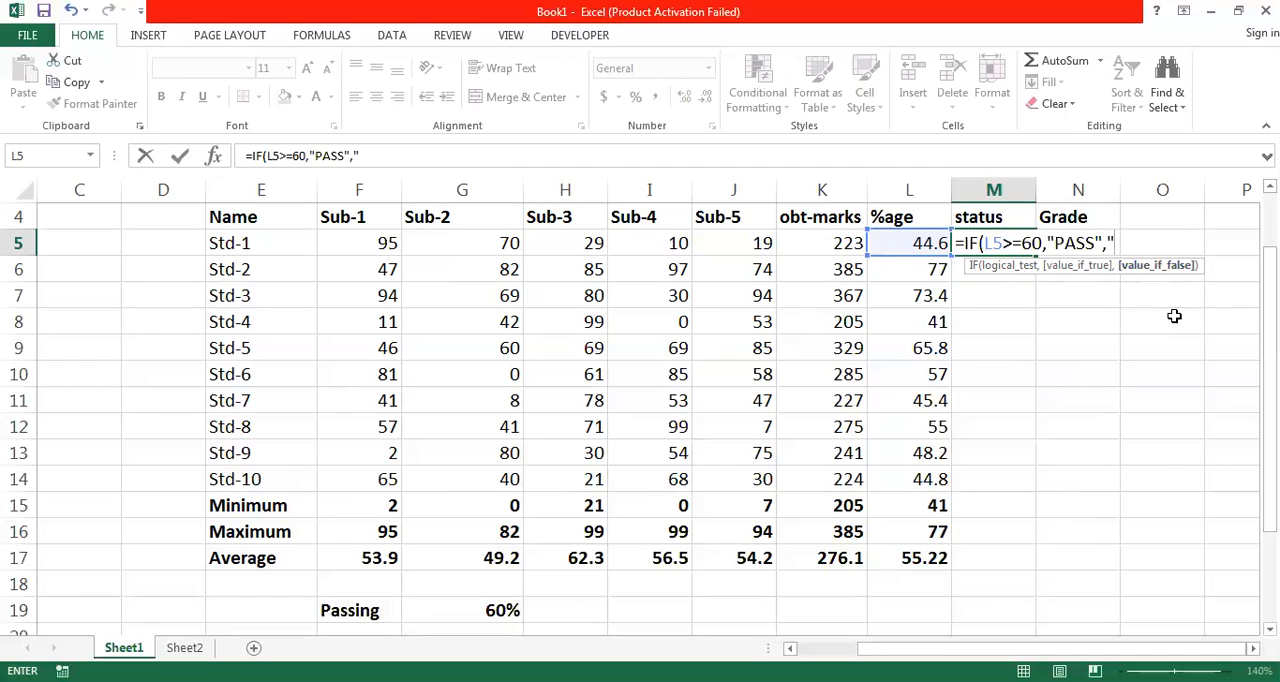
pyautogui.write('FAIL"')
pyautogui.write(')')
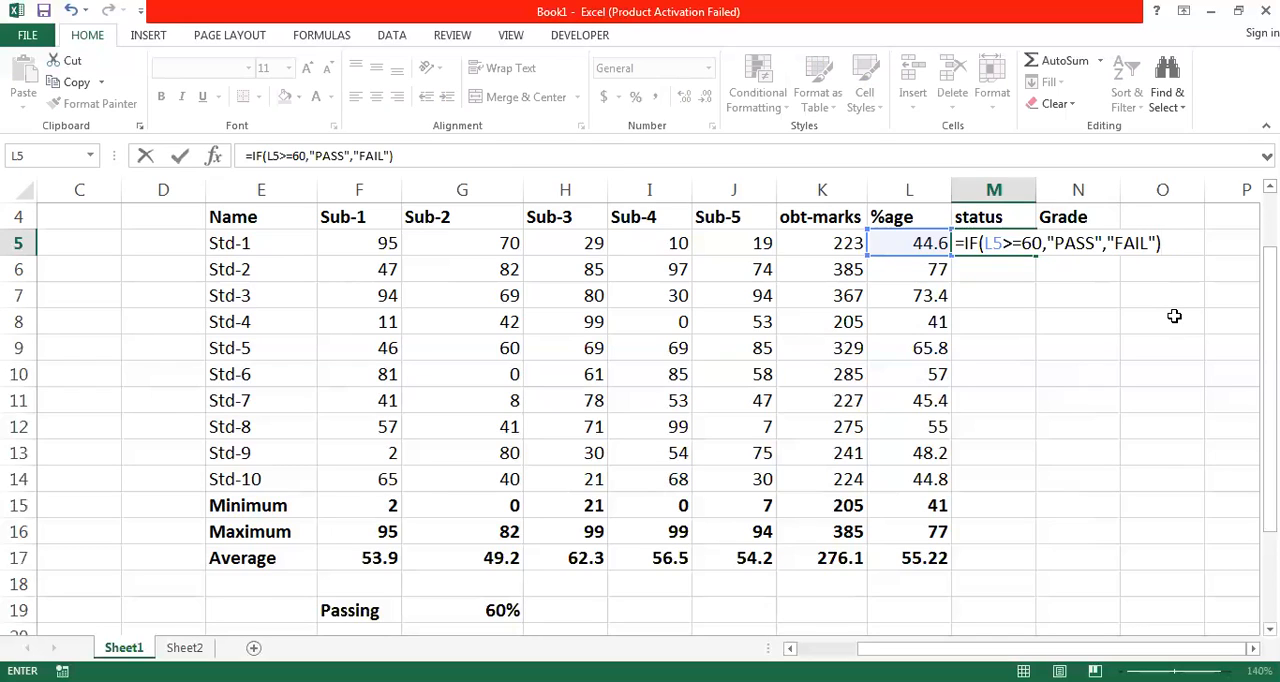
pyautogui.press('Return')
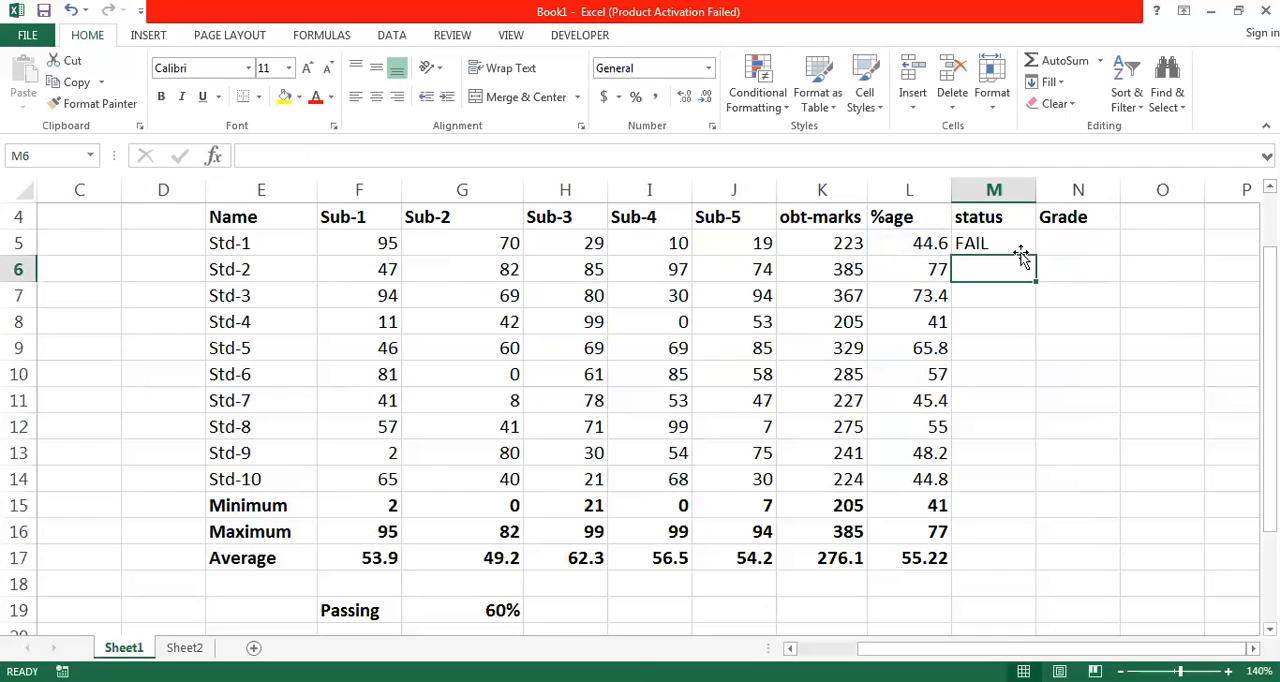
pyautogui.click(1003, 240)
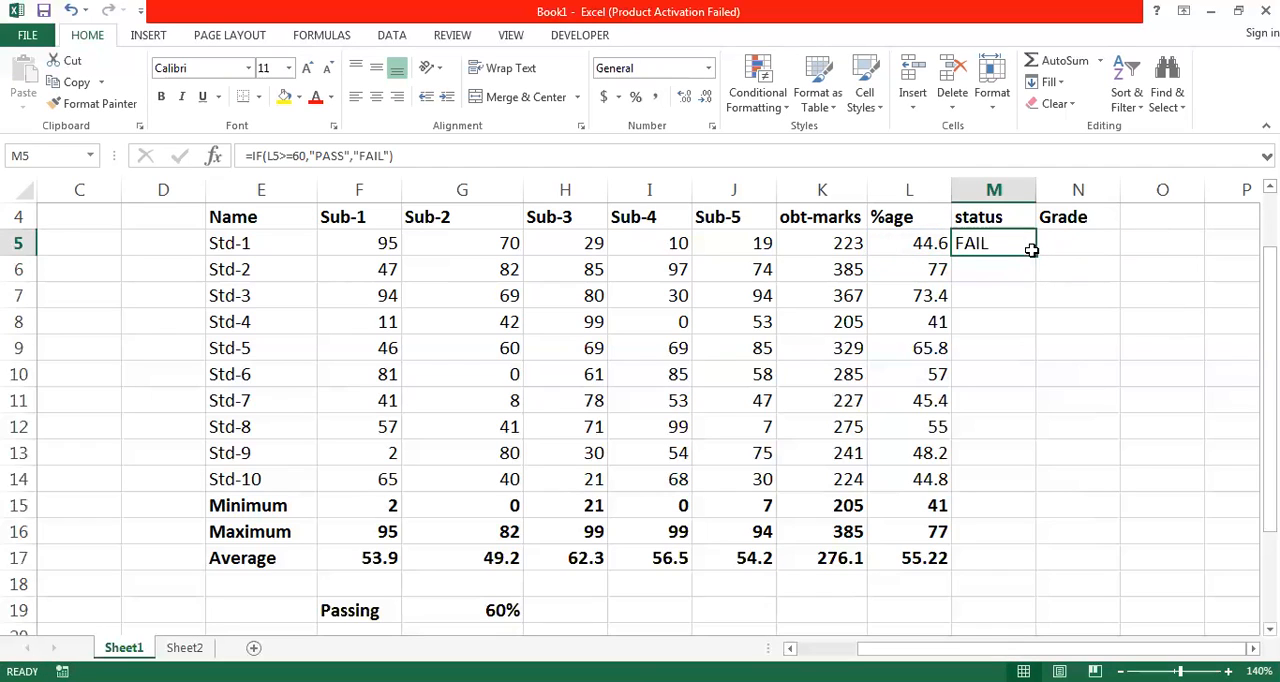
pyautogui.moveTo(1036, 256); pyautogui.dragTo(1036, 537)
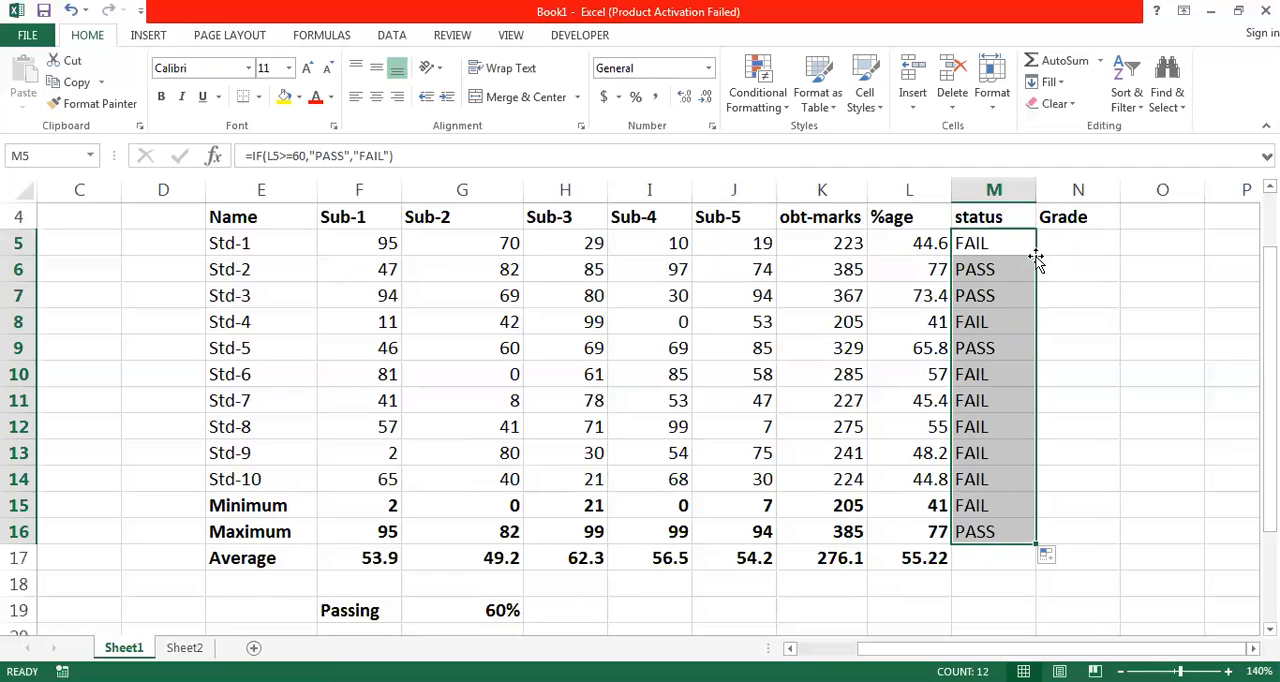
# - Review the condition and the true and false values of the IF formula in M5
pyautogui.click(1001, 246)
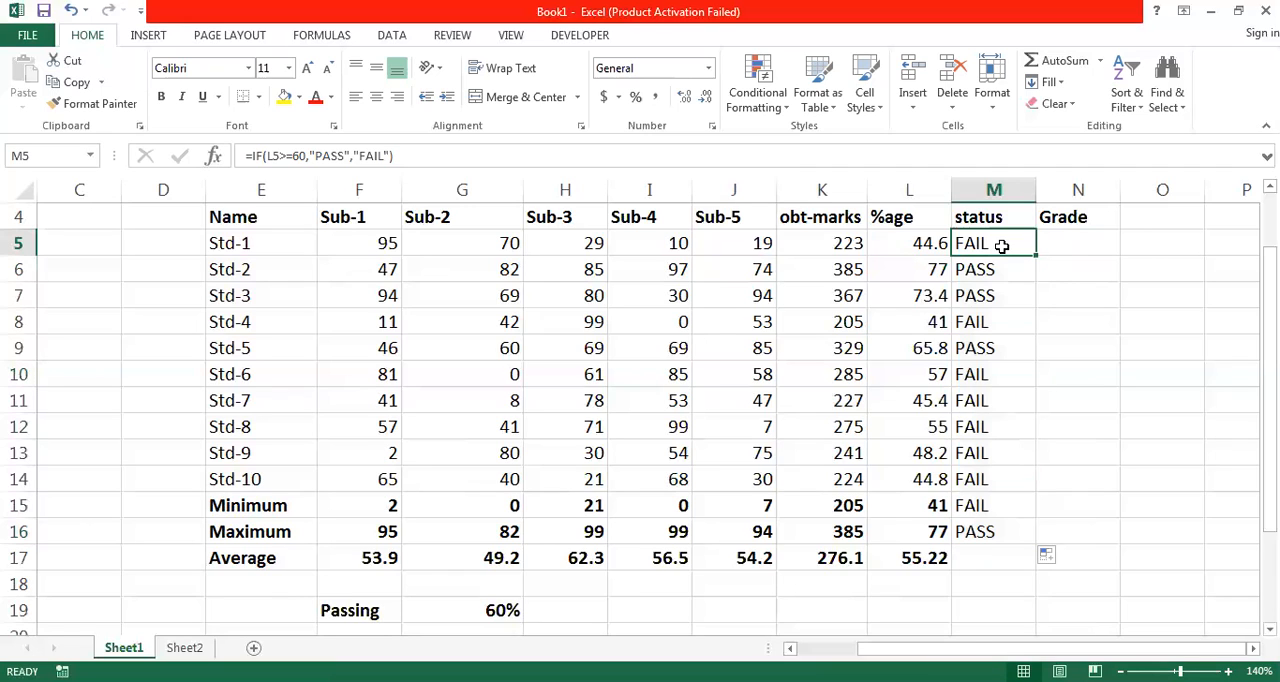
pyautogui.doubleClick(1001, 246)
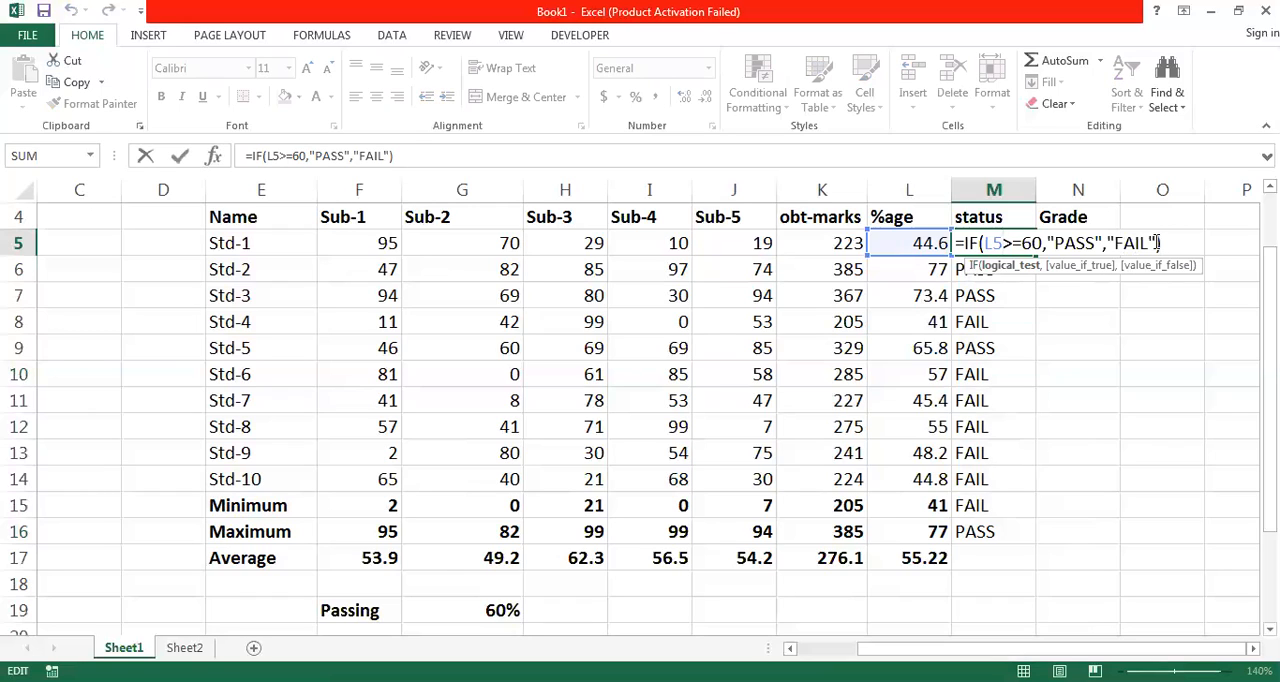
pyautogui.moveTo(1157, 243); pyautogui.dragTo(1055, 243)
pyautogui.click(1055, 243)
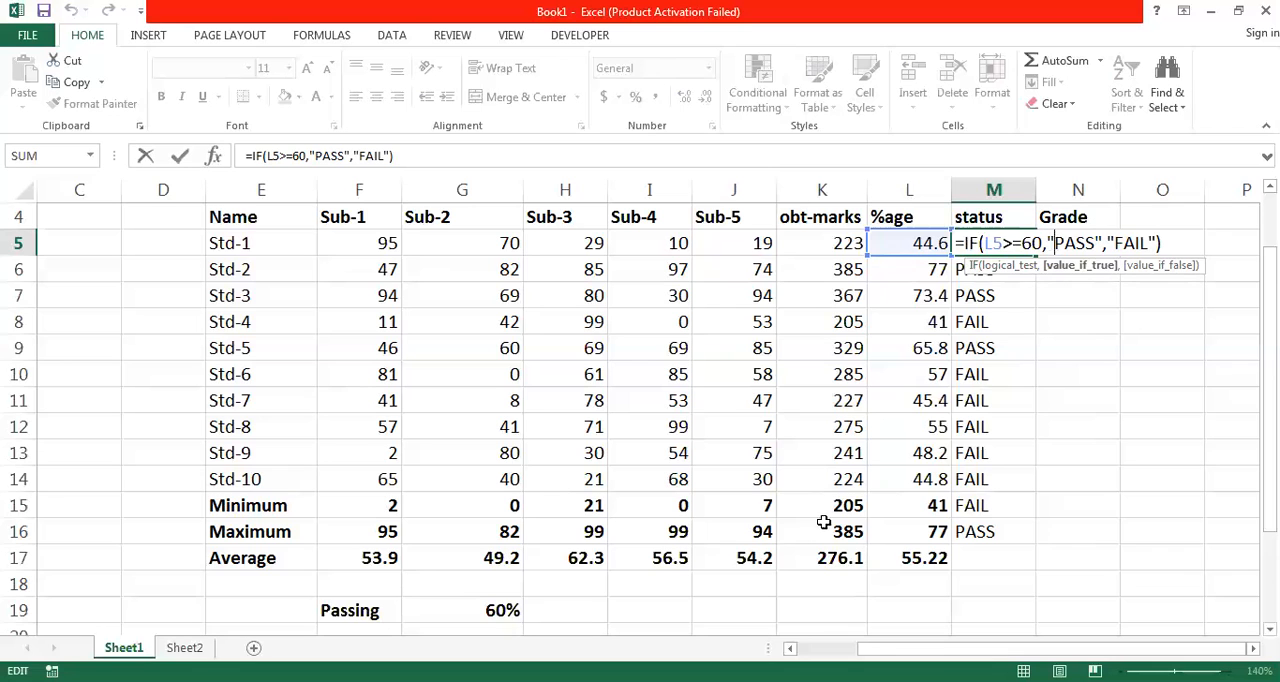
pyautogui.click(812, 598)
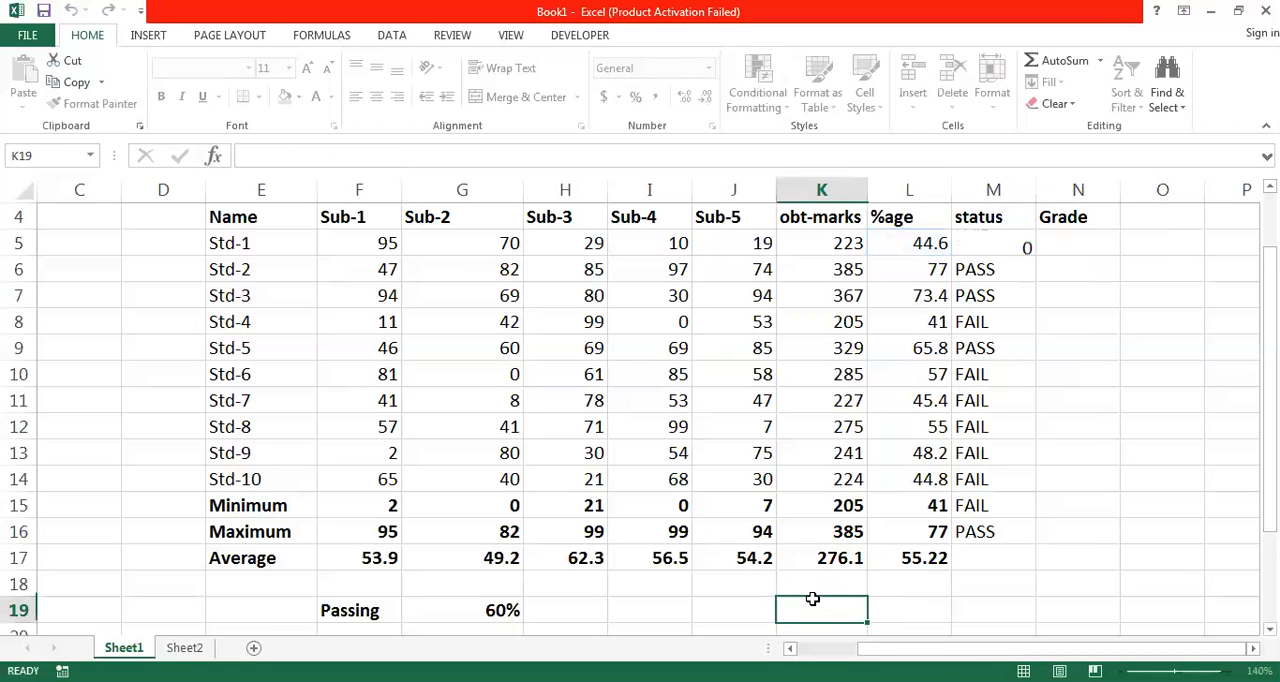
# - Start a grading table below the passing threshold with the range 88-100 in F22 and grade A in G22
pyautogui.scroll(-1, 812, 598)
pyautogui.press('Down')
pyautogui.press('Down')
pyautogui.press('Down')
pyautogui.press('Down')
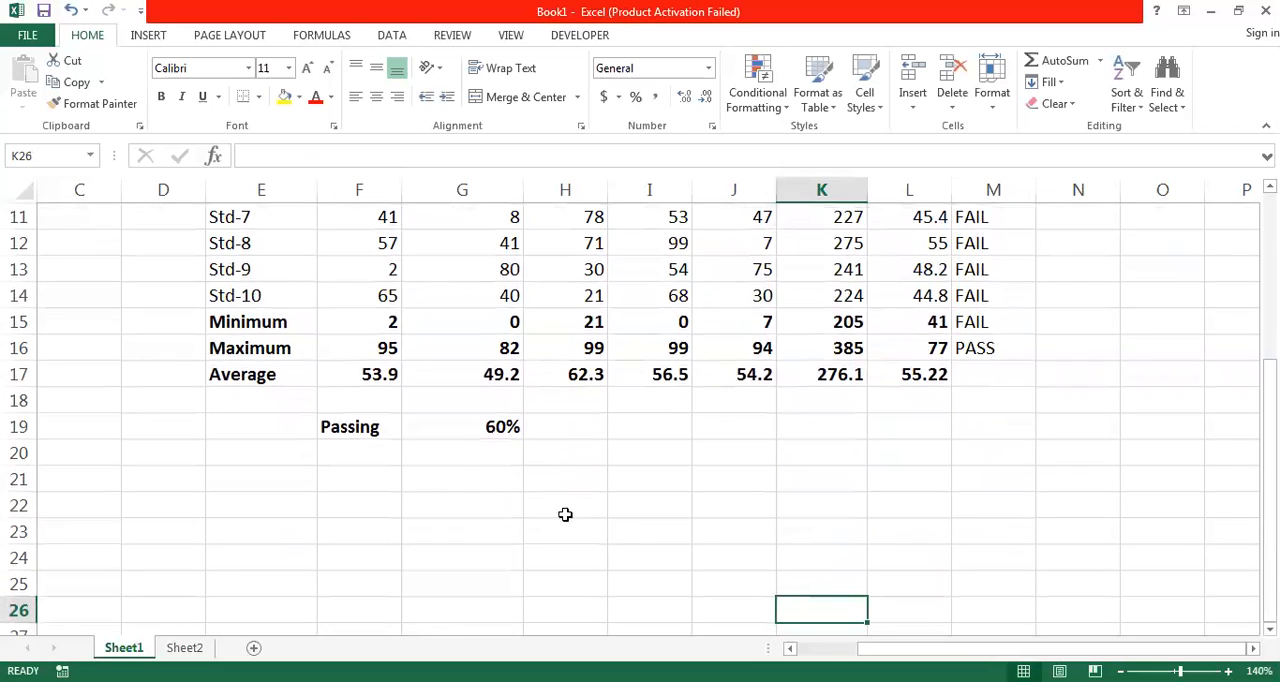
pyautogui.click(472, 505)
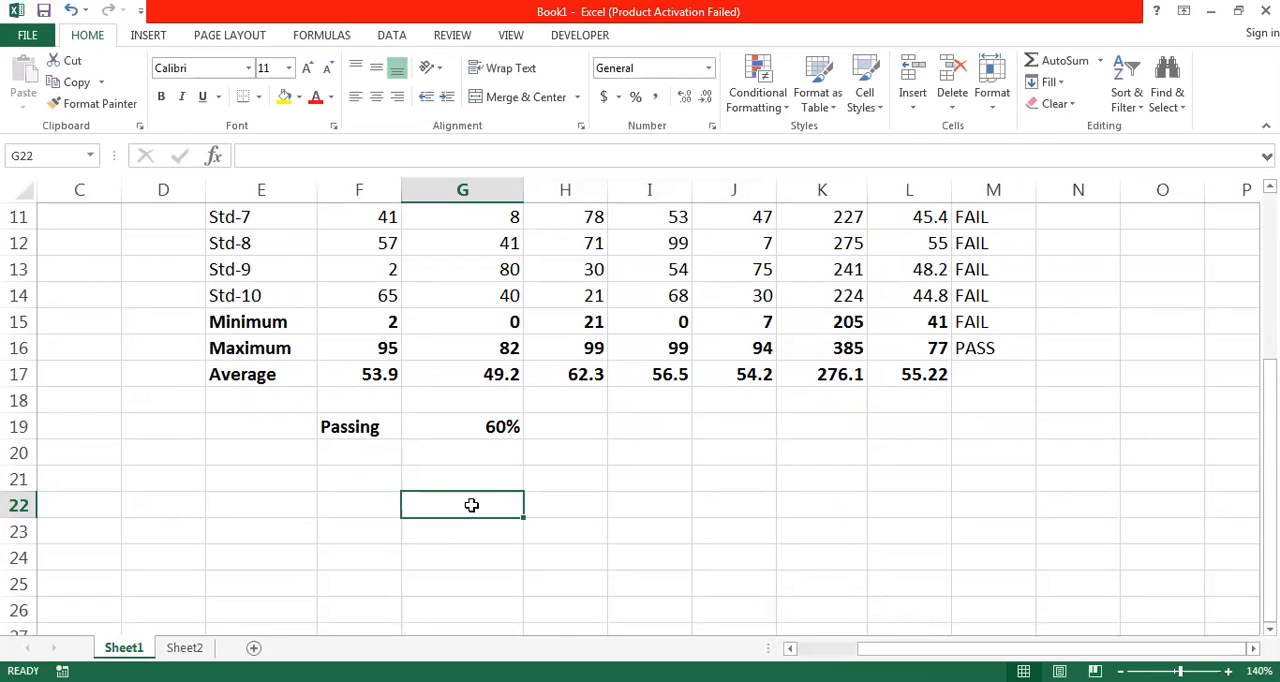
pyautogui.press('Left')
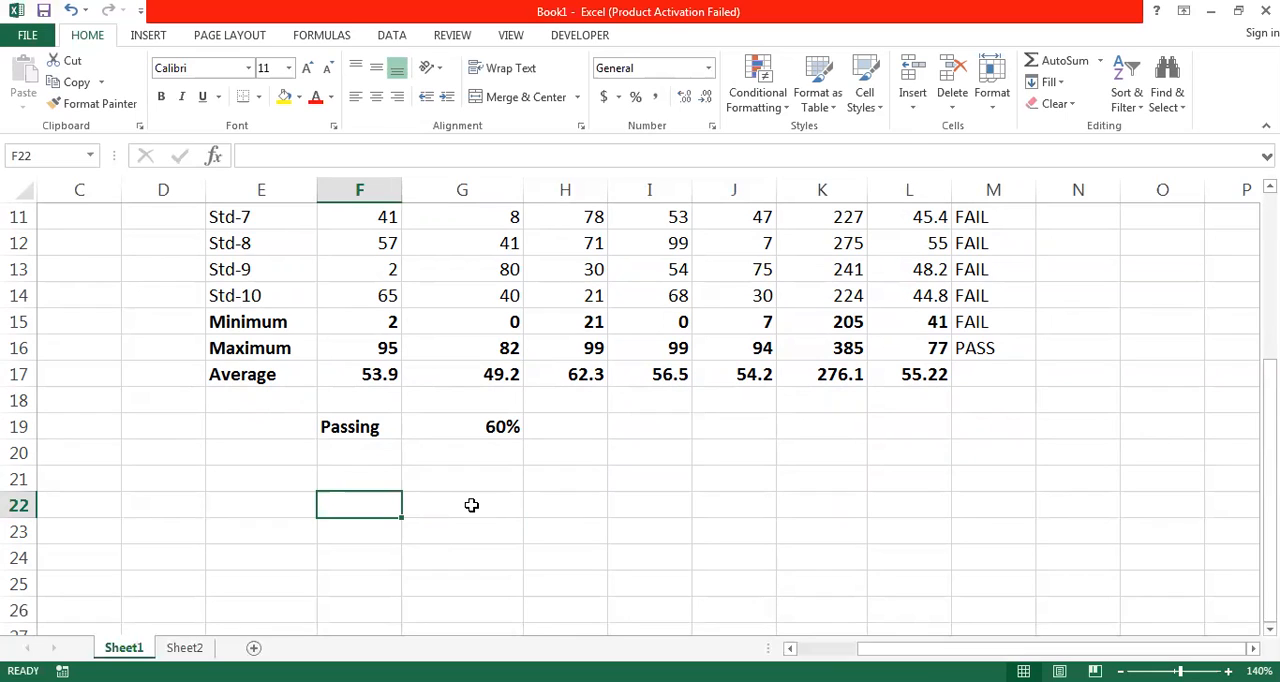
pyautogui.press('Left')
pyautogui.press('Right')
pyautogui.write('88')
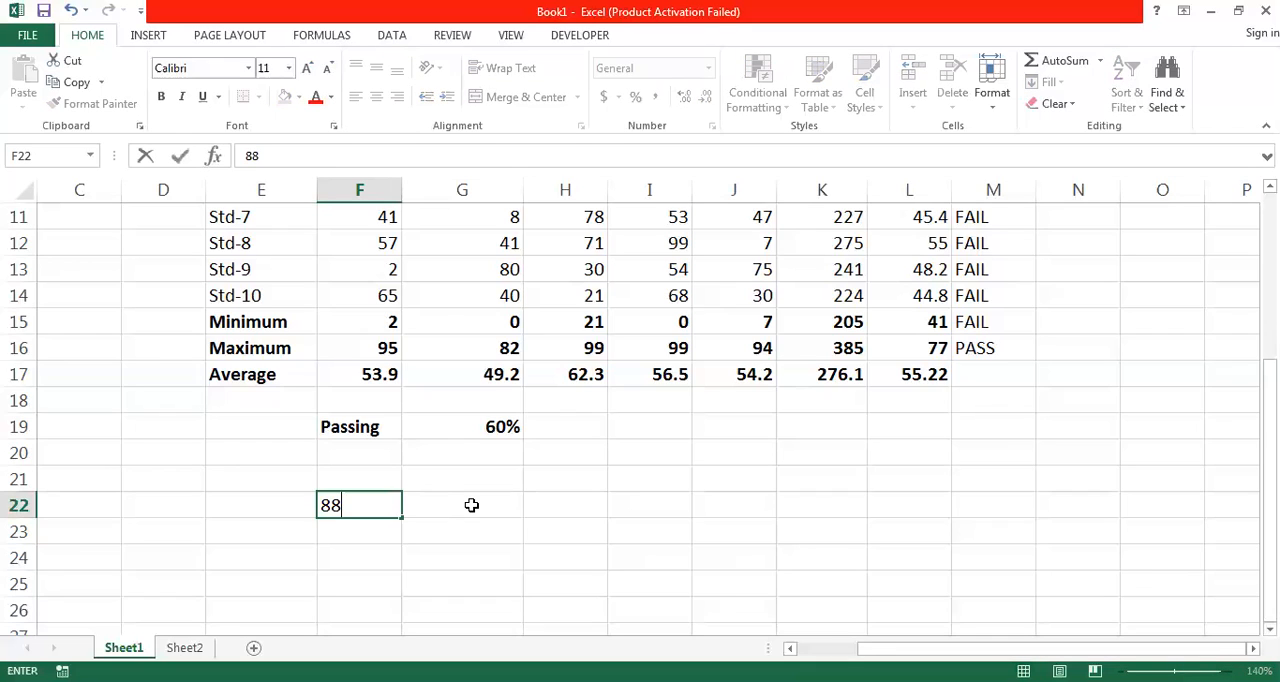
pyautogui.write('-100')
pyautogui.click(471, 505)
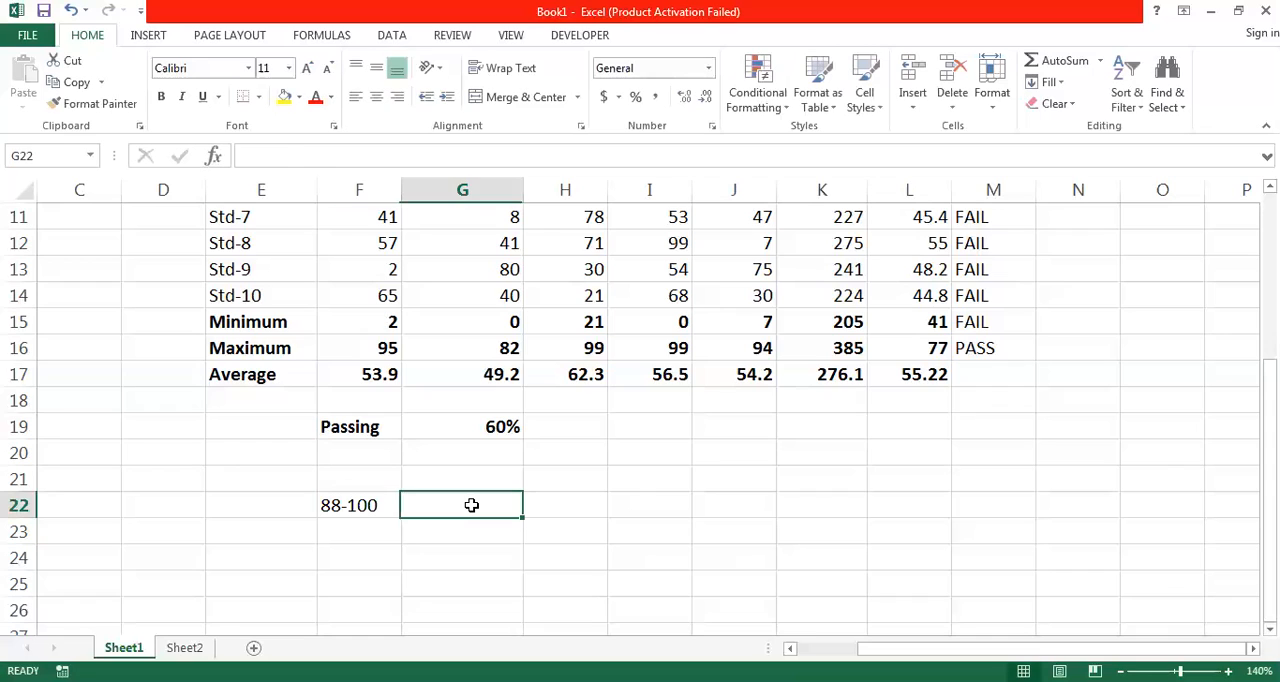
pyautogui.write('A')
pyautogui.press('Tab')
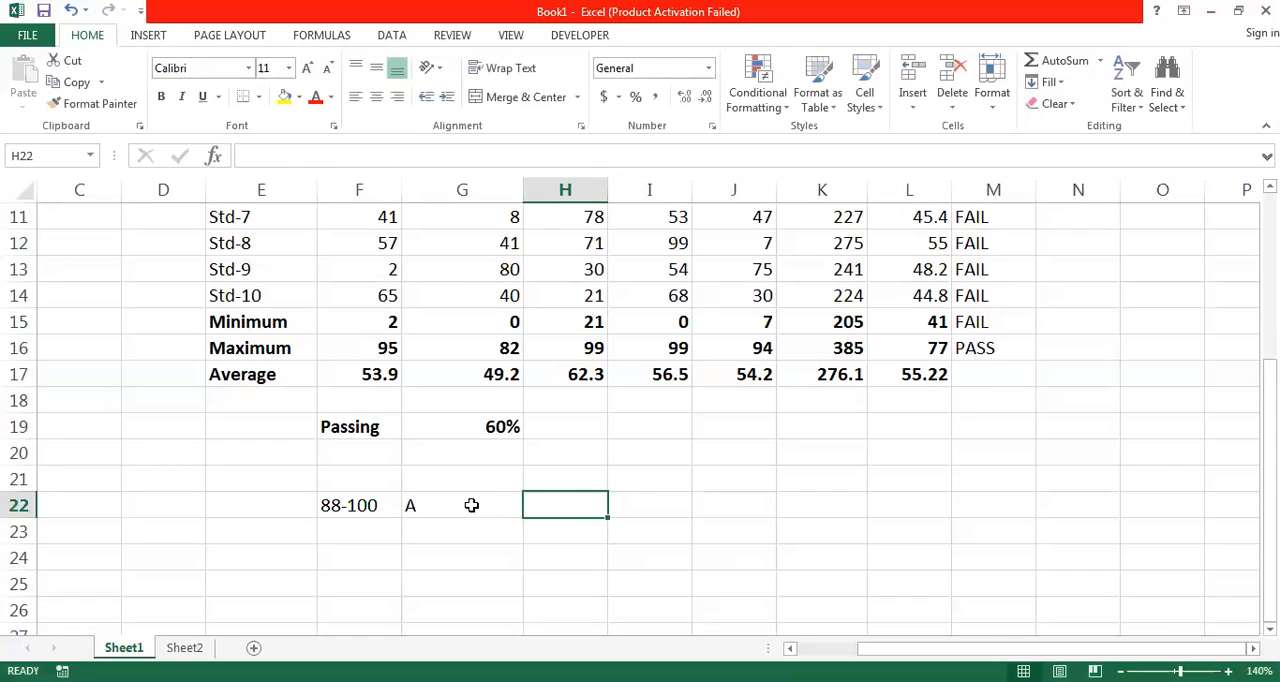
# - Center the grading table cells F22:H28 and make them bold
pyautogui.press('Left')
pyautogui.press('Left')
pyautogui.hotkey('shift', 'Right')
pyautogui.hotkey('shift', 'Right')
pyautogui.hotkey('shift', 'Down')
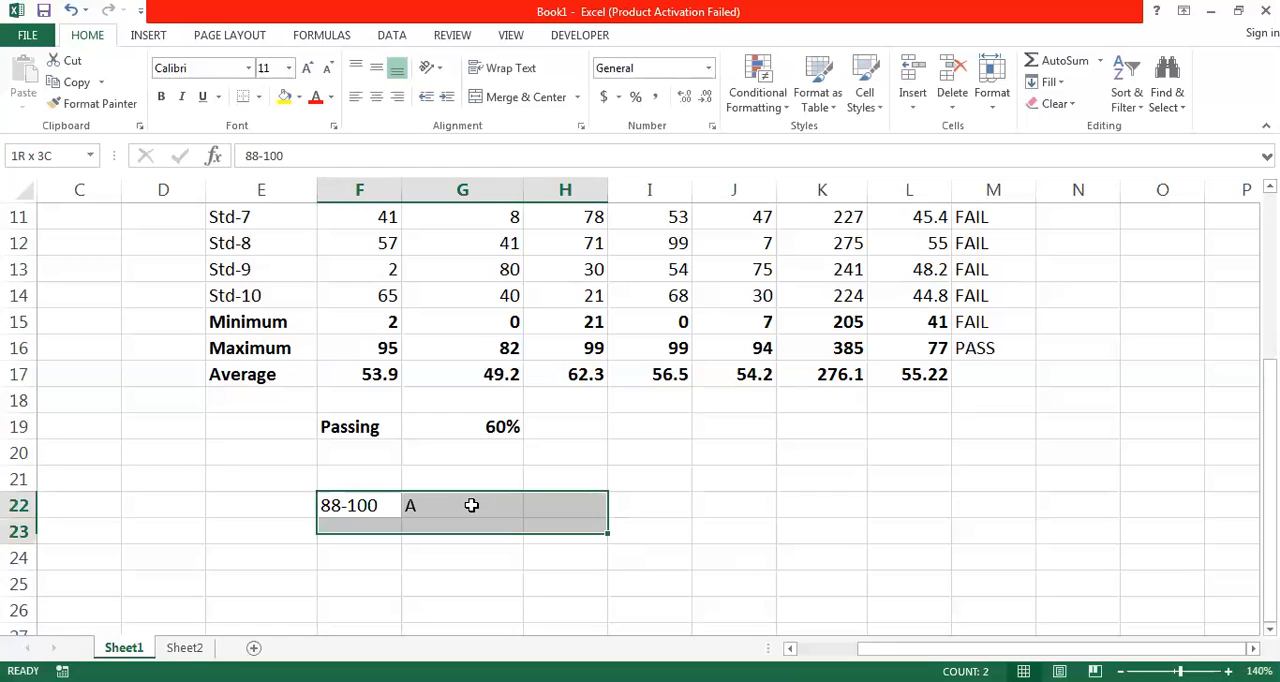
pyautogui.hotkey('shift', 'Down')
pyautogui.hotkey('shift', 'Down')
pyautogui.hotkey('shift', 'Down')
pyautogui.hotkey('shift', 'Down')
pyautogui.hotkey('shift', 'Down')
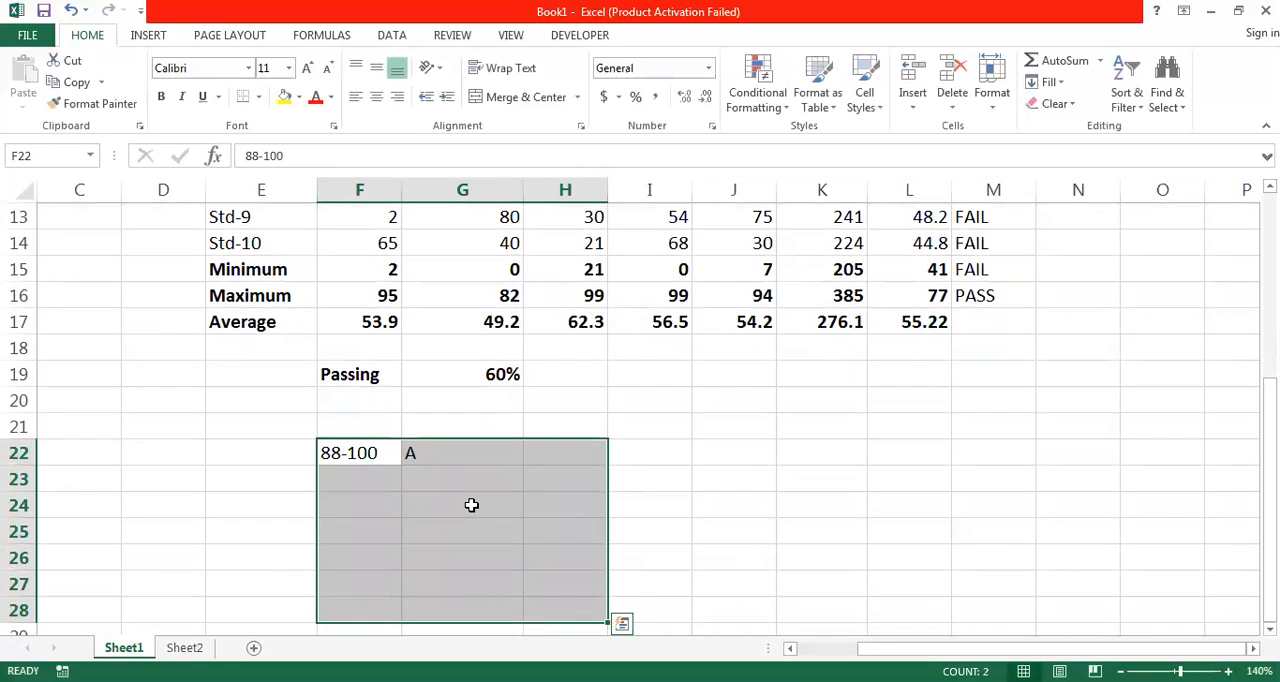
pyautogui.click(377, 102)
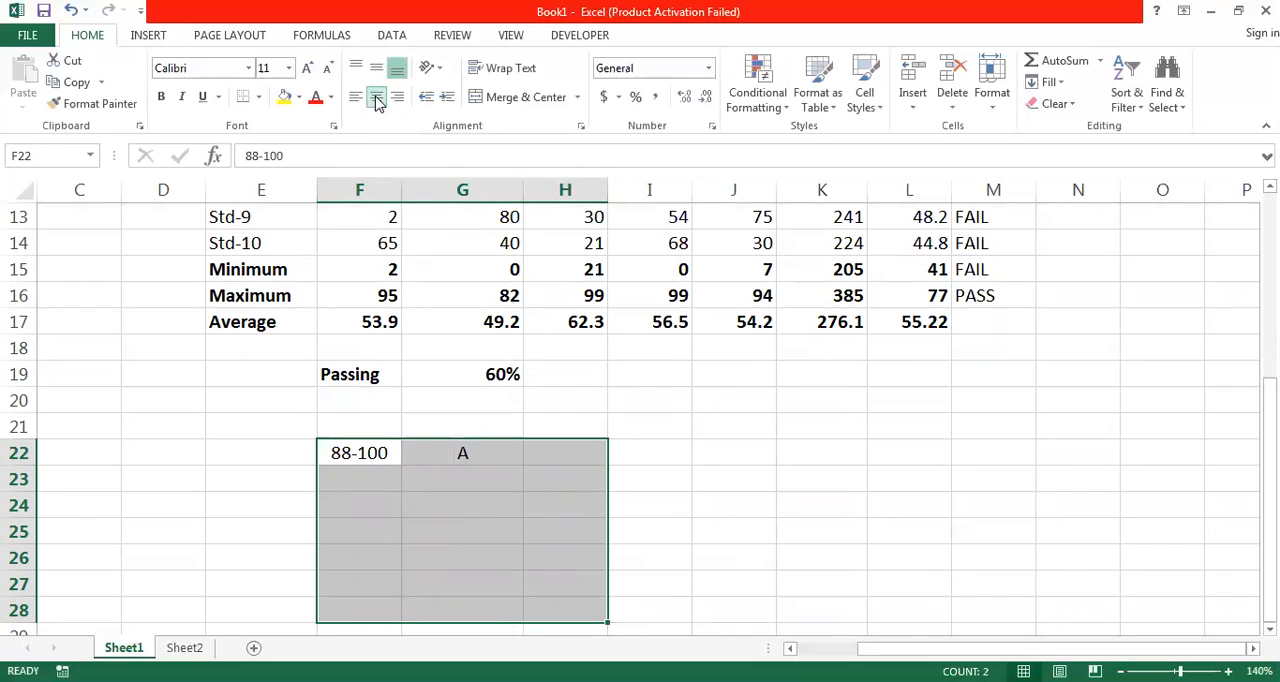
pyautogui.click(163, 98)
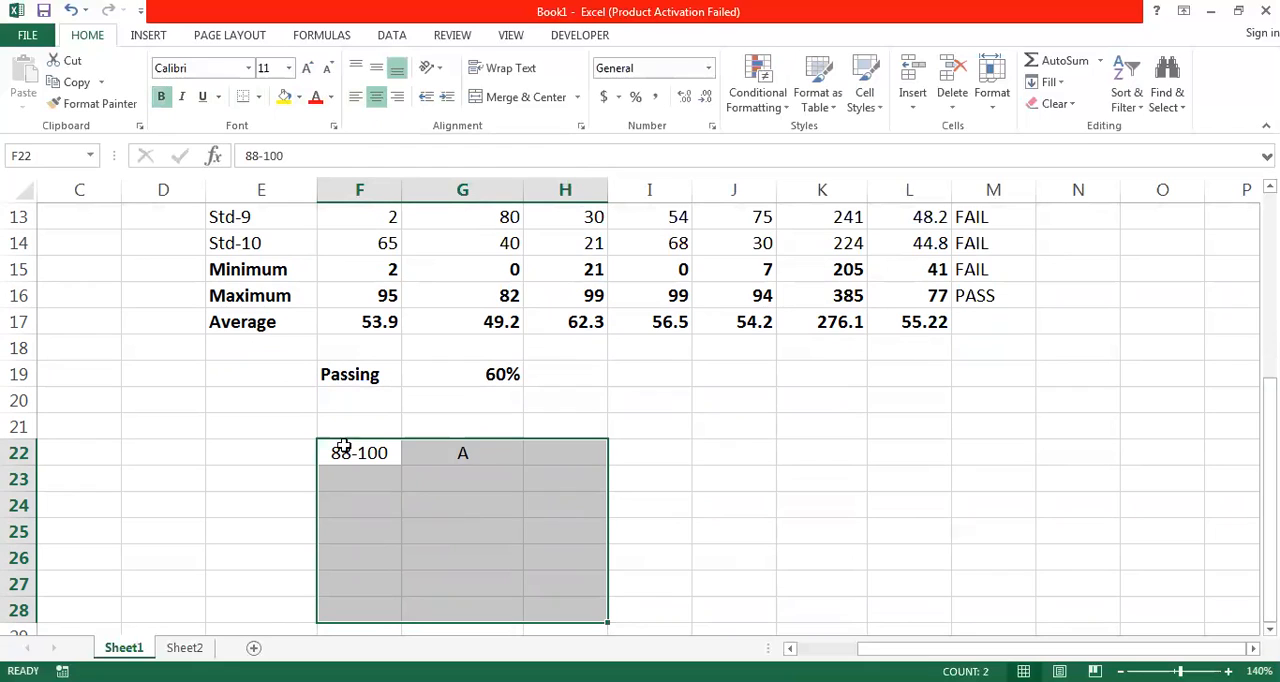
# - Enter the grade point 4 for grade A in H22
pyautogui.click(547, 456)
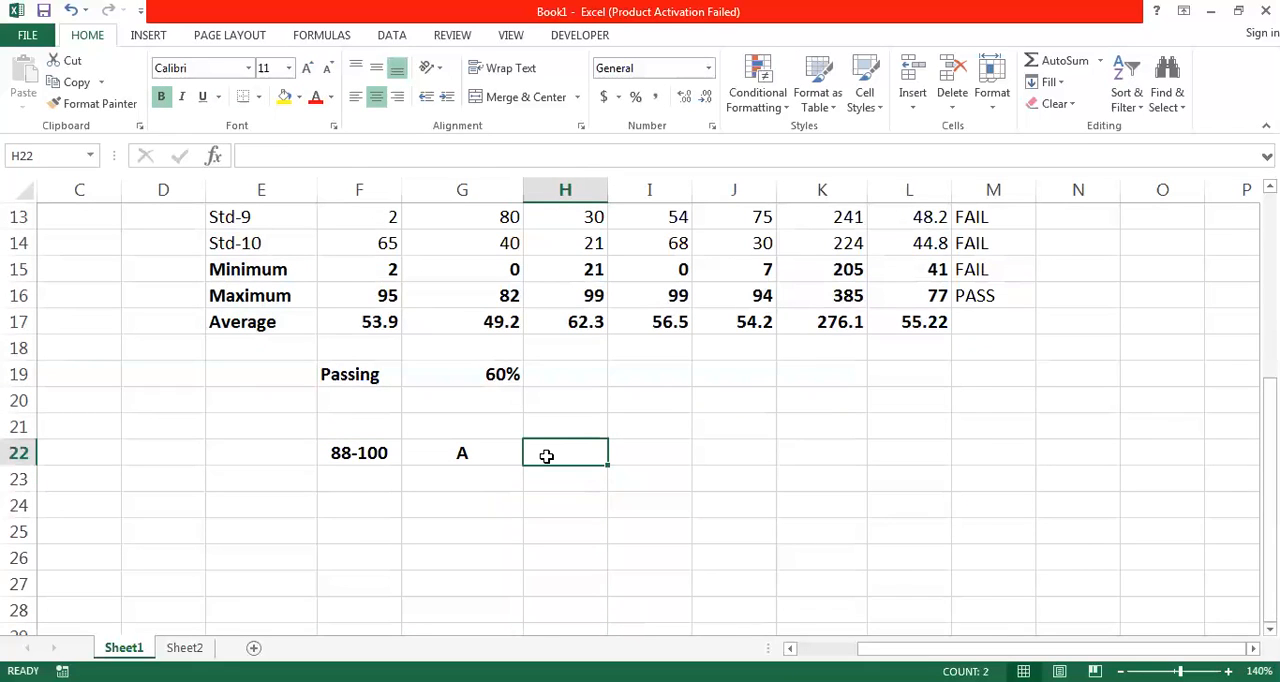
pyautogui.write('4')
pyautogui.press('Return')
# - Fill the second grading row F23:H23 with the range 81-87, grade B+ and grade point 3.5
pyautogui.press('Left')
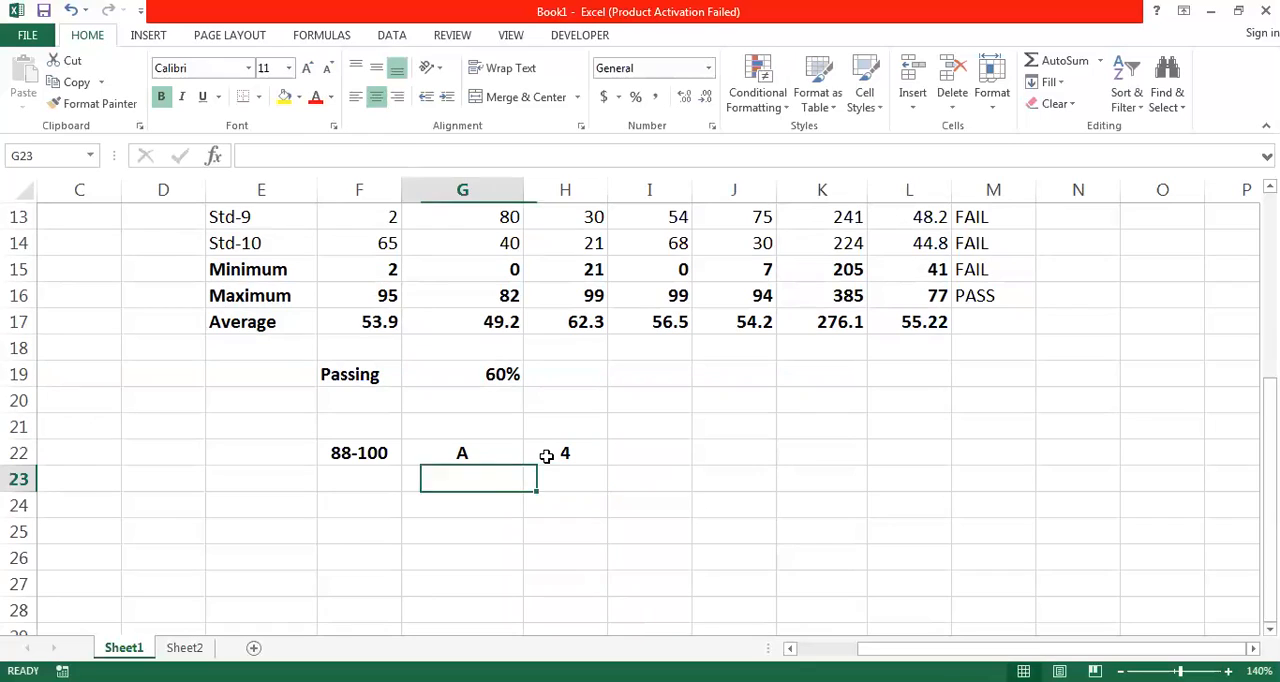
pyautogui.press('Left')
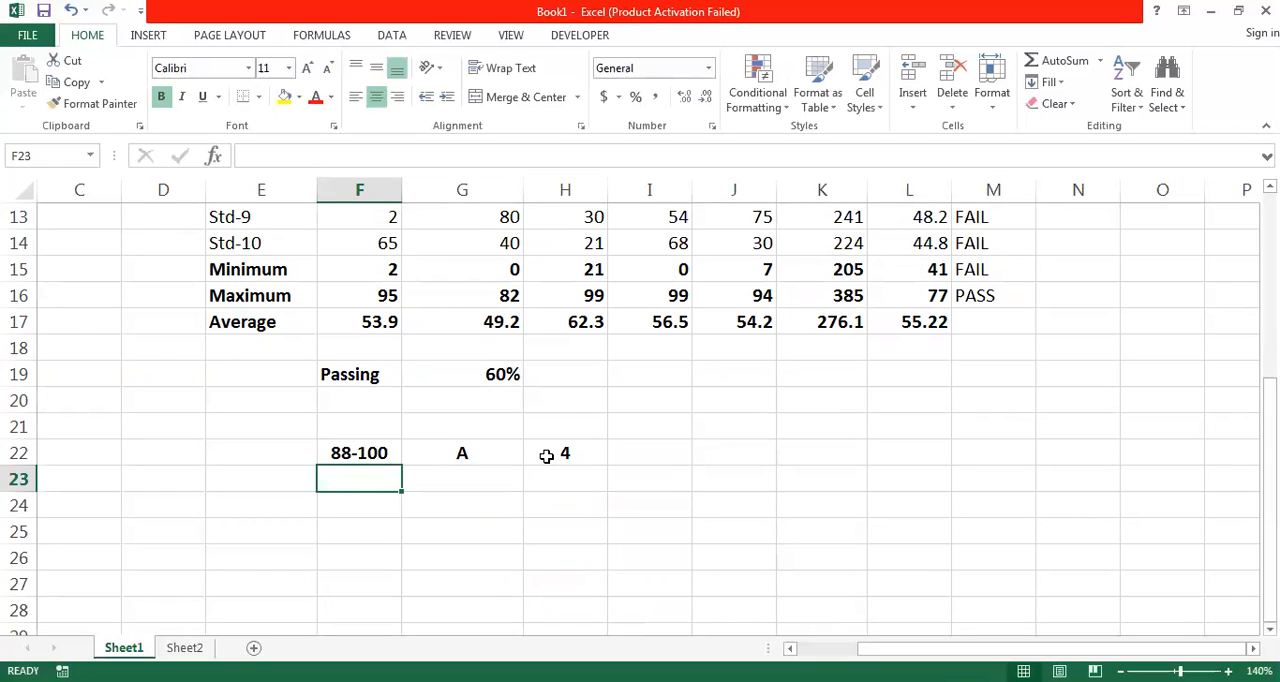
pyautogui.write('8')
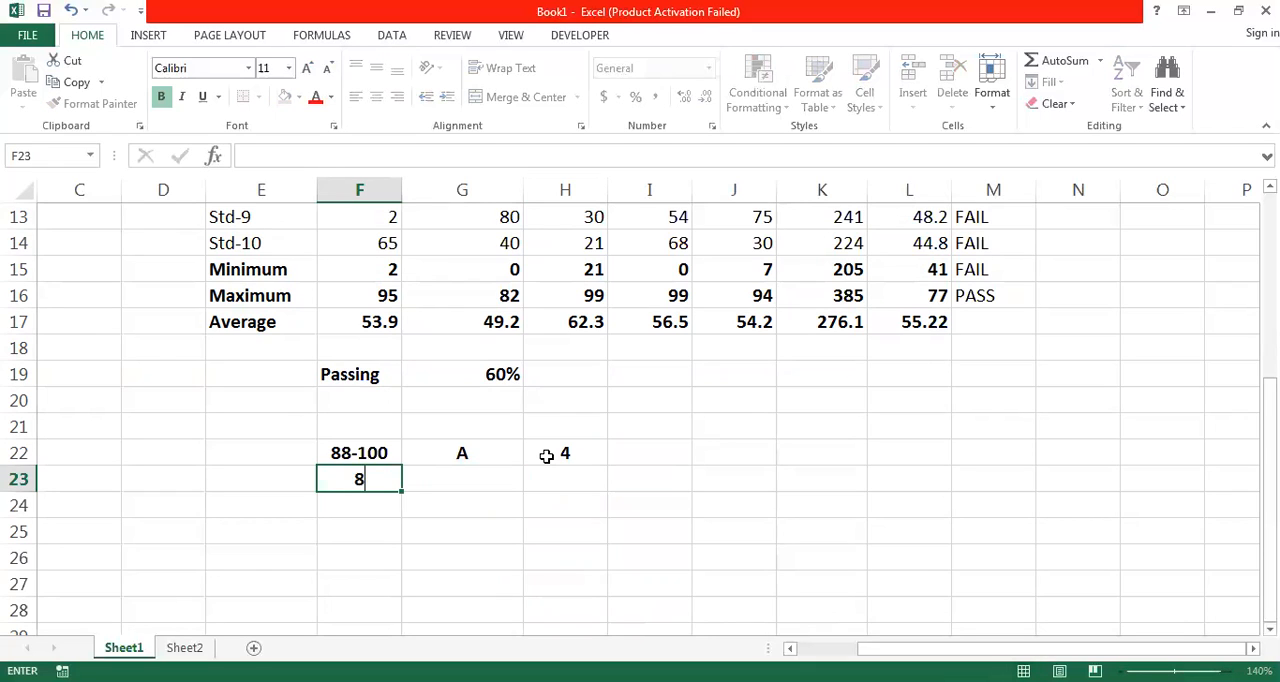
pyautogui.write('1-87')
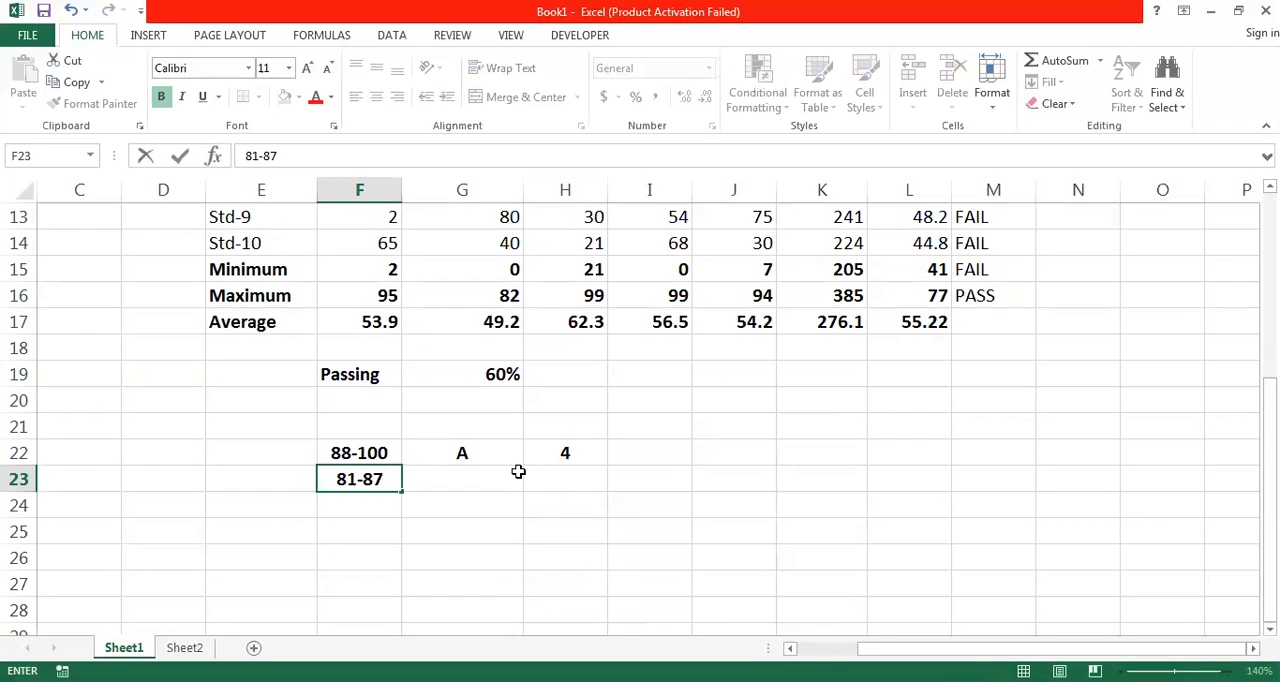
pyautogui.click(488, 478)
pyautogui.write('B')
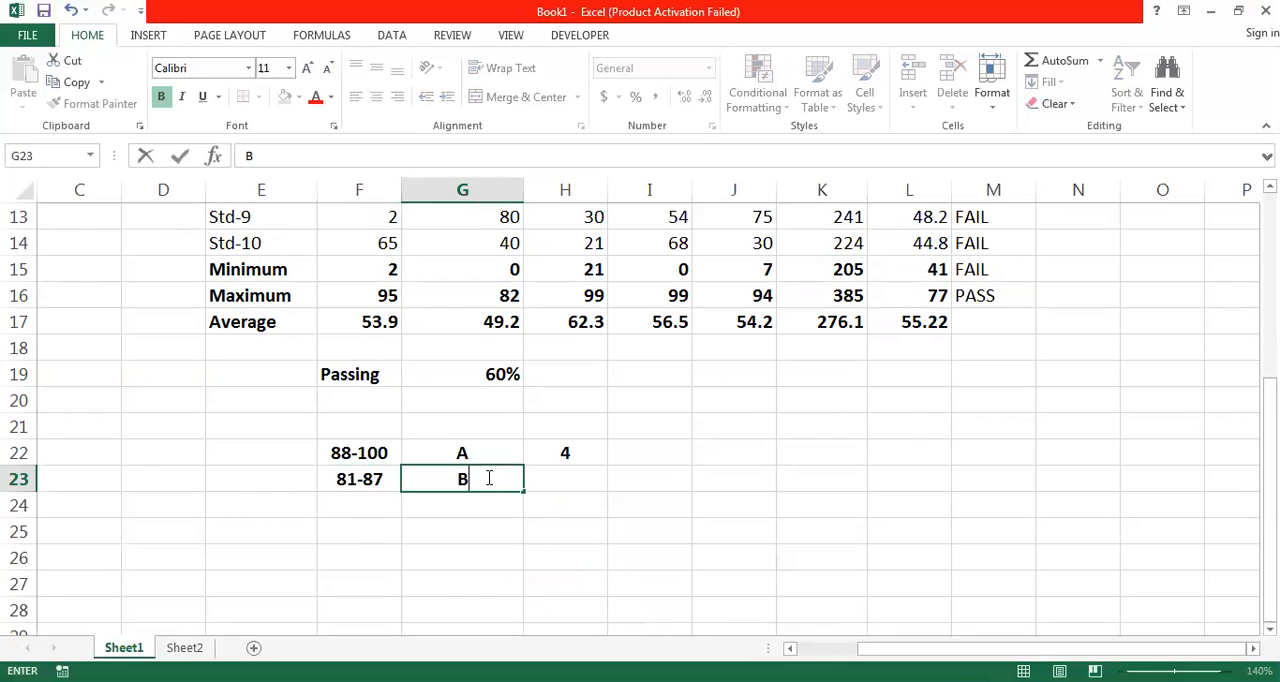
pyautogui.write('+')
pyautogui.click(568, 469)
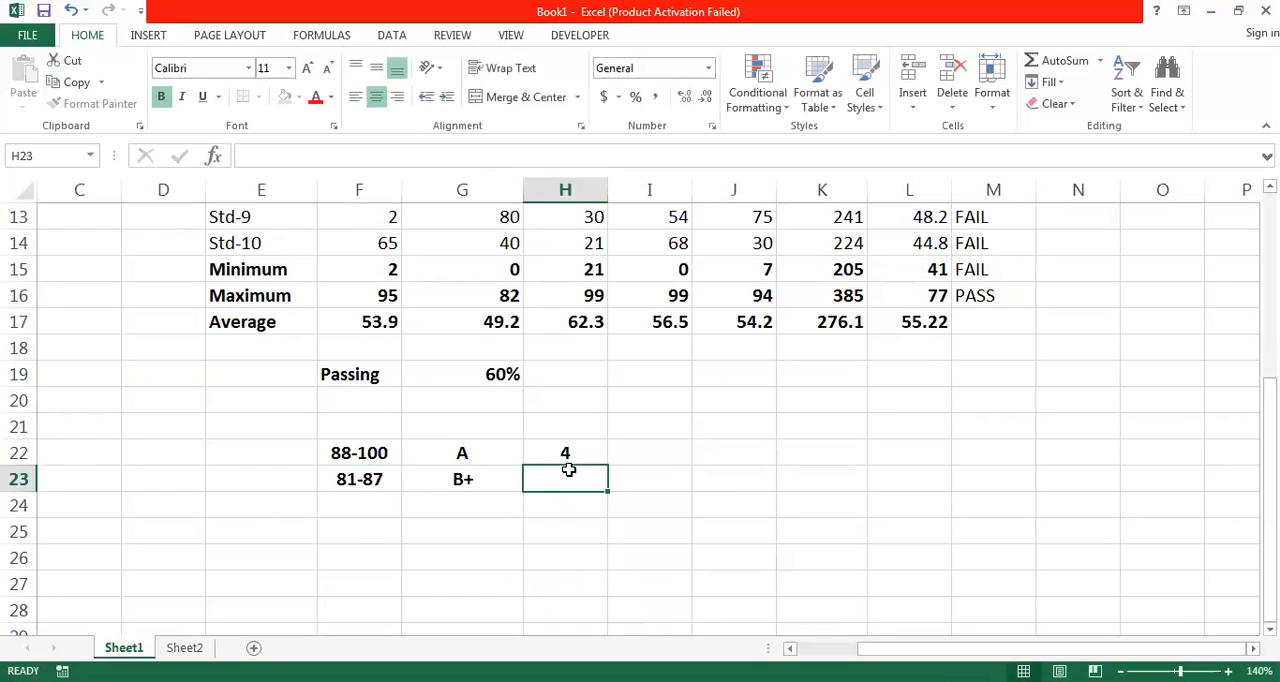
pyautogui.write('3.5')
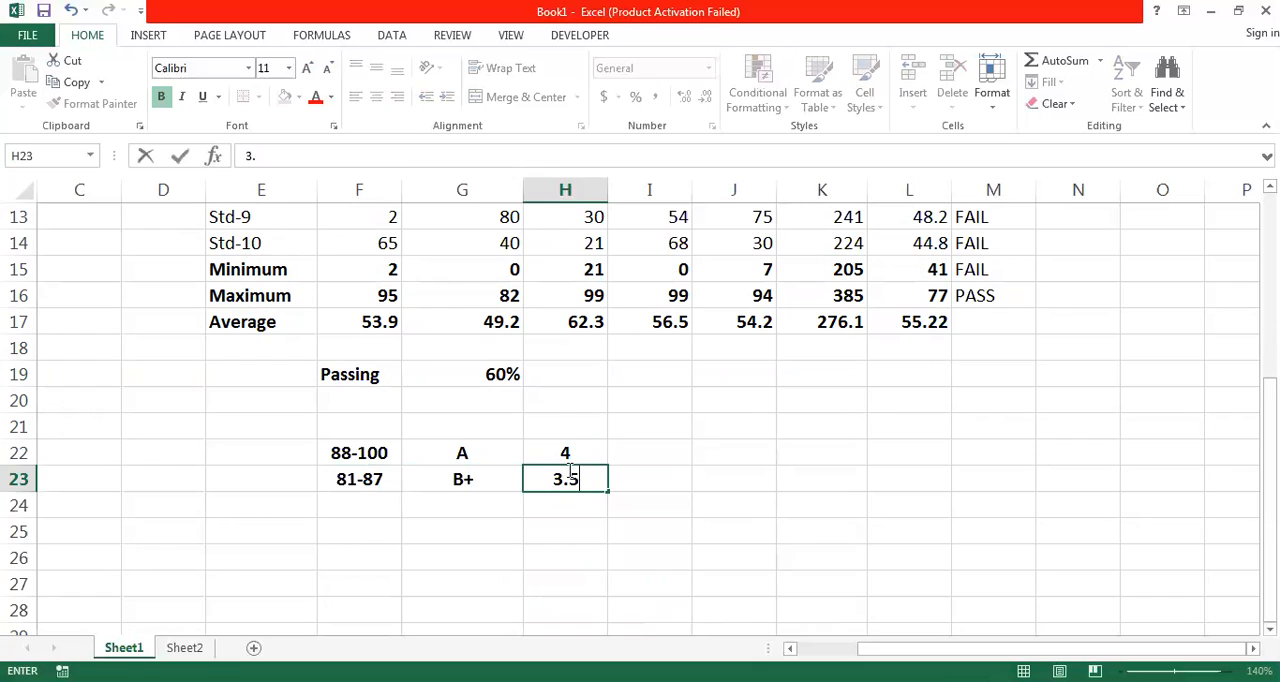
pyautogui.press('Return')
# - Fill the third grading row F24:H24 with the range 74-80, grade B and grade point 3
pyautogui.press('Left')
pyautogui.press('Left')
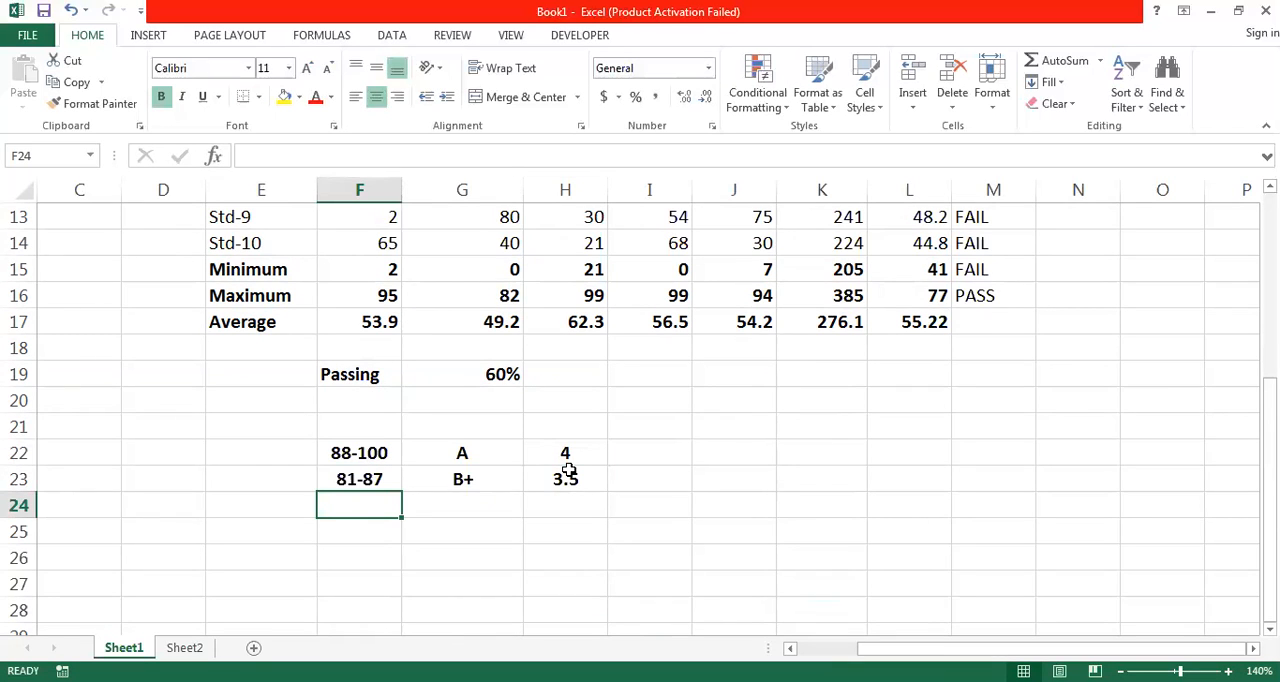
pyautogui.write('74-')
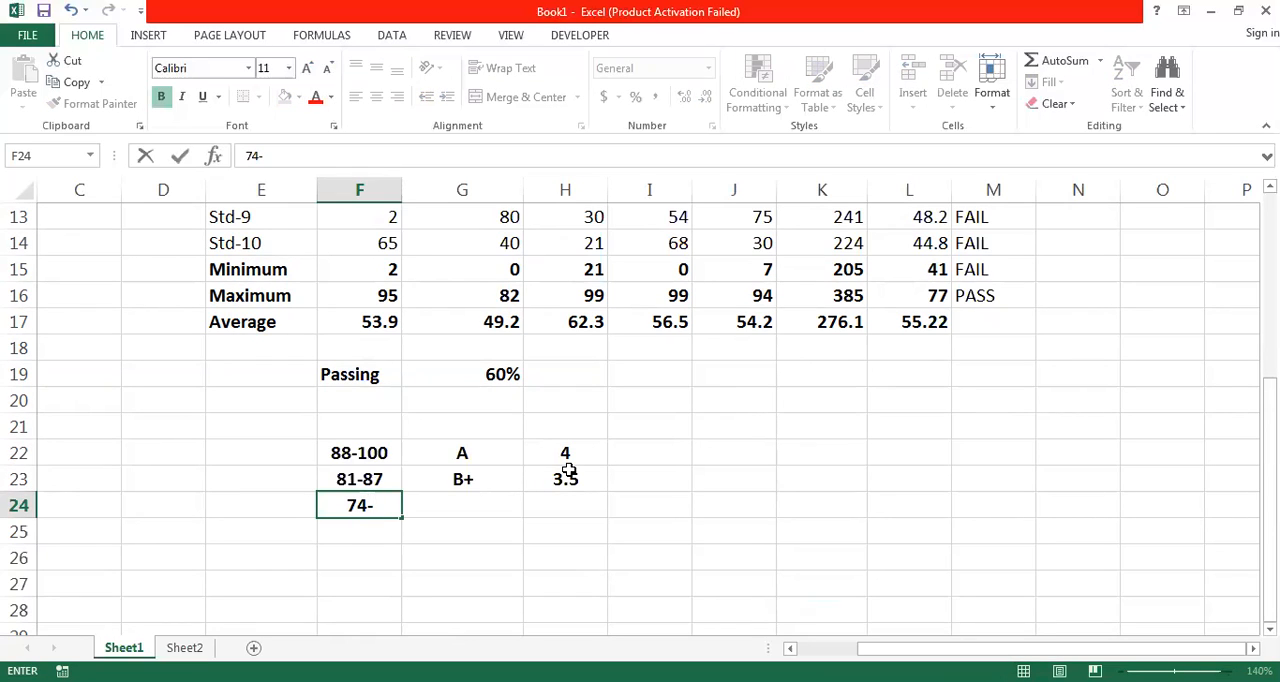
pyautogui.write('80')
pyautogui.press('Tab')
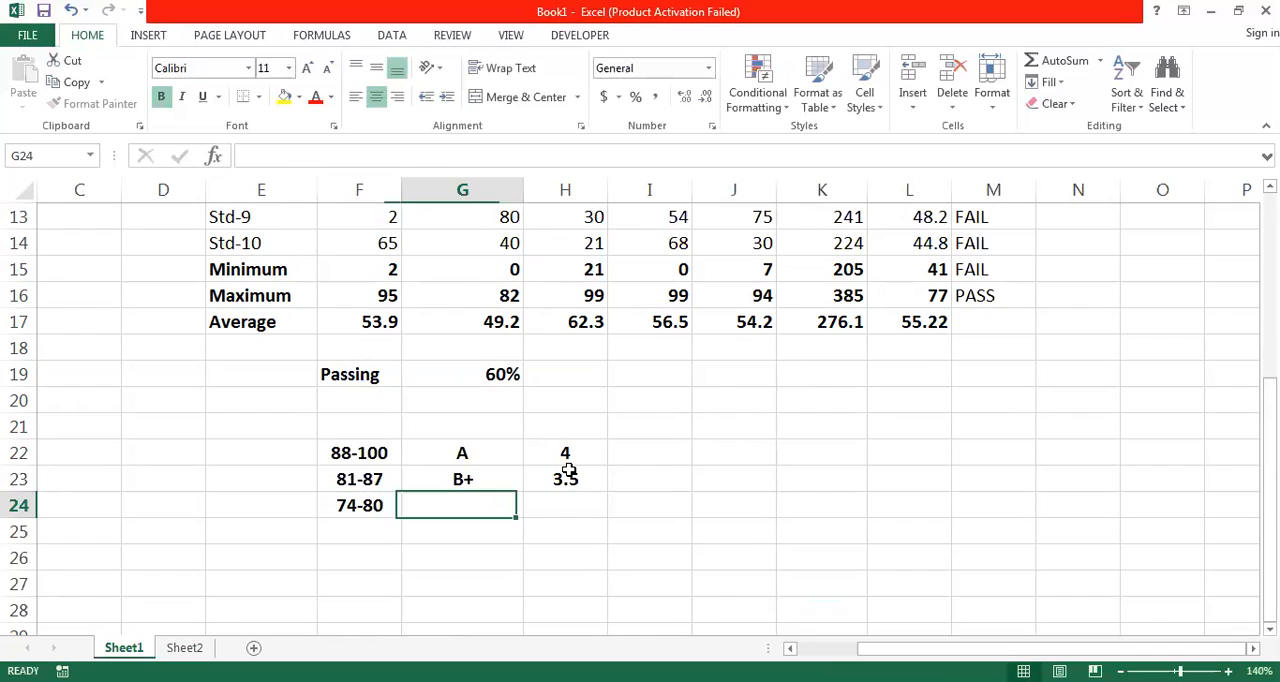
pyautogui.write('B')
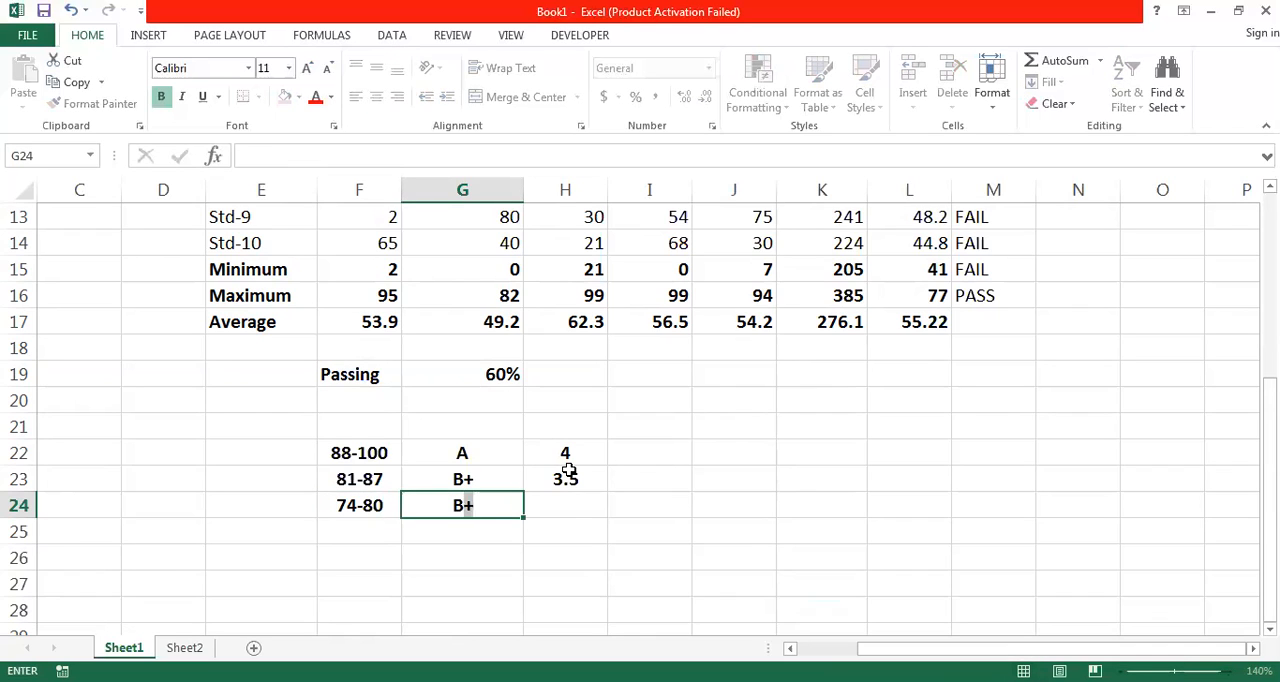
pyautogui.press('Tab')
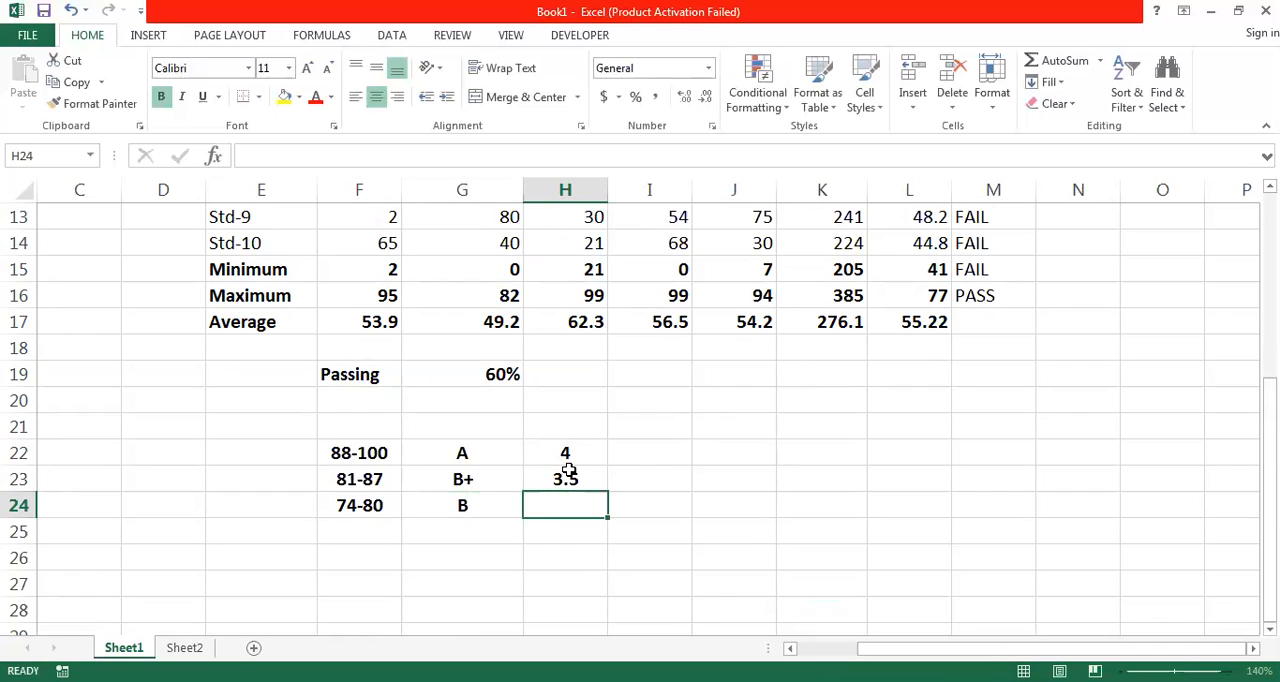
pyautogui.write('3')
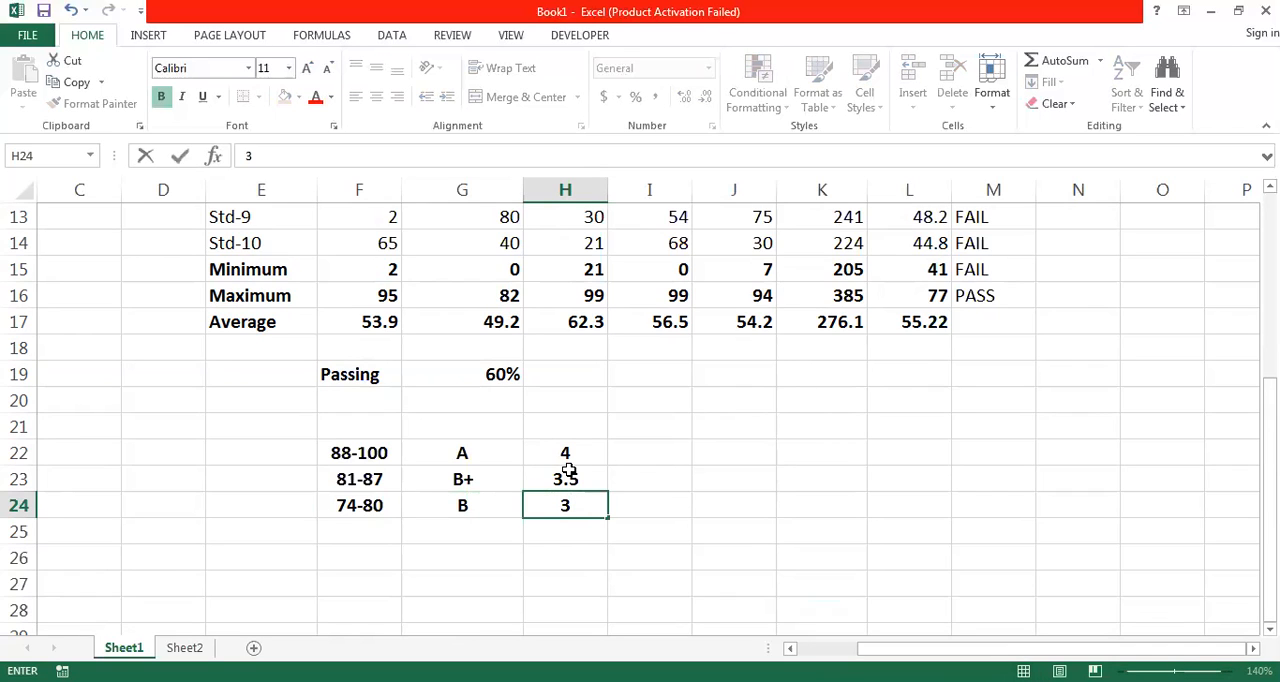
# - Center the header cells F21:H21 above the grading table and make them bold
pyautogui.press('Up')
pyautogui.press('Up')
pyautogui.press('Up')
pyautogui.press('Left')
pyautogui.press('Left')
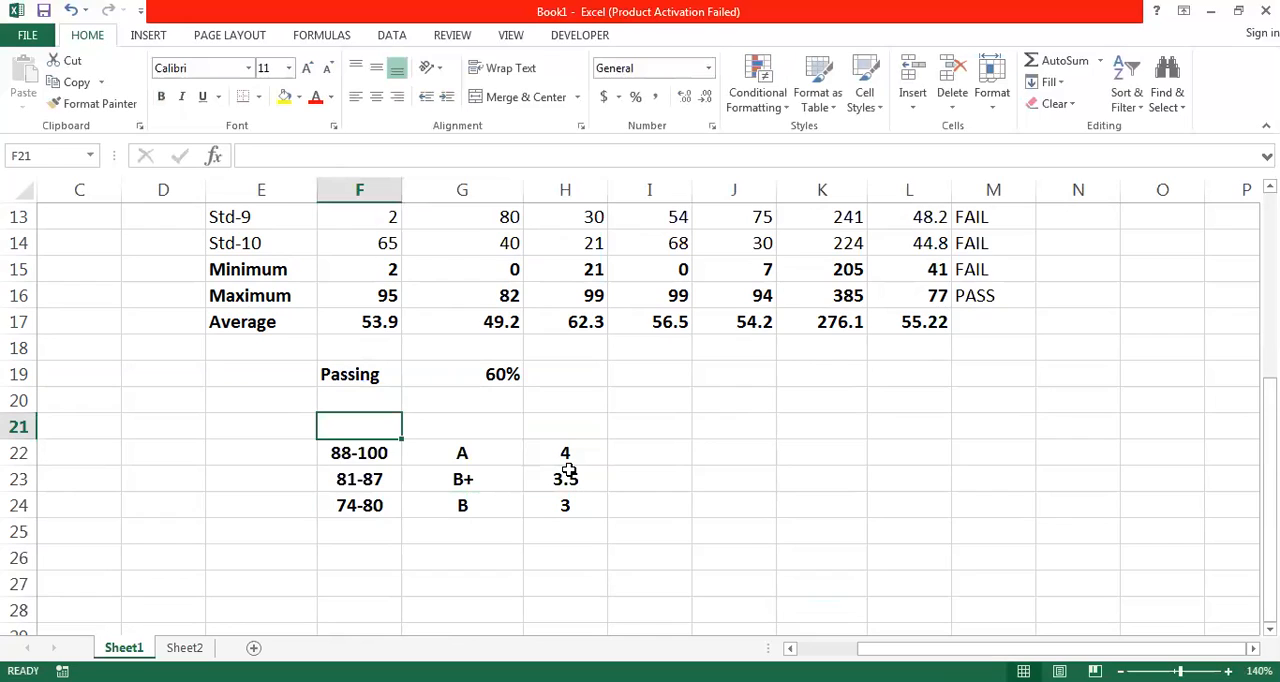
pyautogui.hotkey('shift', 'Right')
pyautogui.hotkey('shift', 'Right')
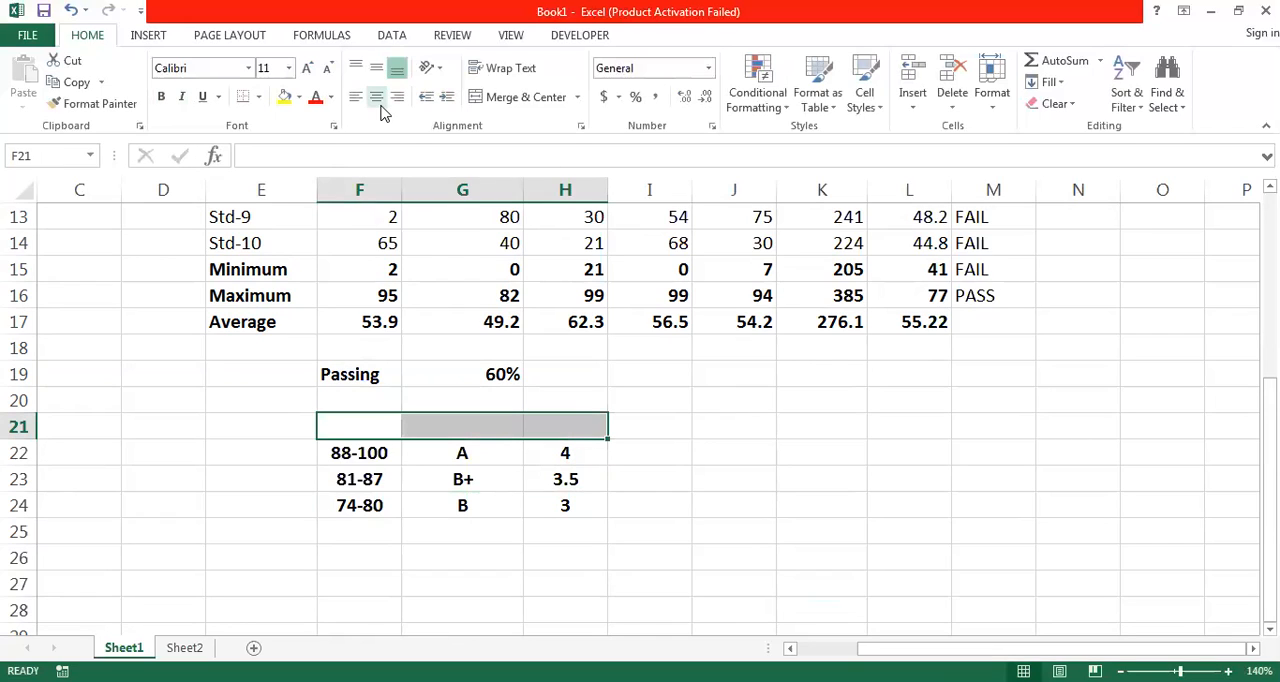
pyautogui.click(378, 99)
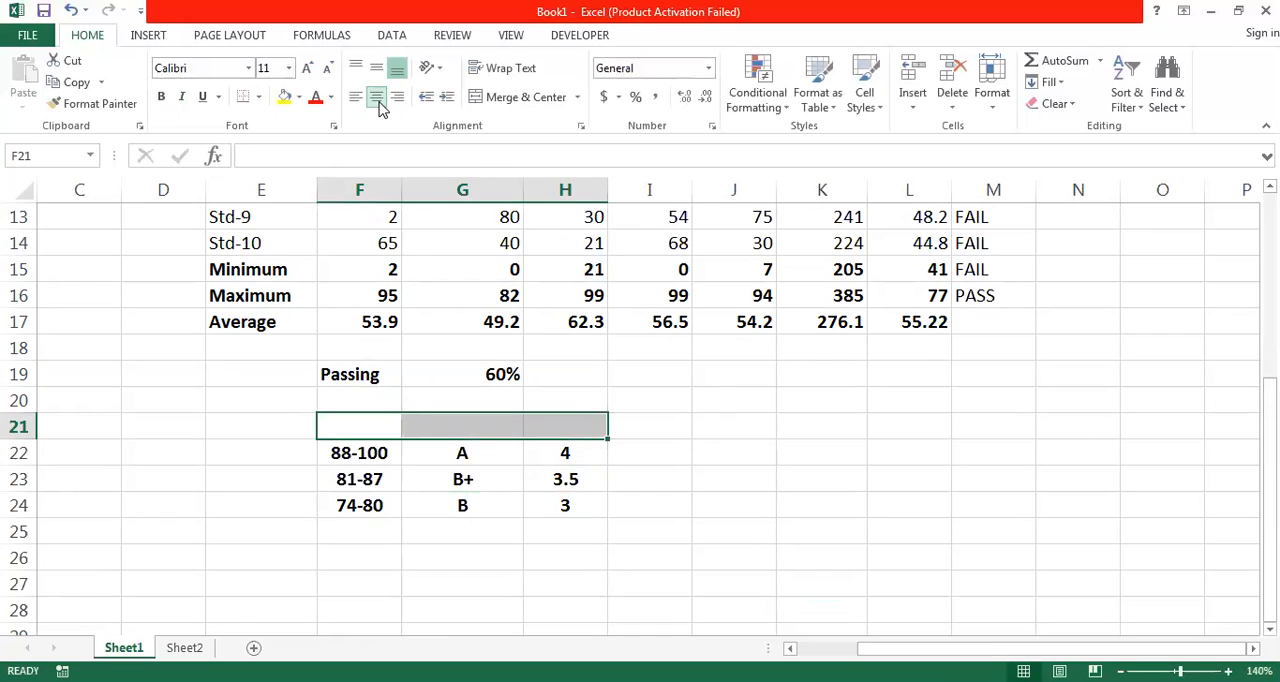
pyautogui.click(161, 96)
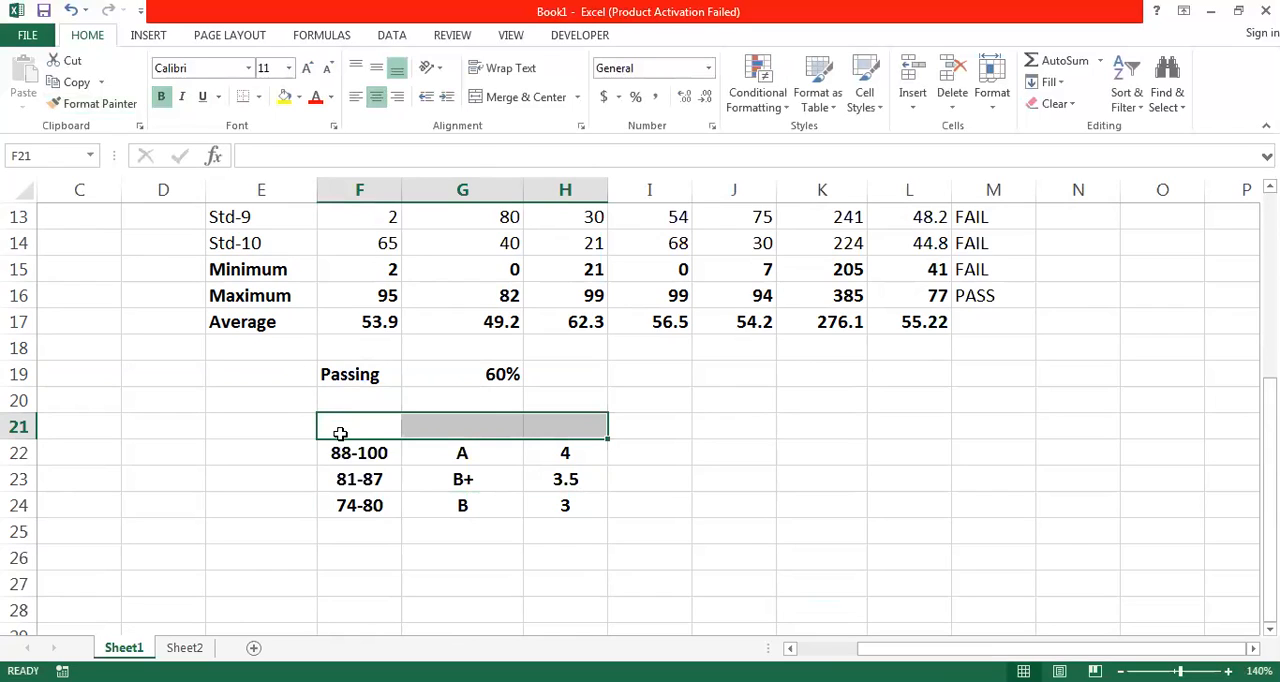
# - Enter the header RANGE in F21 above the mark ranges
pyautogui.click(340, 428)
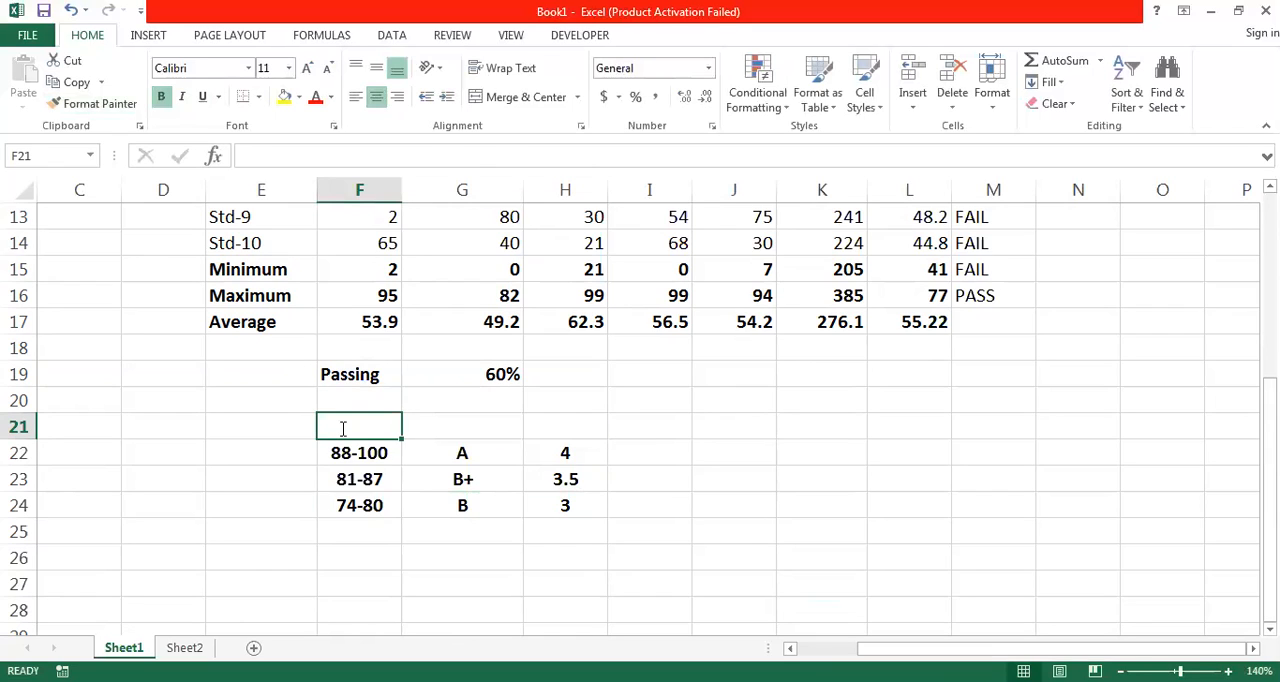
pyautogui.write('RA')
pyautogui.press('BackSpace')
pyautogui.write('AG')
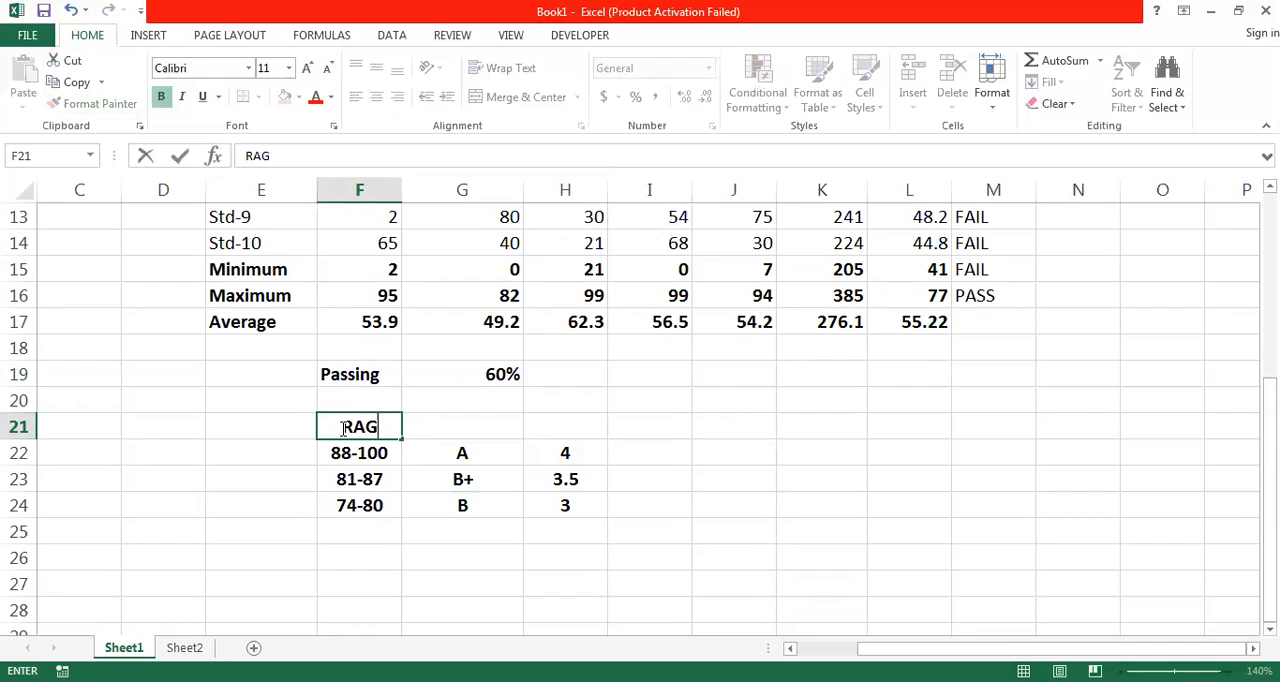
pyautogui.press('BackSpace')
pyautogui.write('NGE')
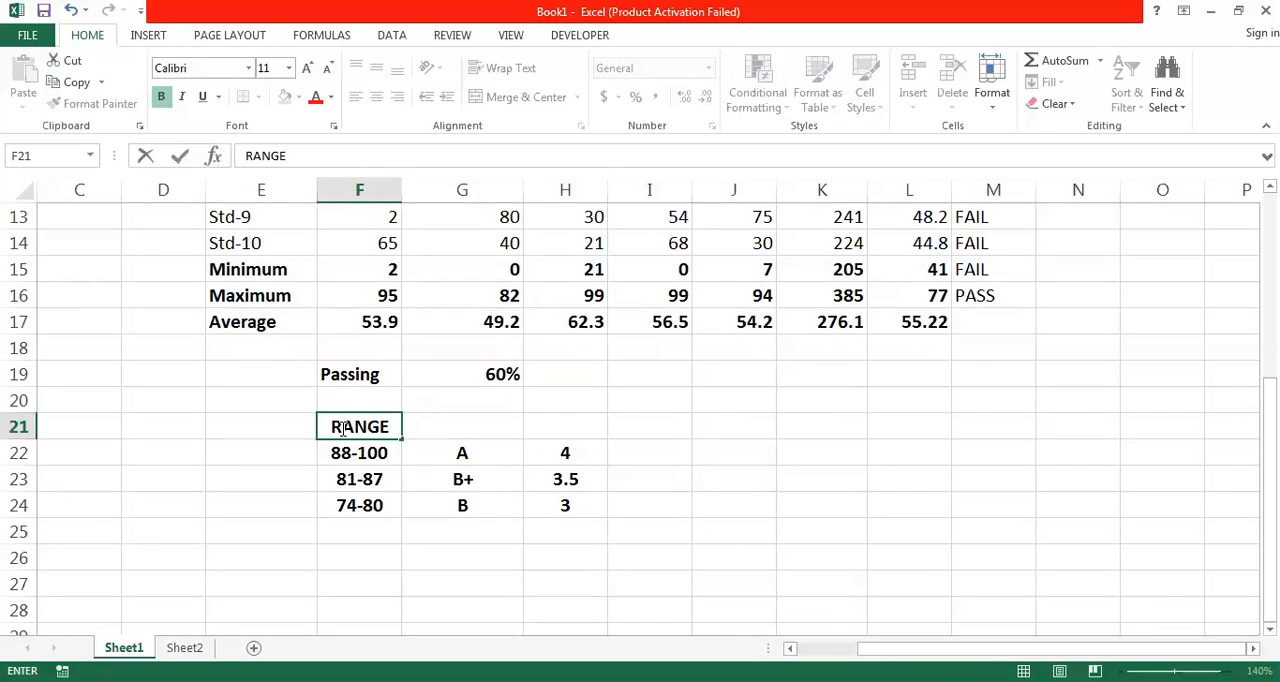
pyautogui.press('Tab')
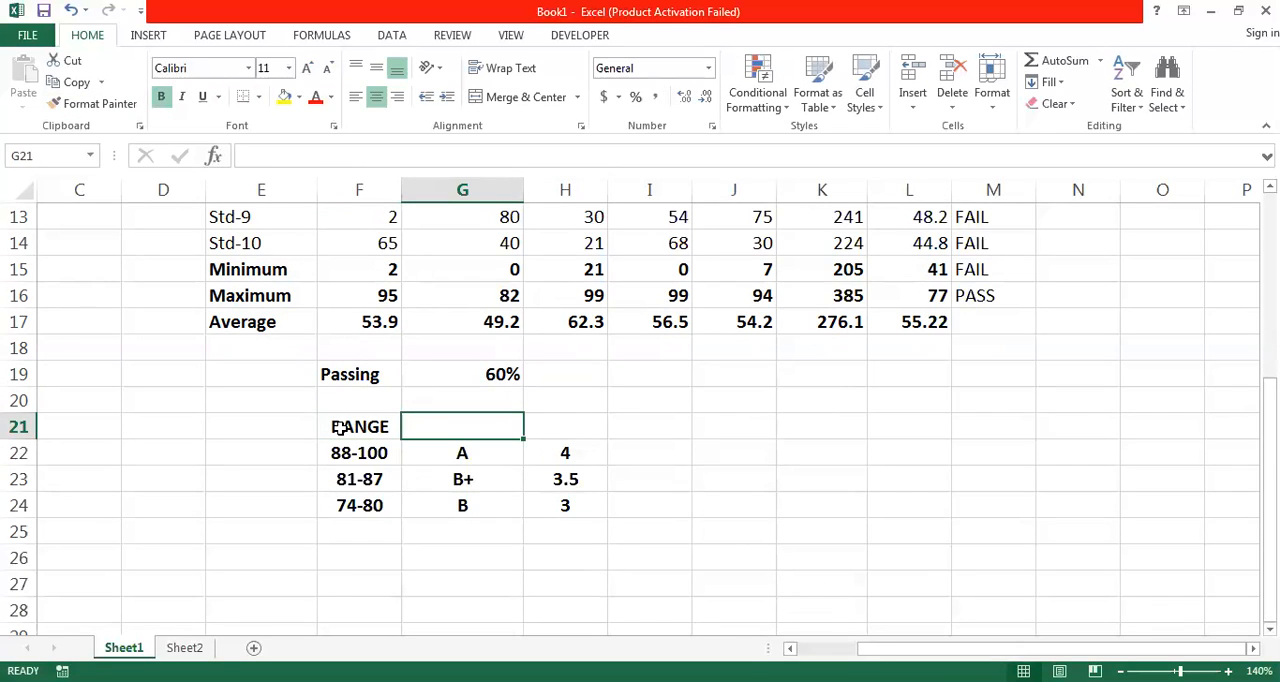
# - Enter the headers GRADE in G21 and GPA in H21 above the grading table
pyautogui.write('GRADE')
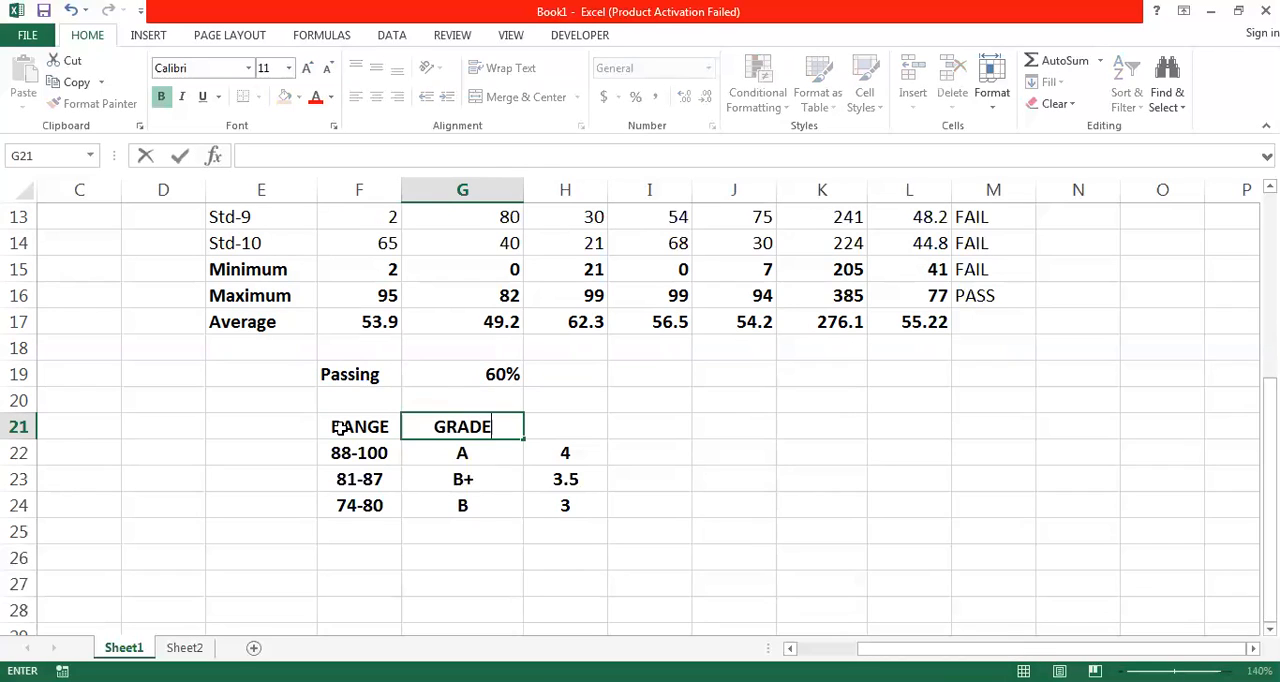
pyautogui.press('Tab')
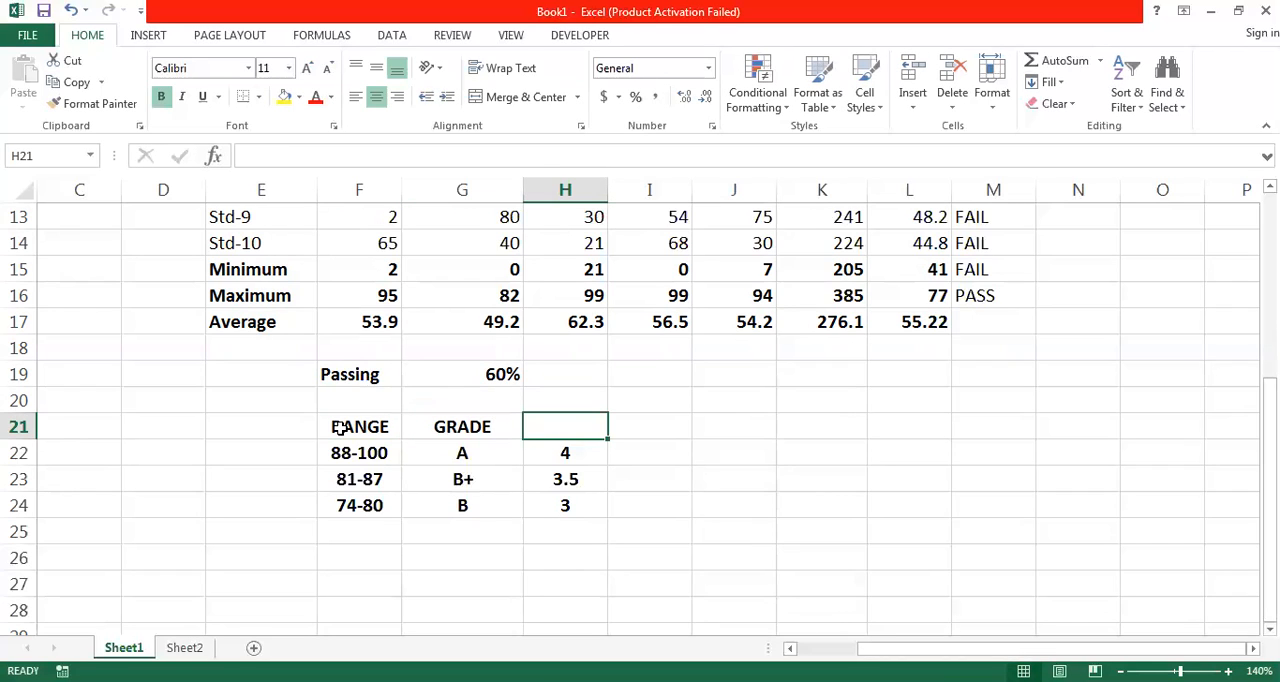
pyautogui.write('GPA')
# - Fill the fourth grading row F25:H25 with the range 67-73, grade C+ and GPA 2.5
pyautogui.click(344, 531)
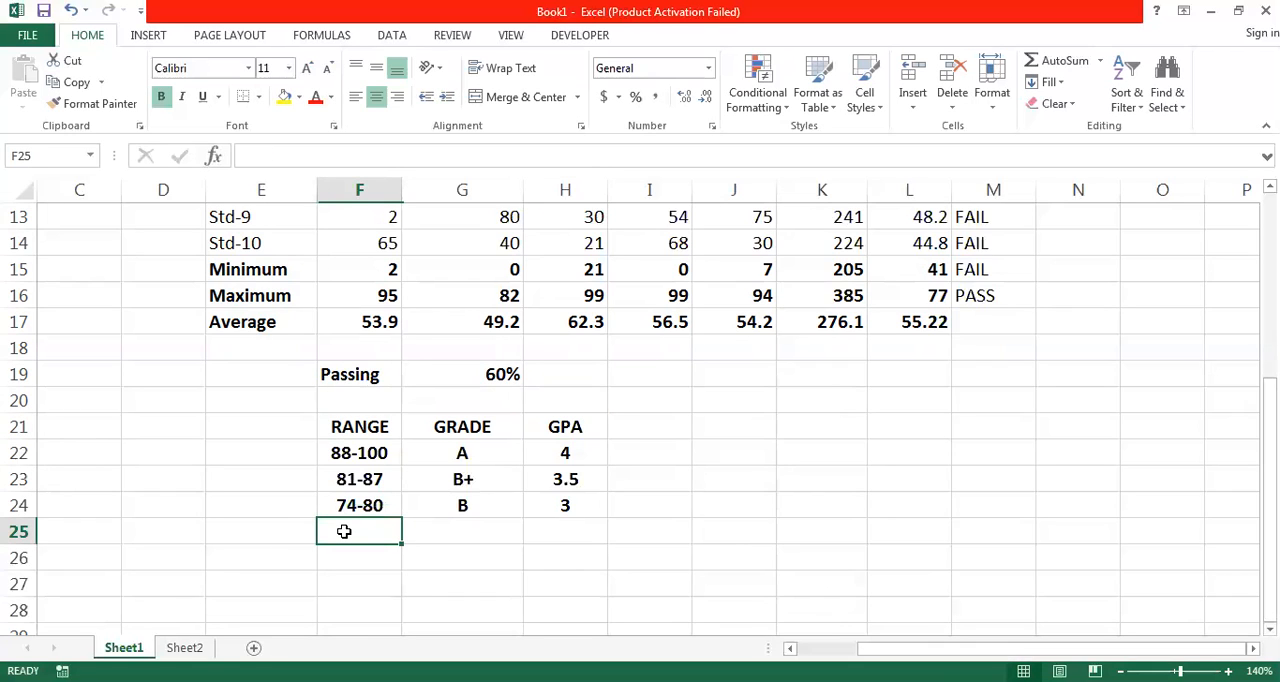
pyautogui.write('67')
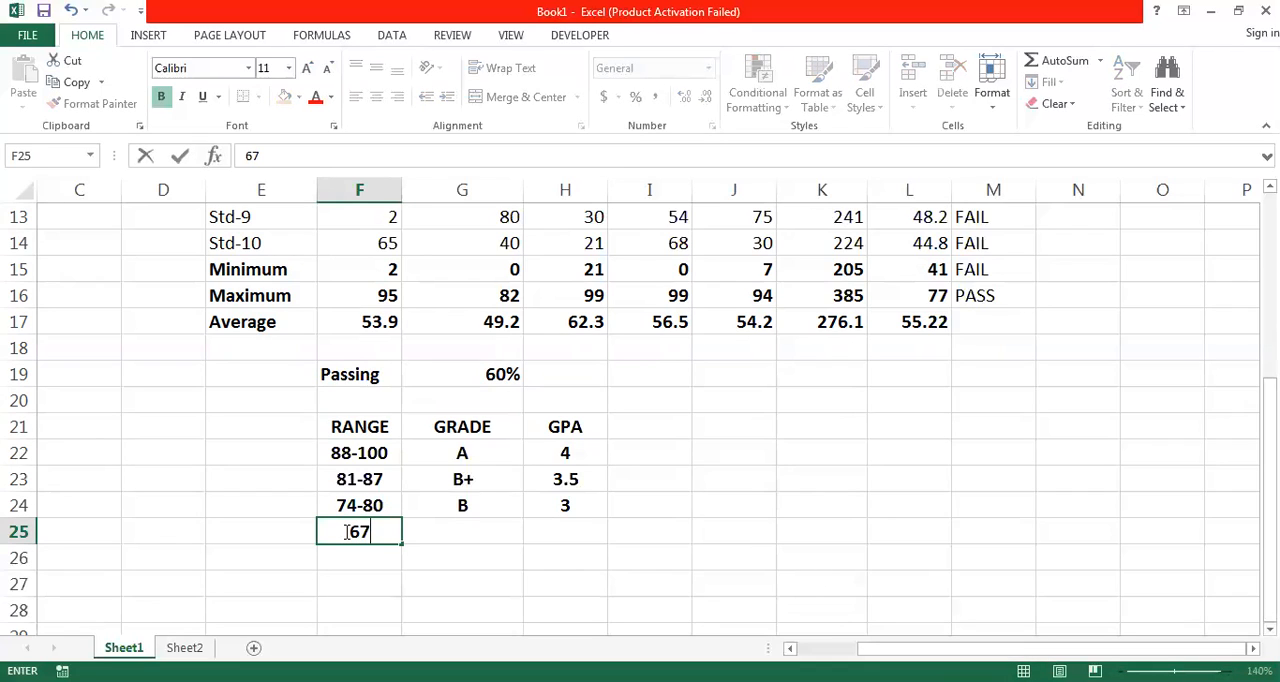
pyautogui.write('-73')
pyautogui.click(475, 535)
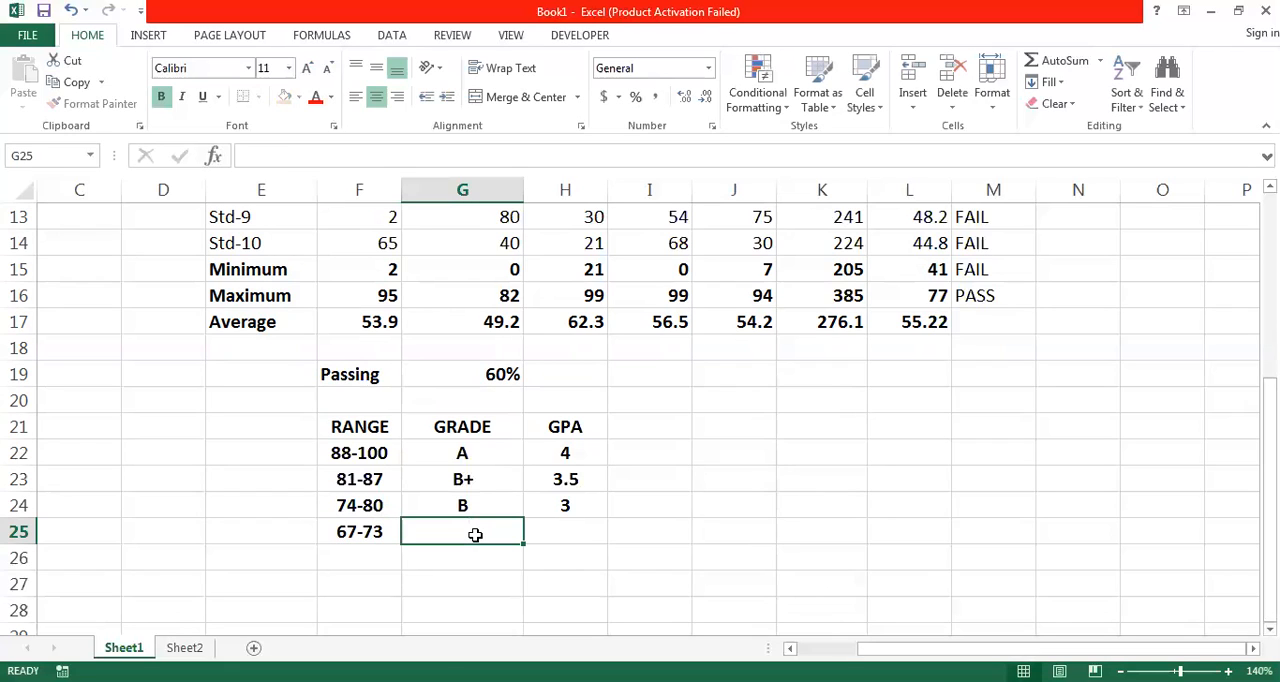
pyautogui.write('C+')
pyautogui.press('BackSpace')
pyautogui.write('+')
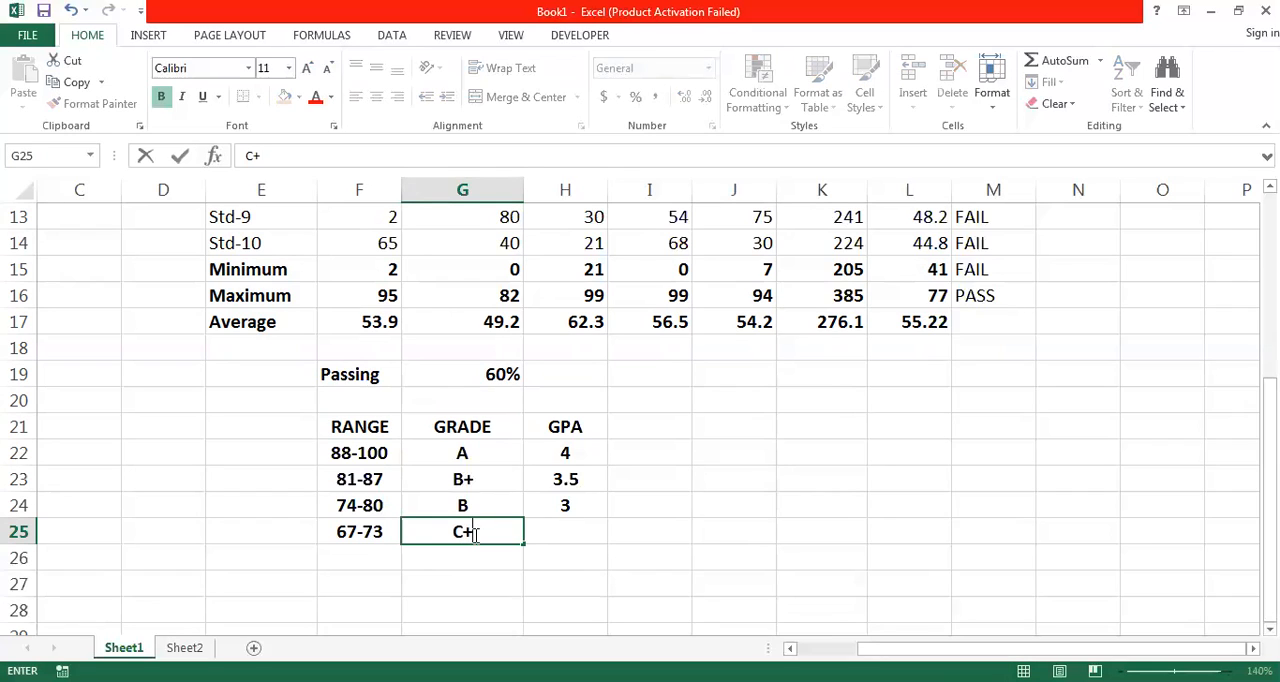
pyautogui.press('Tab')
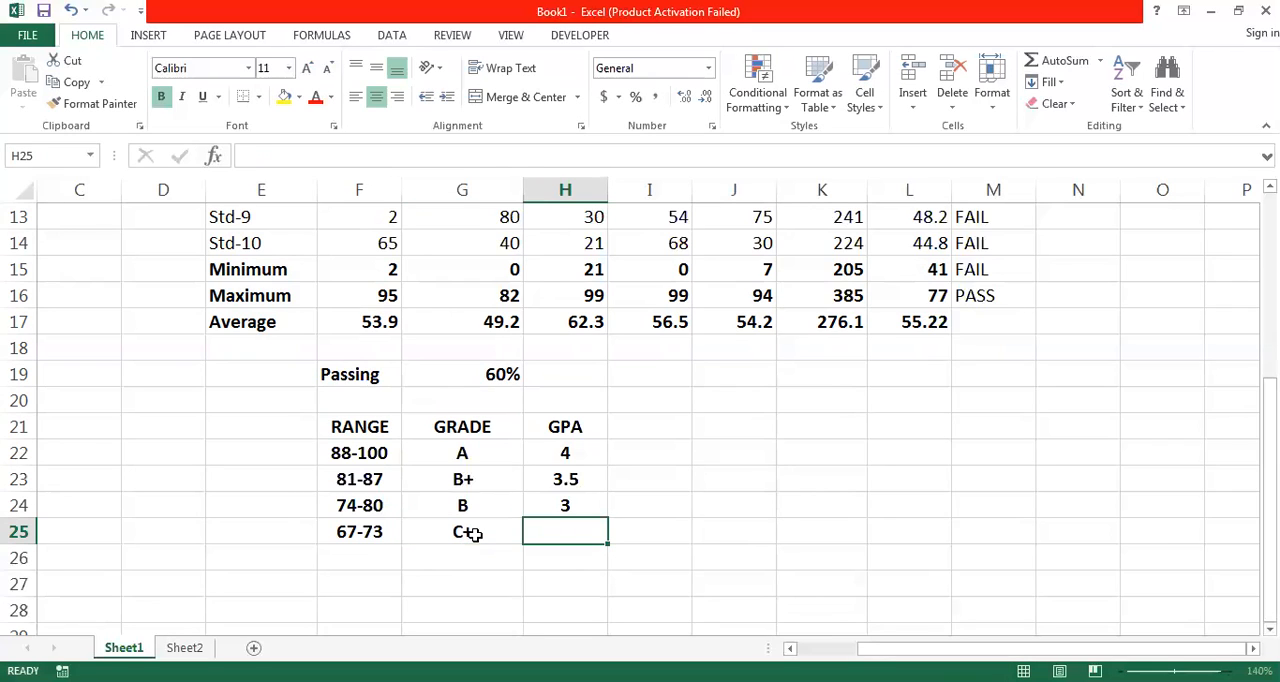
pyautogui.write('2.5')
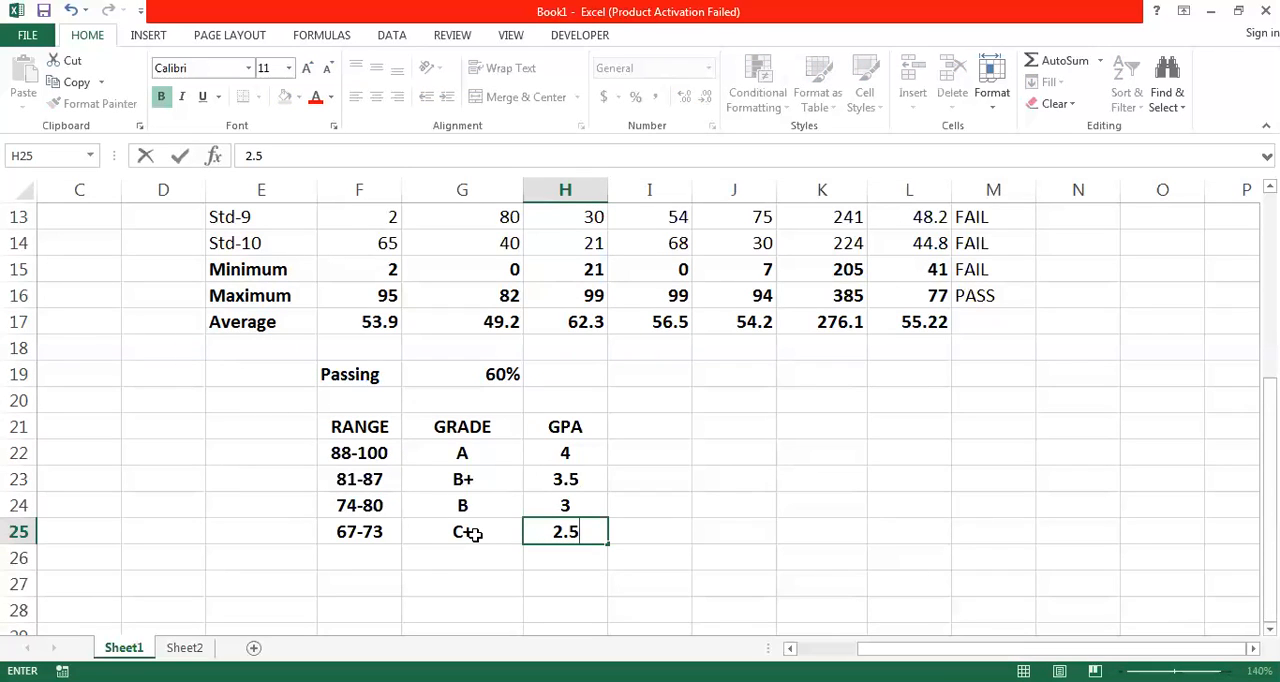
# - Fill the fifth grading row F26:H26 with the range 60-66, grade C and GPA 2
pyautogui.click(367, 554)
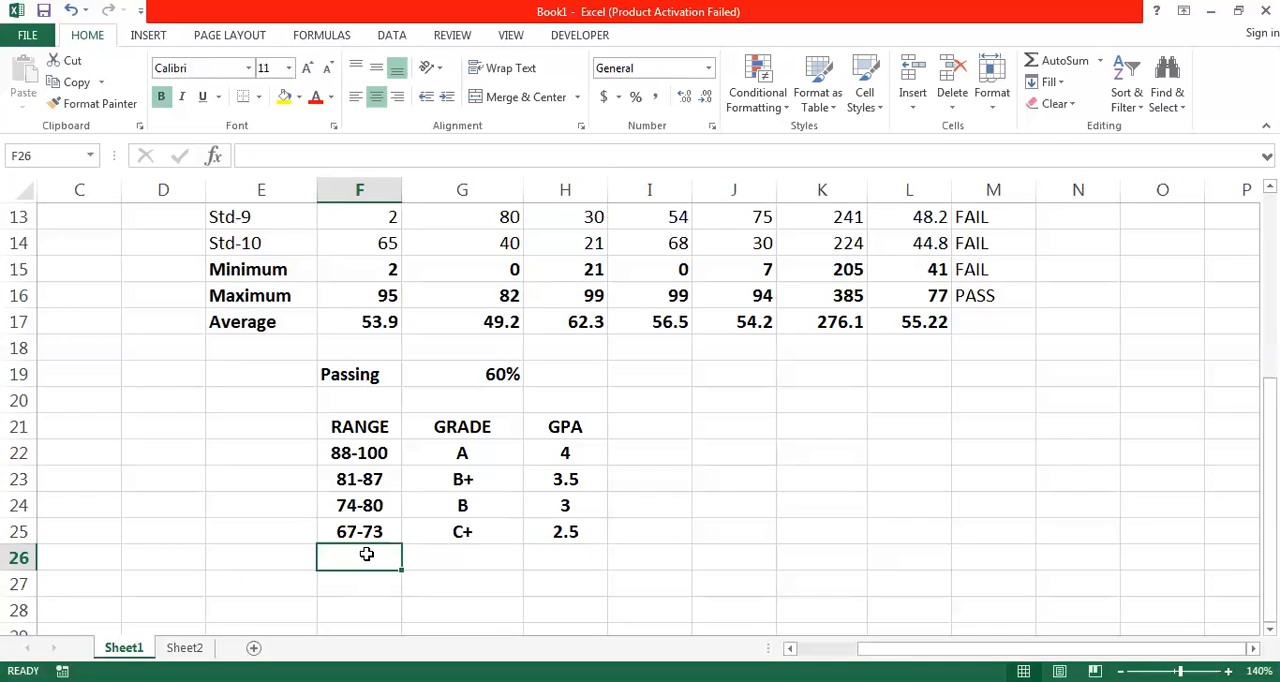
pyautogui.write('60')
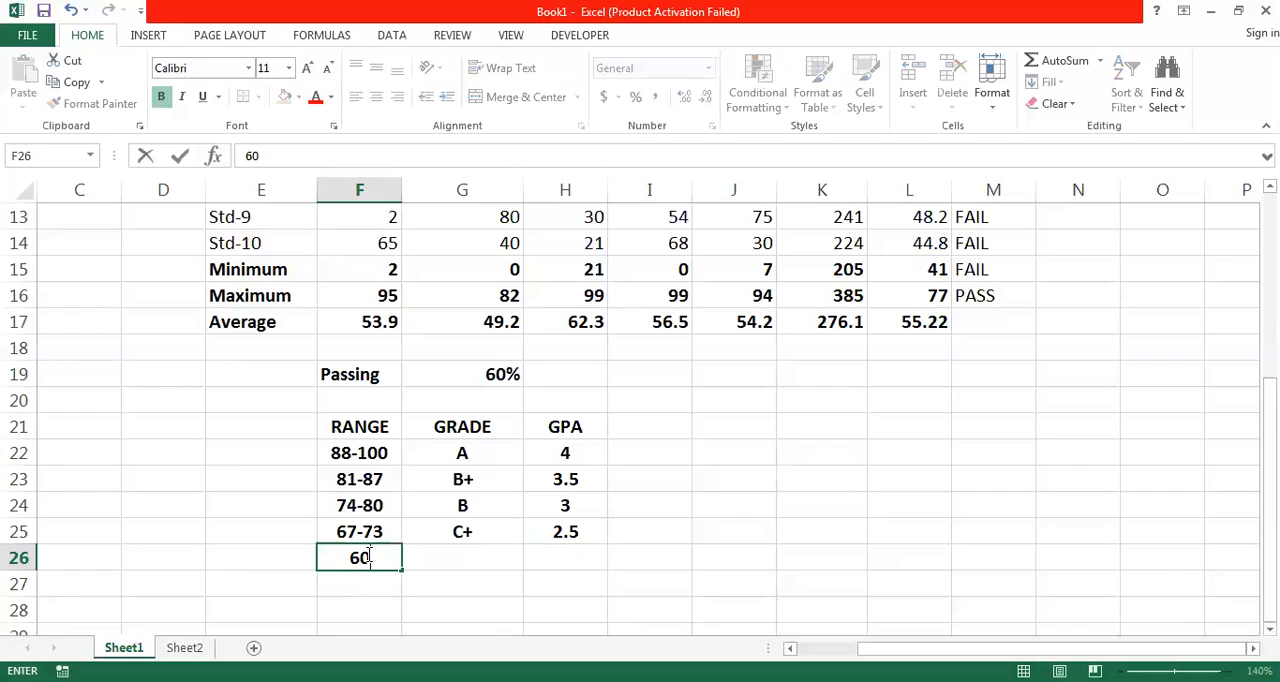
pyautogui.write('-66')
pyautogui.click(462, 561)
pyautogui.write('C+')
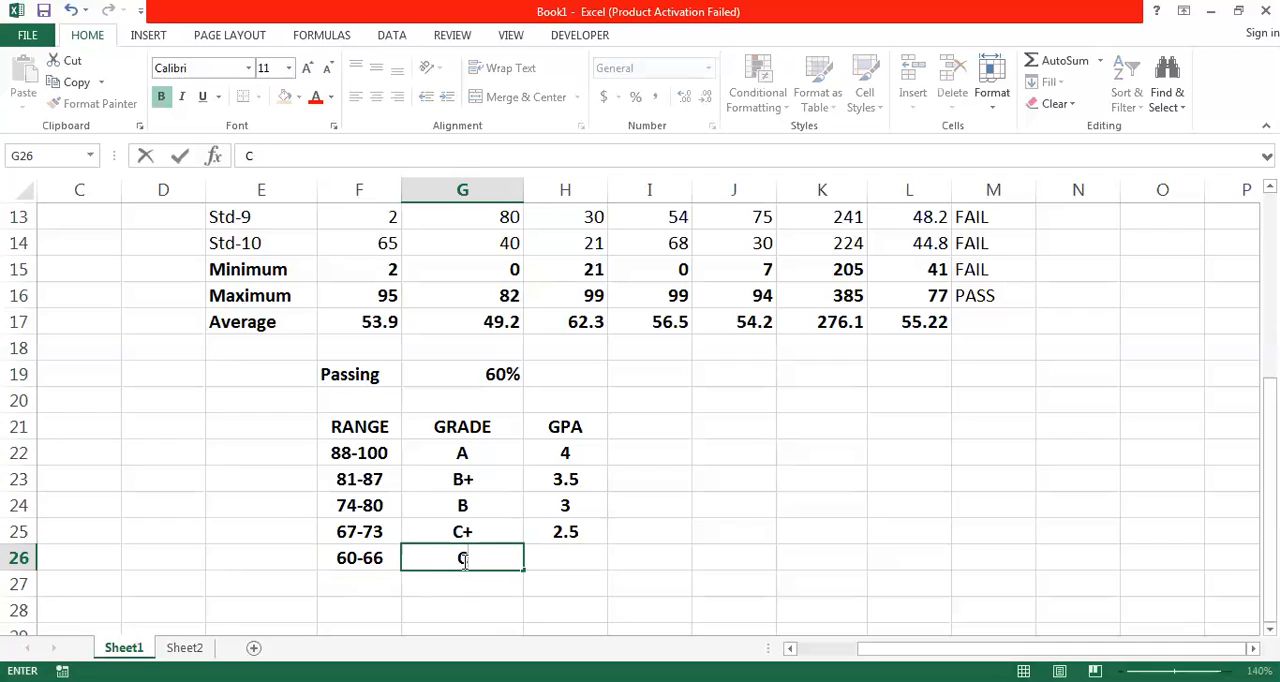
pyautogui.click(565, 552)
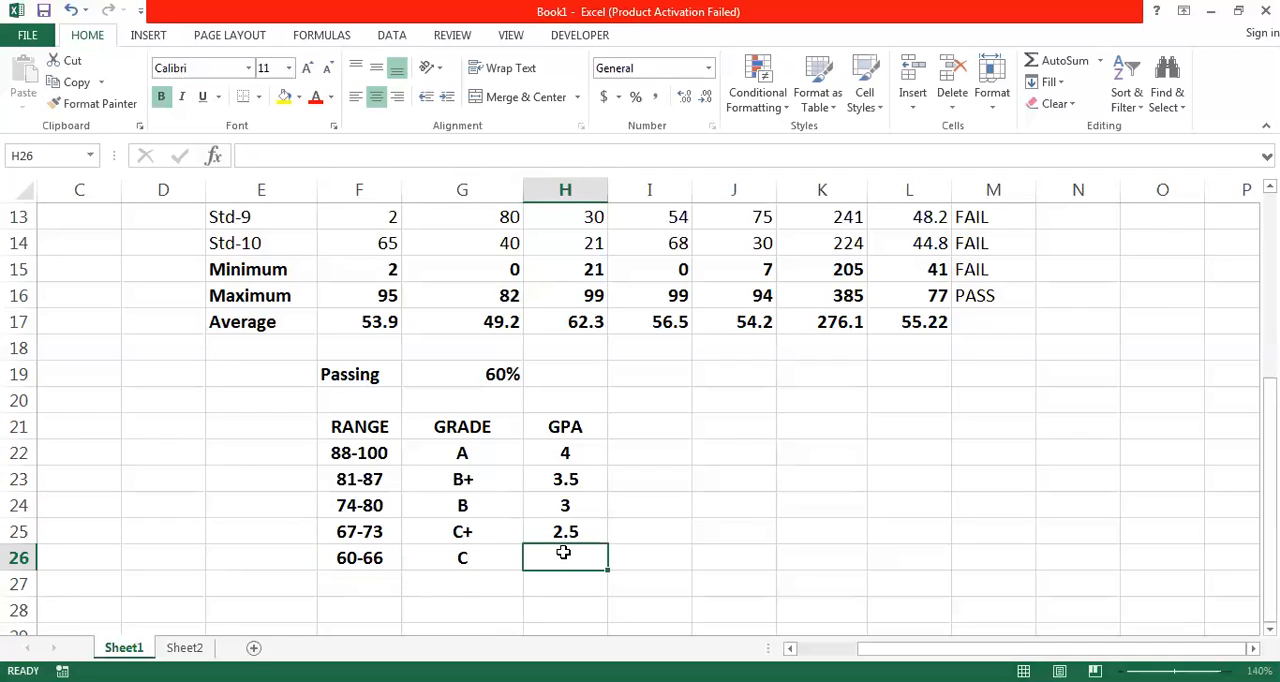
pyautogui.write('2')
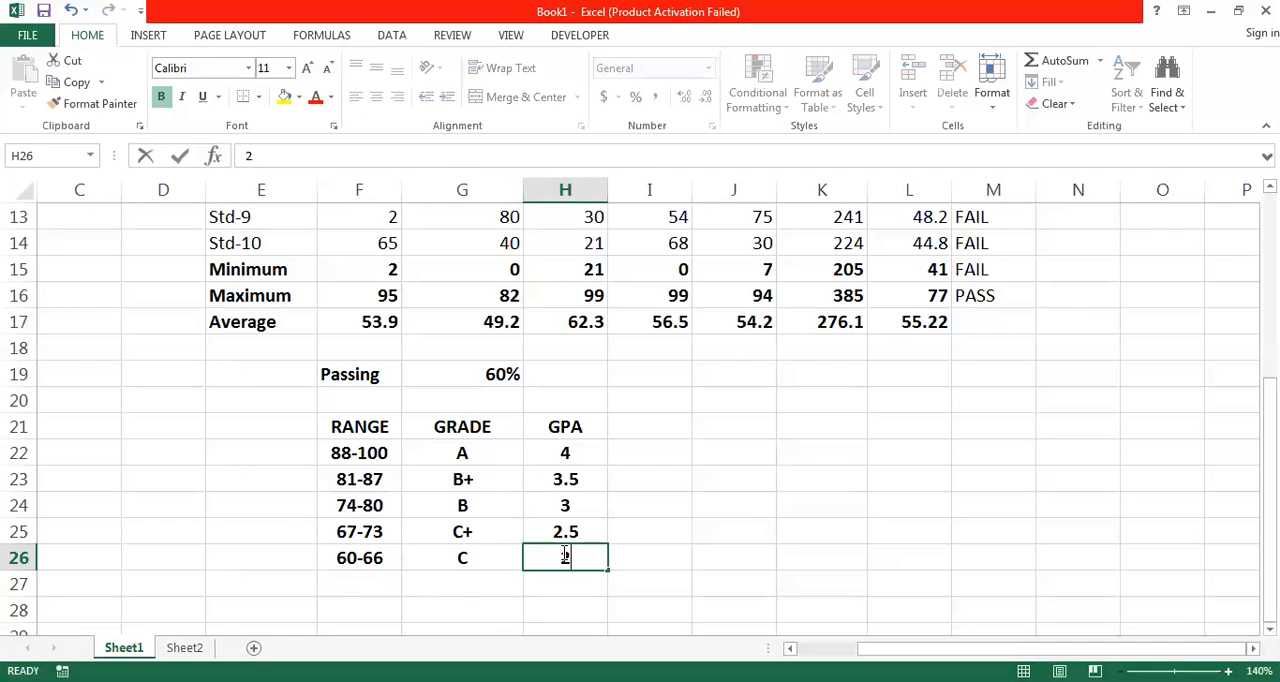
pyautogui.press('Return')
# - Fill the last grading row F27:H27 with the range 0-59, grade F and GPA 0
pyautogui.press('Left')
pyautogui.press('Left')
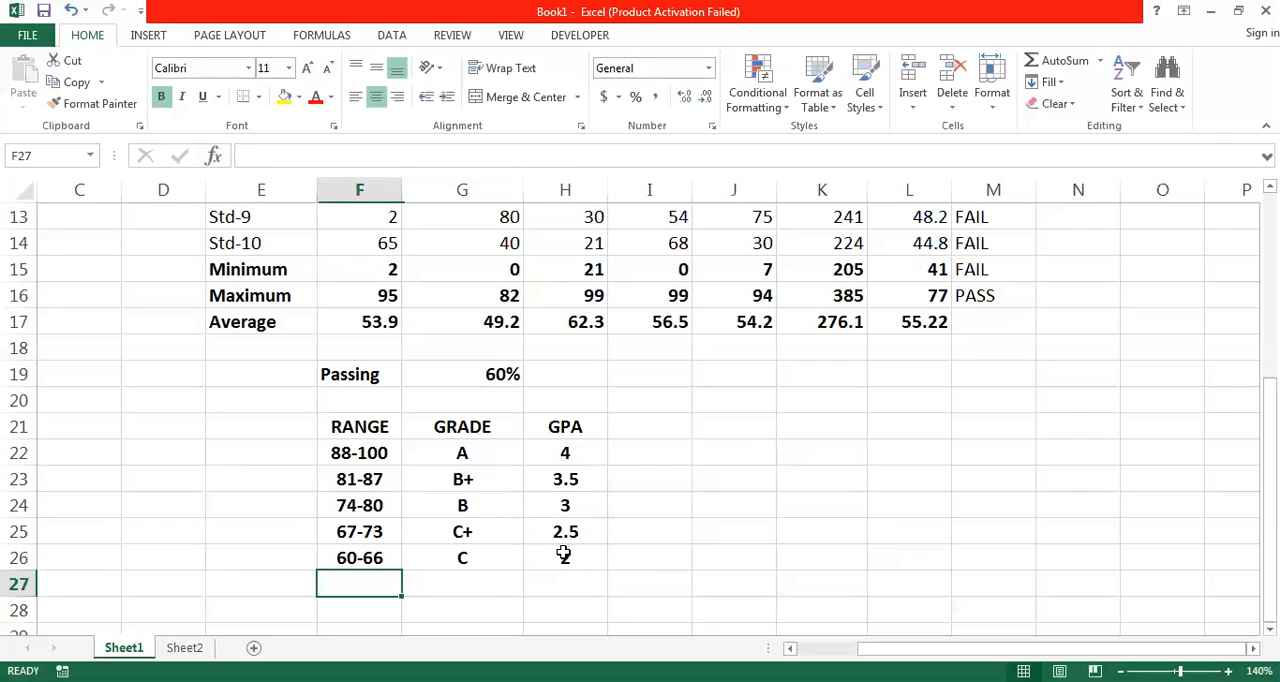
pyautogui.write('0')
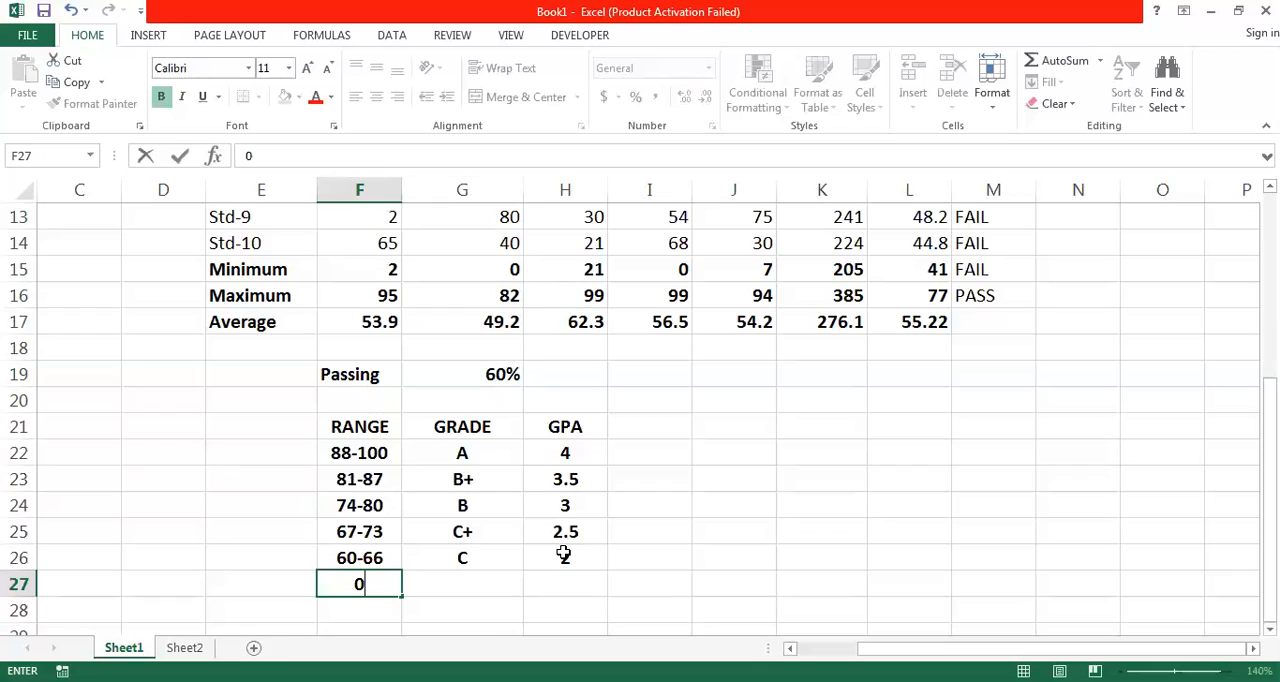
pyautogui.write('-59')
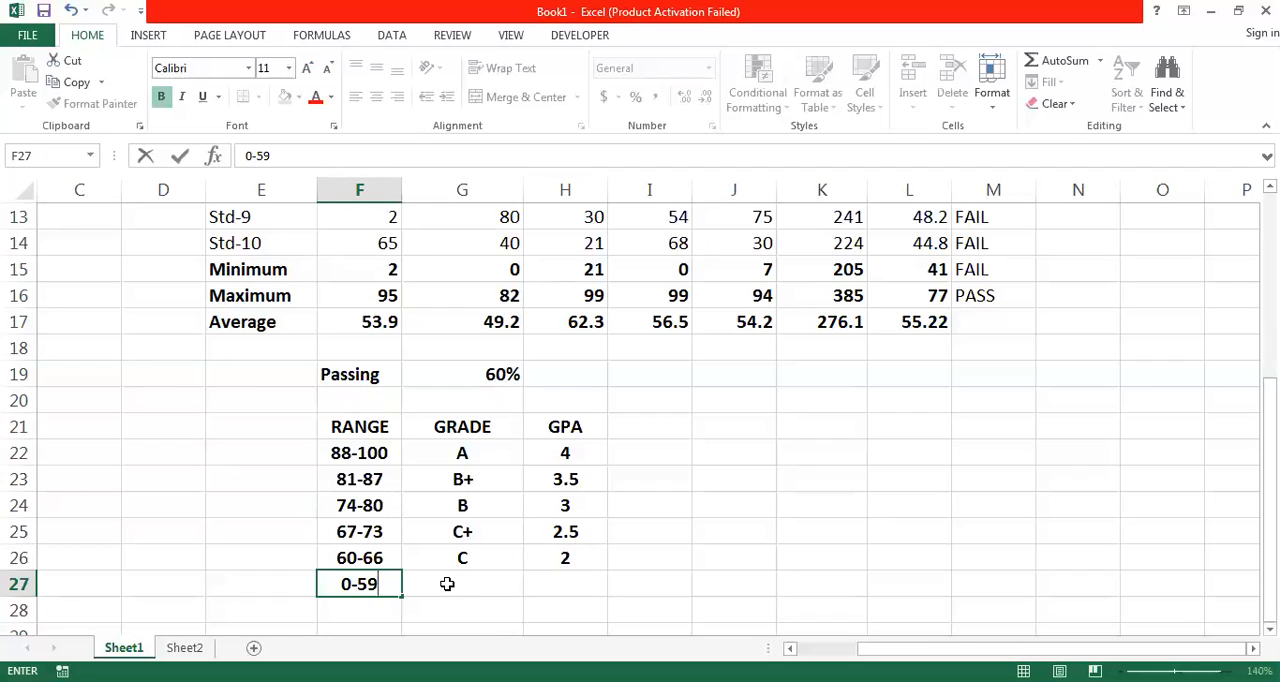
pyautogui.click(447, 584)
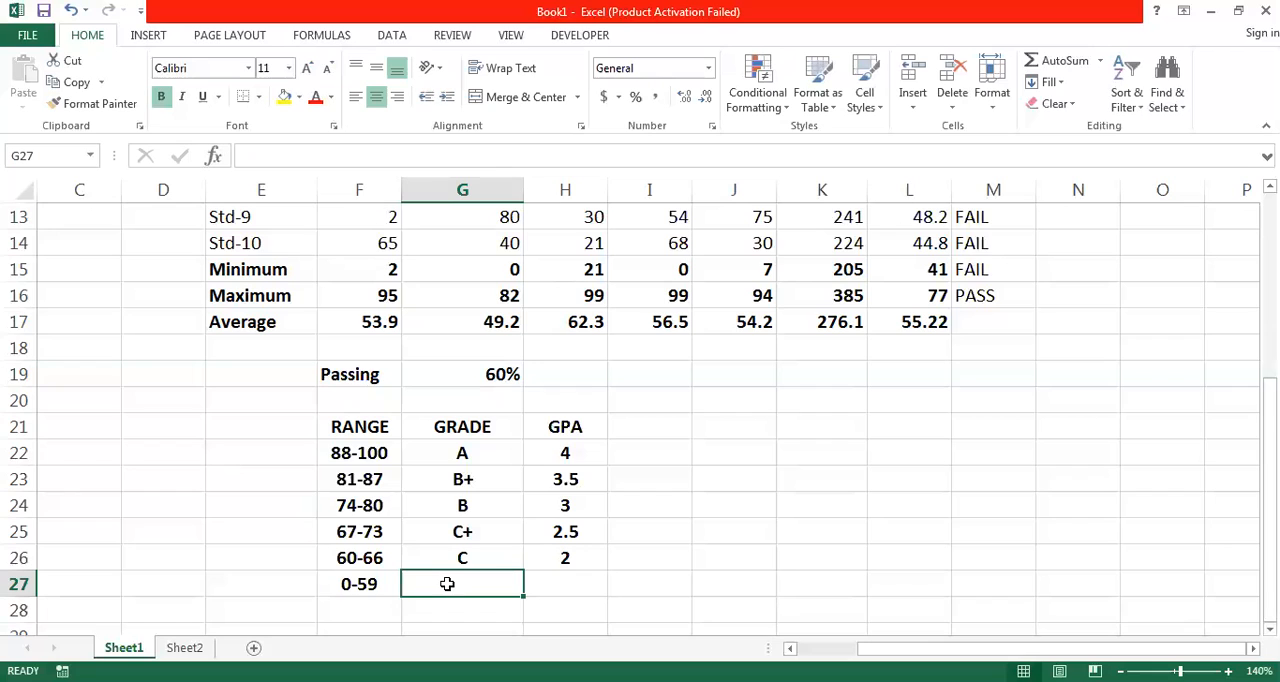
pyautogui.write('F')
pyautogui.press('Tab')
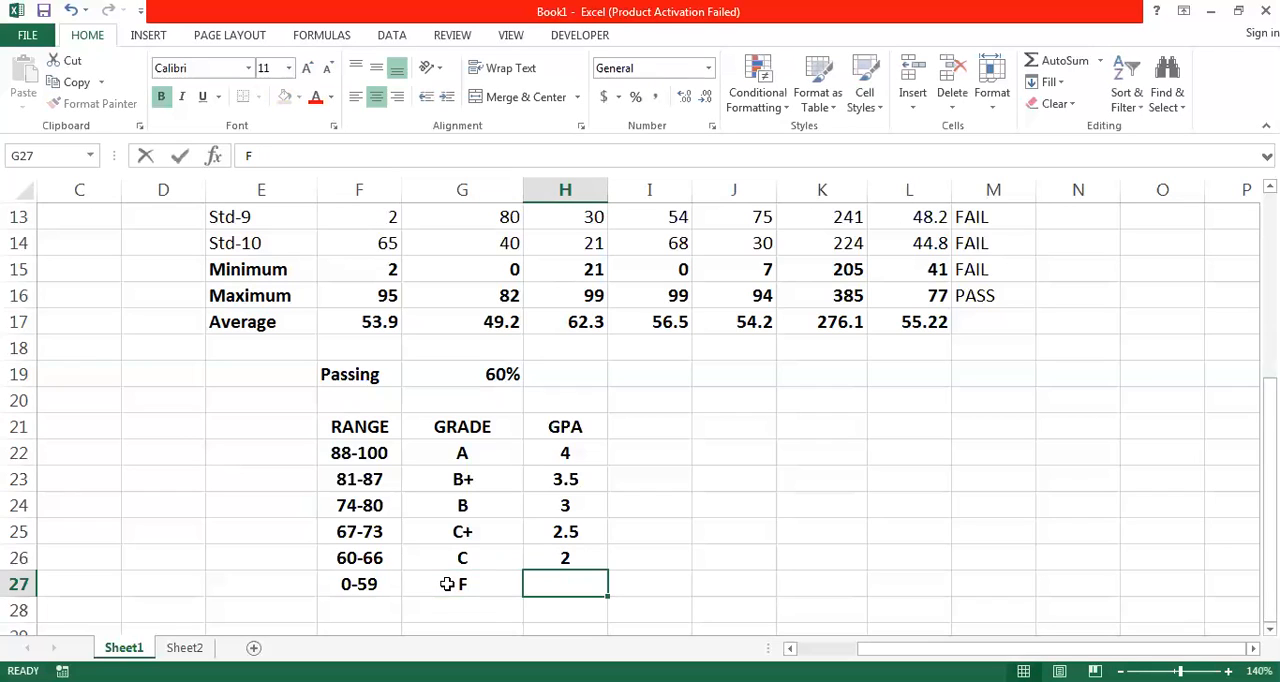
pyautogui.write('0')
pyautogui.press('Tab')
# - Review the range, grade and GPA cells of the last grading row F27:H27
pyautogui.press('Left')
pyautogui.press('Left')
pyautogui.press('Left')
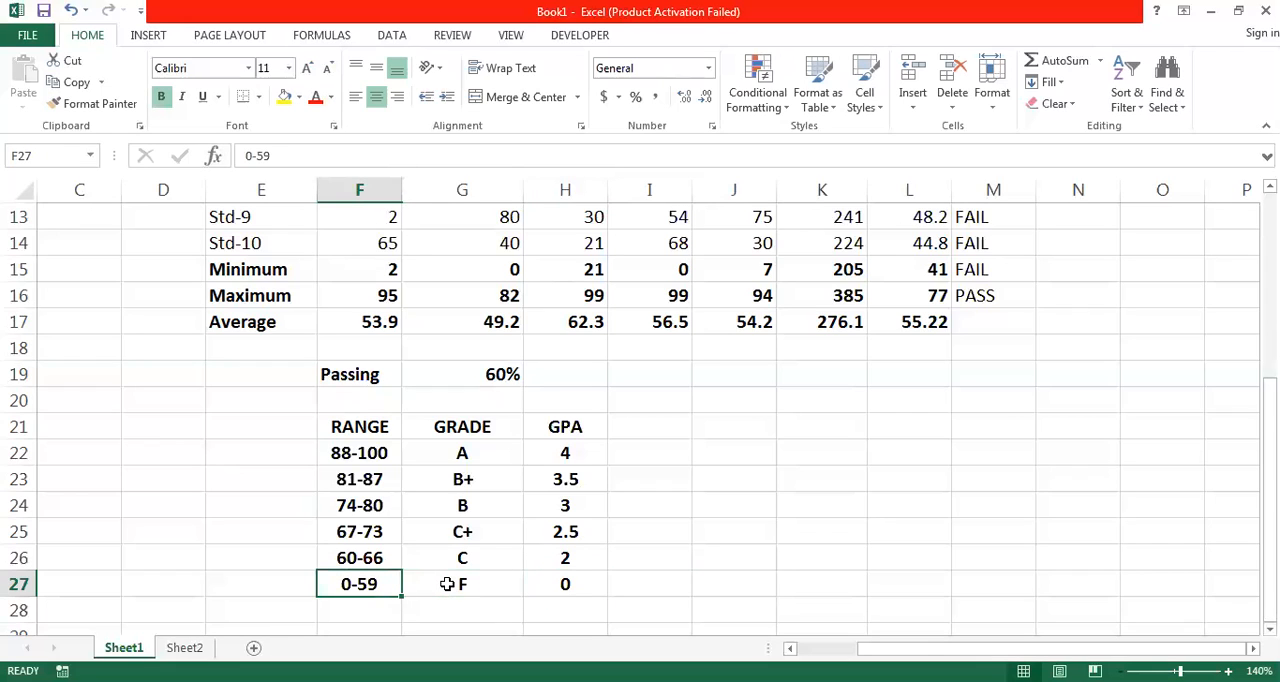
pyautogui.hotkey('shift', 'Right')
pyautogui.hotkey('shift', 'Right')
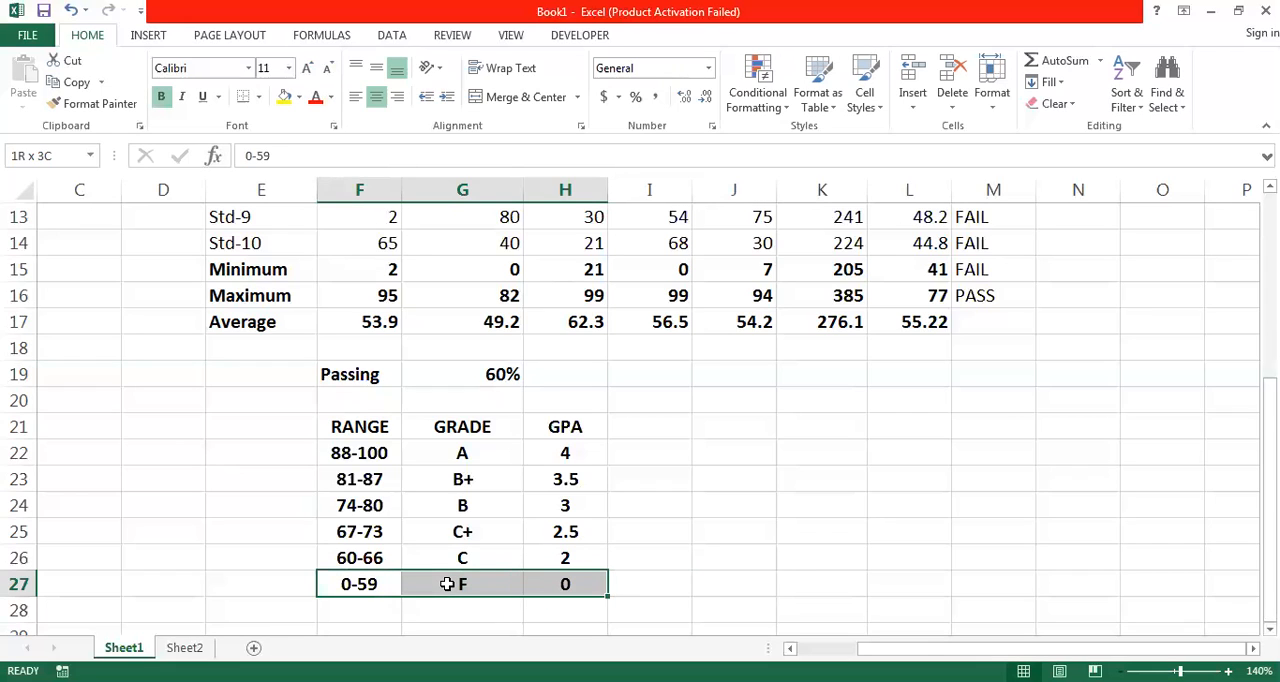
pyautogui.press('Right')
pyautogui.press('Right')
pyautogui.press('Left')
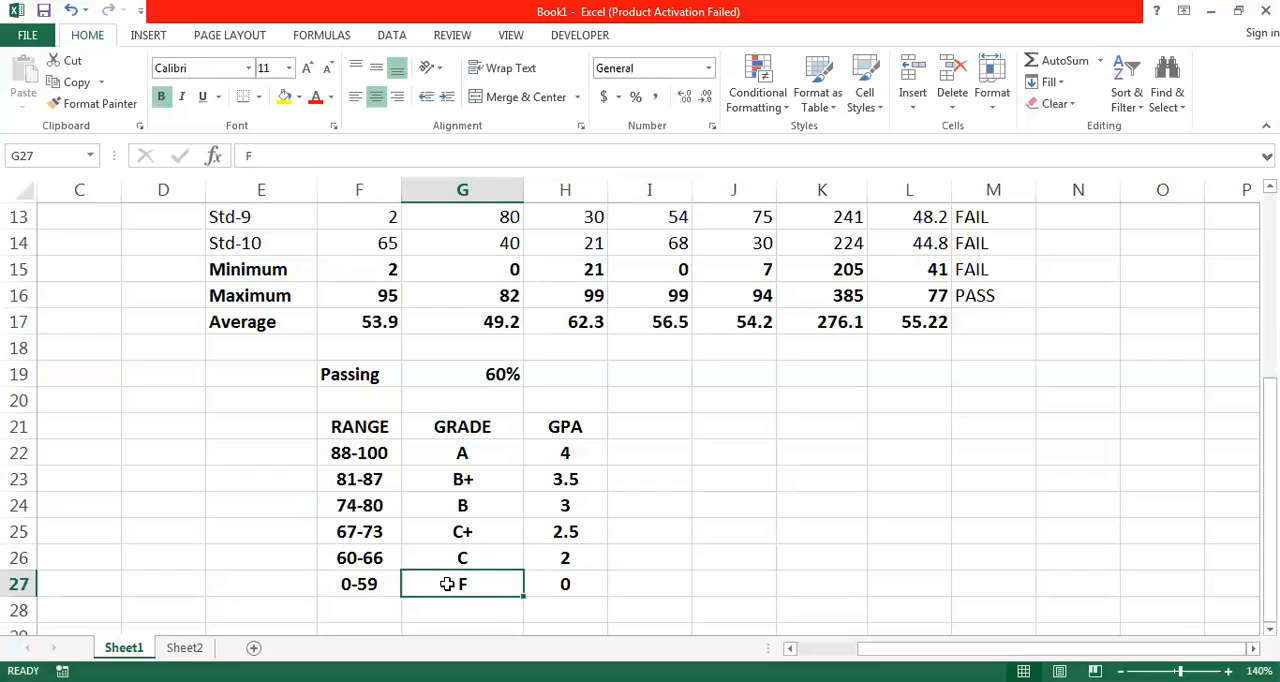
pyautogui.press('Right')
pyautogui.press('Left')
pyautogui.press('Left')
pyautogui.press('Right')
pyautogui.press('Left')
pyautogui.press('Right')
pyautogui.press('Right')
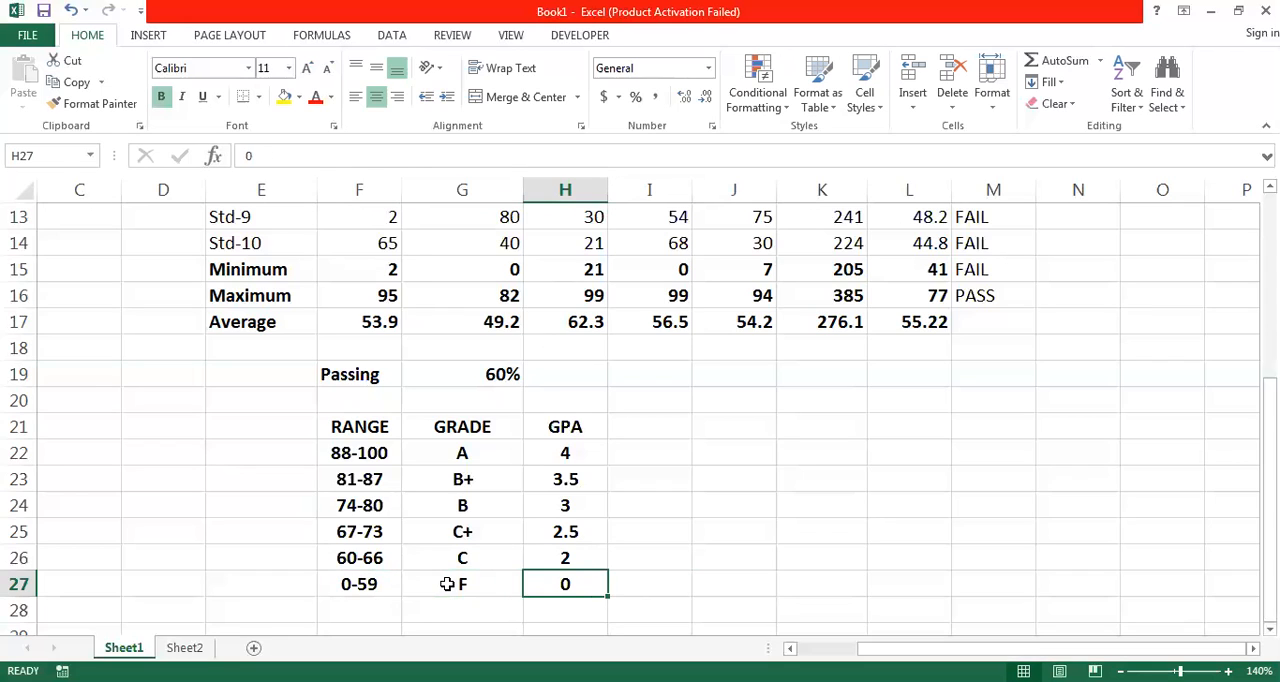
# - Review the upper rows of the grading table, comparing the first row's mark range in F22 with its grade in G22
pyautogui.press('Up')
pyautogui.press('Up')
pyautogui.press('Up')
pyautogui.press('Up')
pyautogui.press('Up')
pyautogui.press('Up')
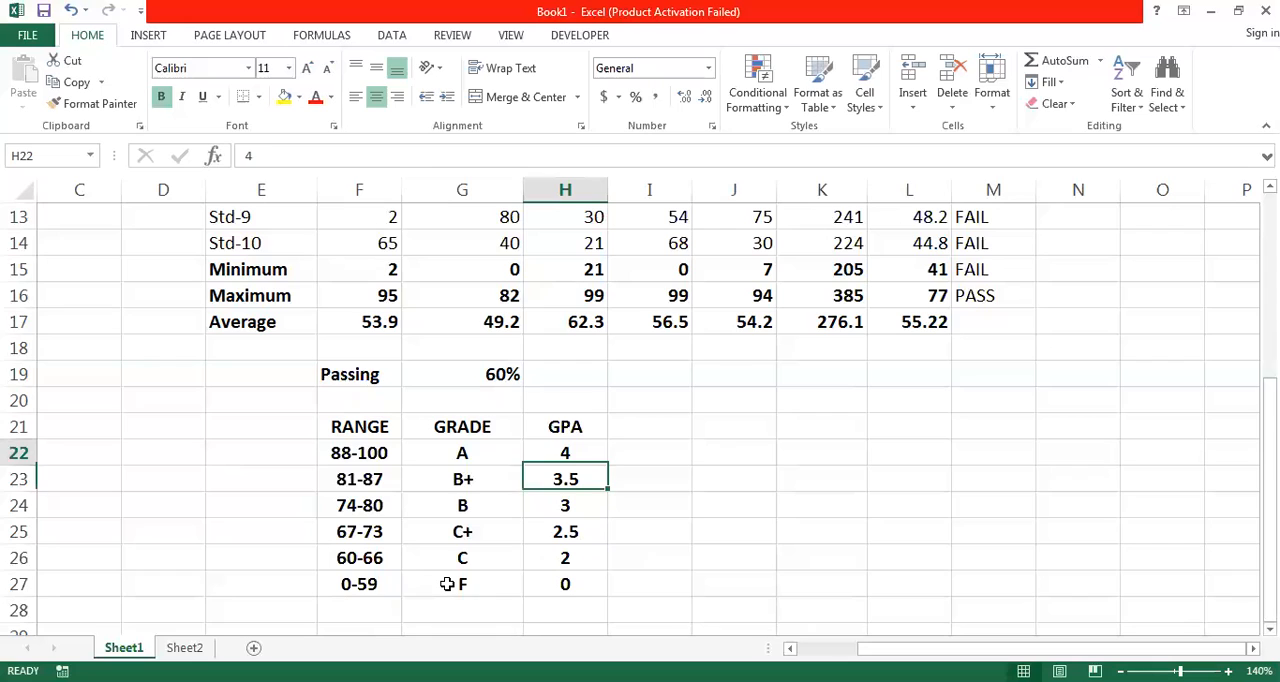
pyautogui.press('Left')
pyautogui.press('Left')
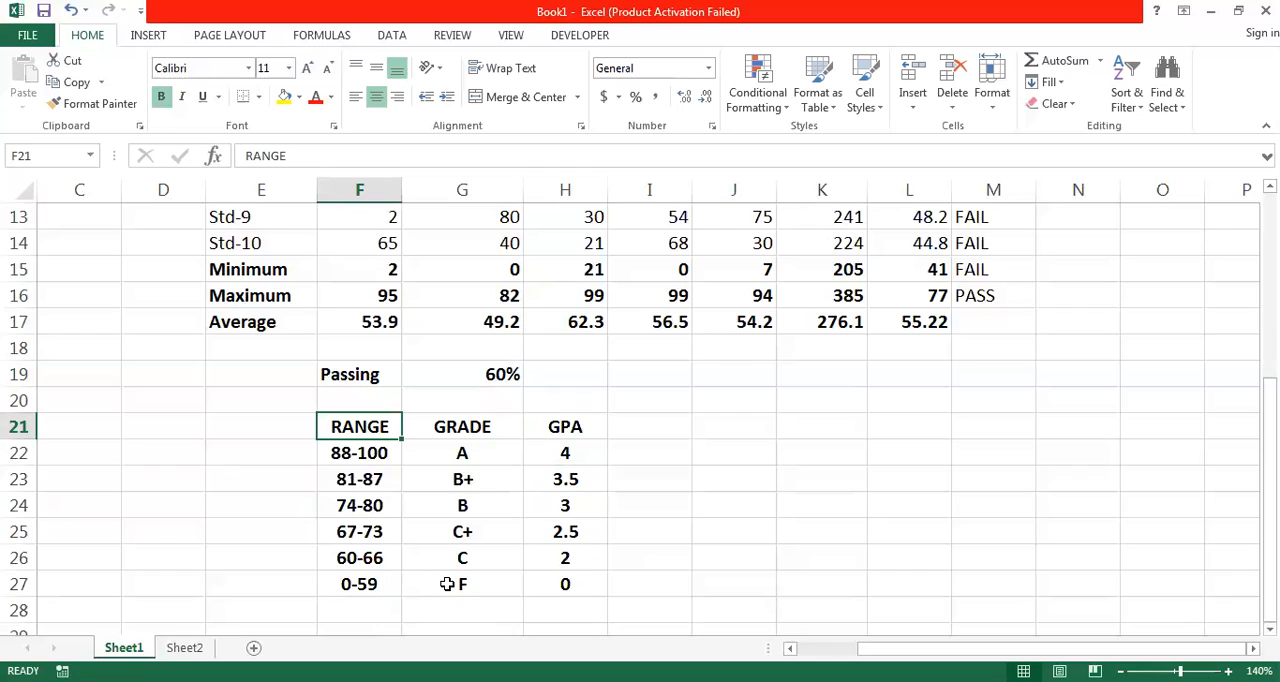
pyautogui.press('Up')
pyautogui.press('Up')
pyautogui.press('Up')
pyautogui.press('Up')
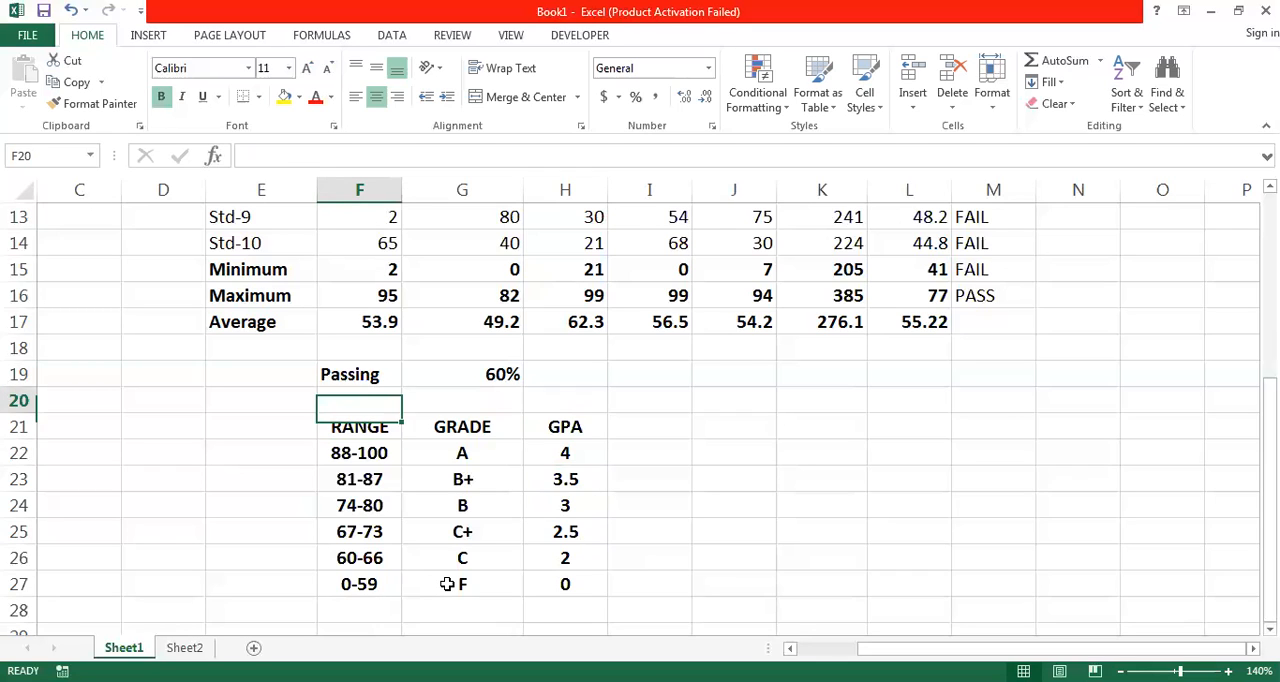
pyautogui.press('Down')
pyautogui.press('Down')
pyautogui.press('Down')
pyautogui.press('Down')
pyautogui.press('Down')
pyautogui.press('Down')
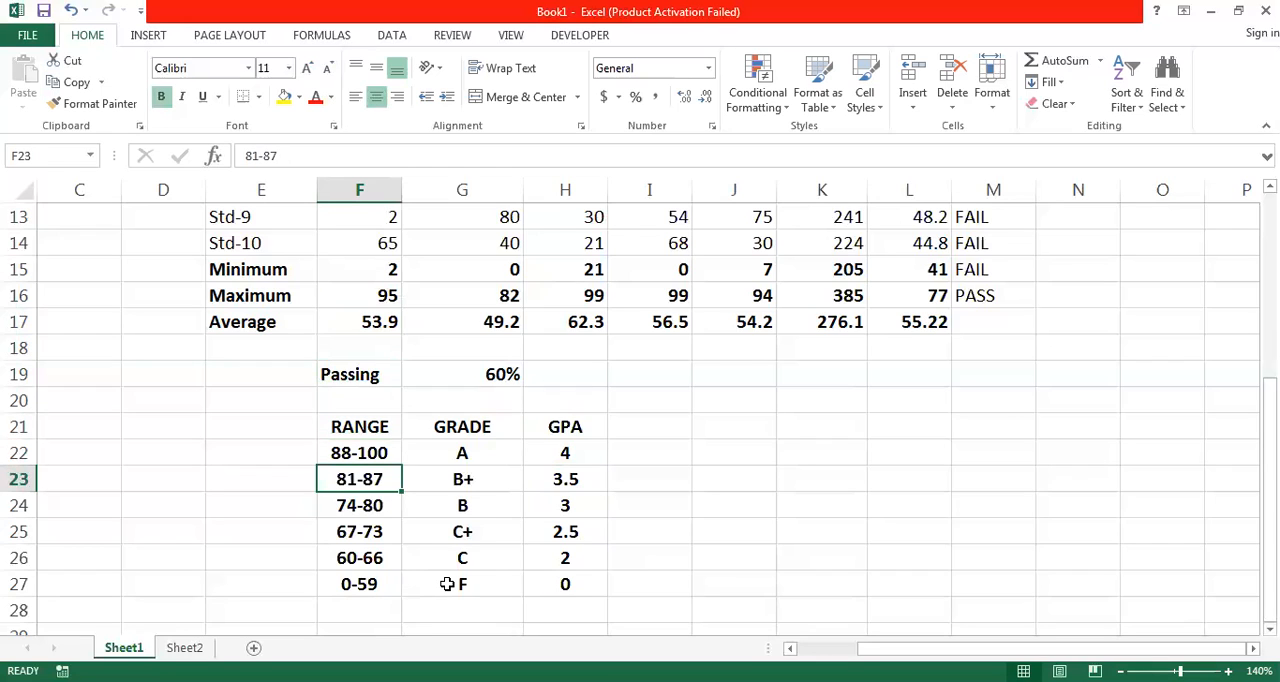
pyautogui.press('Up')
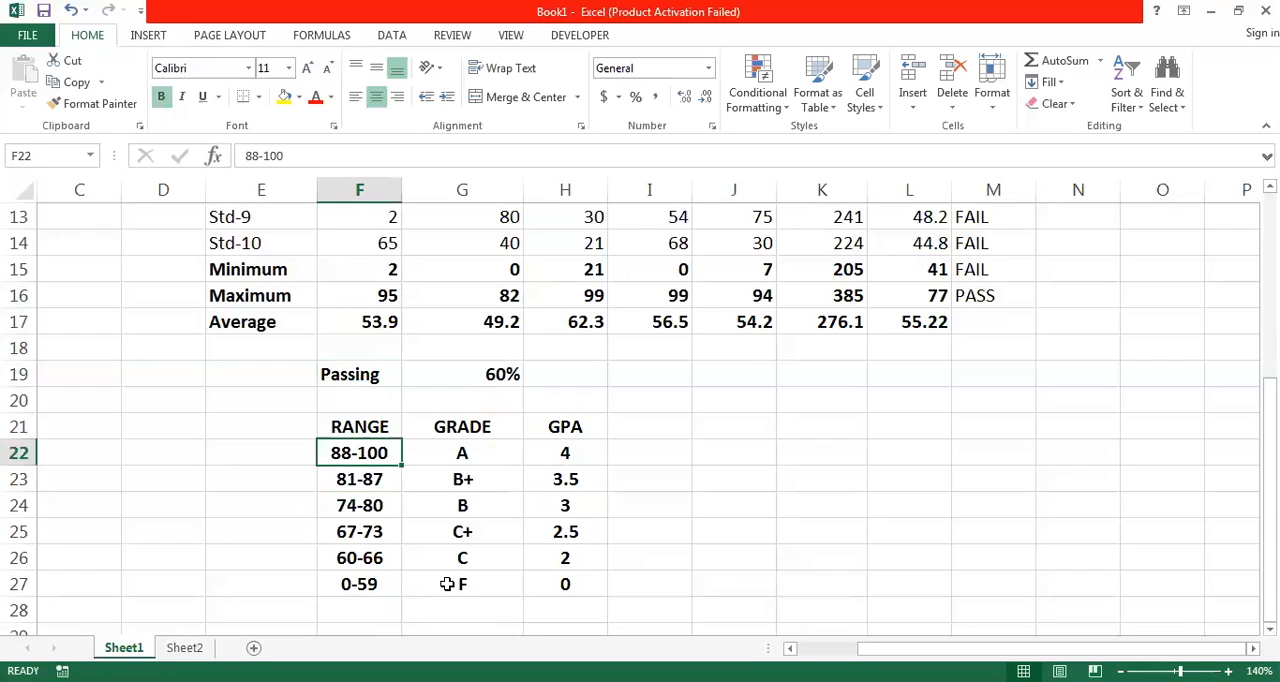
pyautogui.press('Right')
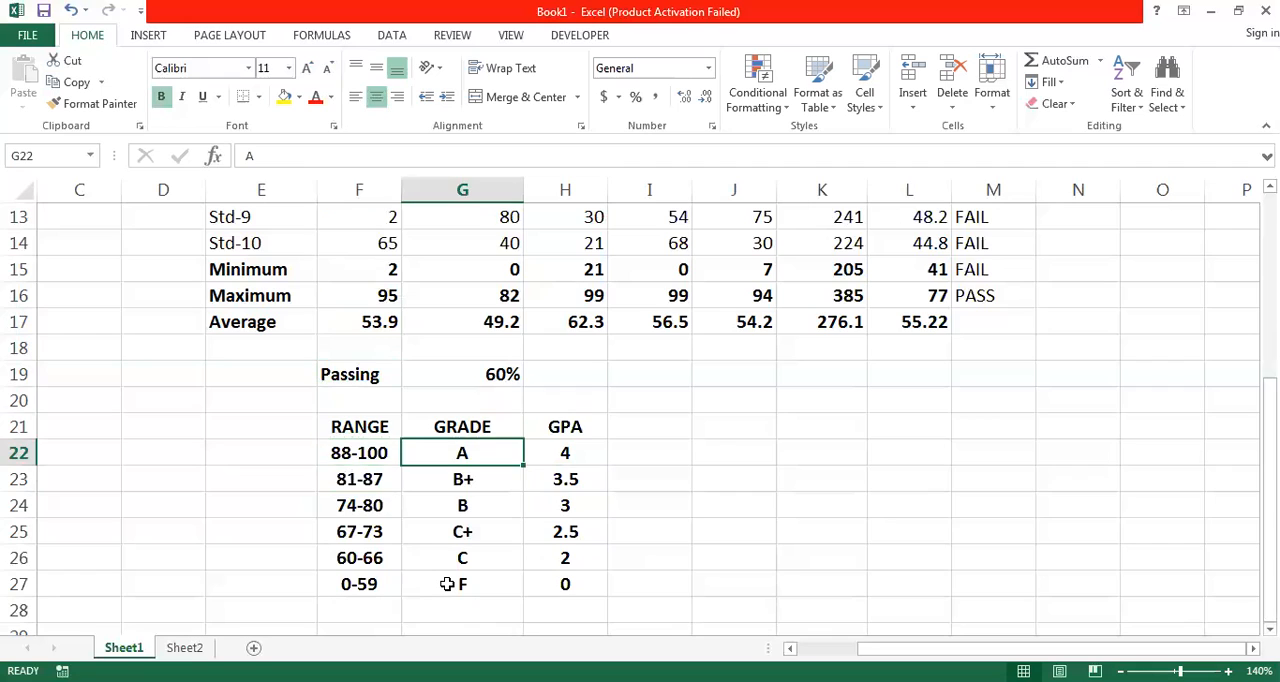
pyautogui.press('Left')
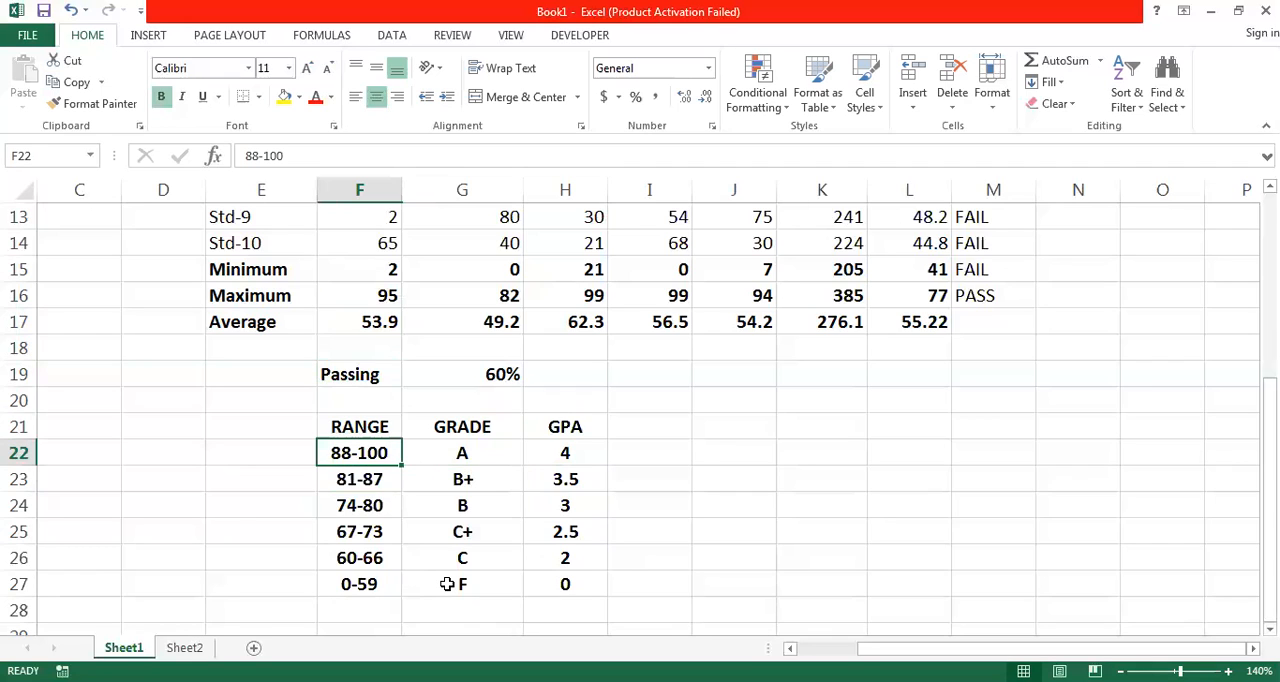
pyautogui.press('Right')
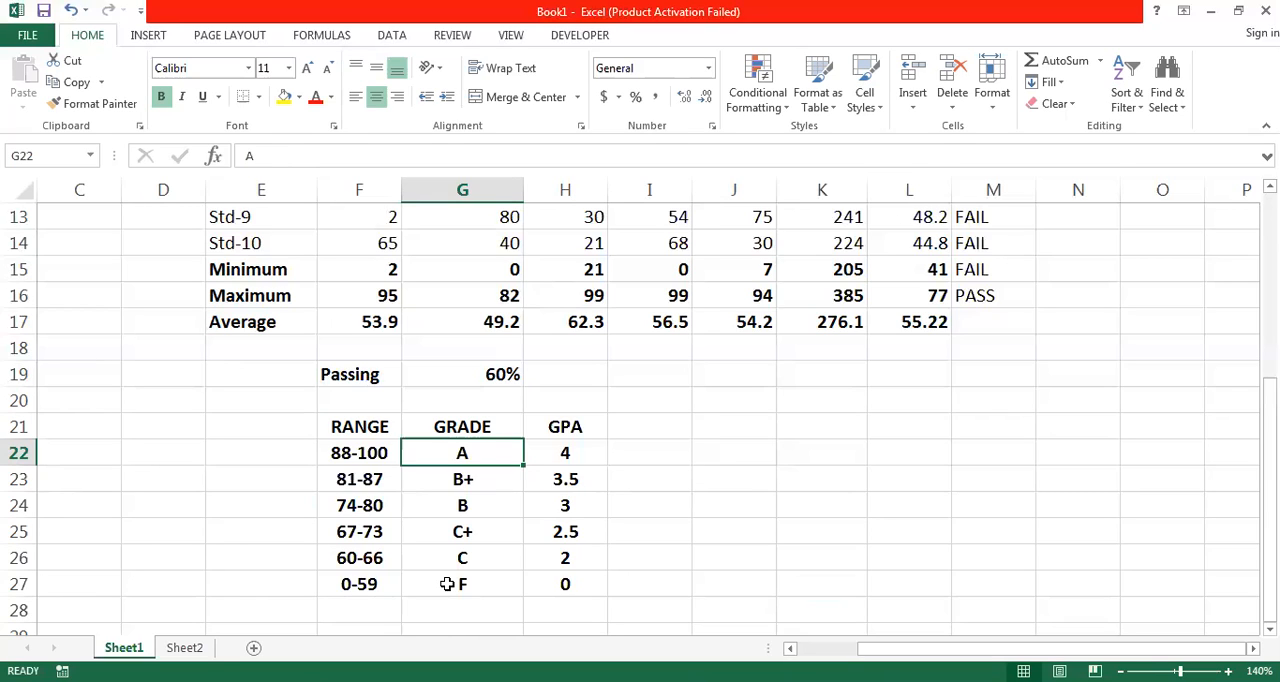
# - Review the grading table, from the first mark range in F22 to the last grade in G27 and back up the GRADE column
pyautogui.click(345, 452)
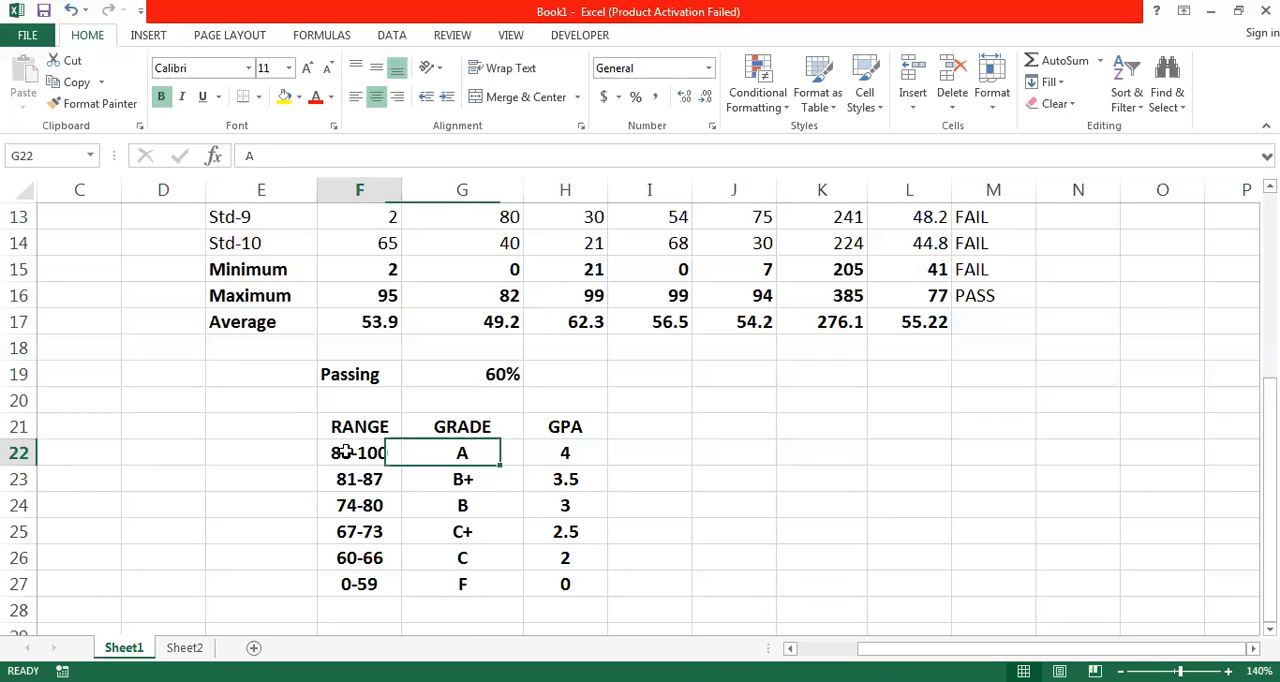
pyautogui.click(456, 585)
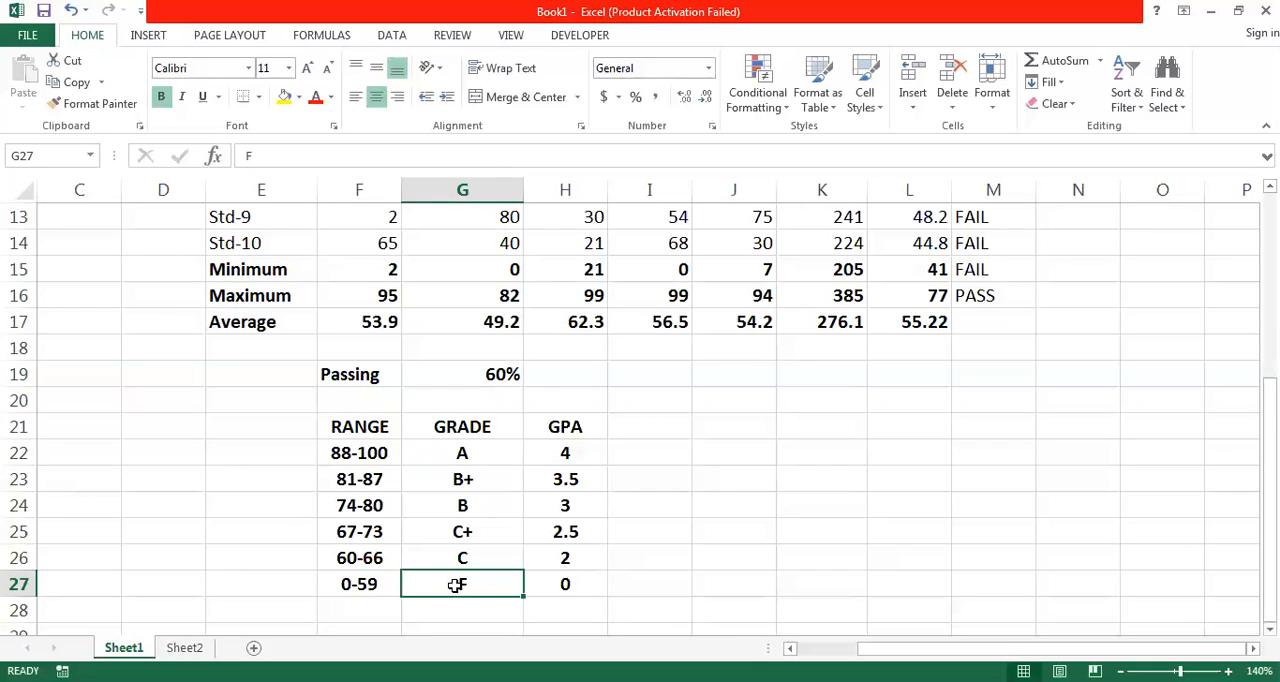
pyautogui.press('Up')
pyautogui.press('Up')
pyautogui.press('Up')
pyautogui.press('Up')
pyautogui.press('Up')
pyautogui.press('Up')
pyautogui.press('Up')
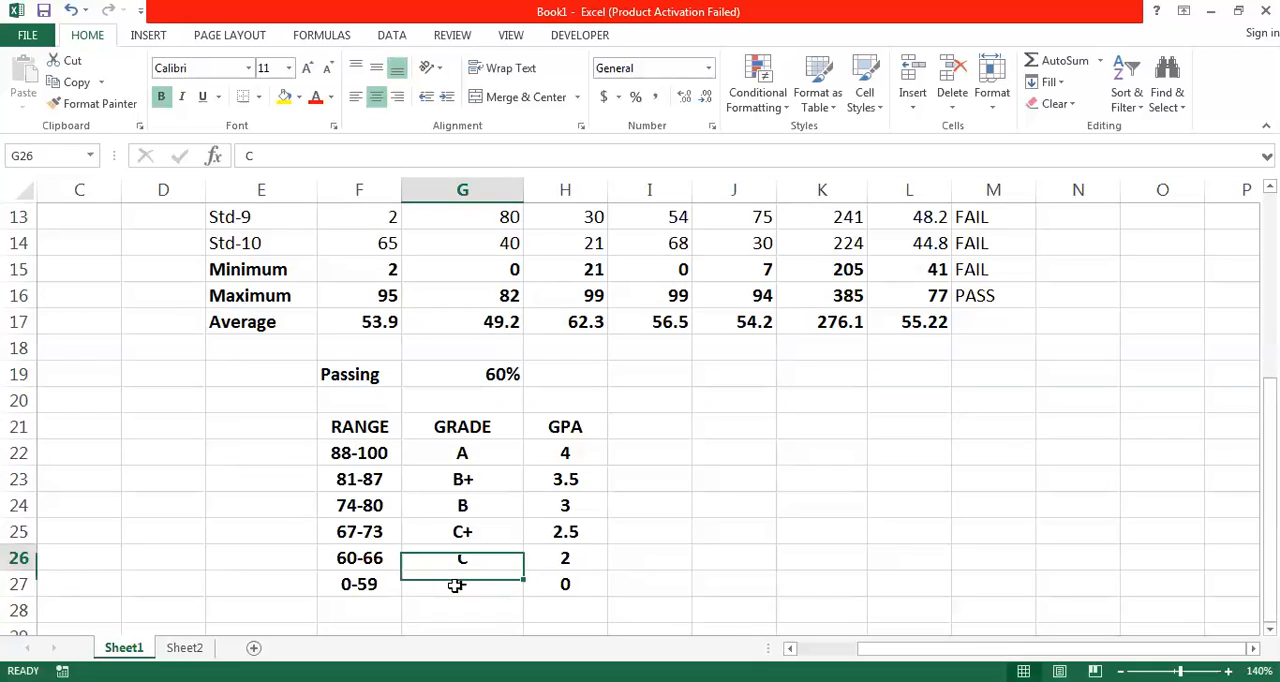
pyautogui.press('Up')
pyautogui.press('Up')
pyautogui.press('Up')
pyautogui.press('Up')
pyautogui.press('Up')
pyautogui.press('Up')
pyautogui.press('Up')
pyautogui.press('Up')
pyautogui.press('Up')
pyautogui.press('Up')
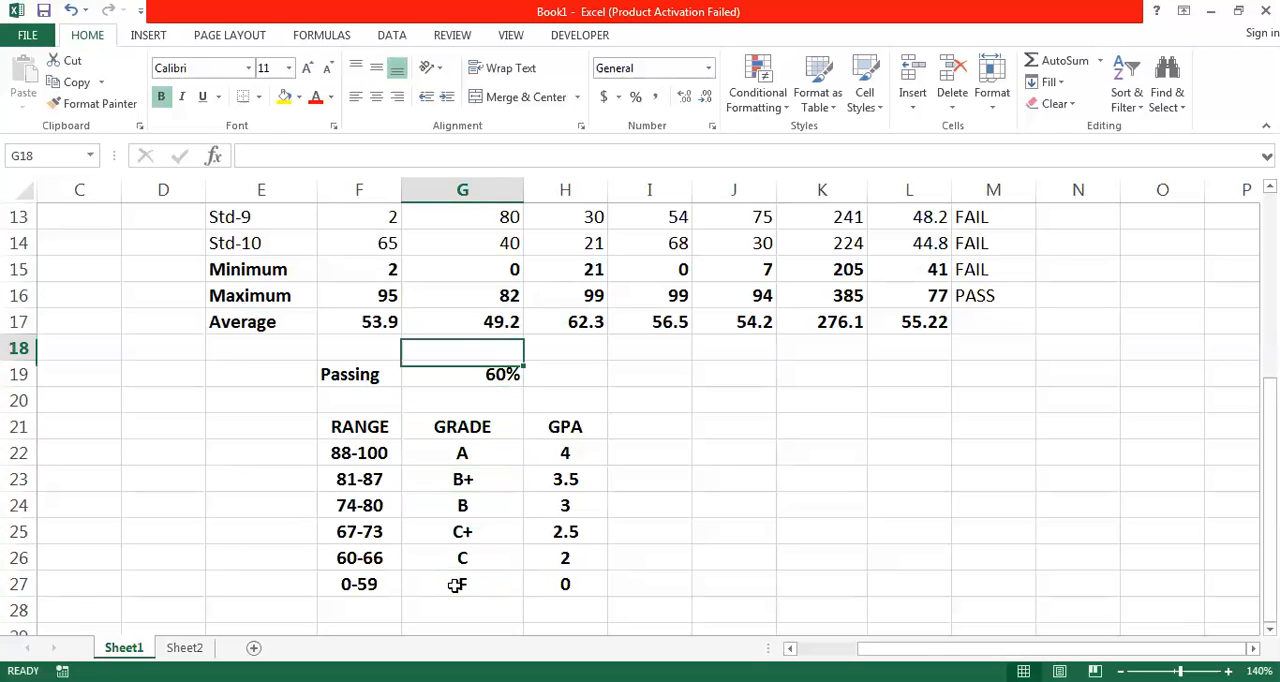
# - Examine the students' marks in row 5 and the percentages down column L to judge how they spread over the grade ranges
pyautogui.press('Up')
pyautogui.press('Up')
pyautogui.press('Up')
pyautogui.press('Up')
pyautogui.press('Up')
pyautogui.press('Up')
pyautogui.press('Up')
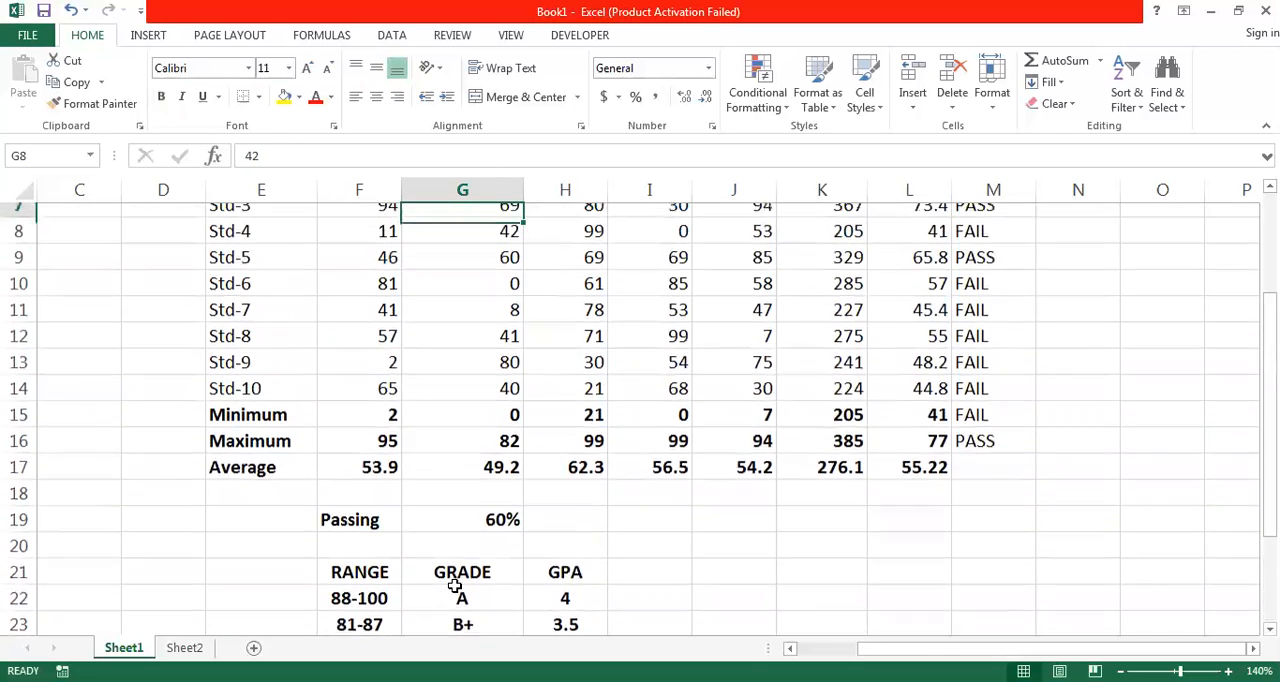
pyautogui.press('Right')
pyautogui.press('Right')
pyautogui.press('Right')
pyautogui.press('Right')
pyautogui.press('Right')
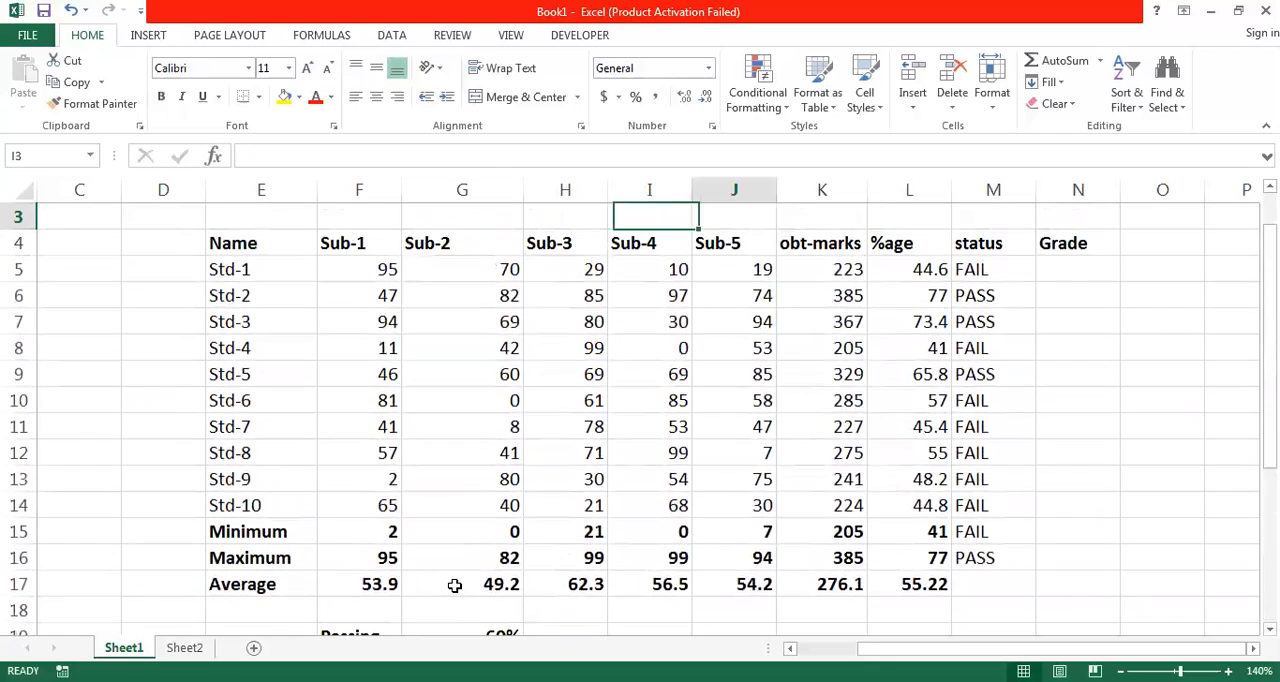
pyautogui.press('Down')
pyautogui.press('Down')
pyautogui.press('Left')
pyautogui.press('Left')
pyautogui.press('Left')
pyautogui.press('Left')
pyautogui.press('Left')
pyautogui.press('Left')
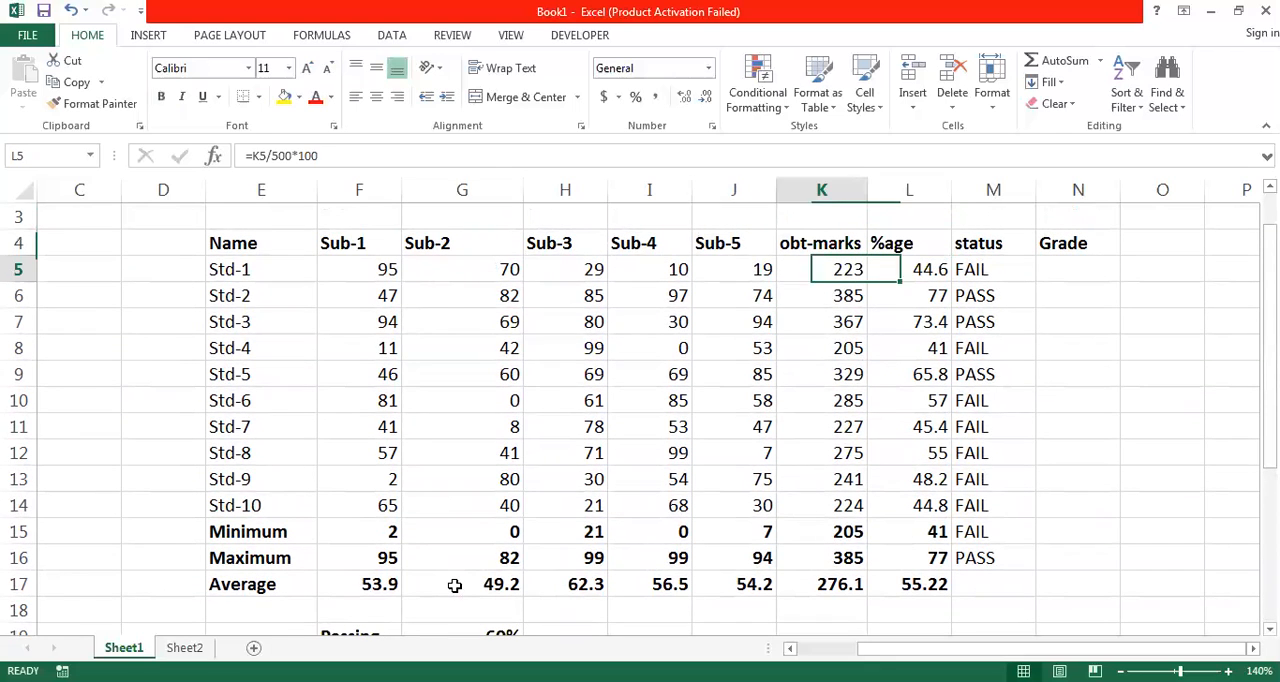
pyautogui.press('Right')
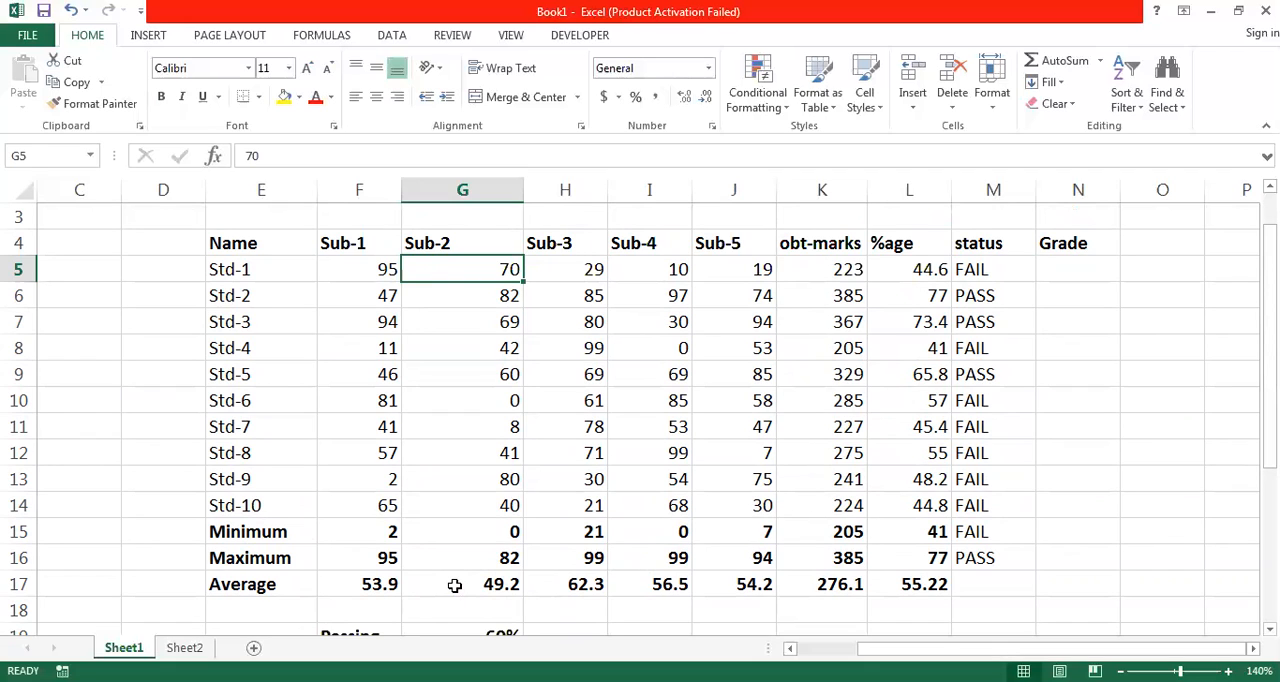
pyautogui.press('Right')
pyautogui.press('Right')
pyautogui.press('Right')
pyautogui.press('Right')
pyautogui.press('Right')
pyautogui.press('Down')
pyautogui.press('Down')
pyautogui.press('Up')
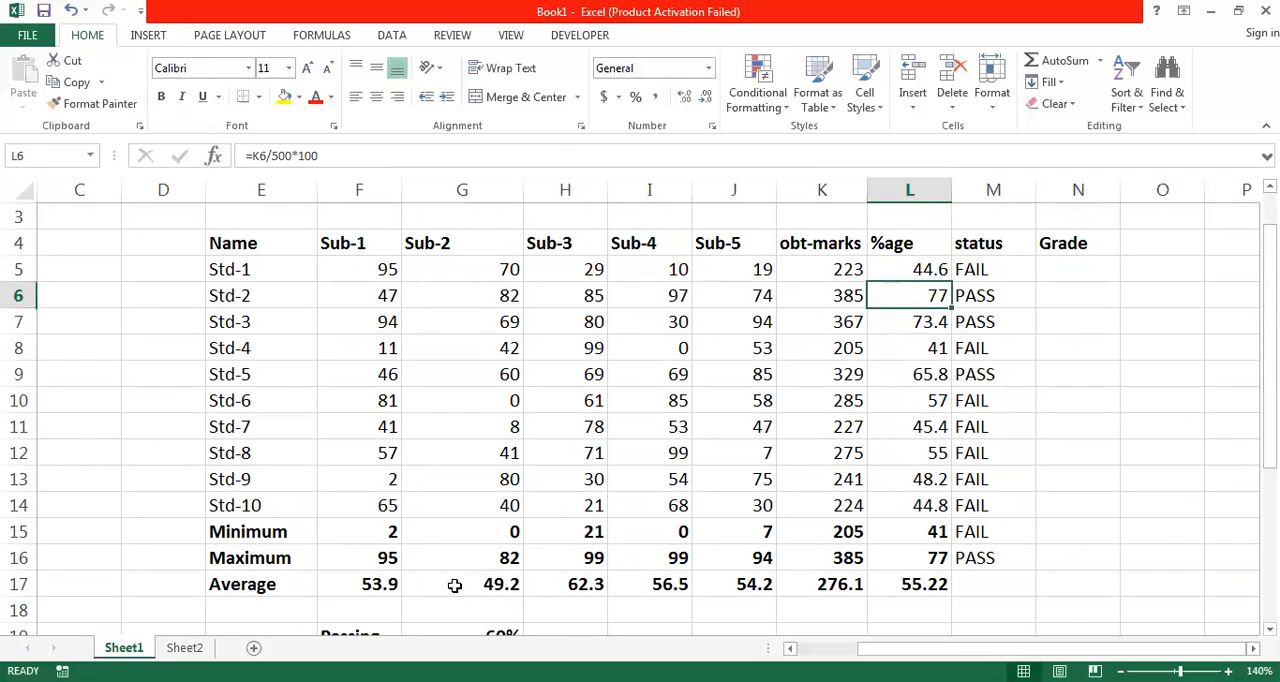
pyautogui.press('Up')
pyautogui.press('Down')
pyautogui.press('Down')
pyautogui.press('Down')
pyautogui.press('Down')
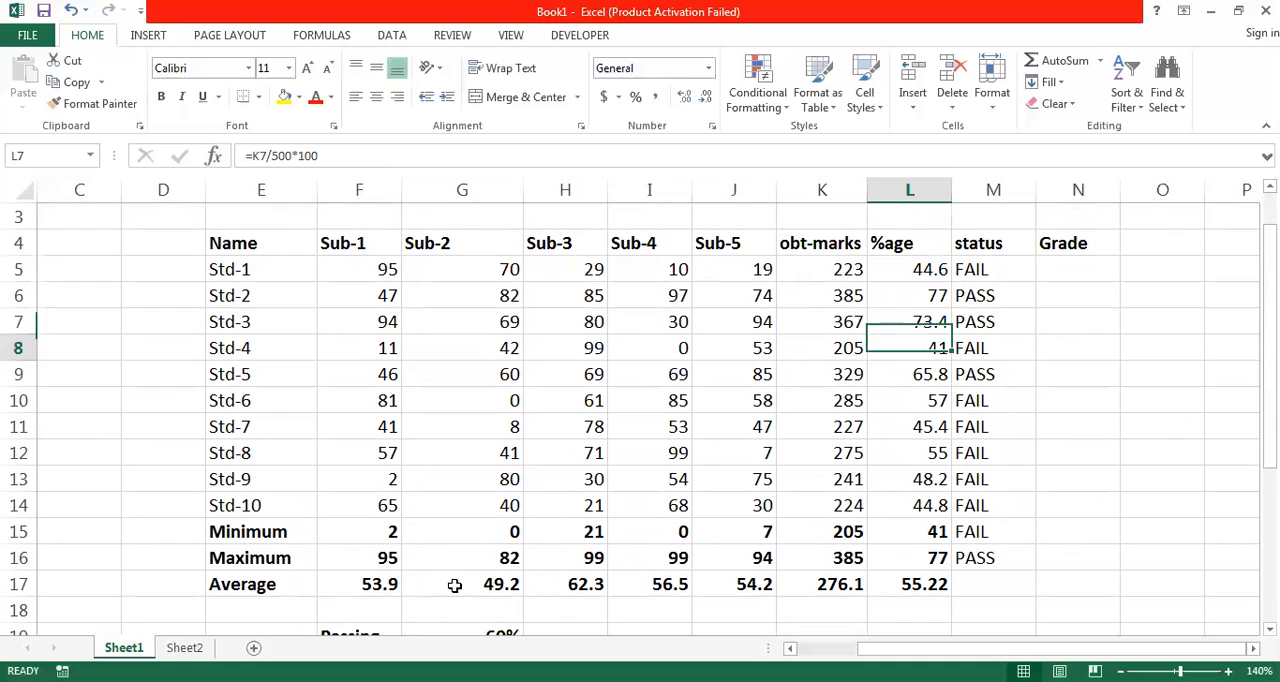
pyautogui.press('Up')
pyautogui.press('Up')
pyautogui.press('Up')
pyautogui.press('Up')
pyautogui.press('Up')
pyautogui.press('Up')
pyautogui.press('Up')
pyautogui.press('Up')
pyautogui.press('Up')
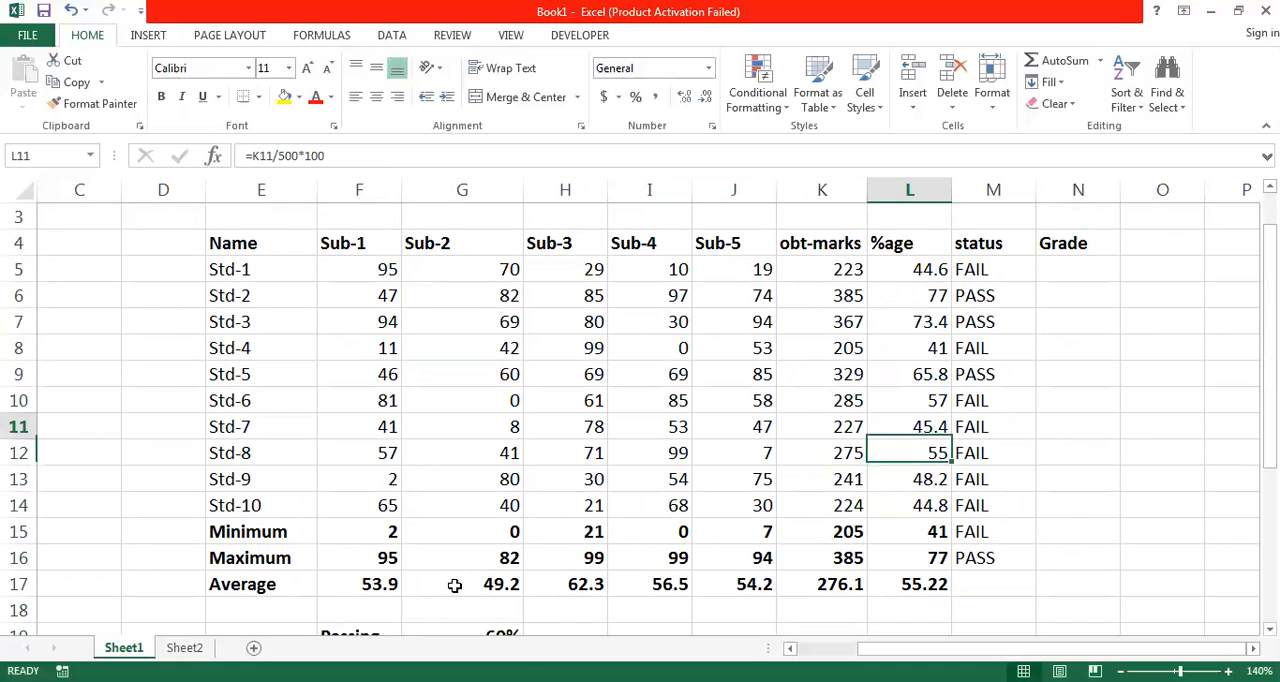
# - Set Std-1's marks for Sub-2 to Sub-5 in G5:J5 to 91, 89, 90 and 92
pyautogui.press('Left')
pyautogui.press('Left')
pyautogui.press('Left')
pyautogui.press('Left')
pyautogui.press('Left')
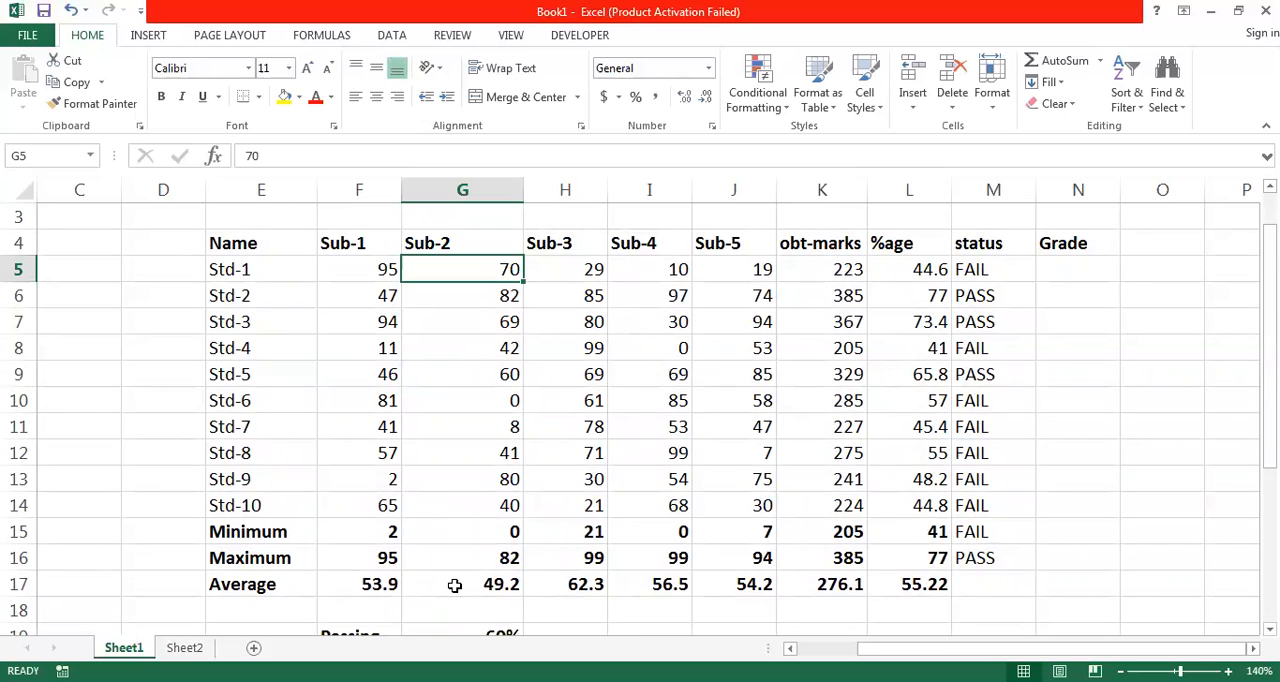
pyautogui.write('91')
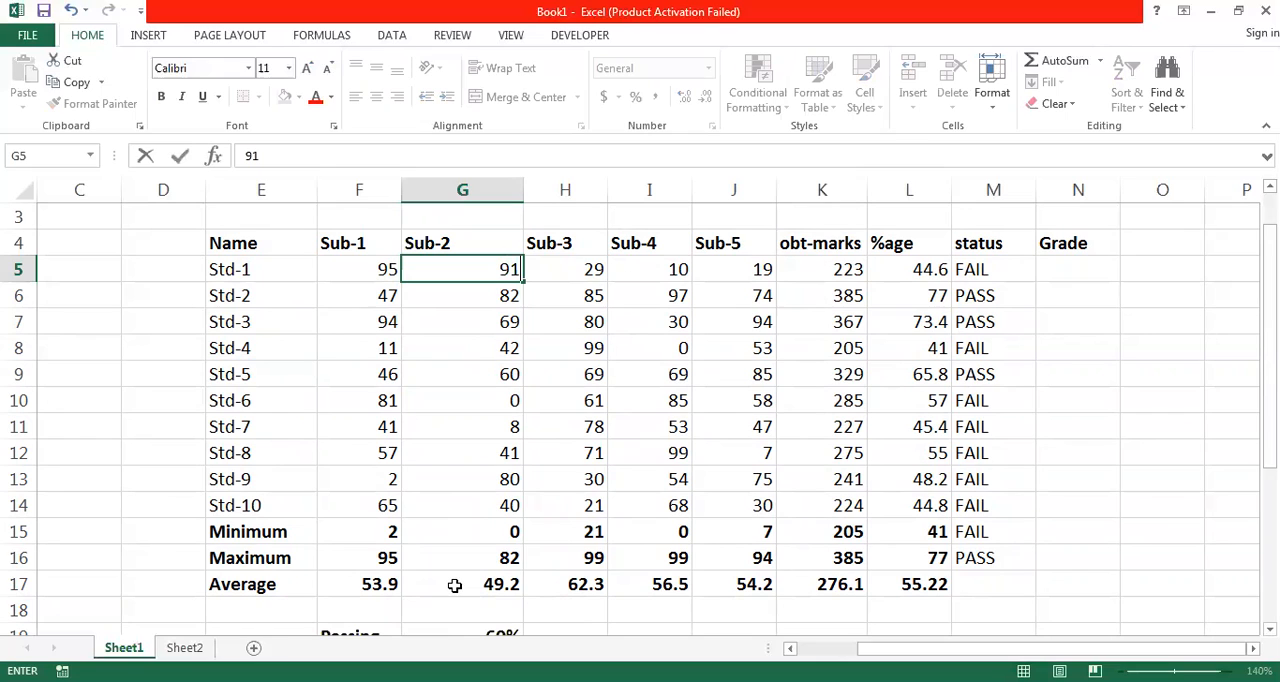
pyautogui.press('Tab')
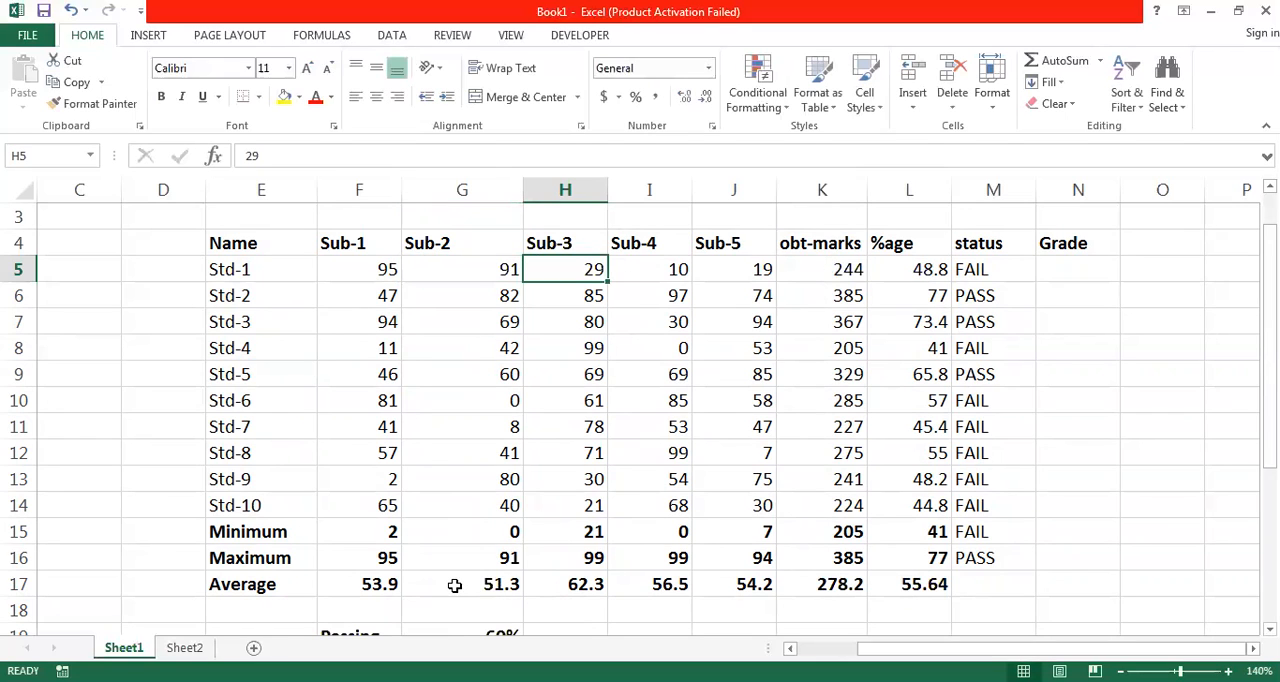
pyautogui.write('89')
pyautogui.press('Tab')
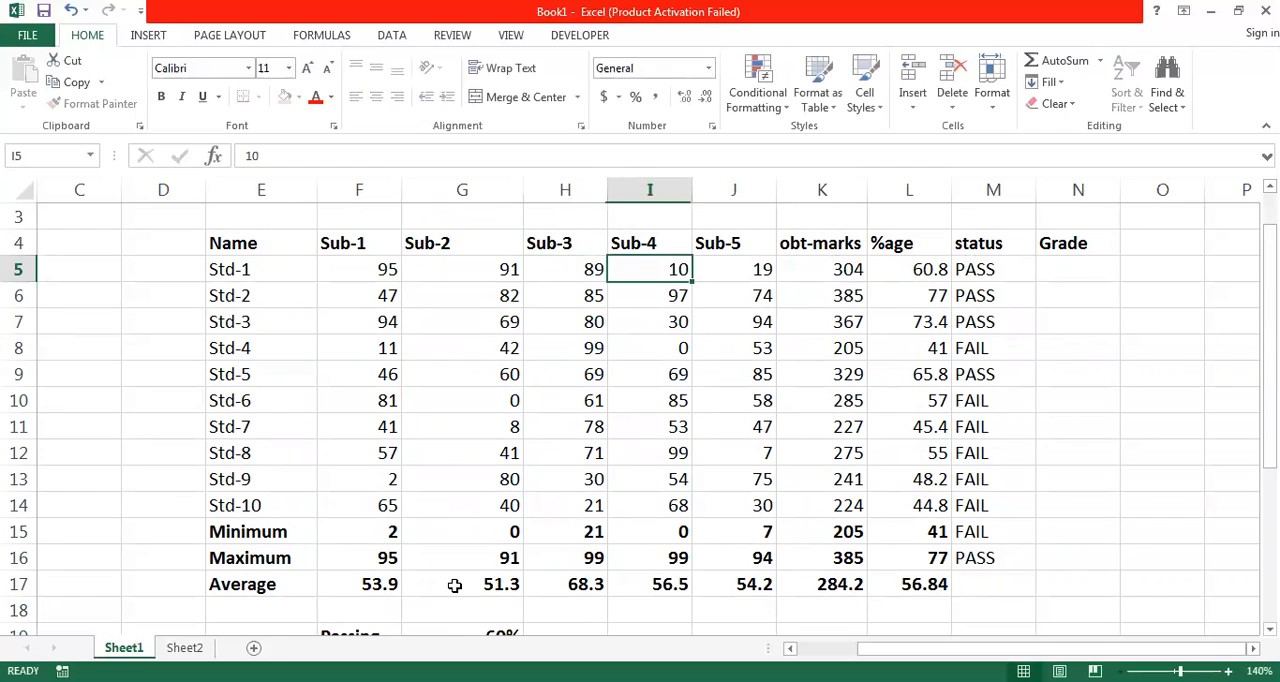
pyautogui.write('90')
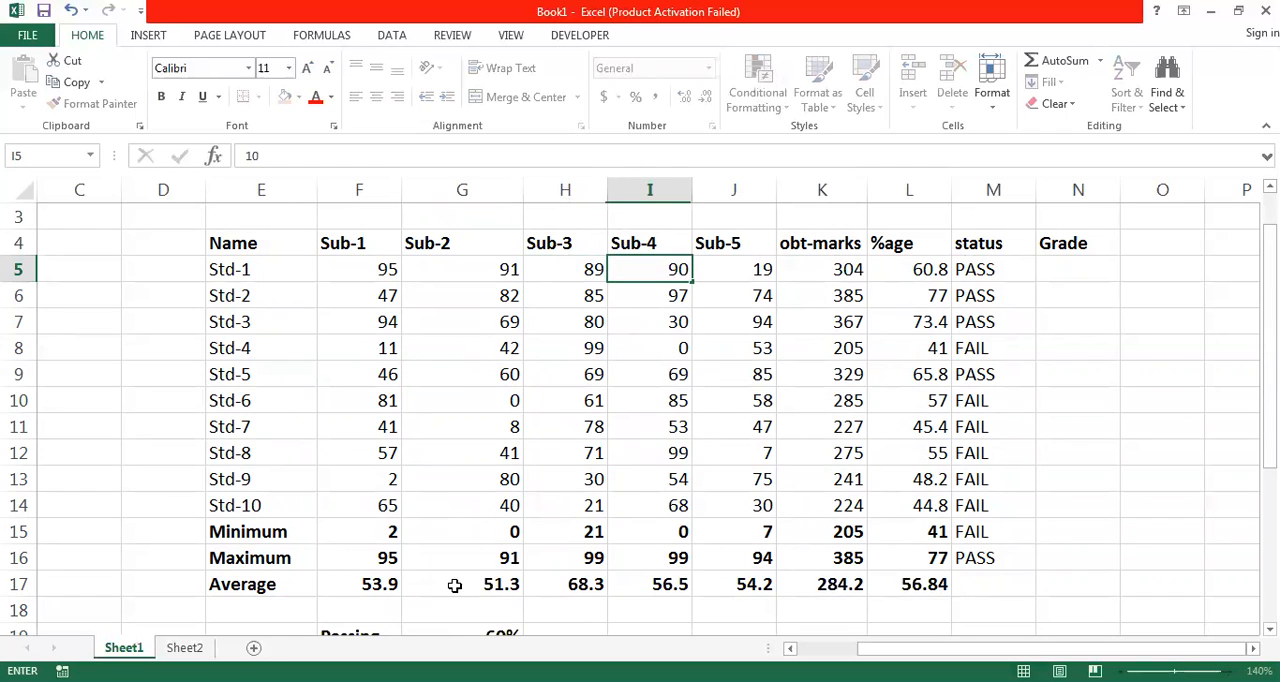
pyautogui.press('Tab')
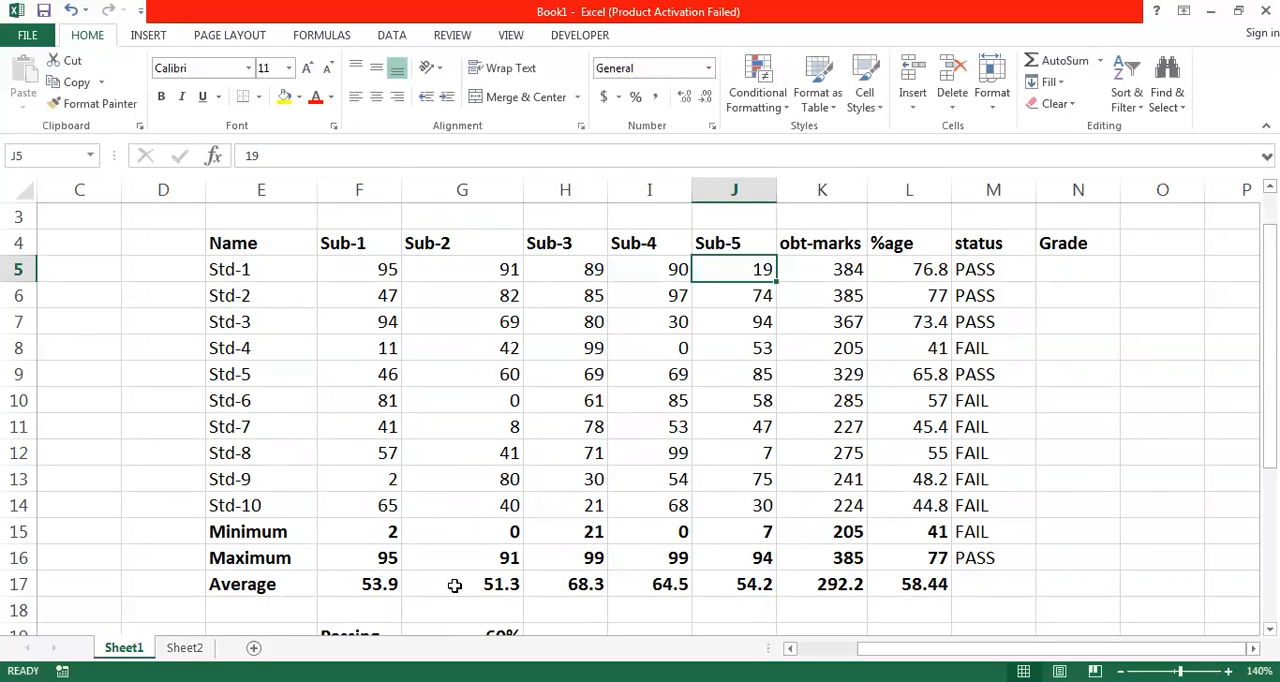
pyautogui.write('92')
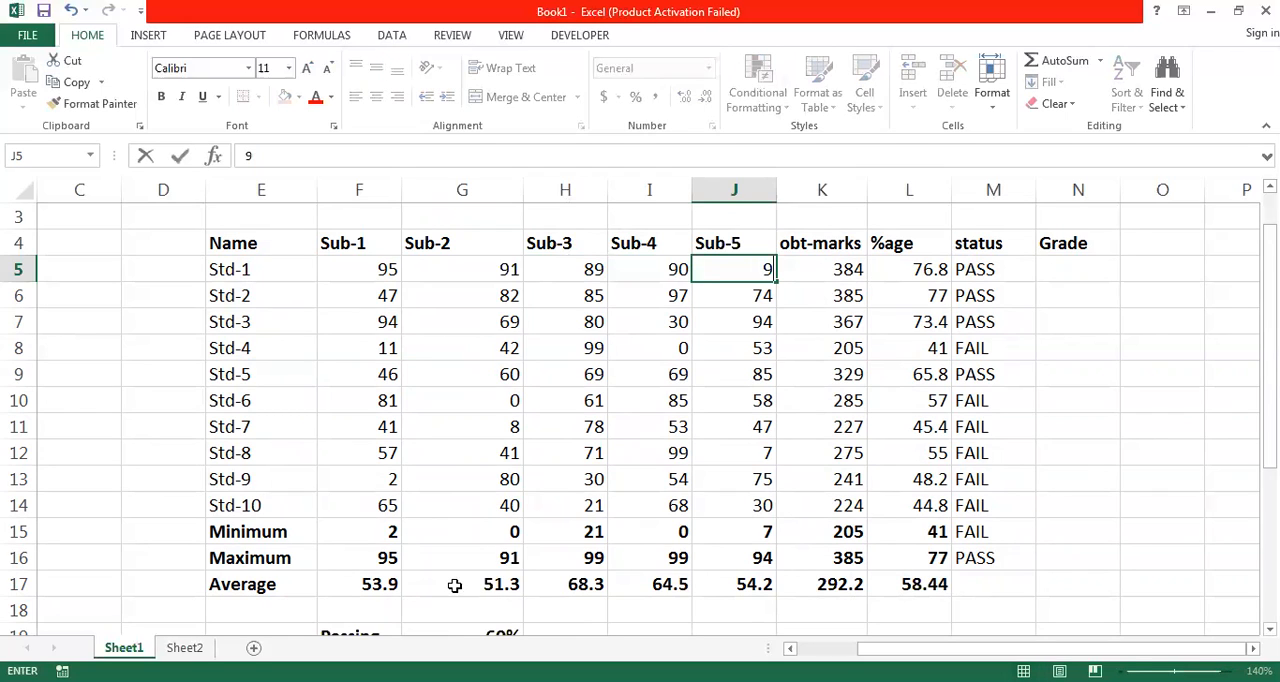
pyautogui.press('Tab')
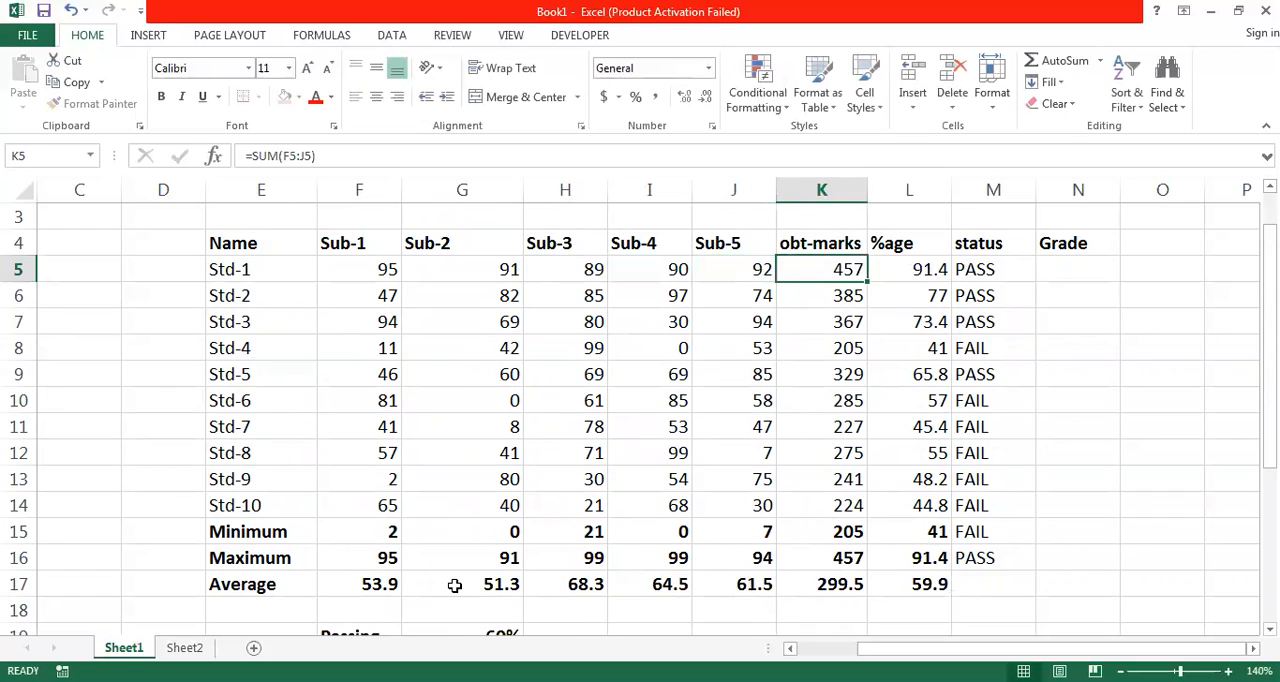
pyautogui.press('Tab')
pyautogui.press('Left')
pyautogui.press('Right')
# - Set Std-2's marks for Sub-1 to Sub-5 in F6:J6 to 82, 83, 84, 85 and 86
pyautogui.press('Down')
pyautogui.press('Left')
pyautogui.press('Left')
pyautogui.press('Left')
pyautogui.press('Left')
pyautogui.press('Left')
pyautogui.press('Left')
pyautogui.press('Left')
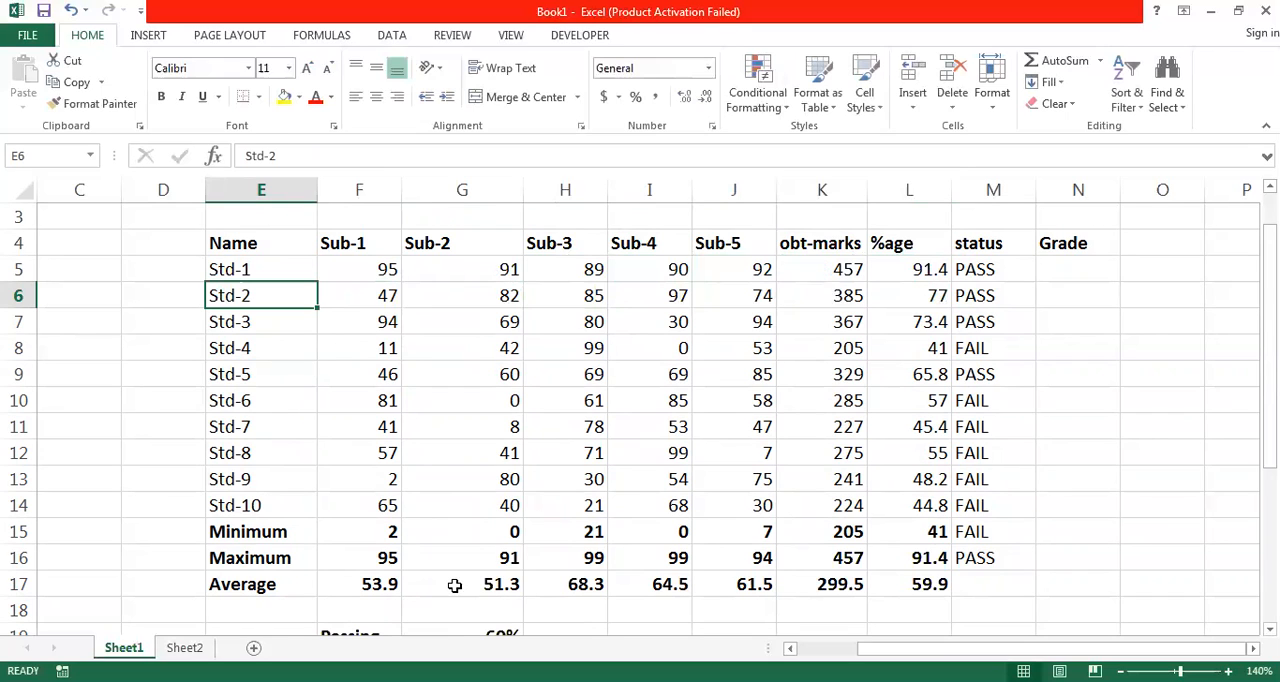
pyautogui.press('Right')
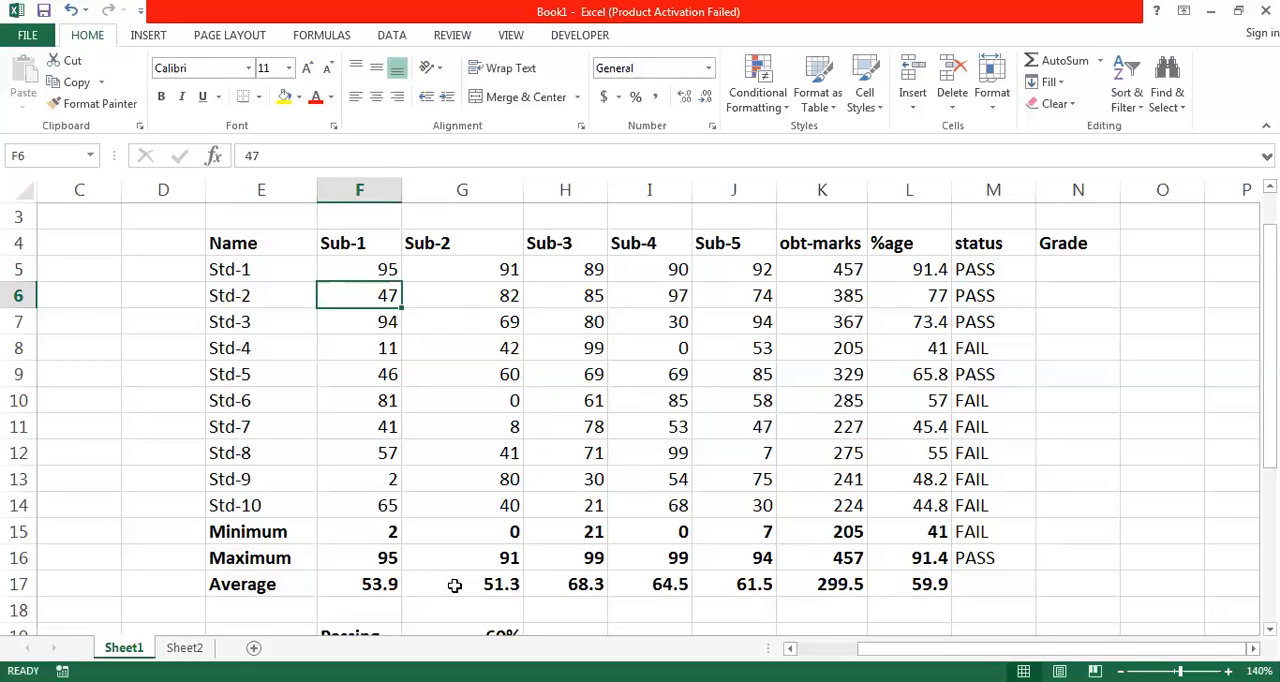
pyautogui.write('82')
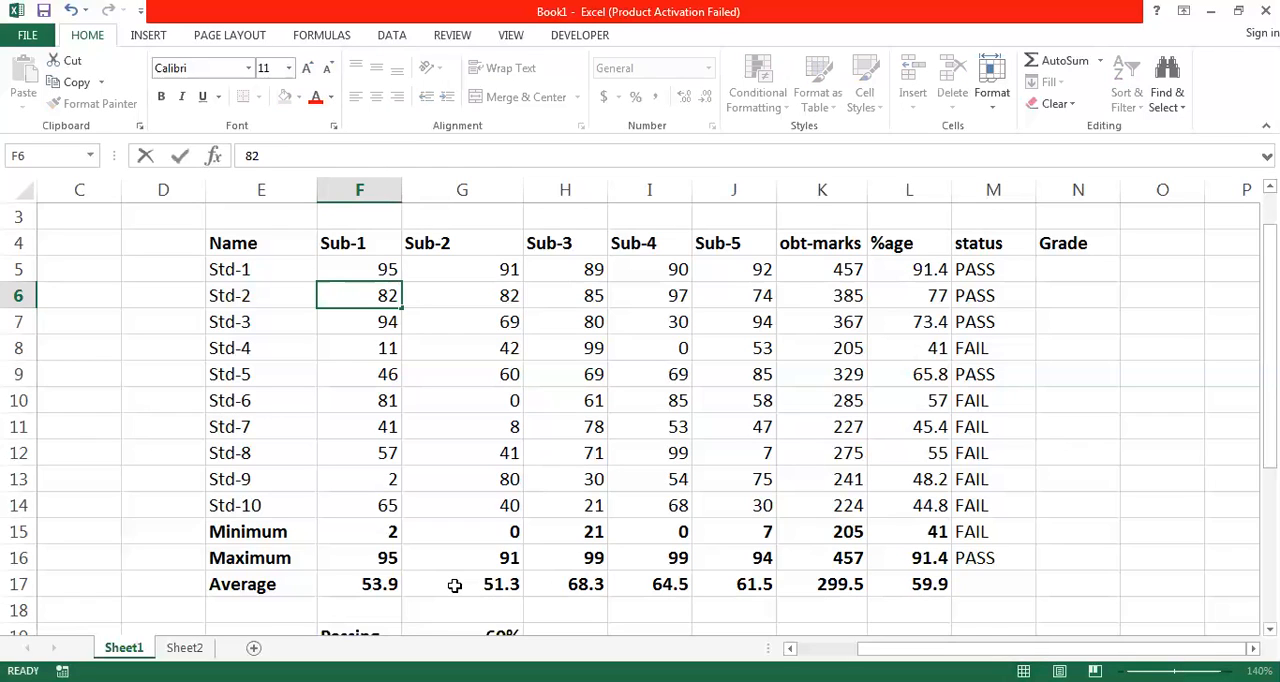
pyautogui.press('Tab')
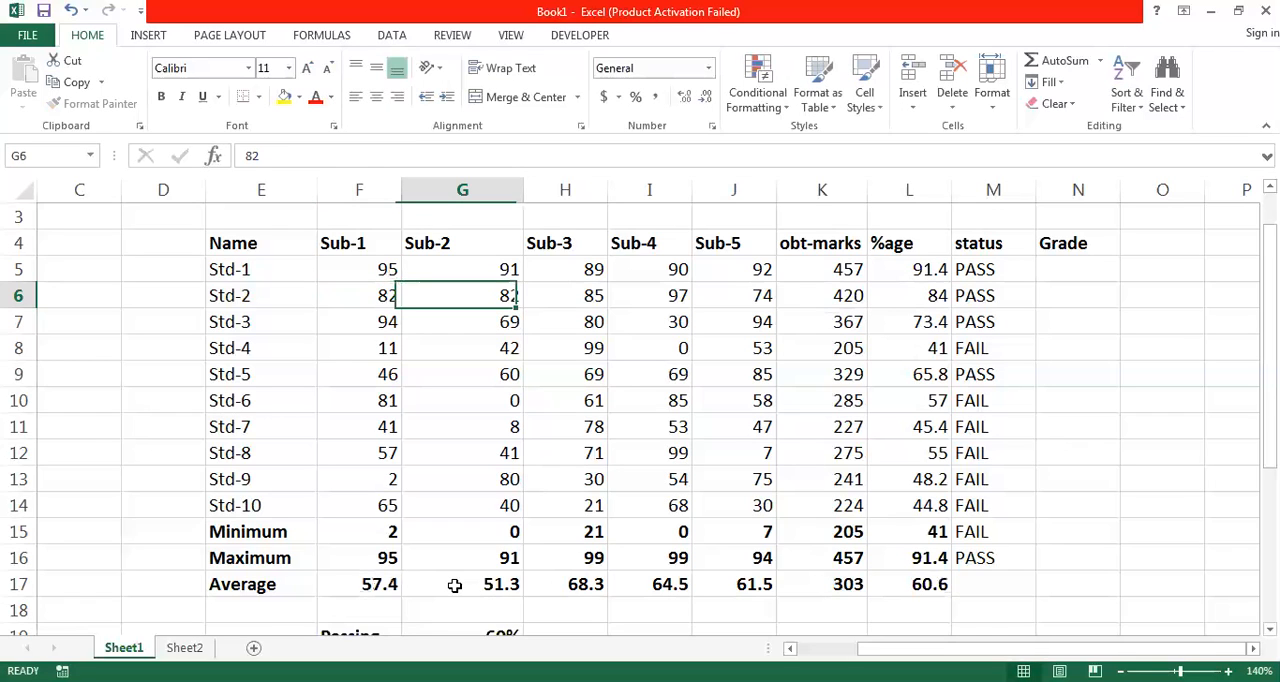
pyautogui.write('83')
pyautogui.press('Tab')
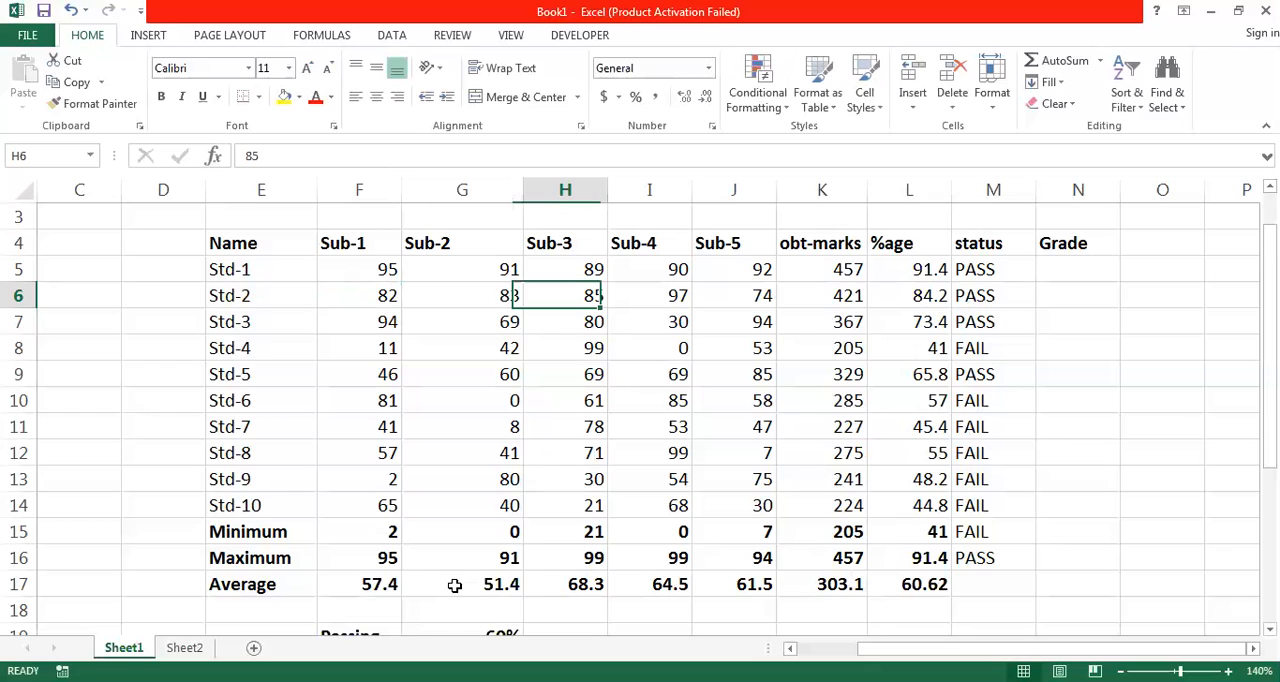
pyautogui.write('84')
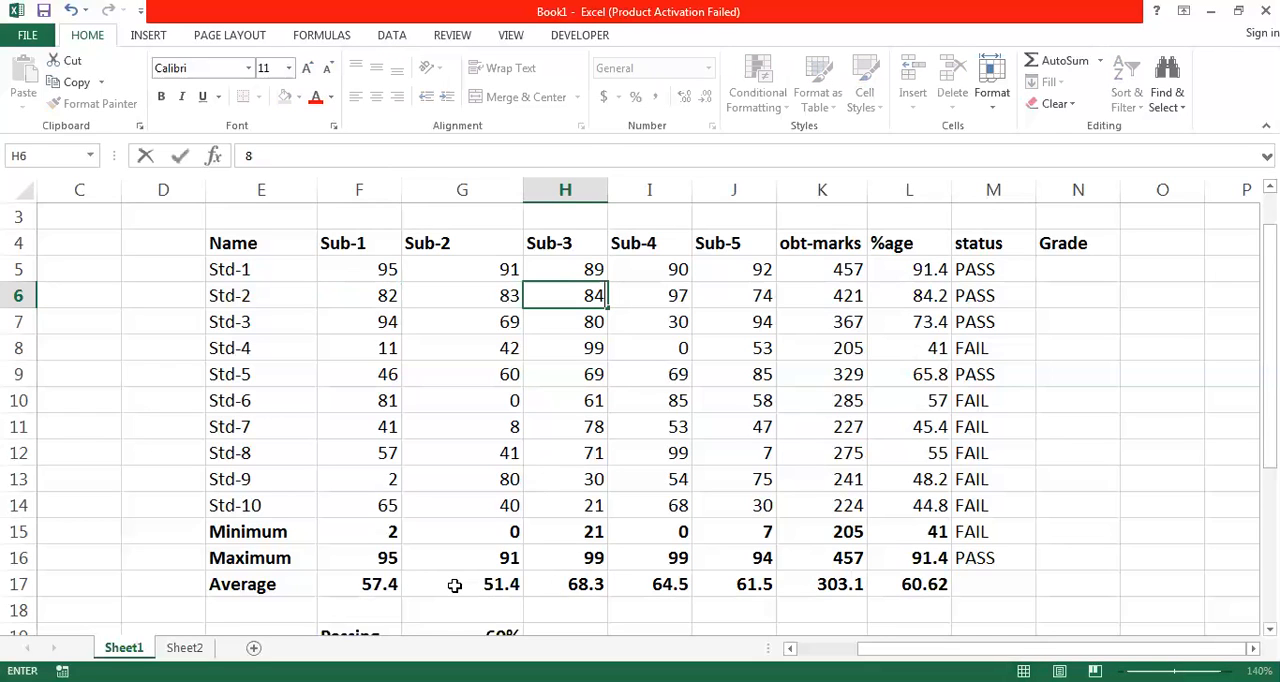
pyautogui.press('Tab')
pyautogui.write('85')
pyautogui.press('Tab')
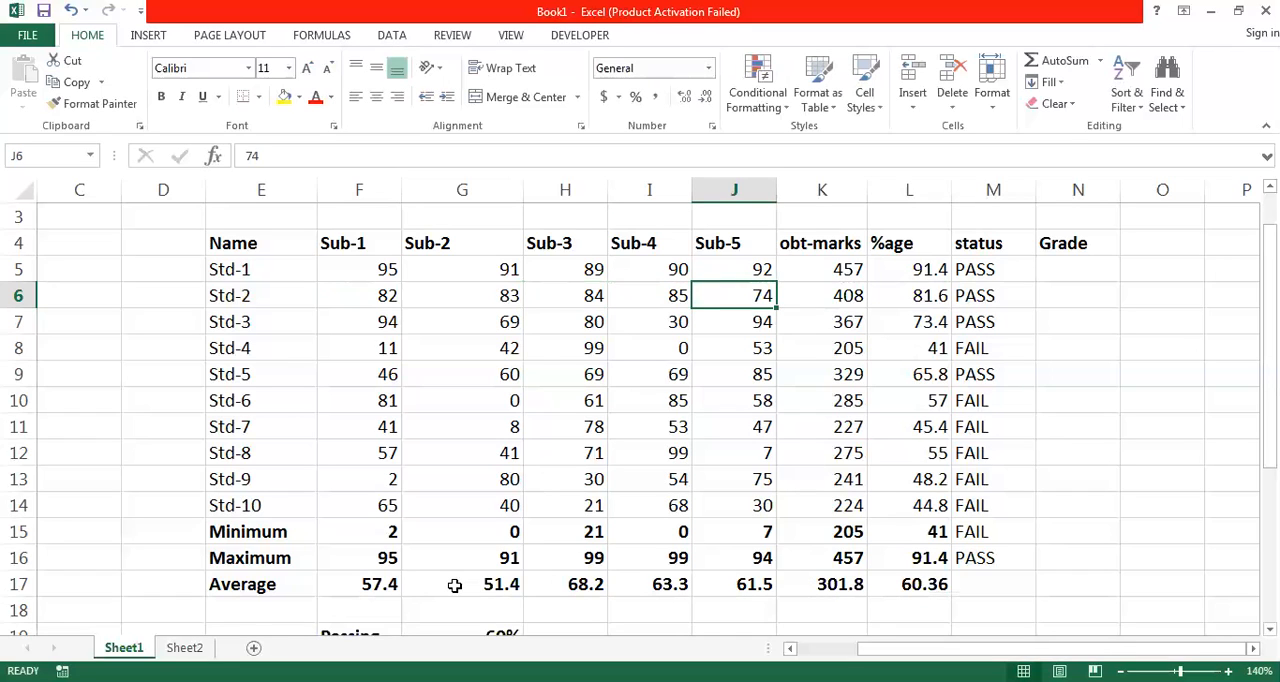
pyautogui.write('86')
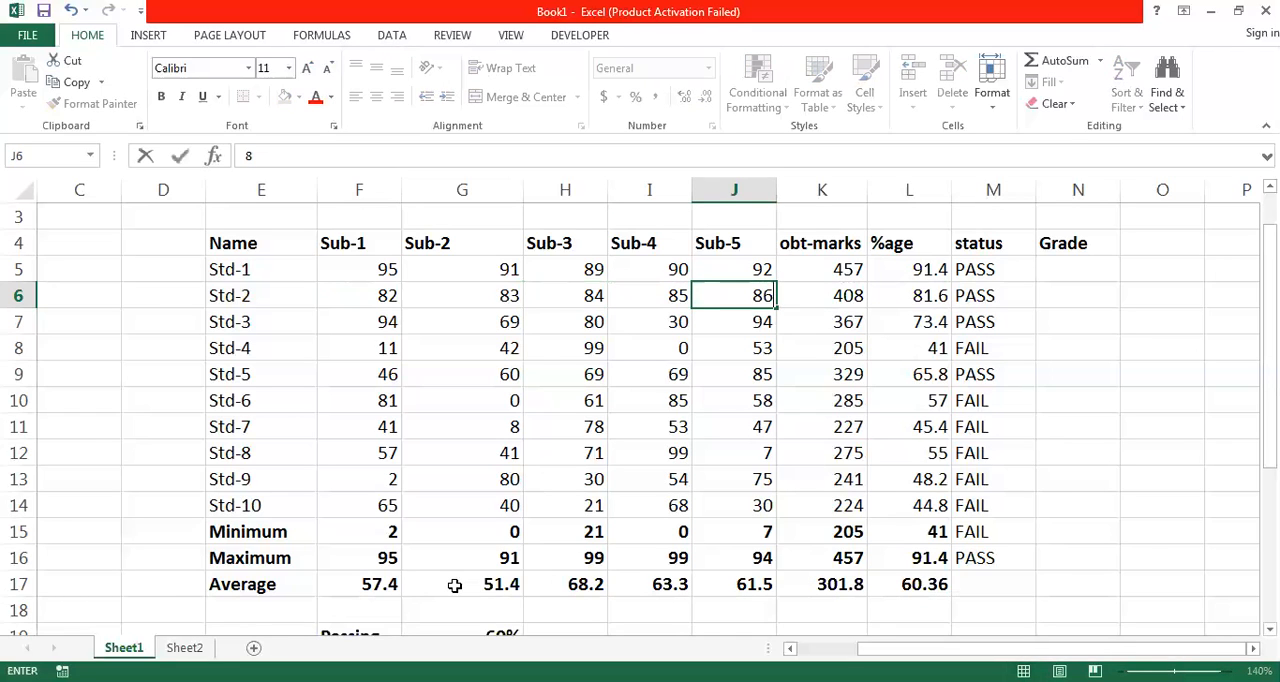
pyautogui.press('Tab')
pyautogui.press('Right')
pyautogui.press('Up')
pyautogui.press('Down')
pyautogui.press('Left')
pyautogui.press('Right')
pyautogui.press('Right')
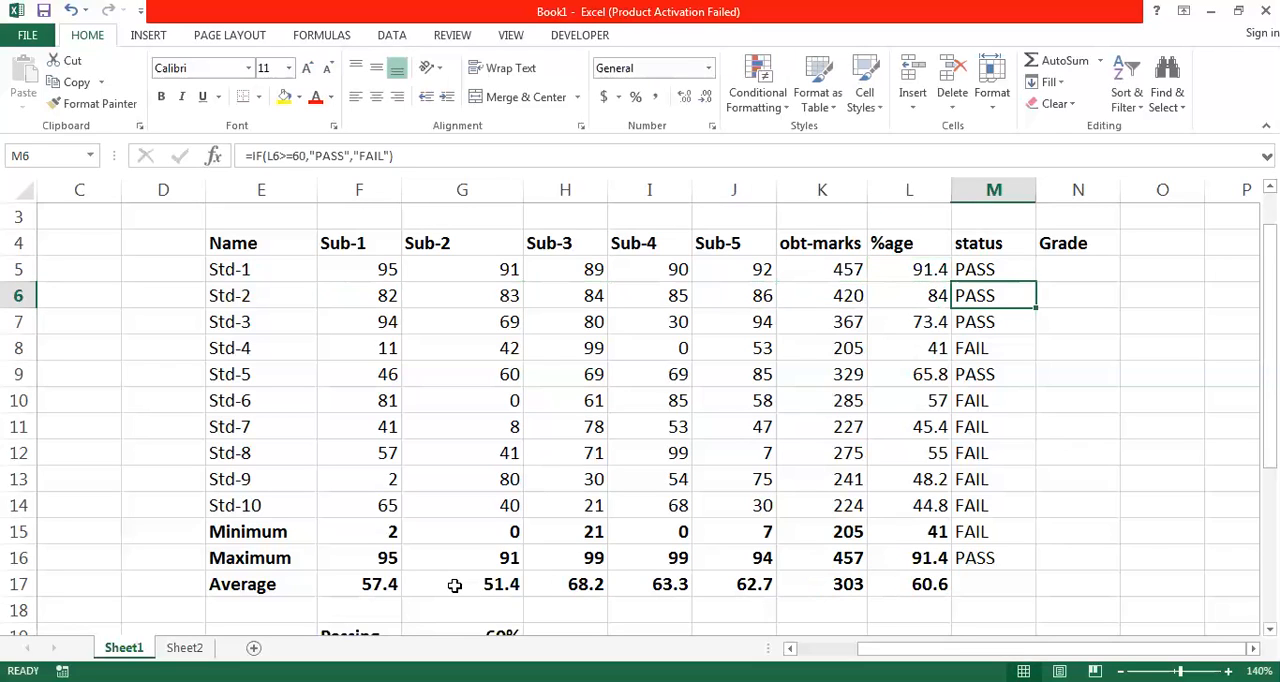
# - Set Std-3's marks for Sub-1 to Sub-5 in F7:J7 to 74, 75, 76, 77 and 78
pyautogui.press('Left')
pyautogui.press('Down')
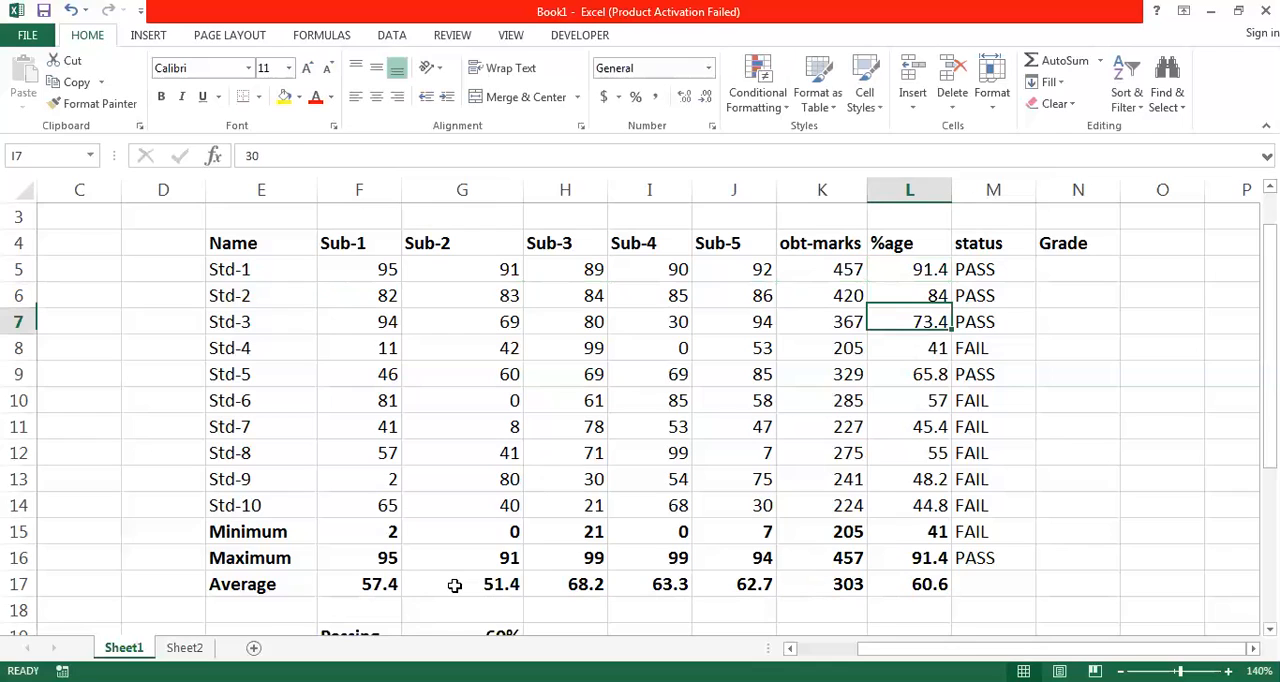
pyautogui.press('Left')
pyautogui.press('Left')
pyautogui.press('Left')
pyautogui.press('Left')
pyautogui.press('Left')
pyautogui.press('Left')
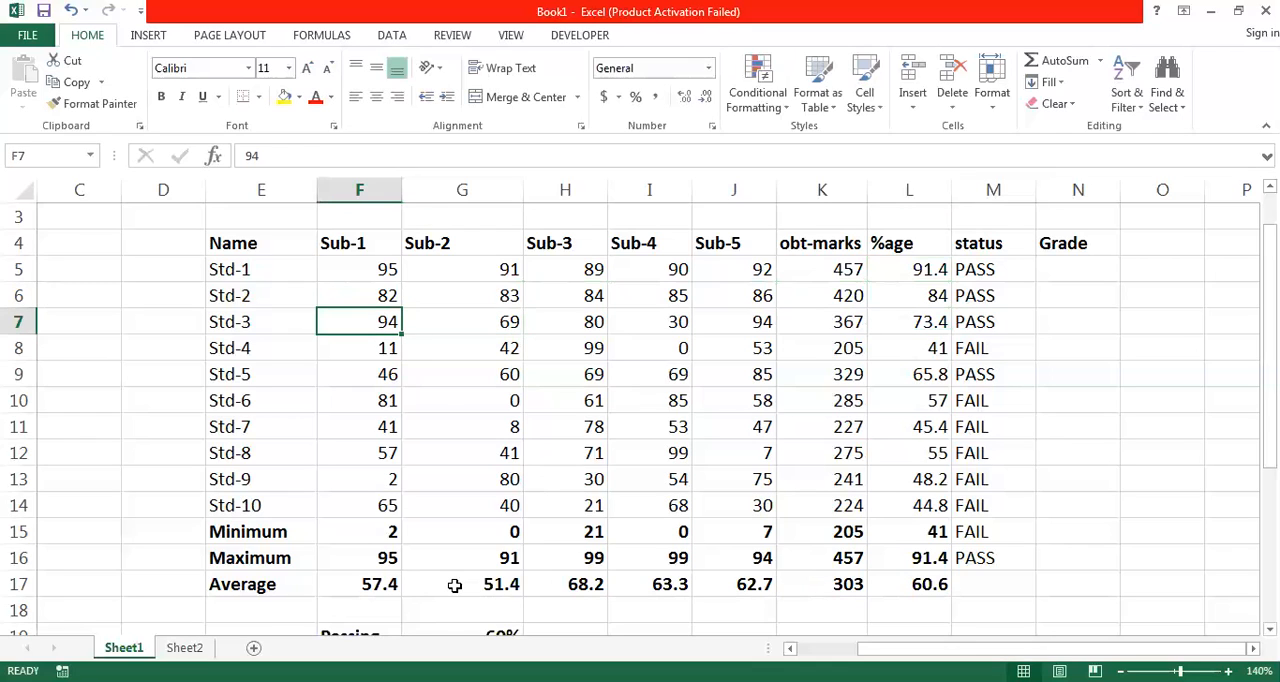
pyautogui.write('74')
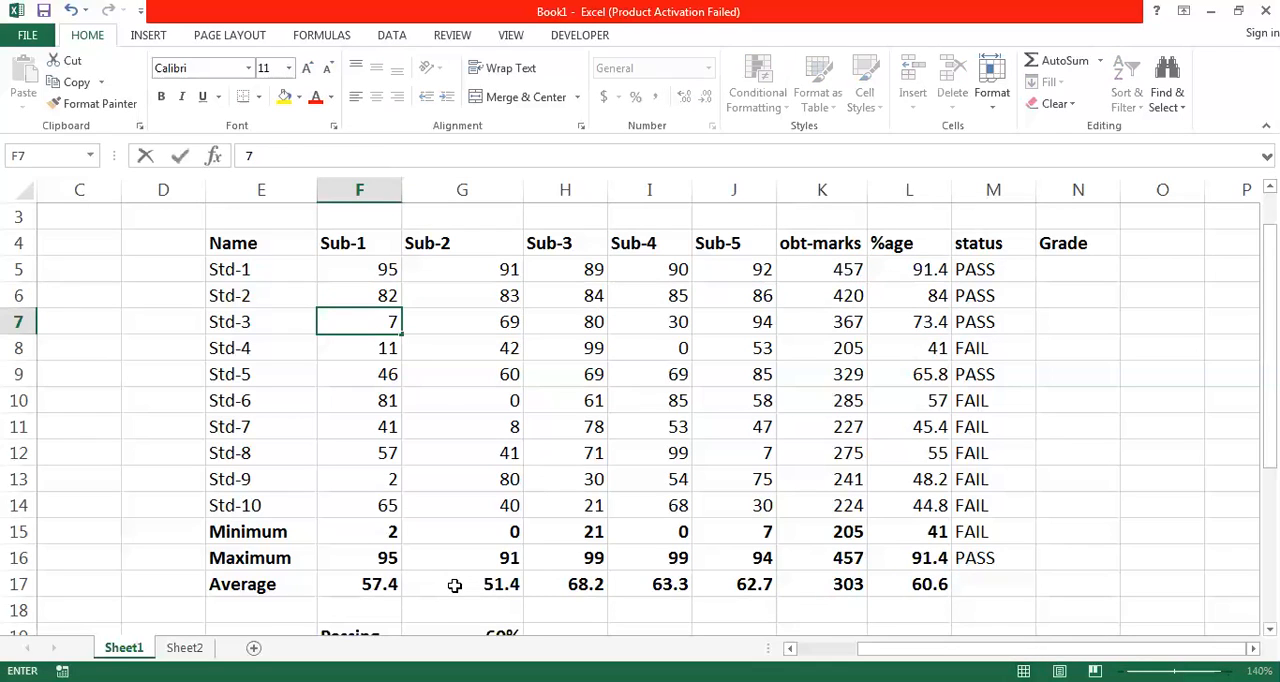
pyautogui.press('Tab')
pyautogui.write('75')
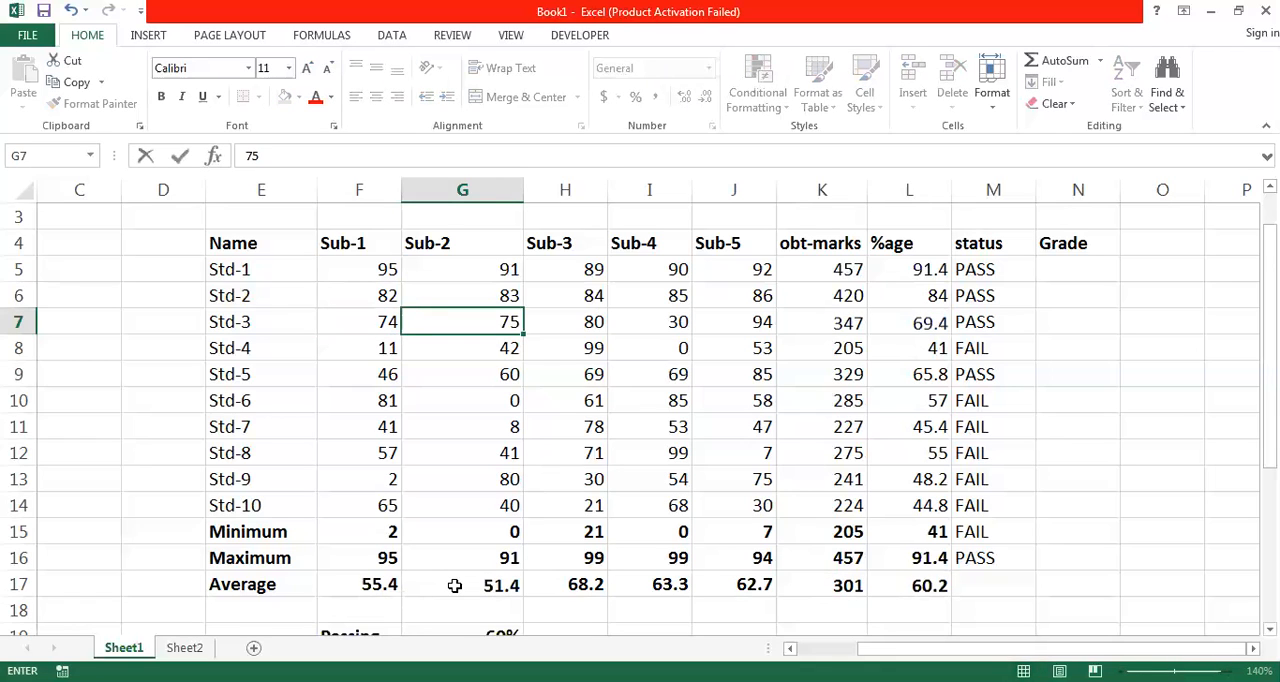
pyautogui.press('Tab')
pyautogui.write('76')
pyautogui.press('Tab')
pyautogui.write('77')
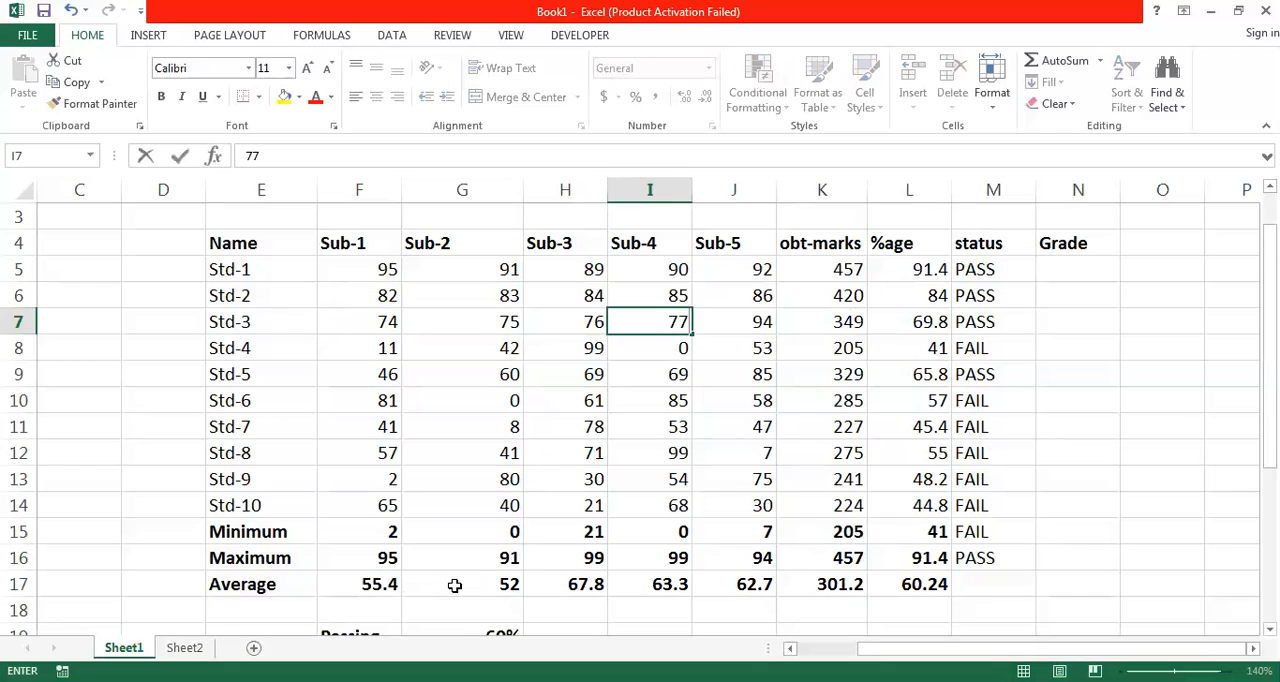
pyautogui.press('Tab')
pyautogui.write('78')
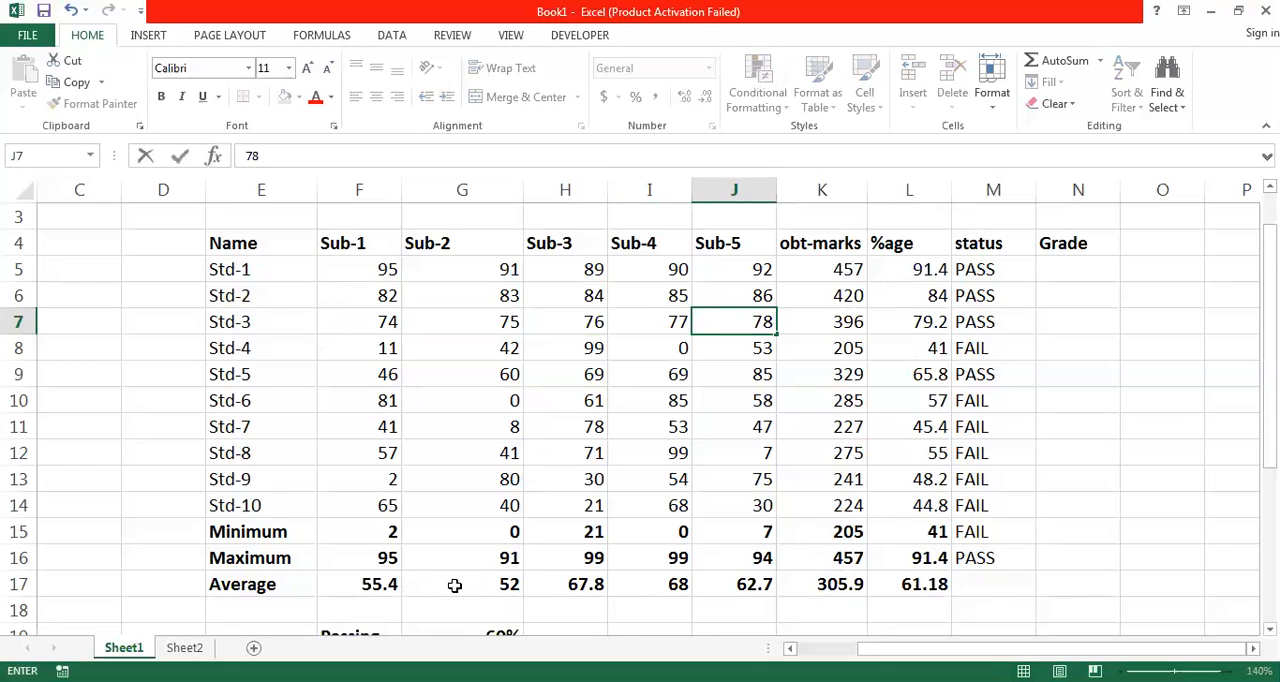
pyautogui.press('Tab')
pyautogui.press('Tab')
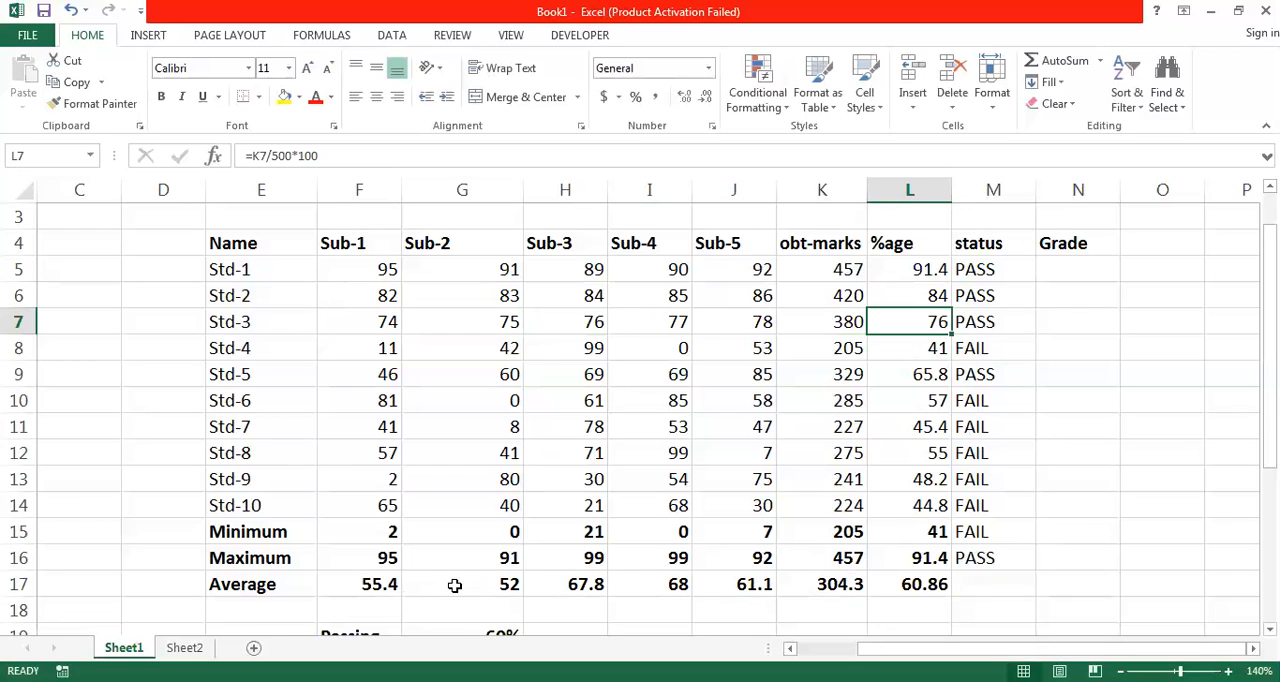
# - Set Std-4's marks for Sub-1 to Sub-5 in F8:J8 to 68, 69, 70, 71 and 72
pyautogui.press('Down')
pyautogui.press('Left')
pyautogui.press('Left')
pyautogui.press('Left')
pyautogui.press('Left')
pyautogui.press('Left')
pyautogui.press('Left')
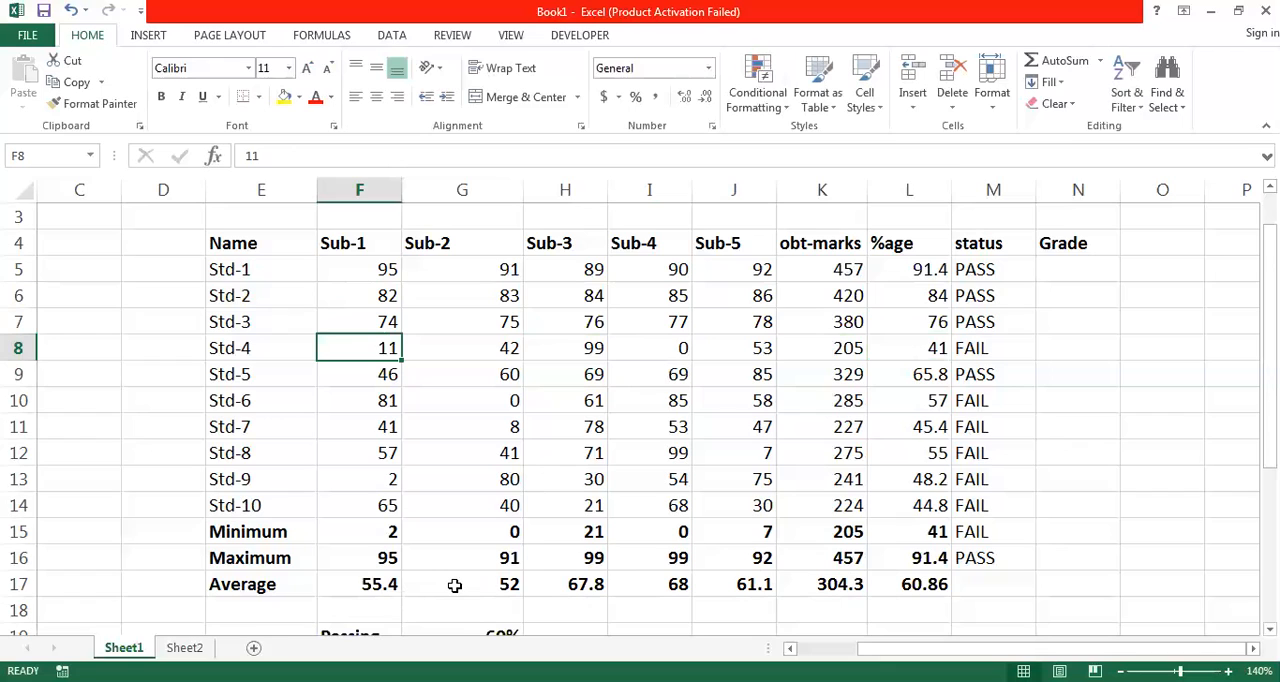
pyautogui.write('68')
pyautogui.press('Tab')
pyautogui.write('69')
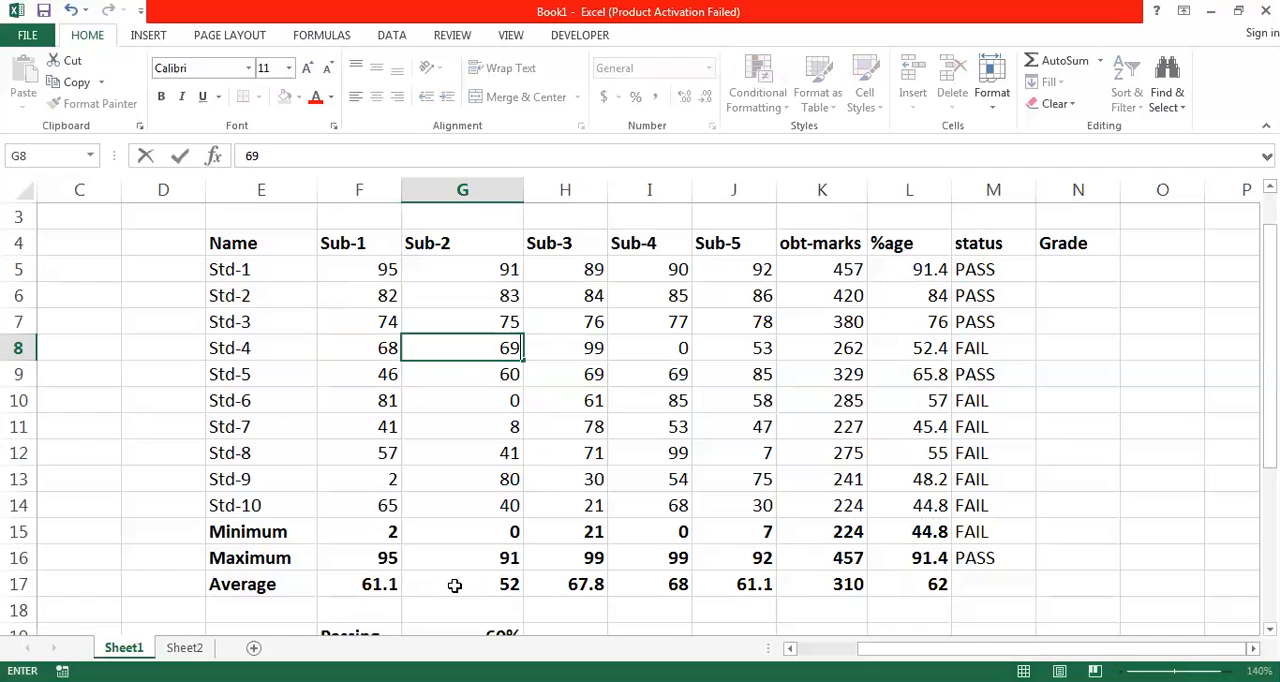
pyautogui.press('Tab')
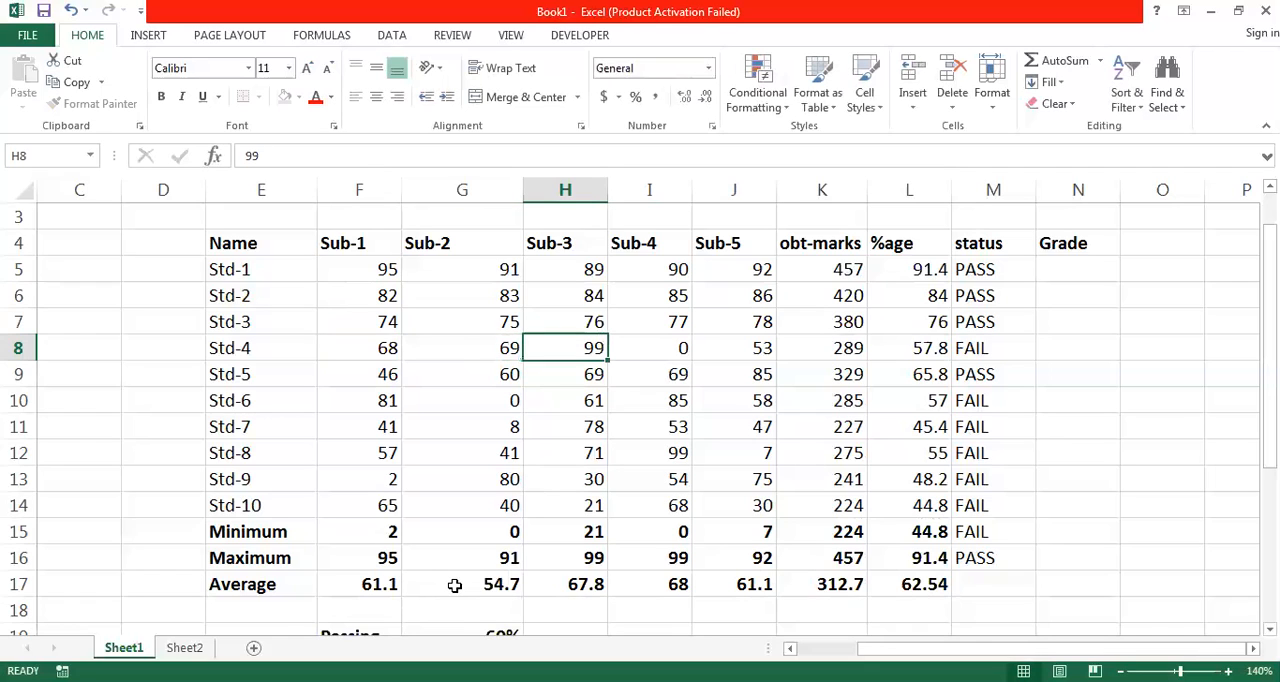
pyautogui.write('70')
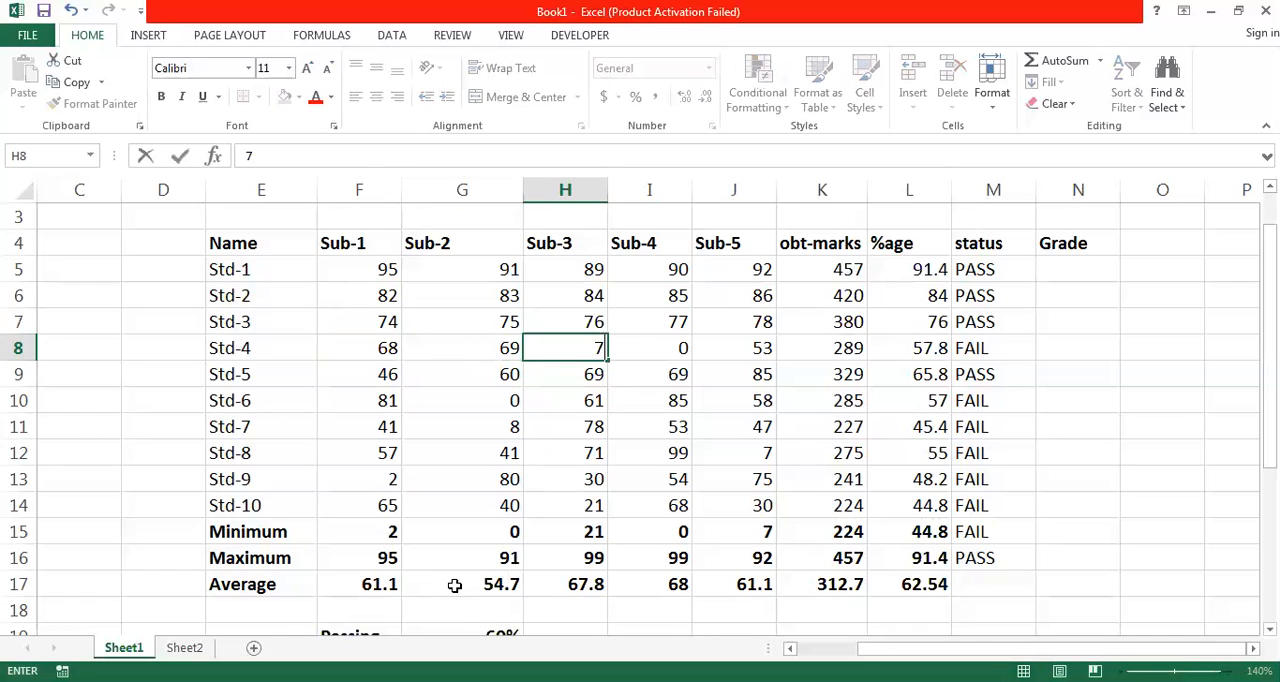
pyautogui.press('Tab')
pyautogui.write('71')
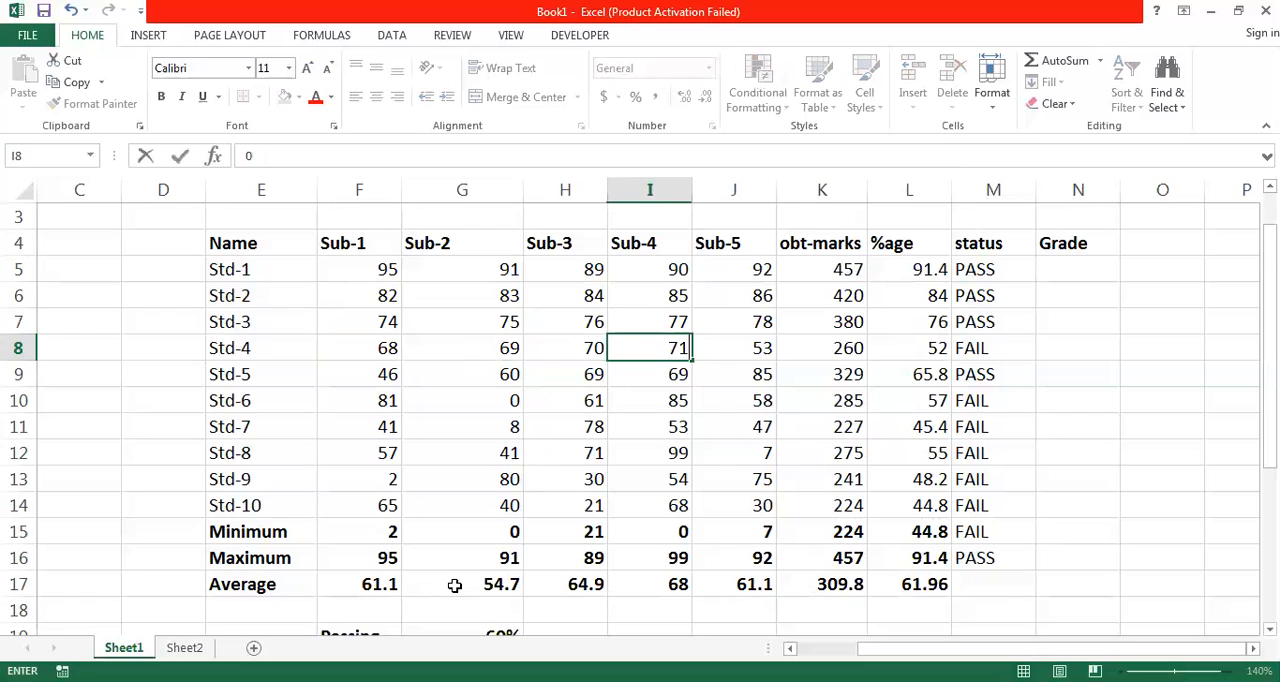
pyautogui.press('Tab')
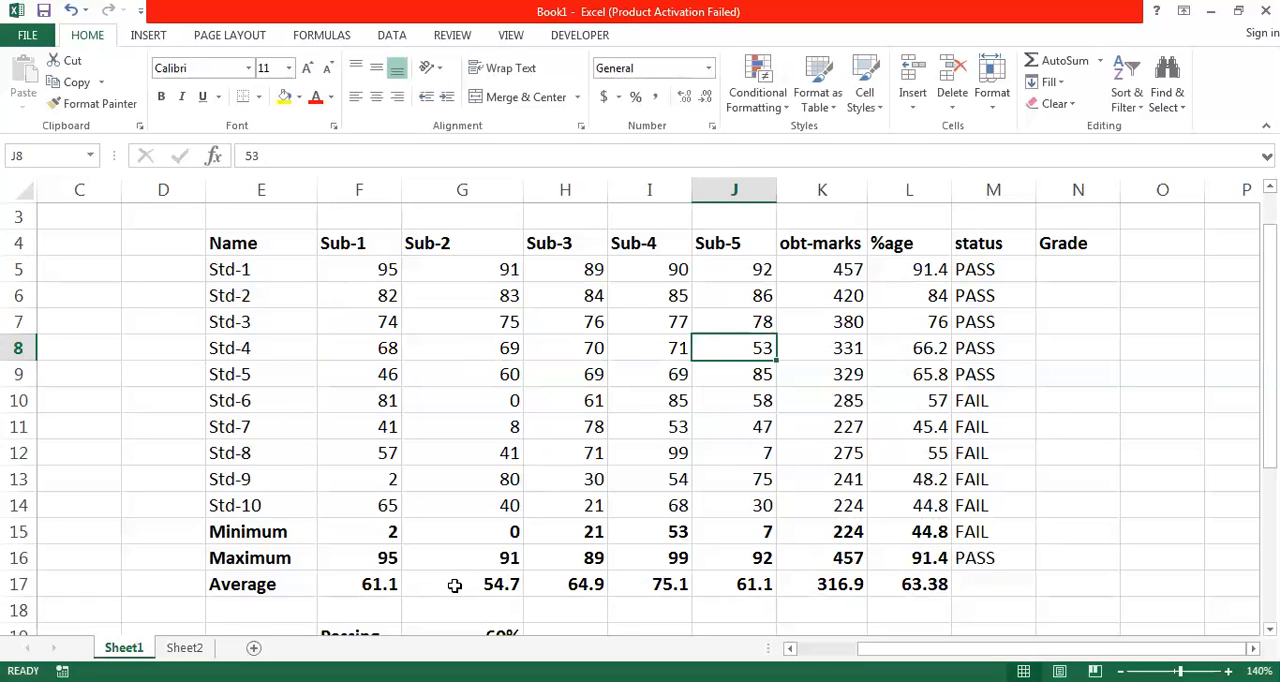
pyautogui.write('72')
pyautogui.press('Tab')
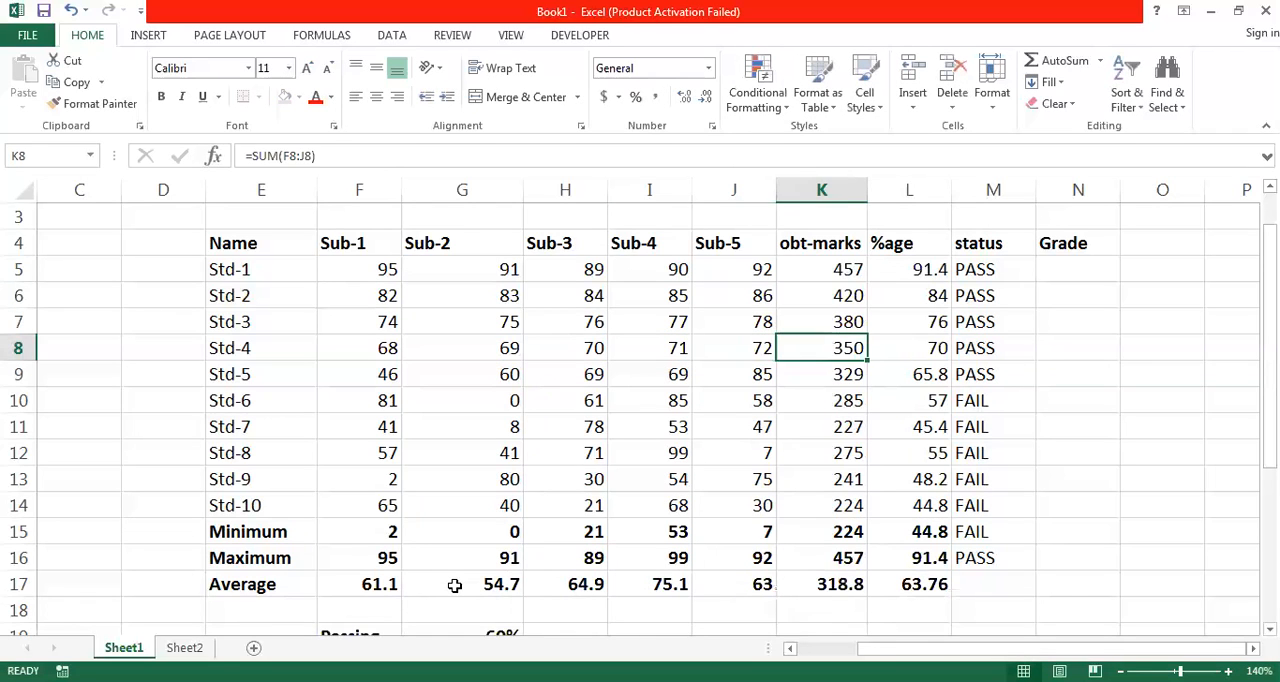
# - Examine Std-5's marks in row 9 and compare the students' percentages in column L
pyautogui.press('Tab')
pyautogui.press('Left')
pyautogui.press('Right')
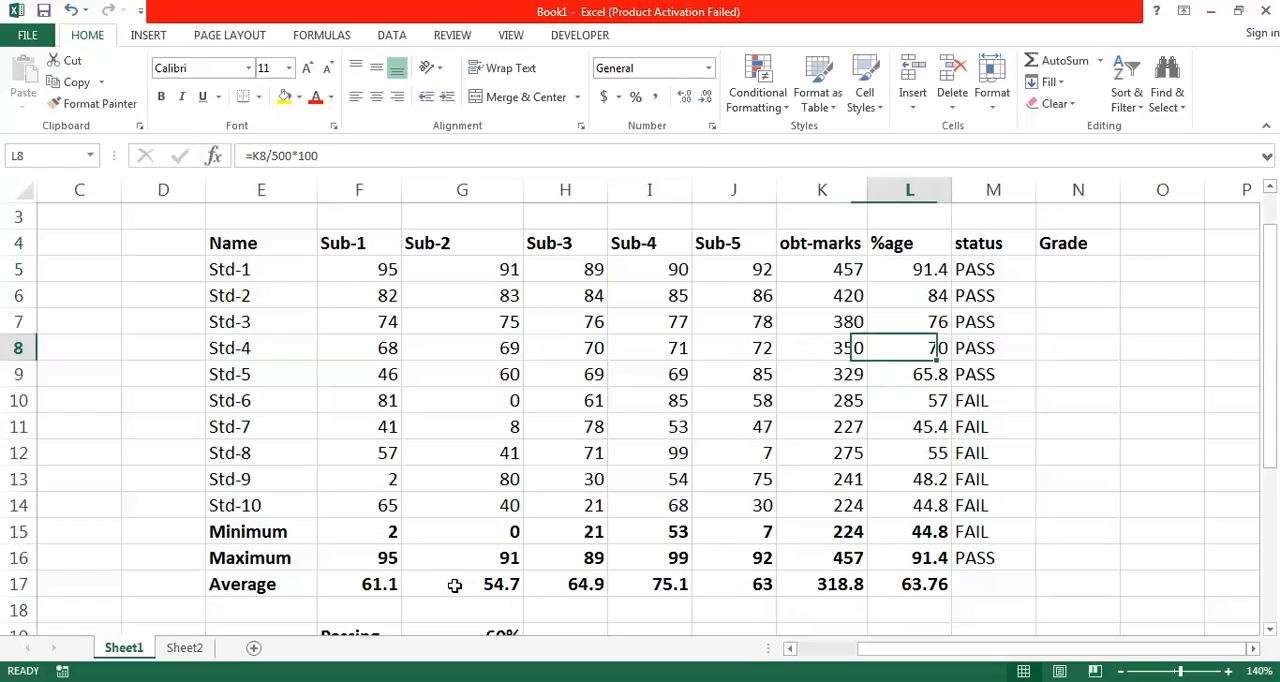
pyautogui.press('Down')
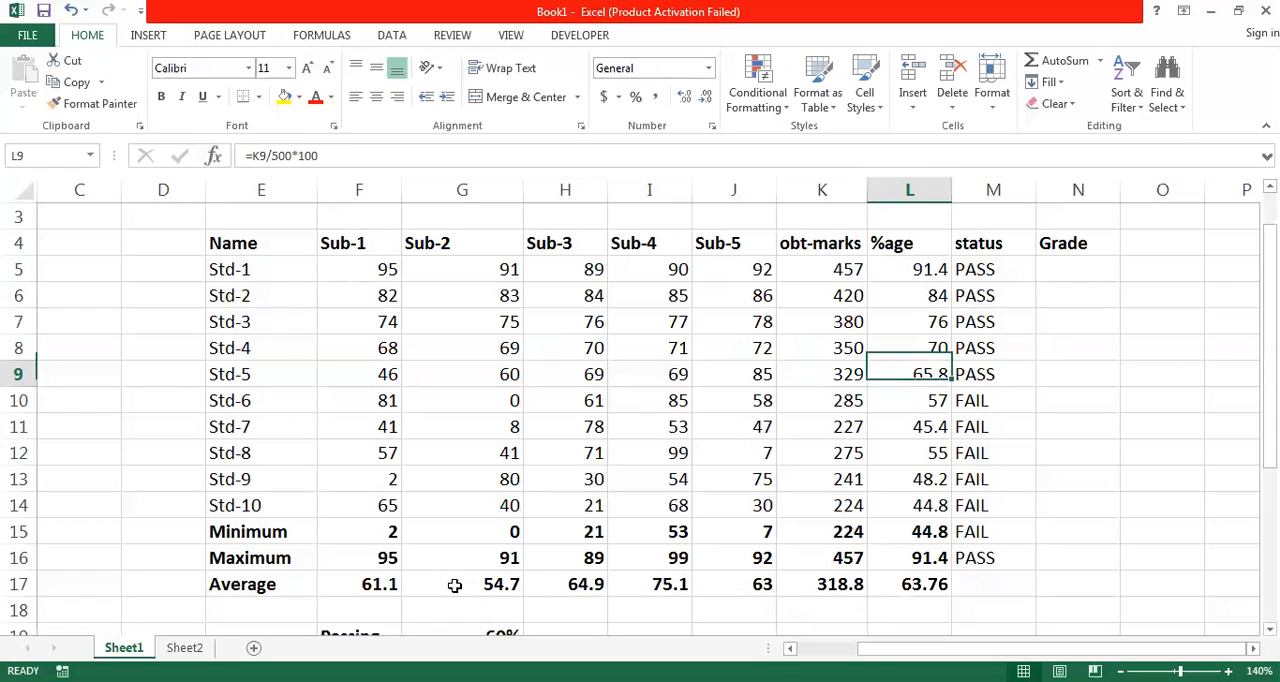
pyautogui.press('Left')
pyautogui.press('Left')
pyautogui.press('Left')
pyautogui.press('Left')
pyautogui.press('Left')
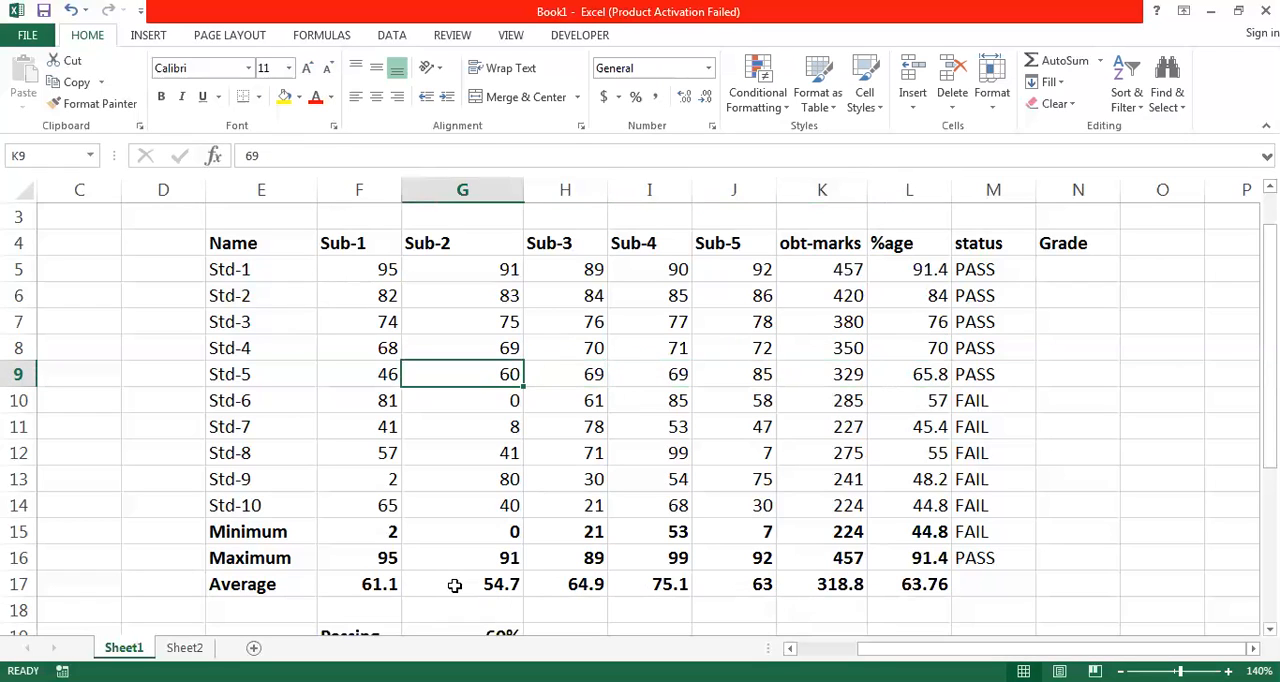
pyautogui.press('Left')
pyautogui.press('Right')
pyautogui.press('Right')
pyautogui.press('Right')
pyautogui.press('Right')
pyautogui.press('Right')
pyautogui.press('Right')
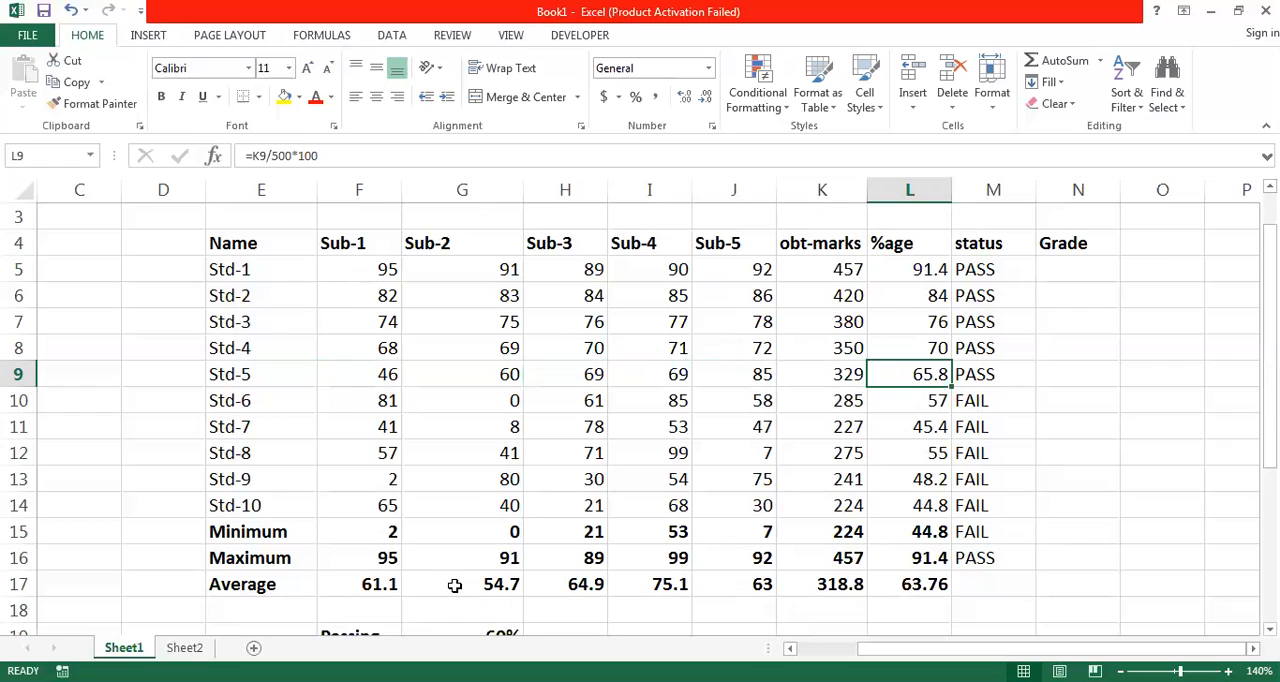
pyautogui.press('Down')
pyautogui.press('Down')
pyautogui.press('Down')
pyautogui.press('Up')
pyautogui.press('Up')
pyautogui.press('Up')
pyautogui.press('Up')
pyautogui.press('Up')
pyautogui.press('Up')
pyautogui.press('Up')
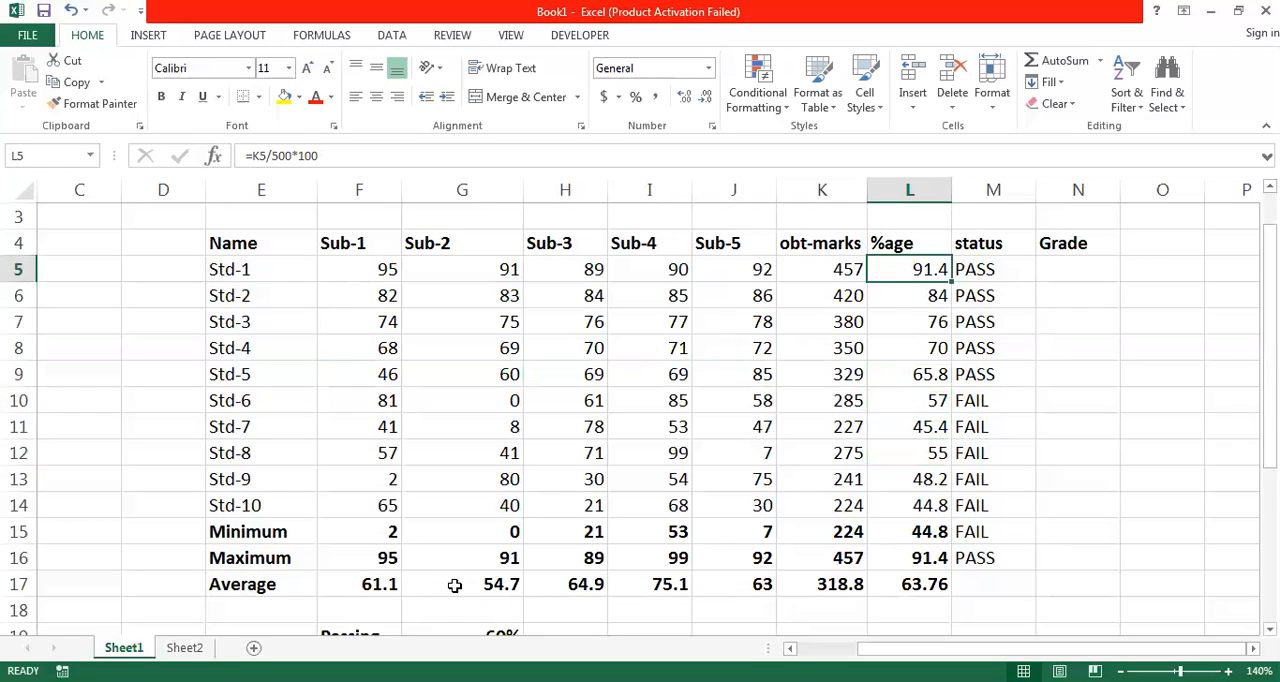
# - Examine the empty Grade column and the range, grade and GPA table below the results, starting with the 88-100 range
pyautogui.press('Right')
pyautogui.press('Right')
pyautogui.press('Right')
pyautogui.press('Right')
pyautogui.press('Right')
pyautogui.press('Left')
pyautogui.press('Left')
pyautogui.press('Left')
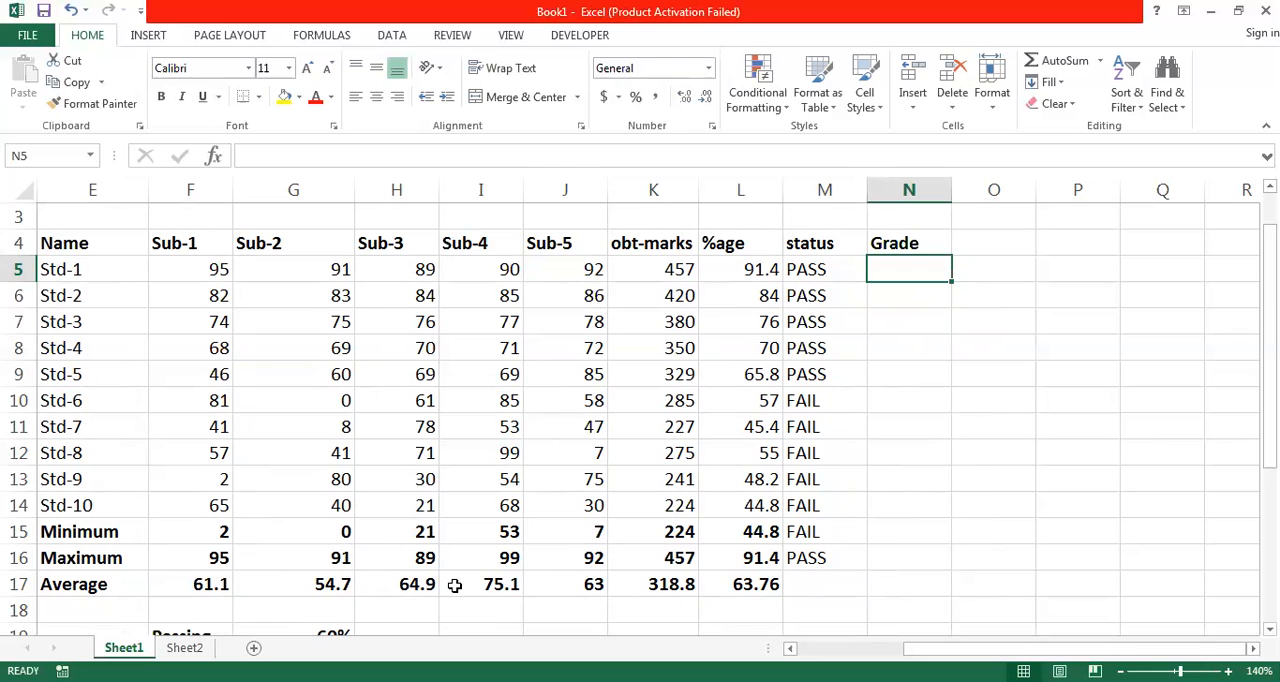
pyautogui.press('Down')
pyautogui.press('Down')
pyautogui.press('Down')
pyautogui.press('Down')
pyautogui.press('Down')
pyautogui.press('Down')
pyautogui.press('Down')
pyautogui.press('Down')
pyautogui.press('Down')
pyautogui.press('Down')
pyautogui.press('Down')
pyautogui.press('Down')
pyautogui.press('Down')
pyautogui.press('Down')
pyautogui.press('Down')
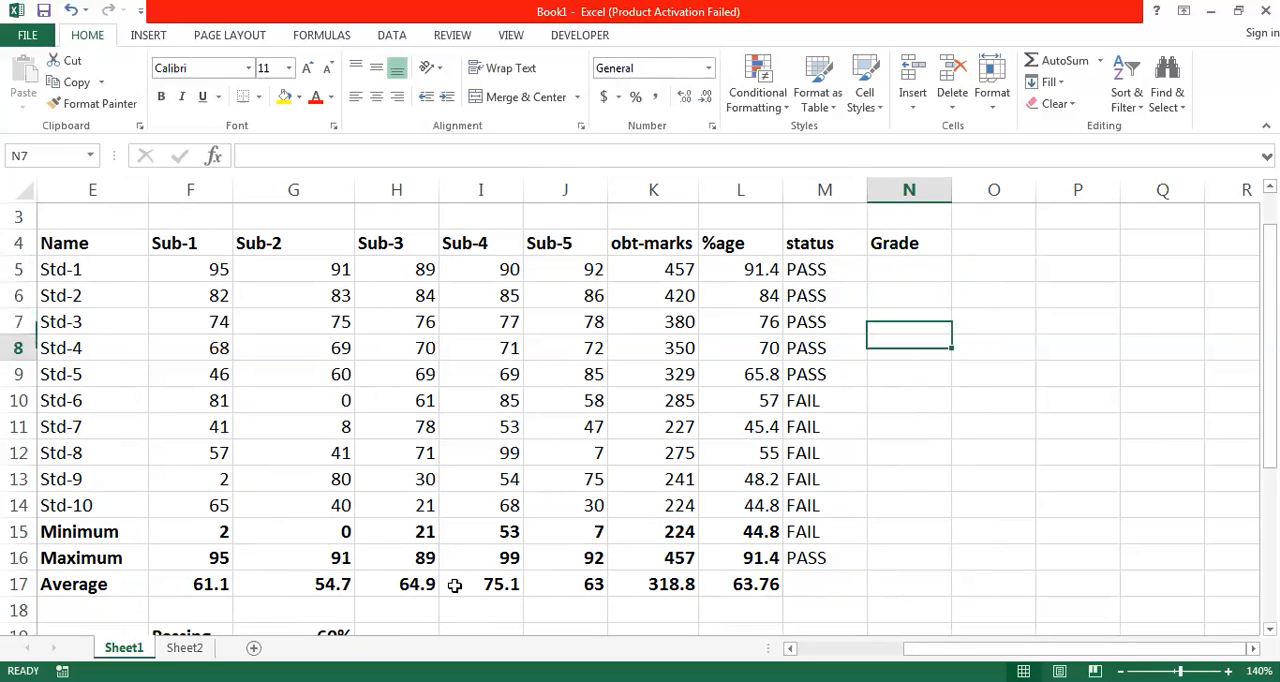
pyautogui.press('Down')
pyautogui.press('Down')
pyautogui.press('Down')
pyautogui.press('Down')
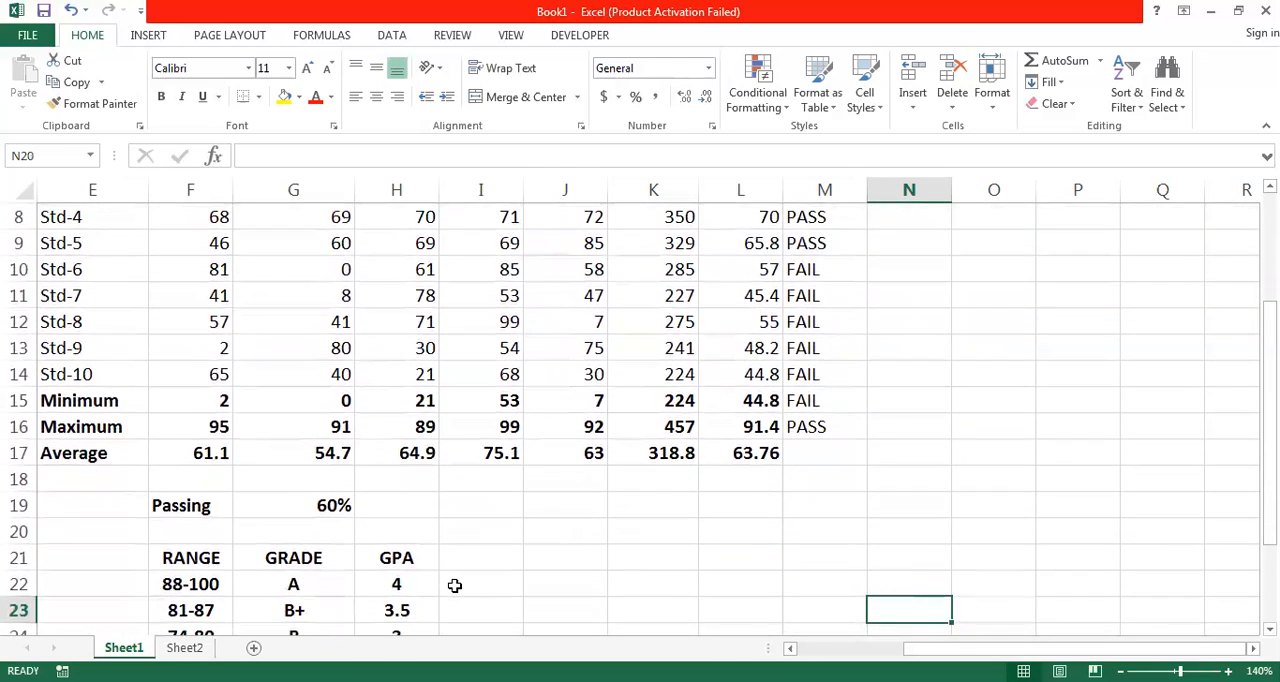
pyautogui.press('Up')
pyautogui.press('Up')
pyautogui.press('Up')
pyautogui.press('Left')
pyautogui.press('Left')
pyautogui.press('Left')
pyautogui.press('Left')
pyautogui.press('Left')
pyautogui.press('Left')
pyautogui.press('Left')
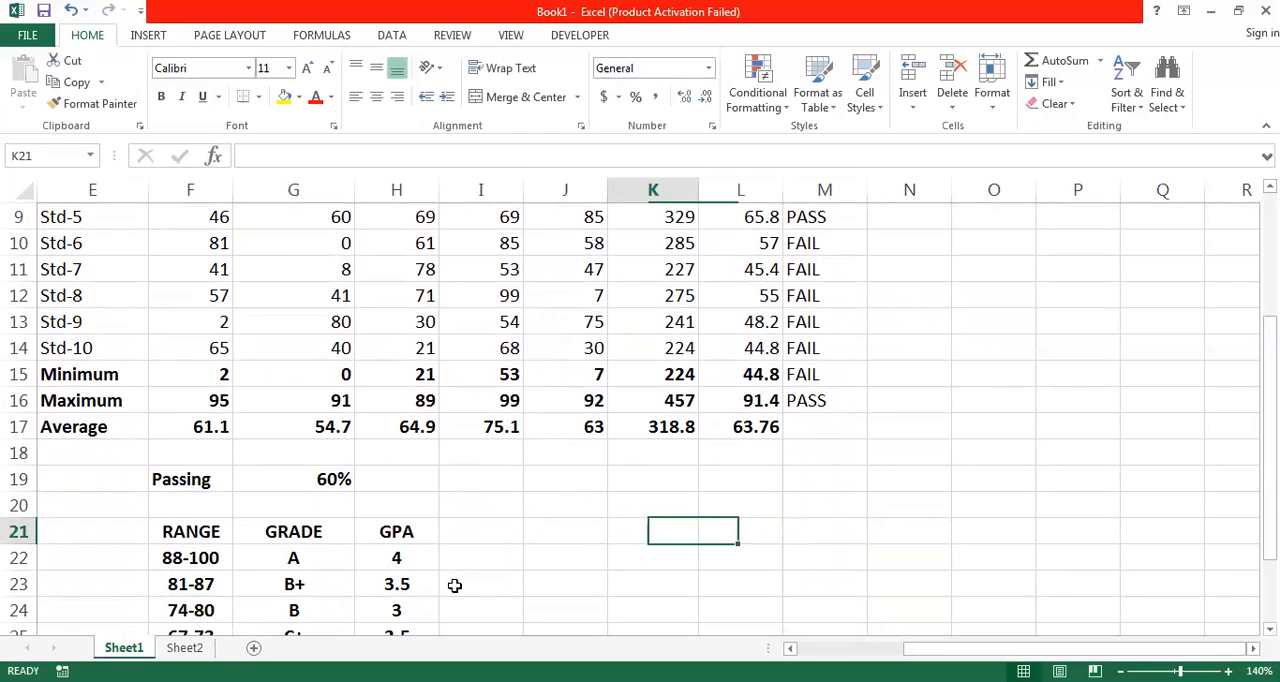
pyautogui.press('Down')
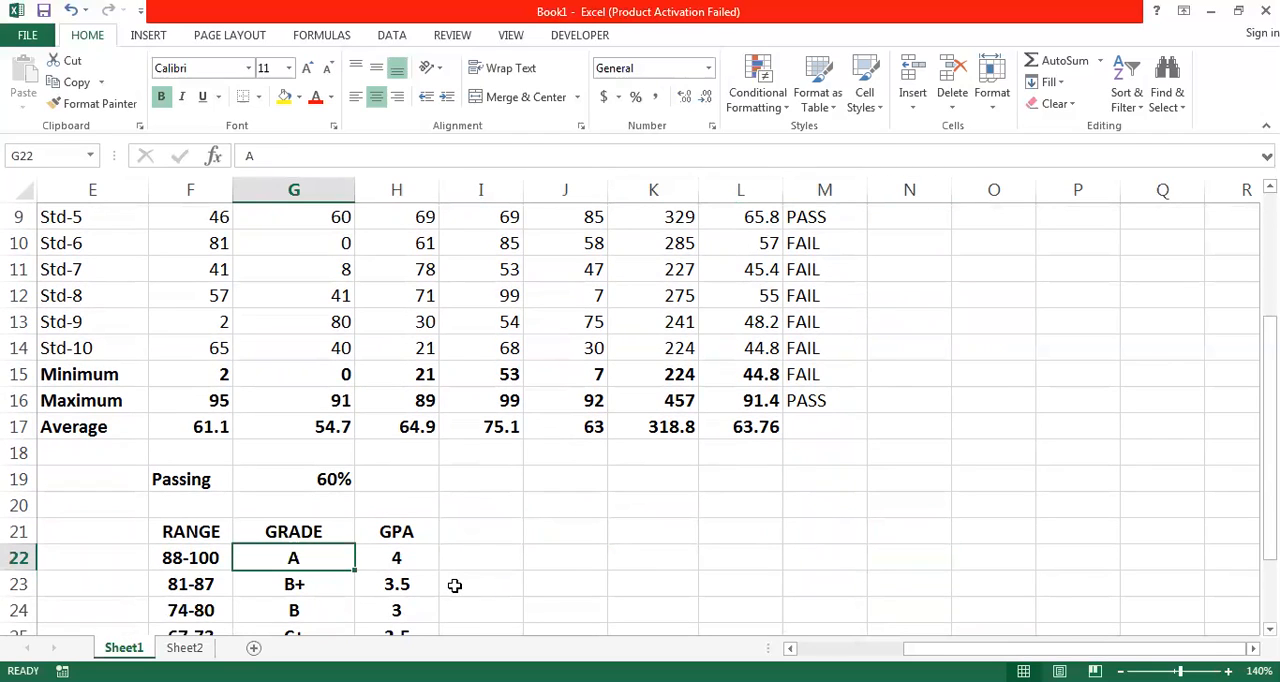
pyautogui.press('Left')
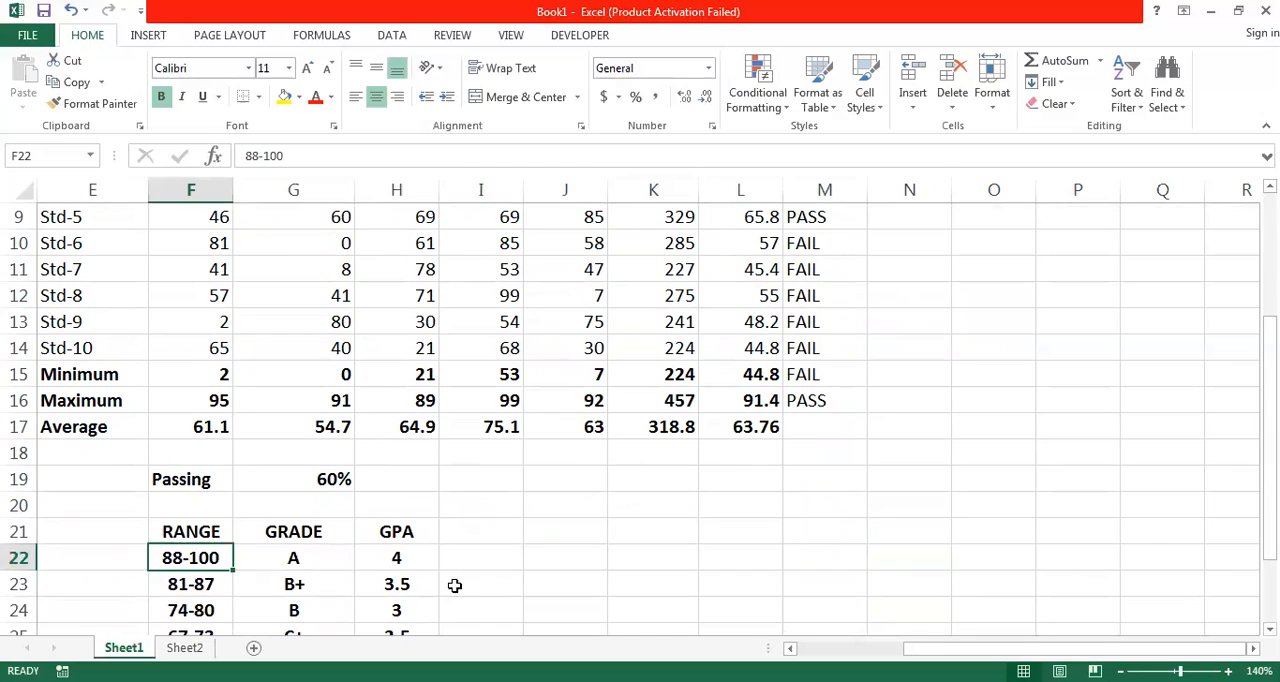
pyautogui.doubleClick(172, 558)
# - Begin an IF formula in cell N5 for Std-1's grade
pyautogui.click(845, 452)
pyautogui.press('Up')
pyautogui.press('Up')
pyautogui.press('Up')
pyautogui.press('Up')
pyautogui.press('Up')
pyautogui.press('Up')
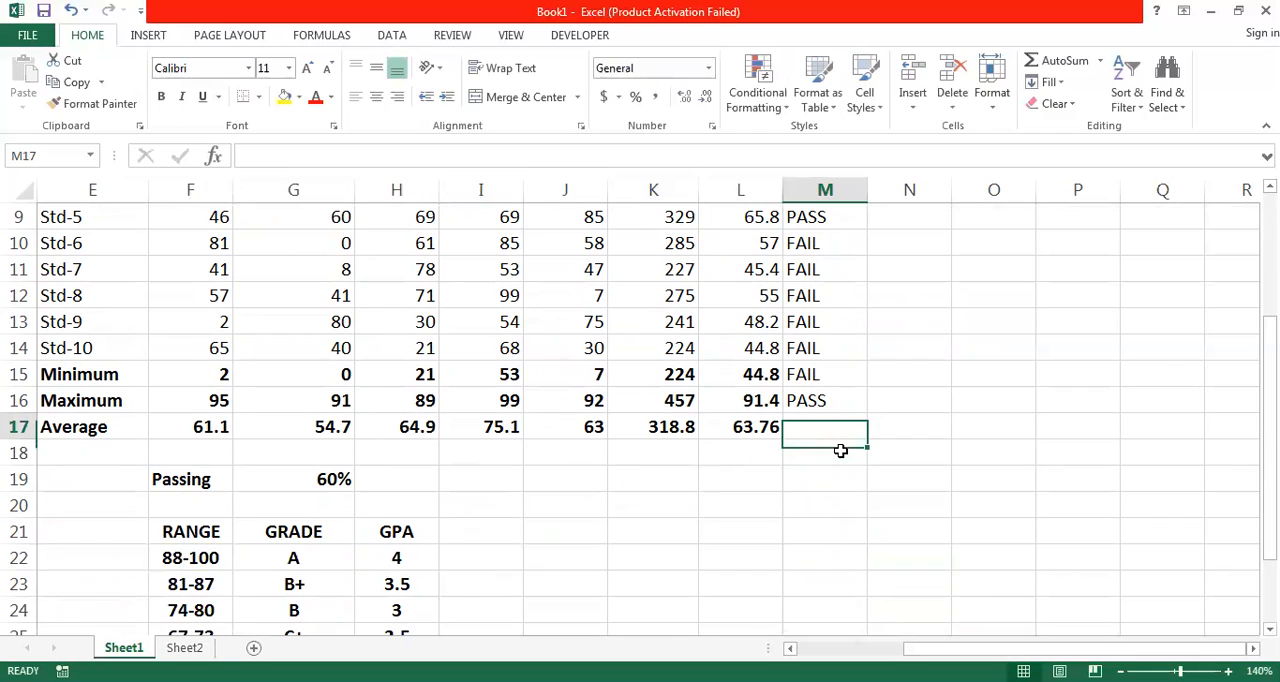
pyautogui.press('Up')
pyautogui.press('Up')
pyautogui.press('Up')
pyautogui.press('Up')
pyautogui.press('Up')
pyautogui.press('Up')
pyautogui.press('Up')
pyautogui.press('Up')
pyautogui.press('Up')
pyautogui.press('Right')
pyautogui.press('Down')
pyautogui.press('Down')
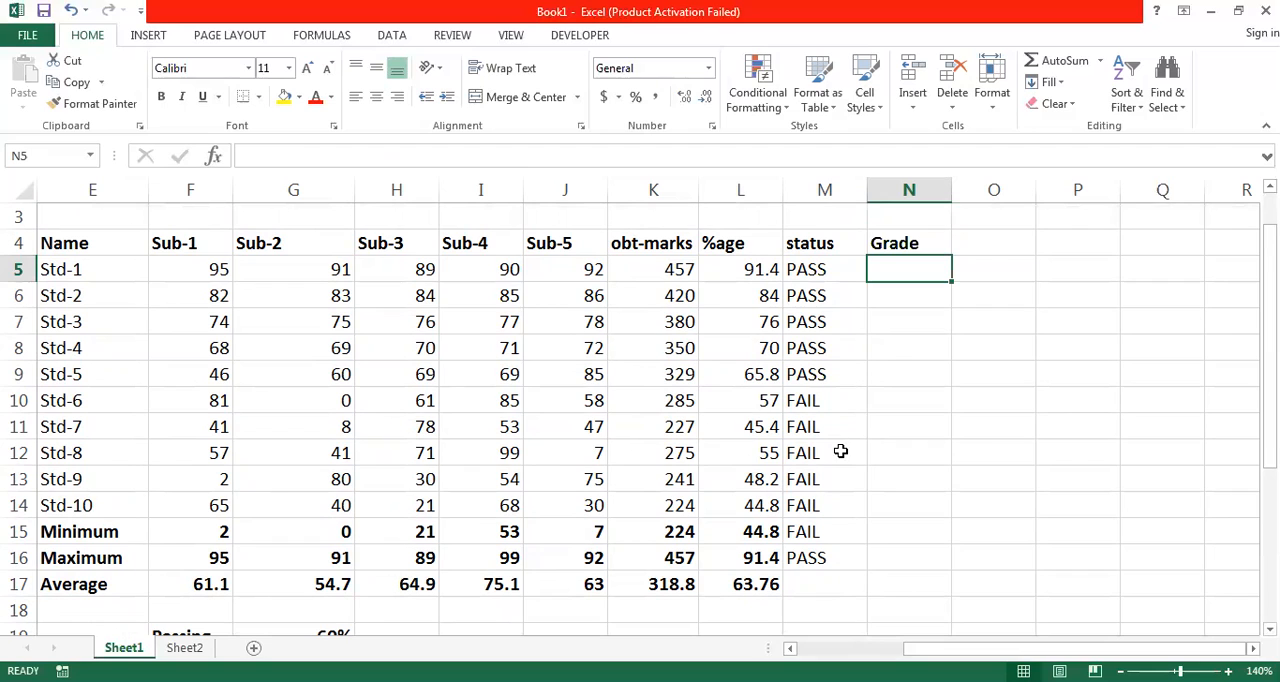
pyautogui.write('=')
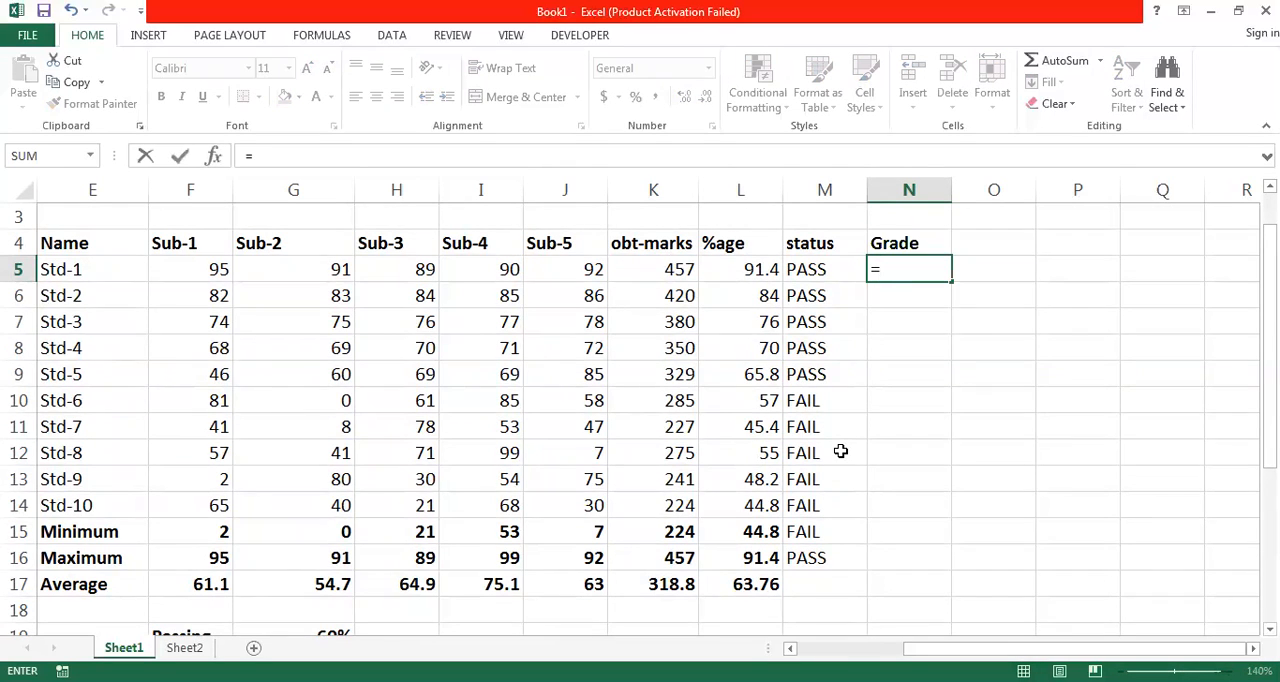
pyautogui.write('IF(')
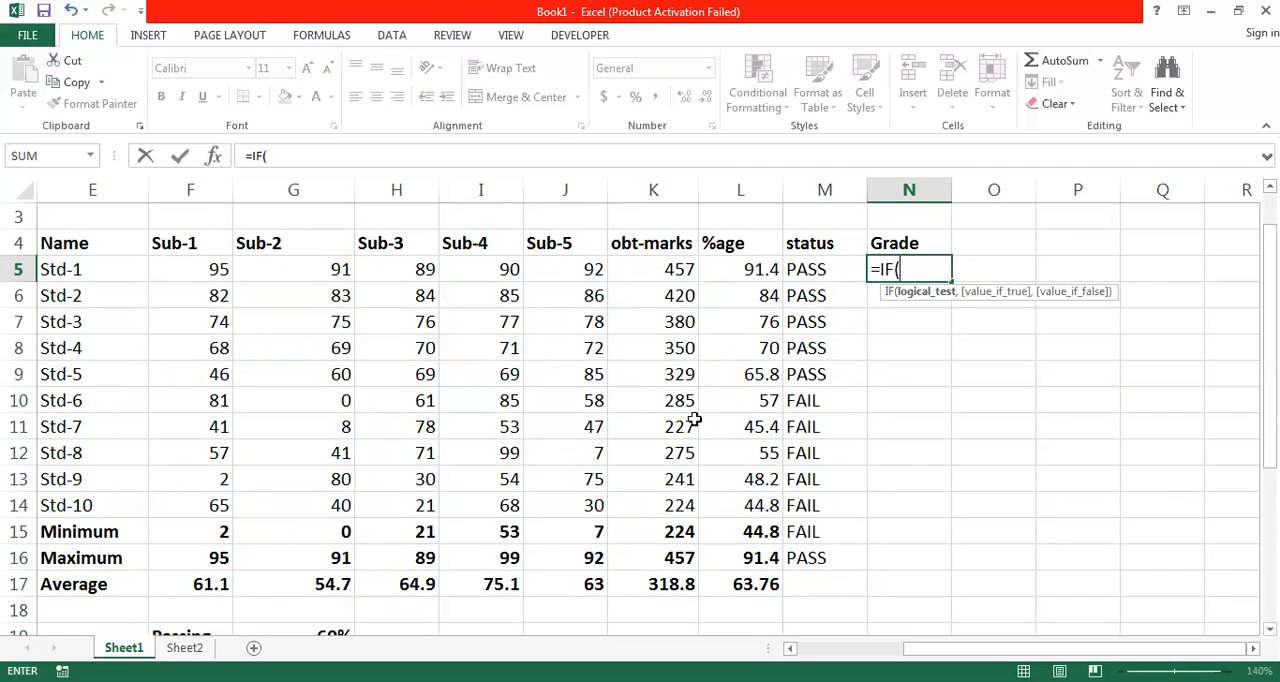
# - Try to reference Std-1's percentage in L5 as the start of the logical test in N5's IF formula
pyautogui.click(747, 268)
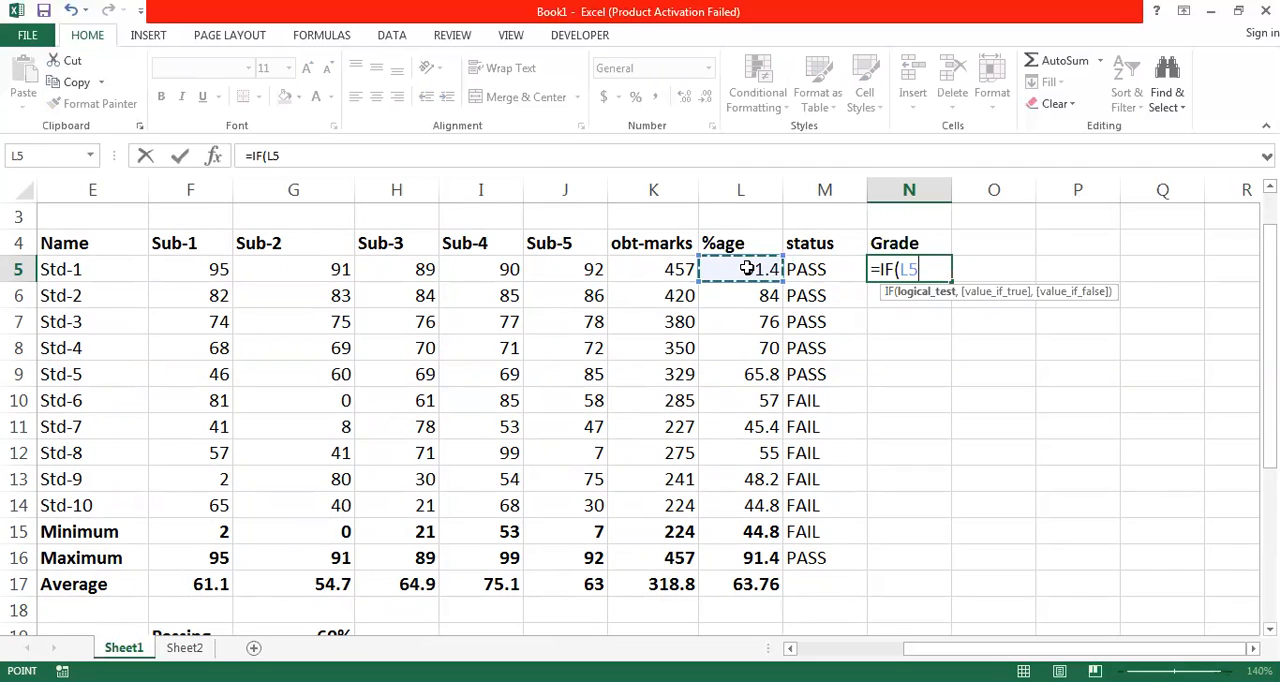
pyautogui.hotkey('shift', 'Up')
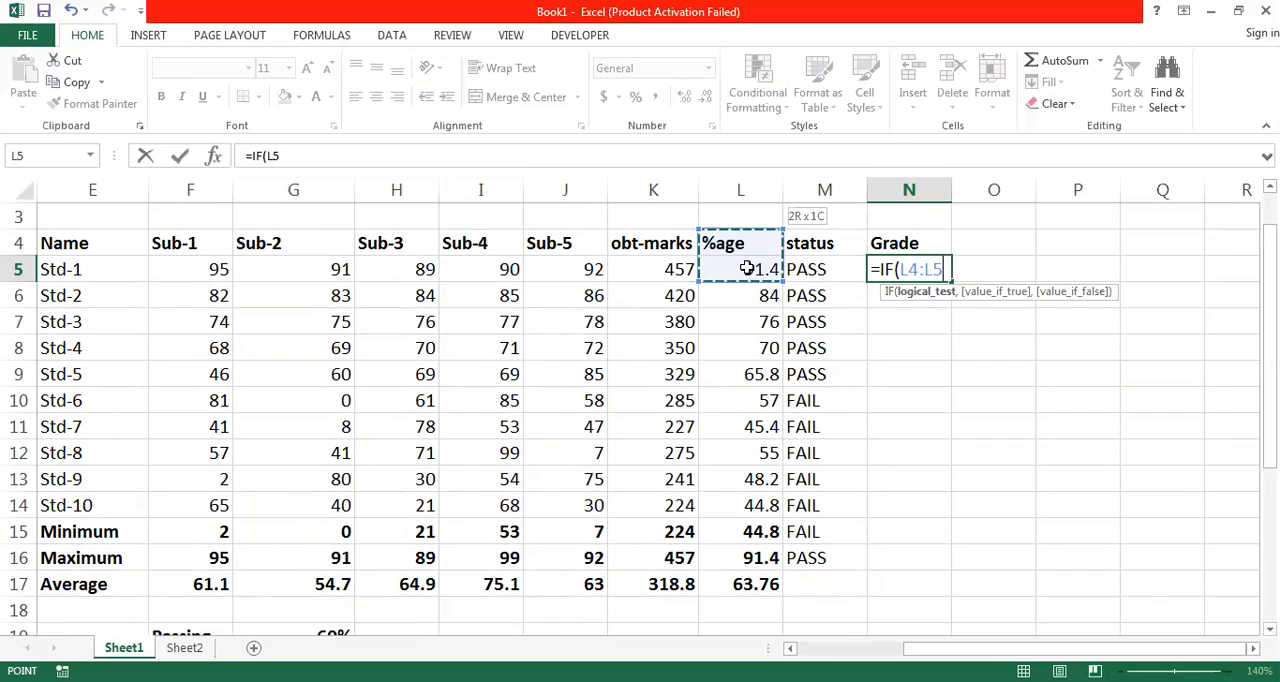
pyautogui.press('BackSpace')
pyautogui.press('BackSpace')
pyautogui.press('BackSpace')
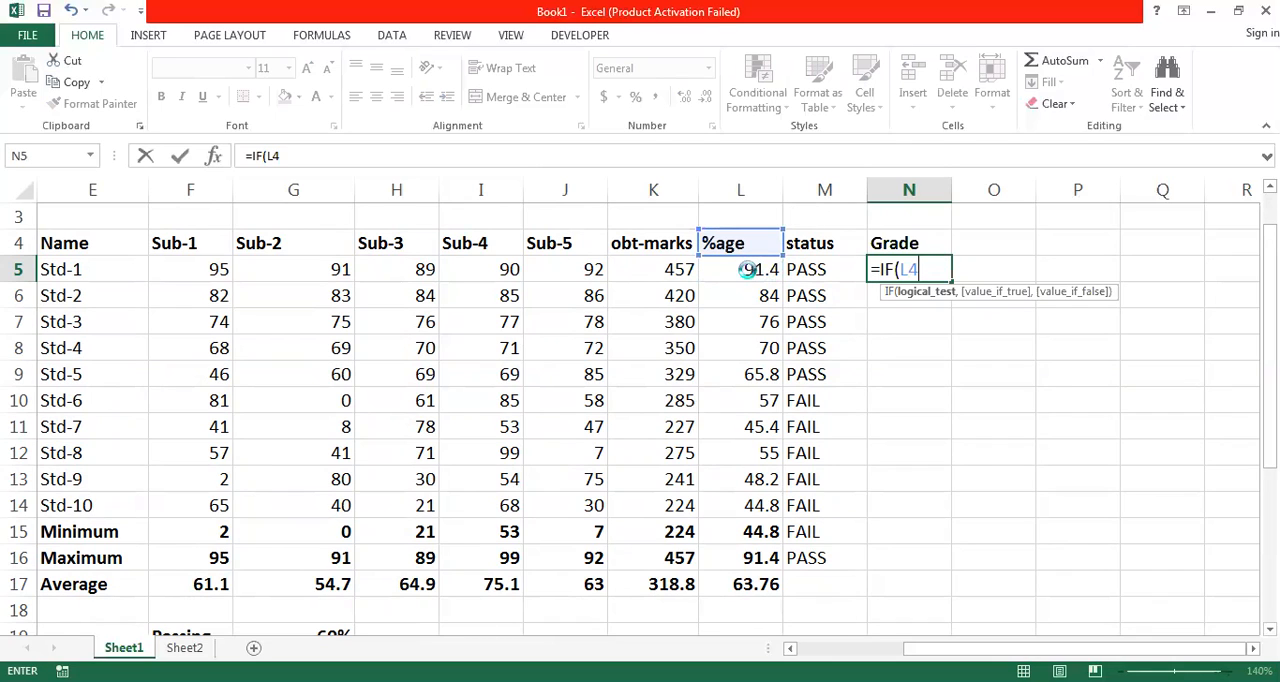
pyautogui.press('Return')
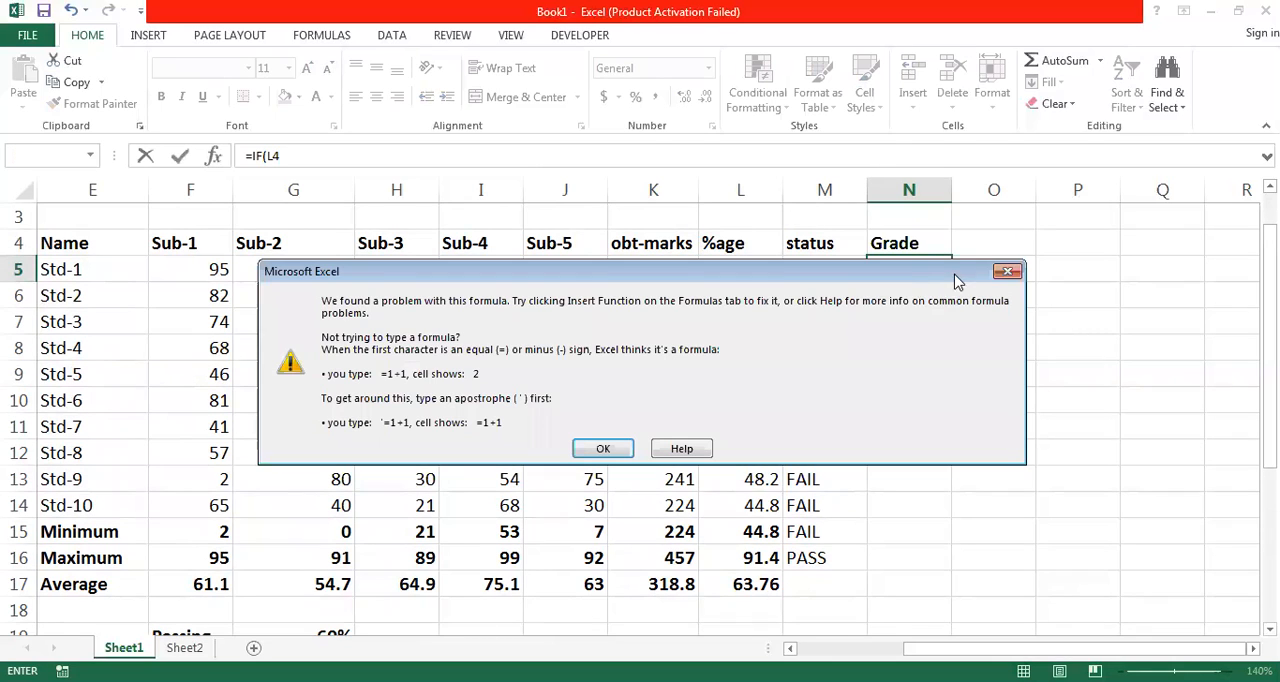
pyautogui.click(1008, 272)
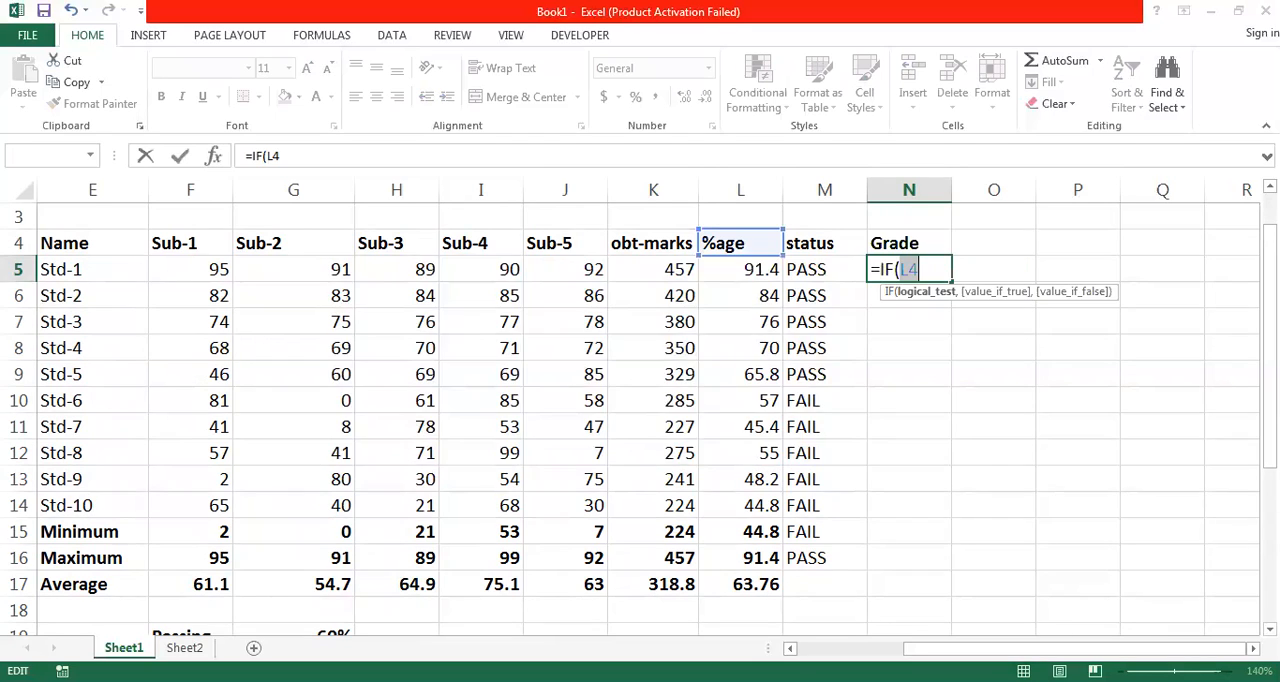